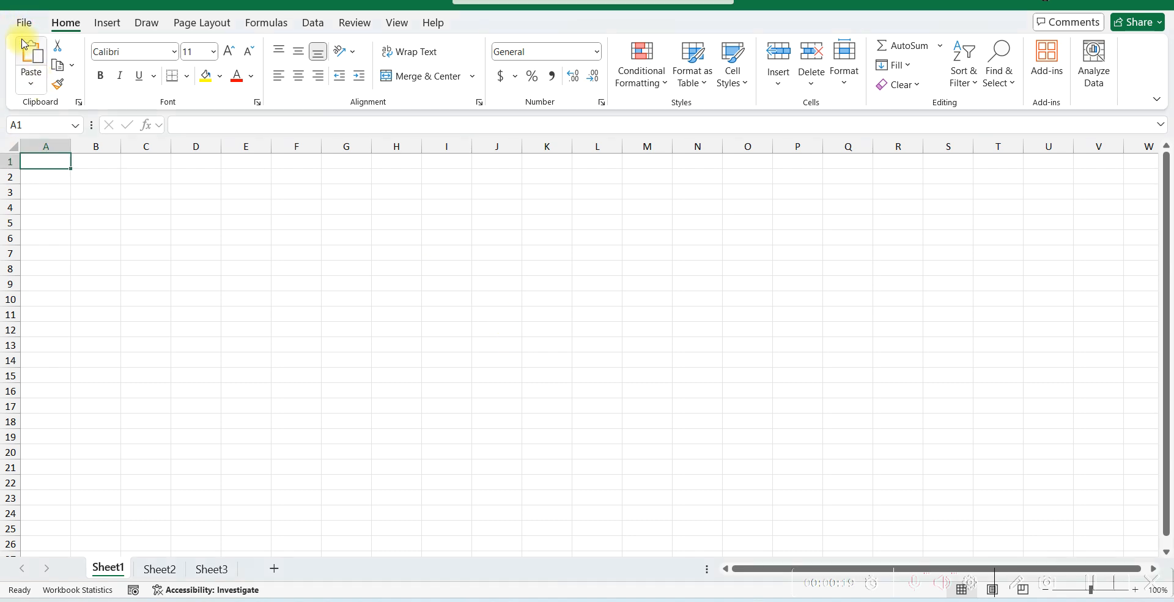
Step: Save the workbook as YOURNAME_PRACTICE in the Downloads > excel folder, replacing the existing file
{"action": "left_click", "coordinate": [19, 23]}
{"action": "left_click", "coordinate": [61, 255]}
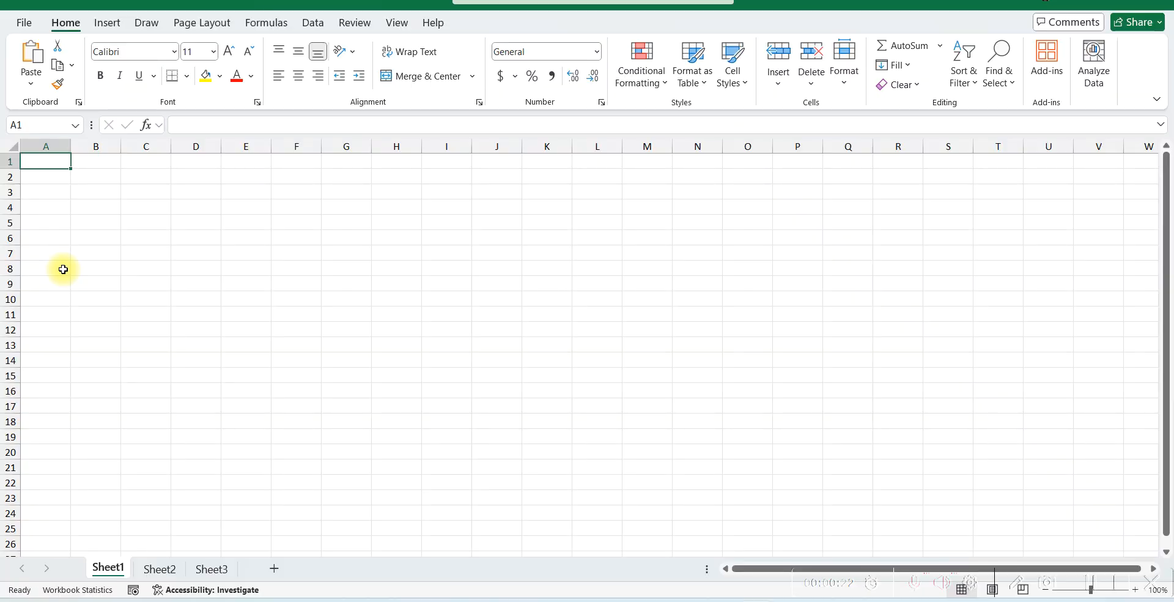
{"action": "left_click", "coordinate": [17, 22]}
{"action": "left_click", "coordinate": [24, 285]}
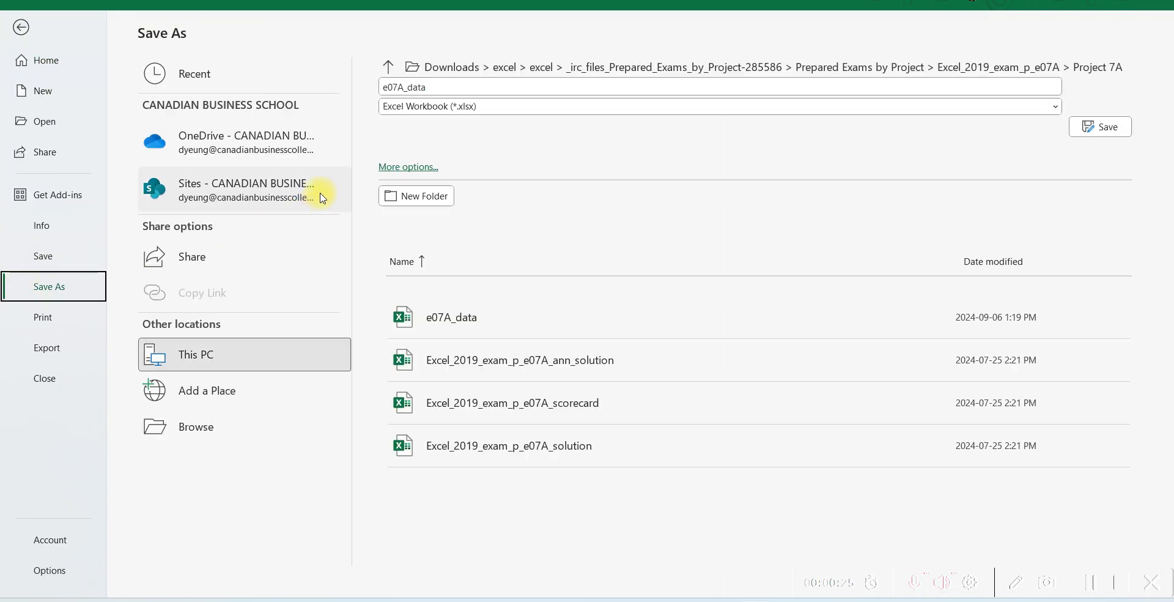
{"action": "left_click", "coordinate": [389, 66]}
{"action": "left_click", "coordinate": [389, 66]}
{"action": "left_click", "coordinate": [389, 66]}
{"action": "left_click", "coordinate": [389, 66]}
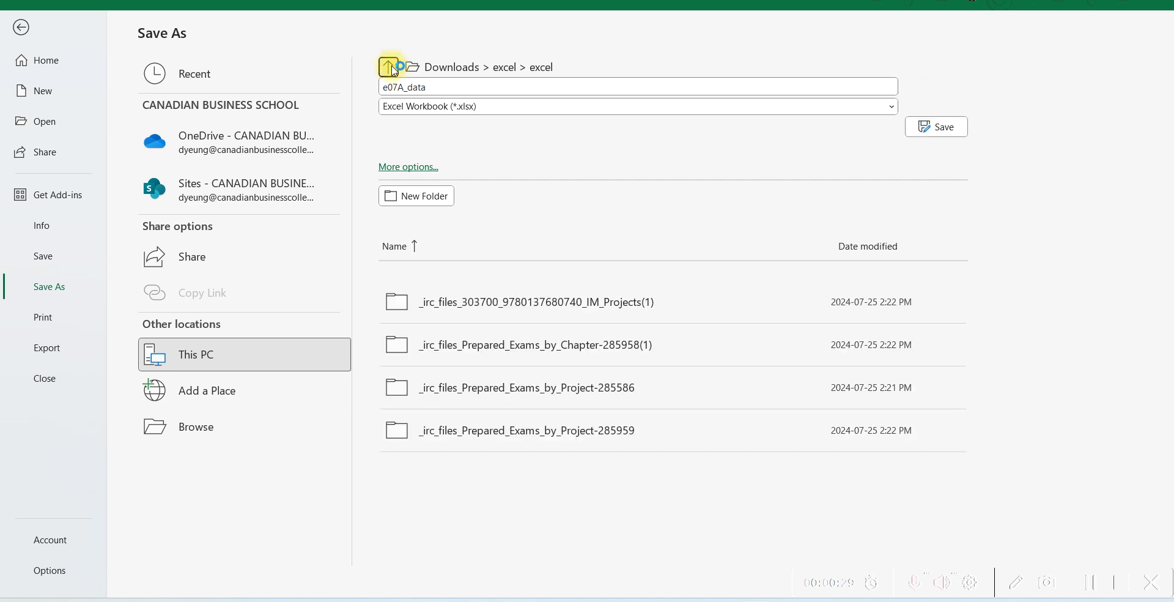
{"action": "left_click", "coordinate": [389, 66]}
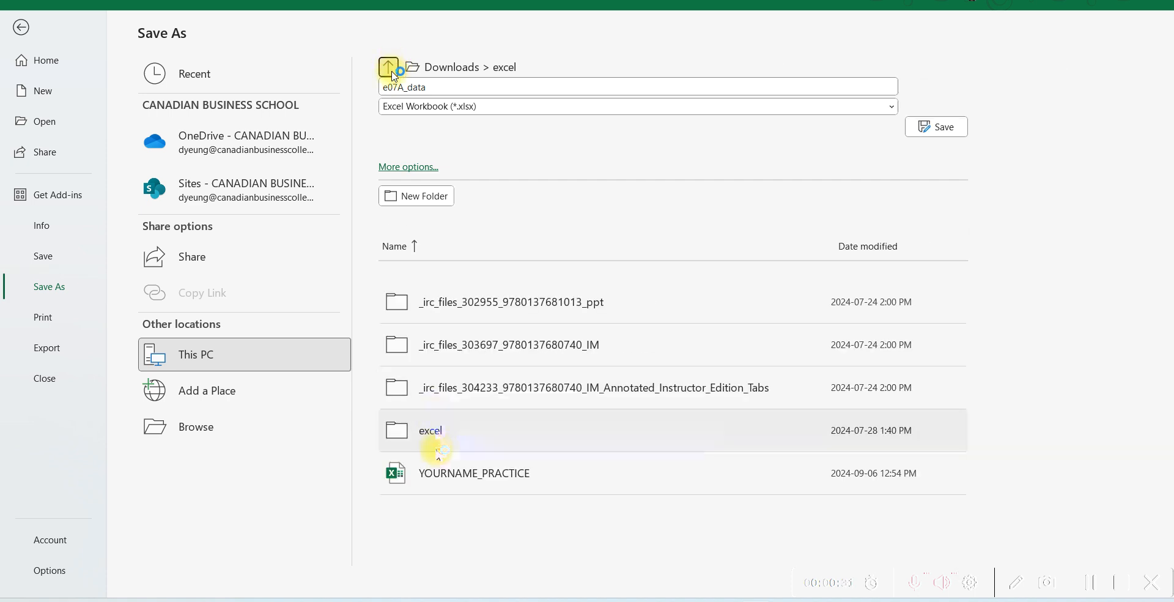
{"action": "left_click", "coordinate": [438, 476]}
{"action": "left_click", "coordinate": [937, 127]}
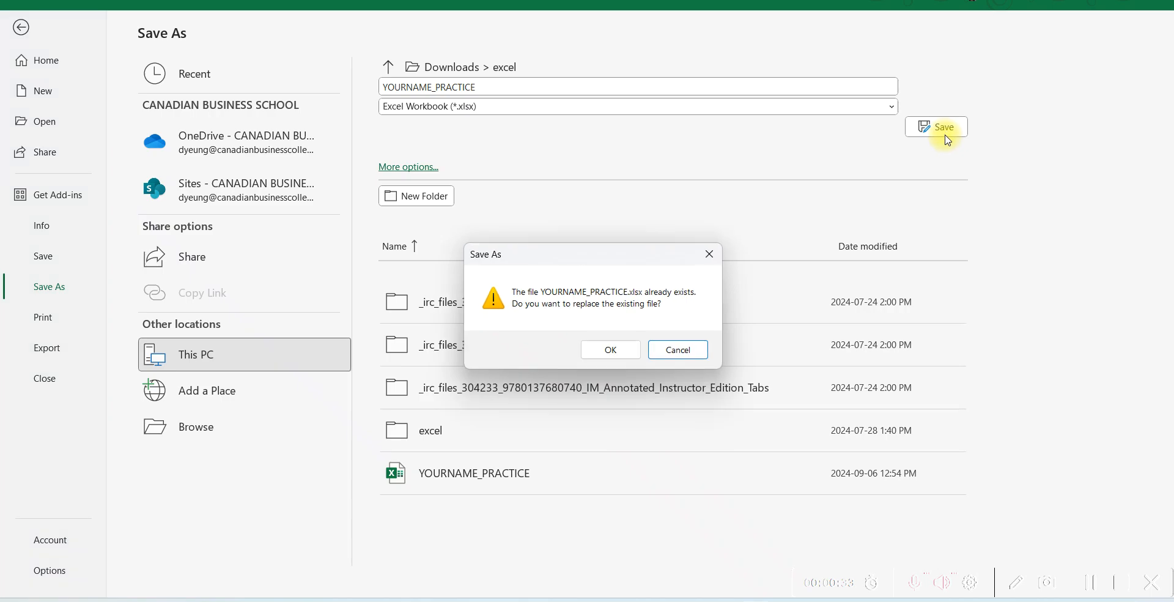
{"action": "left_click", "coordinate": [597, 355]}
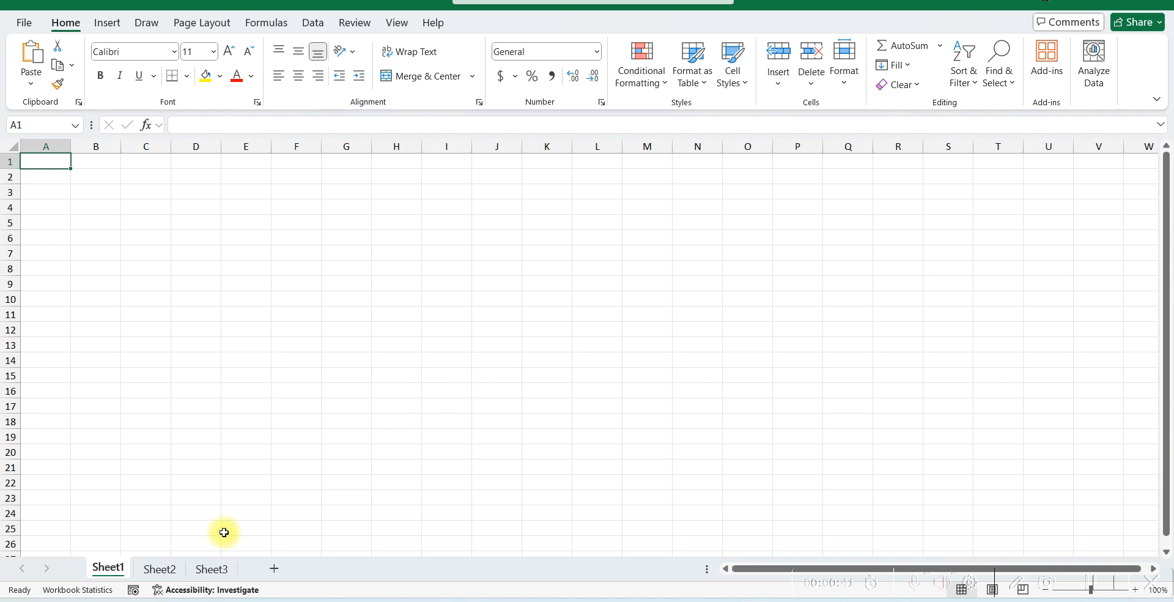
Step: Switch to the practice instructions in Word and copy the title text "Studio Loan Information" from instruction 2
{"action": "left_click", "coordinate": [101, 573]}
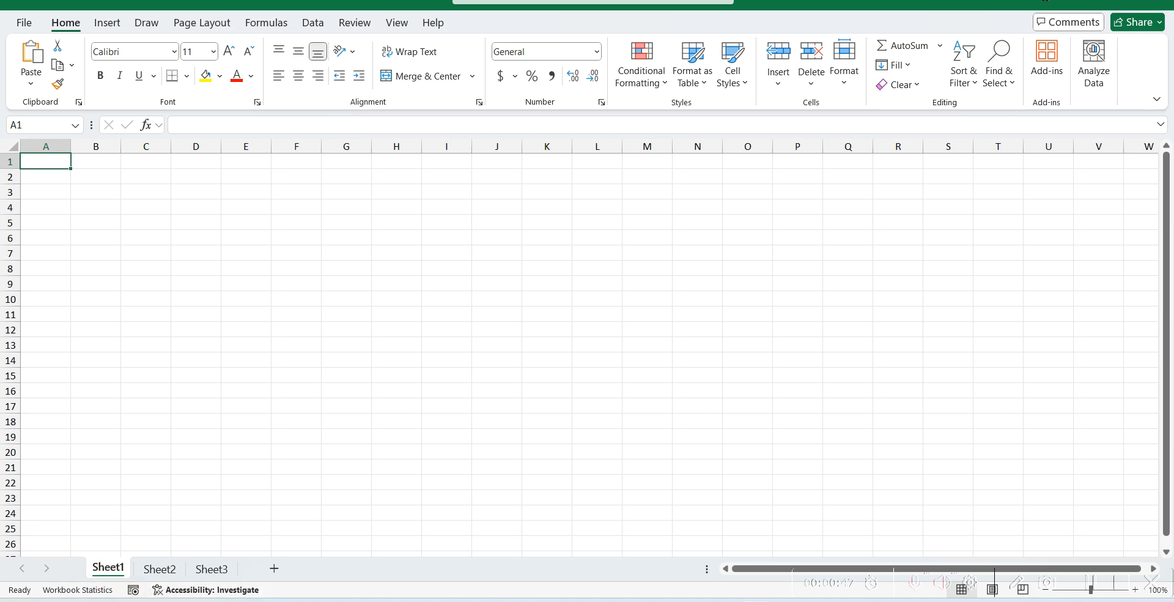
{"action": "mouse_move", "coordinate": [621, 601]}
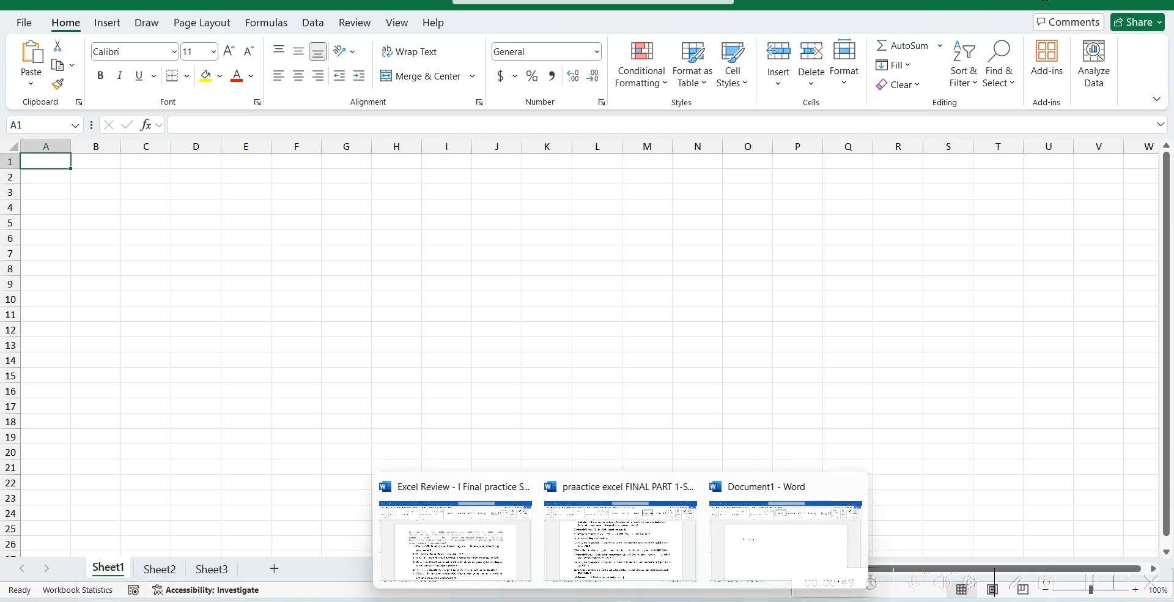
{"action": "left_click", "coordinate": [622, 571]}
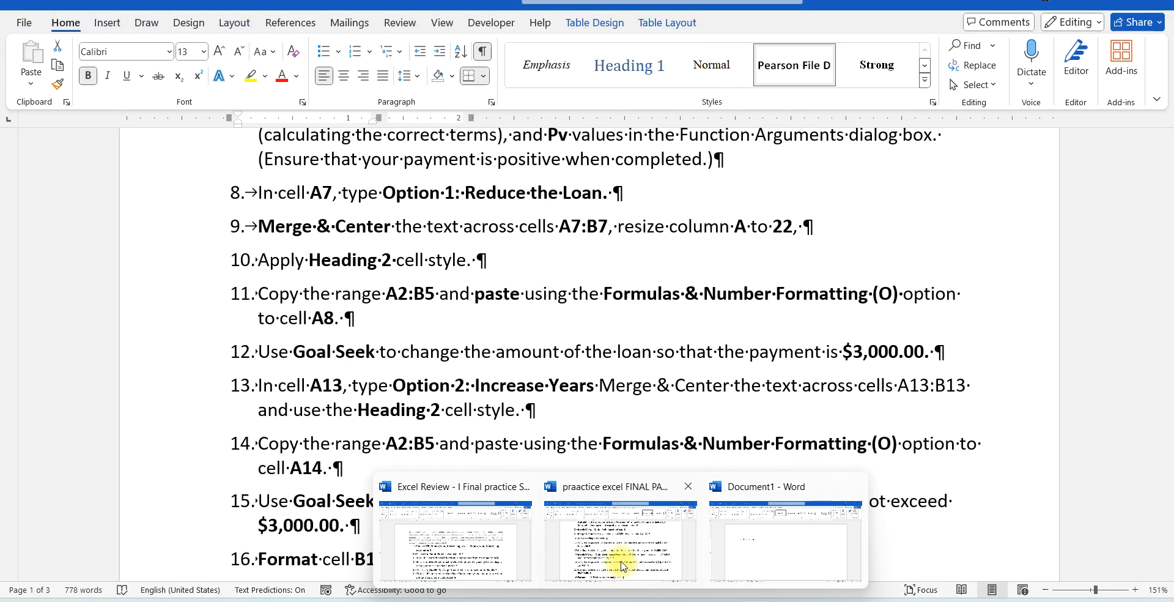
{"action": "scroll", "coordinate": [503, 350], "scroll_direction": "up", "scroll_amount": 10}
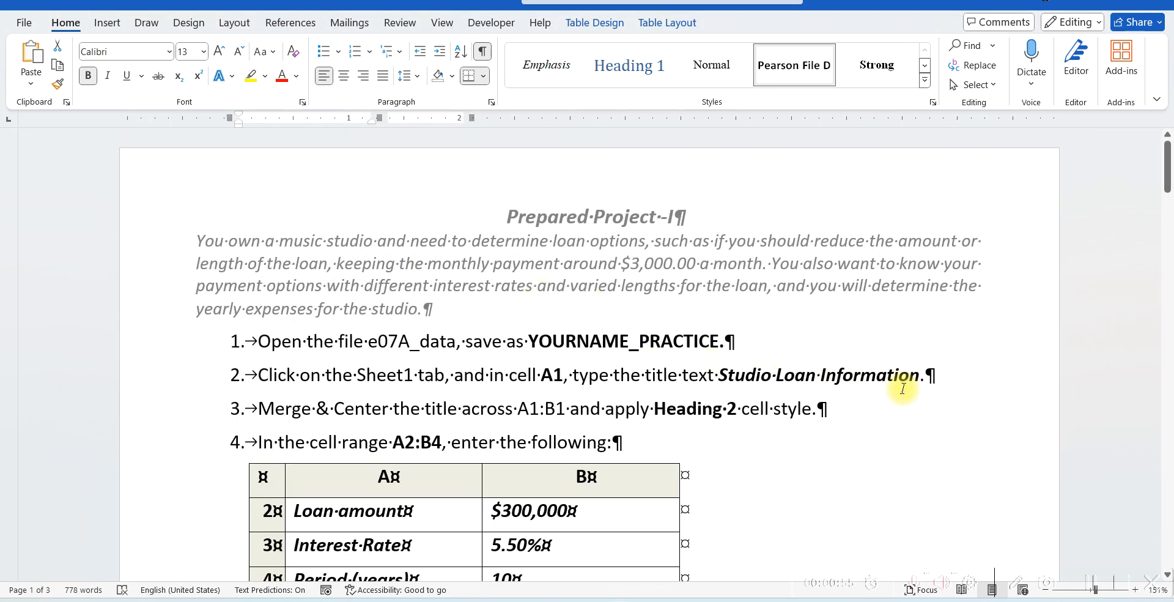
{"action": "left_click_drag", "start_coordinate": [919, 375], "coordinate": [760, 374]}
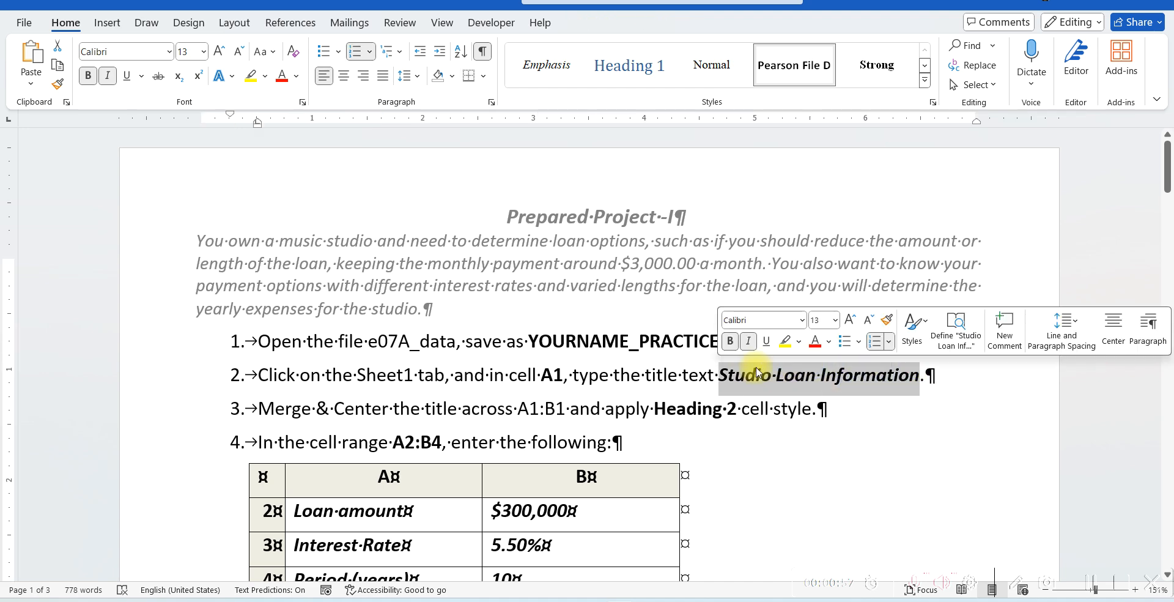
{"action": "right_click", "coordinate": [760, 375]}
{"action": "left_click", "coordinate": [792, 240]}
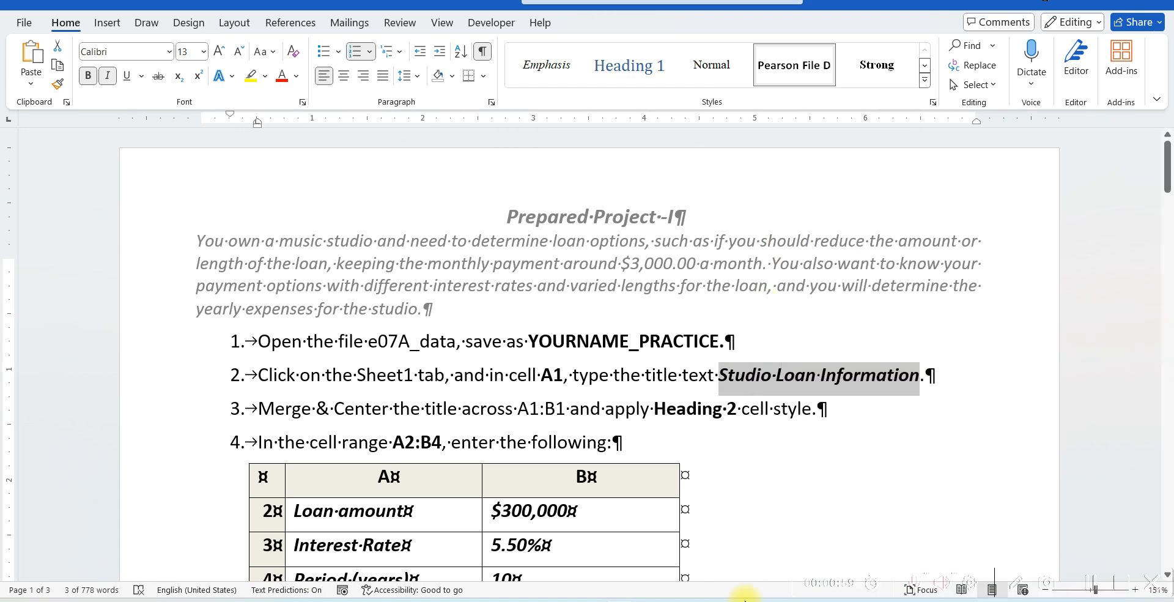
Step: Return to Excel and paste the title "Studio Loan Information" into cell A1 of Sheet1, matching the destination formatting
{"action": "key", "text": "alt+Tab"}
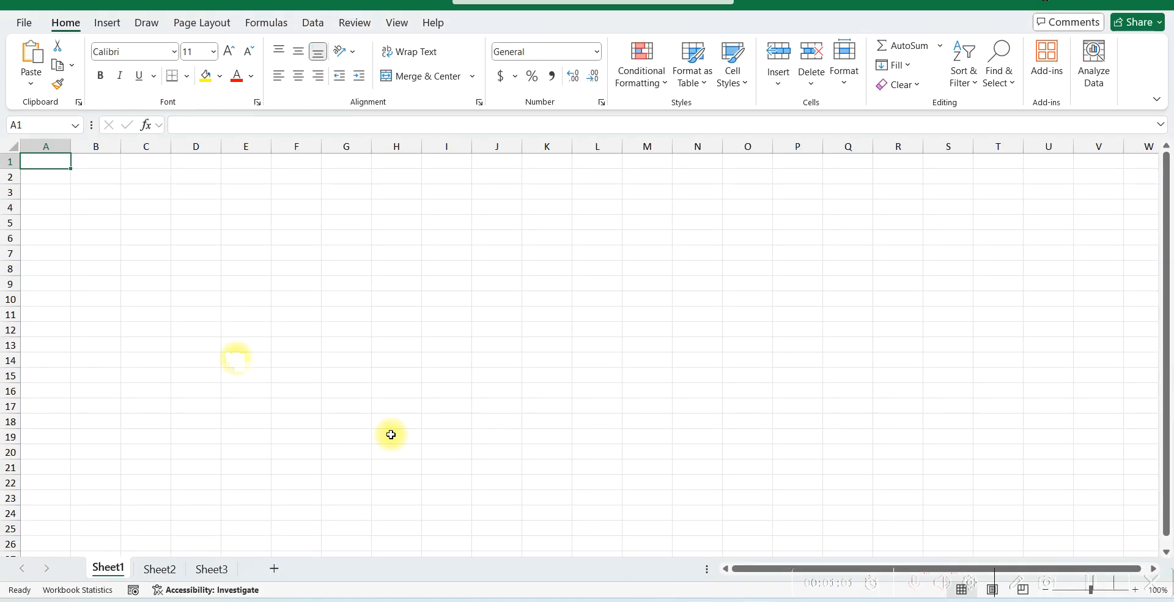
{"action": "left_click", "coordinate": [29, 79]}
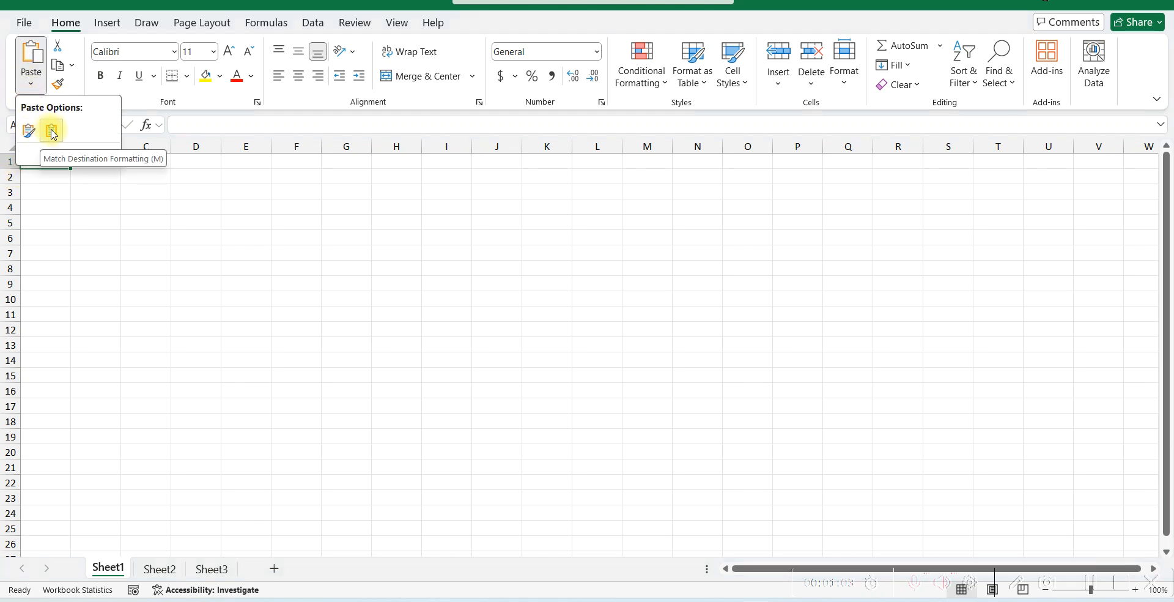
{"action": "left_click", "coordinate": [53, 128]}
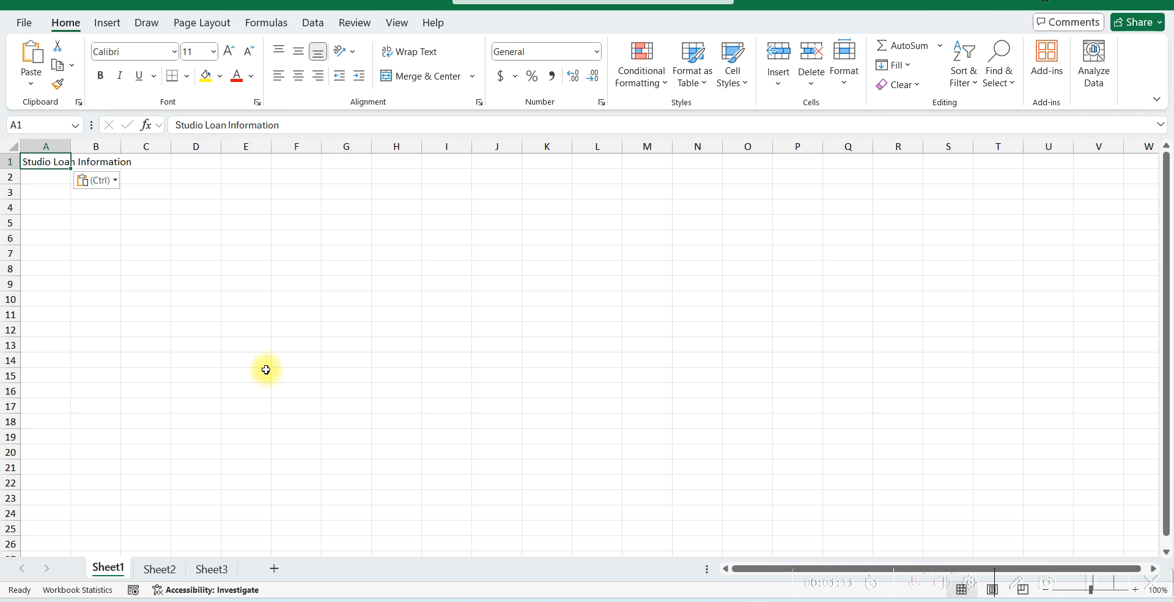
Step: Merge and center the title across A1:B1 and apply the Heading 2 cell style
{"action": "left_click_drag", "start_coordinate": [34, 169], "coordinate": [86, 161]}
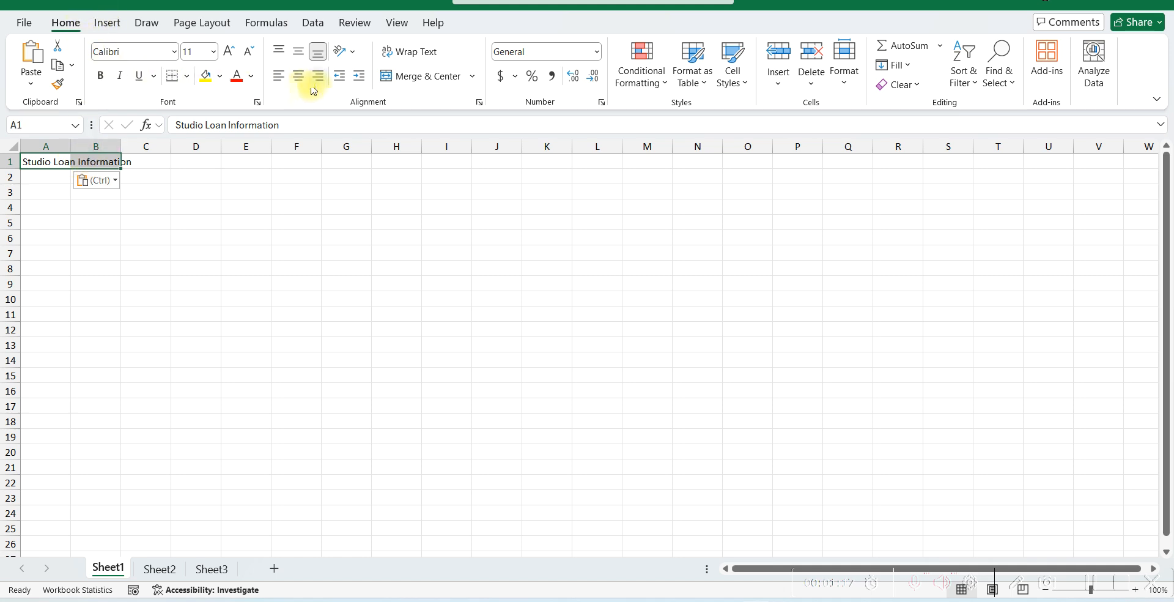
{"action": "left_click", "coordinate": [414, 77]}
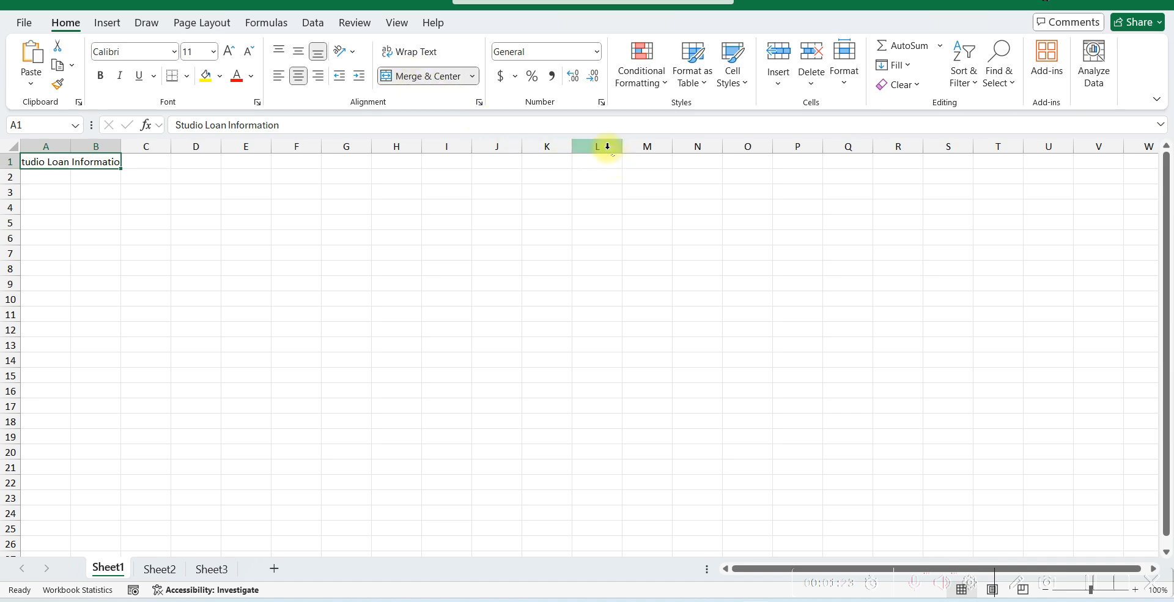
{"action": "left_click", "coordinate": [737, 81]}
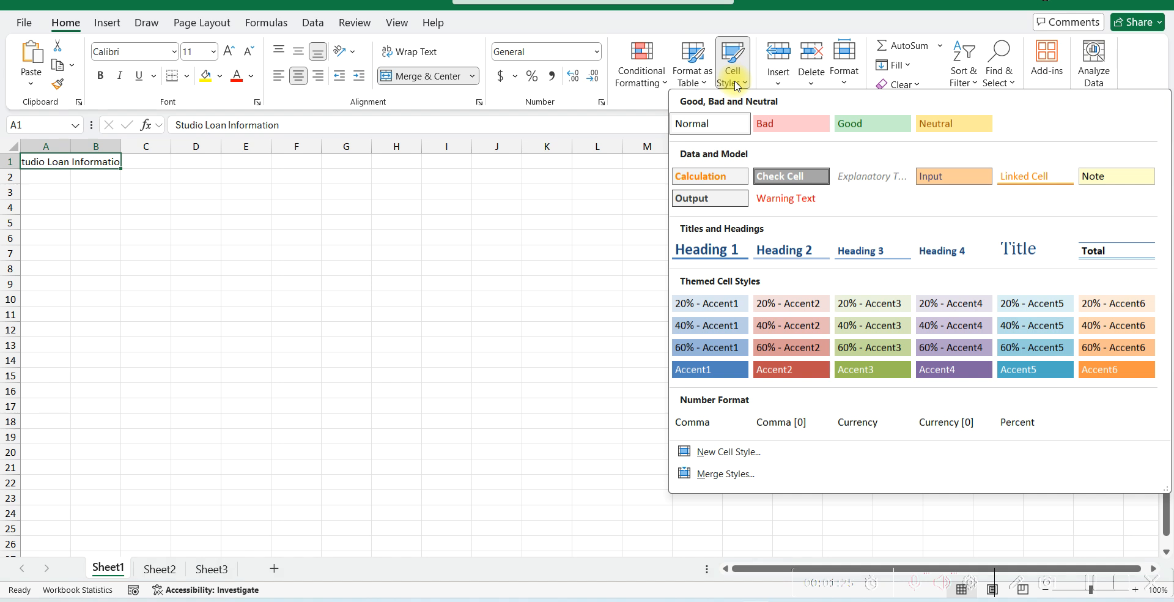
{"action": "left_click", "coordinate": [808, 251]}
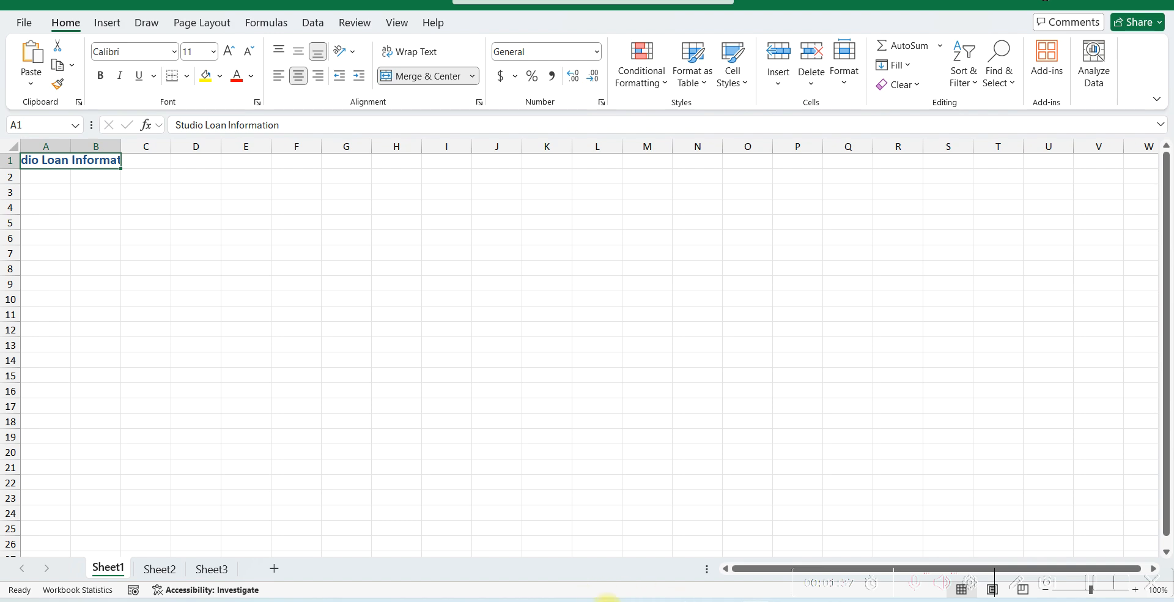
Step: Switch to the Word instructions and copy the two-column table cells from Loan amount through Payment under instruction 4
{"action": "mouse_move", "coordinate": [614, 600]}
{"action": "left_click", "coordinate": [598, 567]}
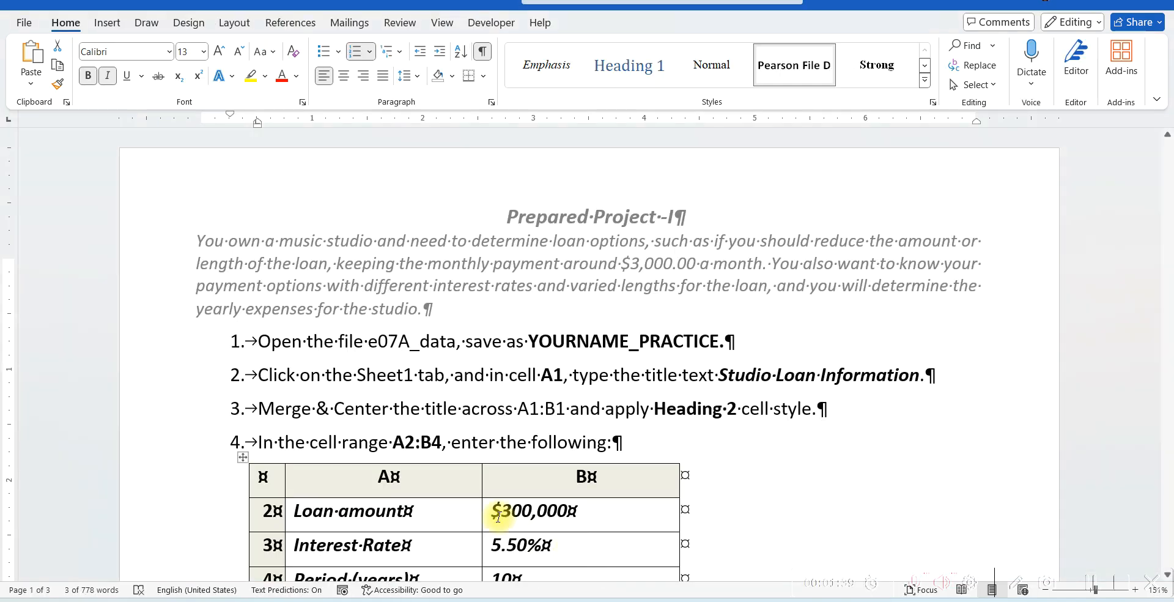
{"action": "scroll", "coordinate": [351, 456], "scroll_direction": "down", "scroll_amount": 1}
{"action": "scroll", "coordinate": [352, 455], "scroll_direction": "down", "scroll_amount": 1}
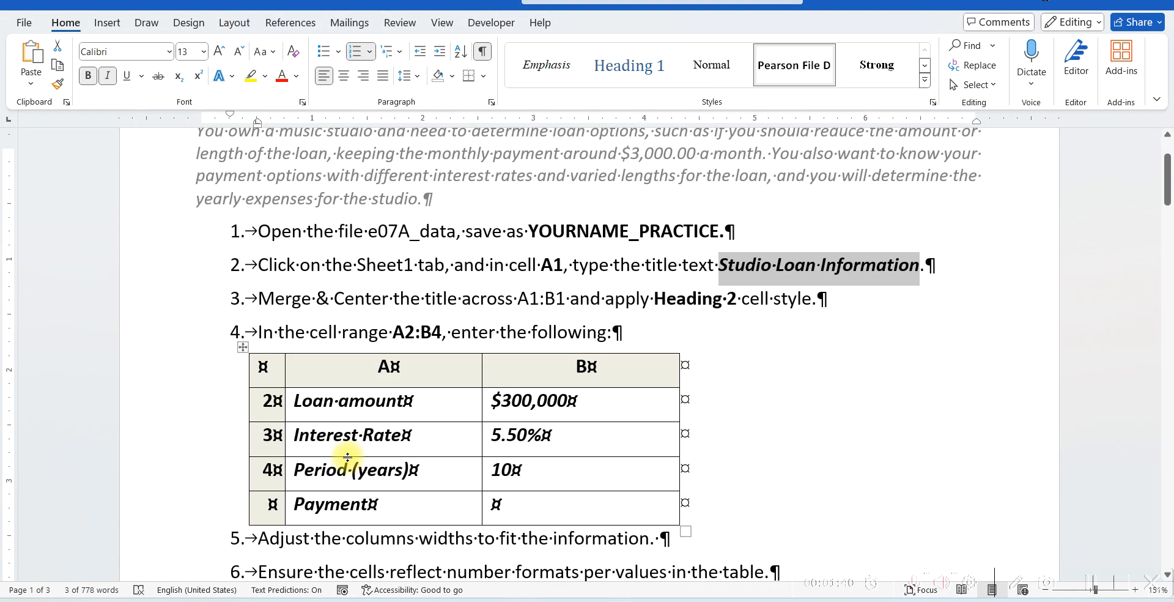
{"action": "left_click", "coordinate": [509, 502]}
{"action": "left_click_drag", "start_coordinate": [462, 501], "coordinate": [366, 413]}
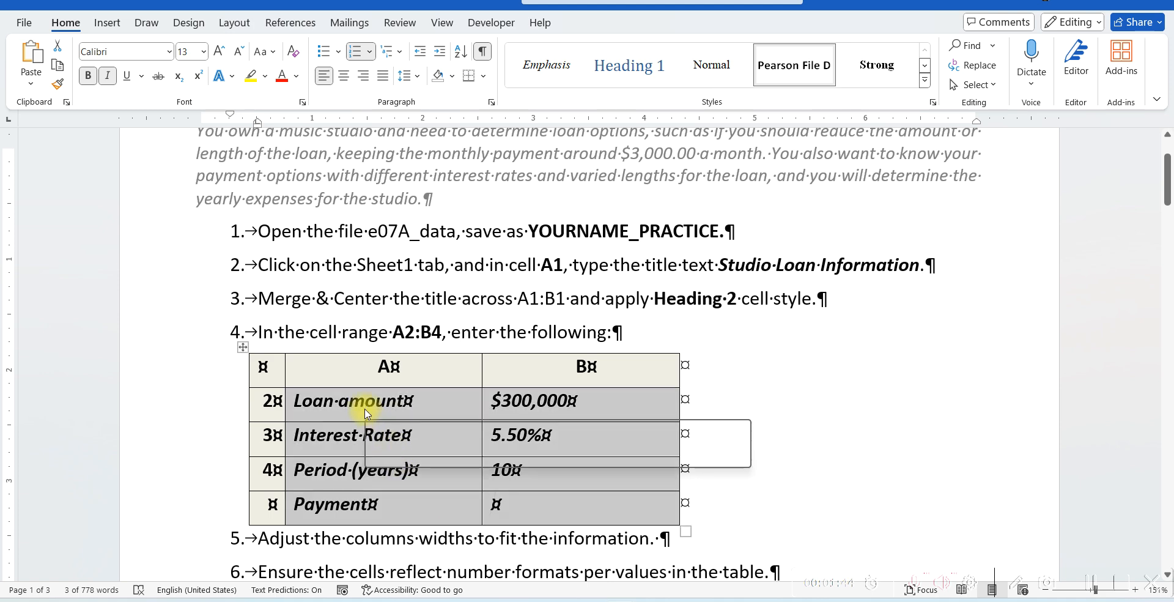
{"action": "left_click", "coordinate": [59, 66]}
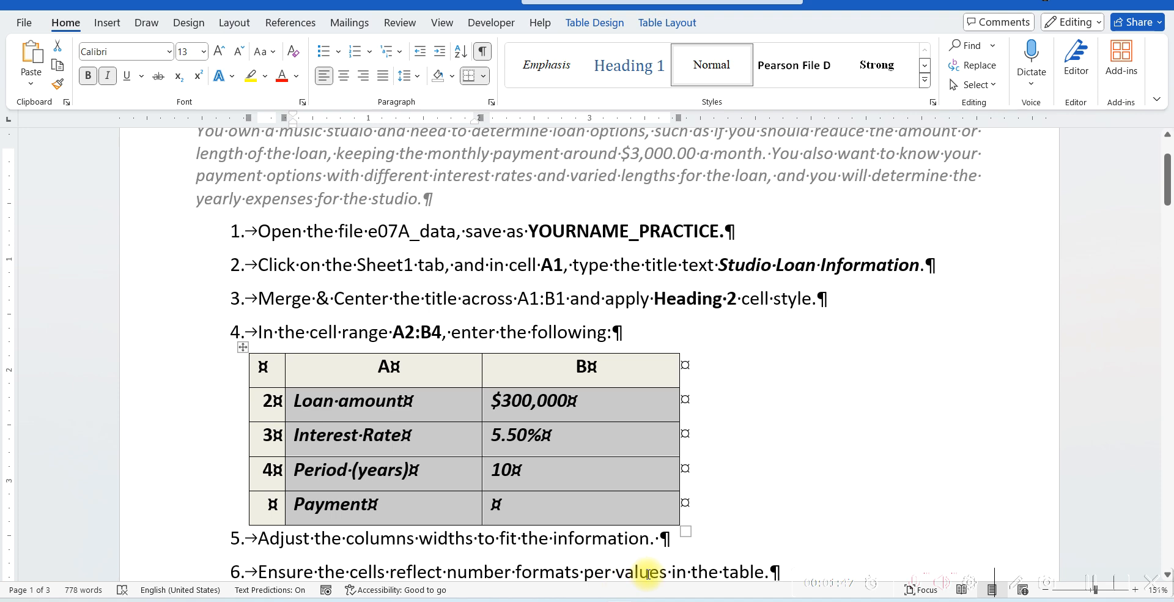
Step: Back in Excel, paste the loan amount, interest rate, period and payment cells at A2, matching the destination formatting
{"action": "left_click", "coordinate": [752, 600]}
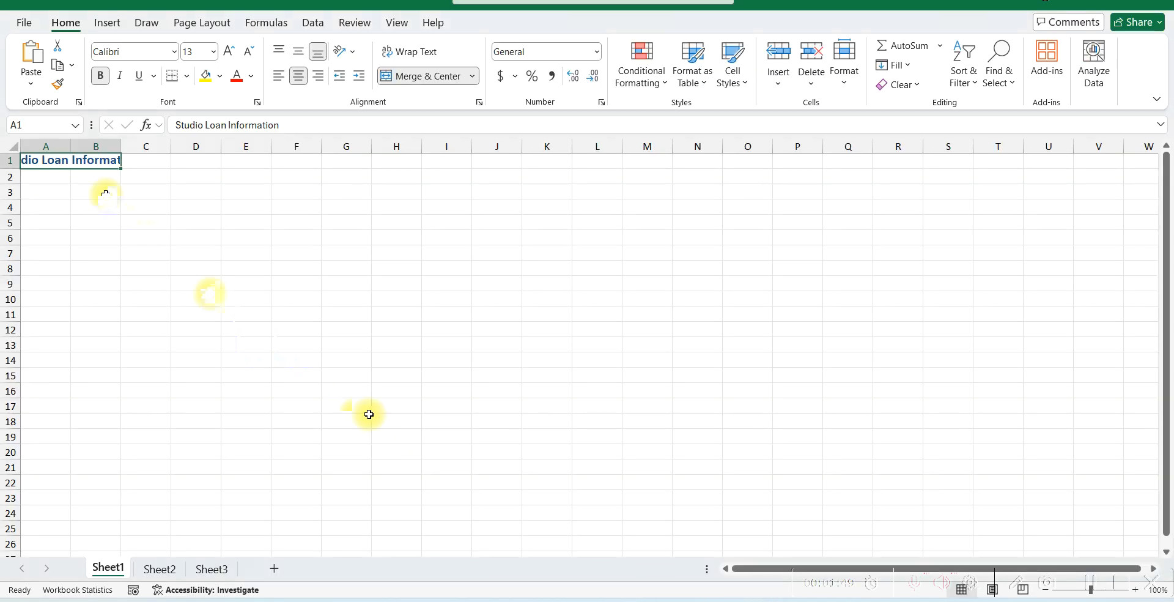
{"action": "left_click", "coordinate": [30, 179]}
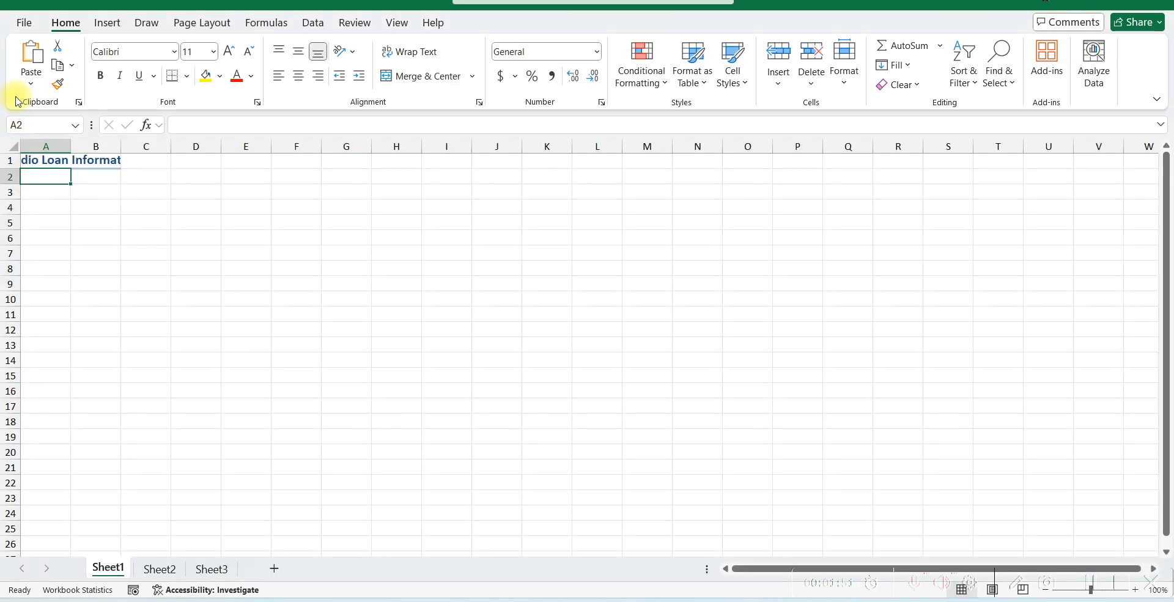
{"action": "left_click", "coordinate": [31, 84]}
{"action": "left_click", "coordinate": [50, 128]}
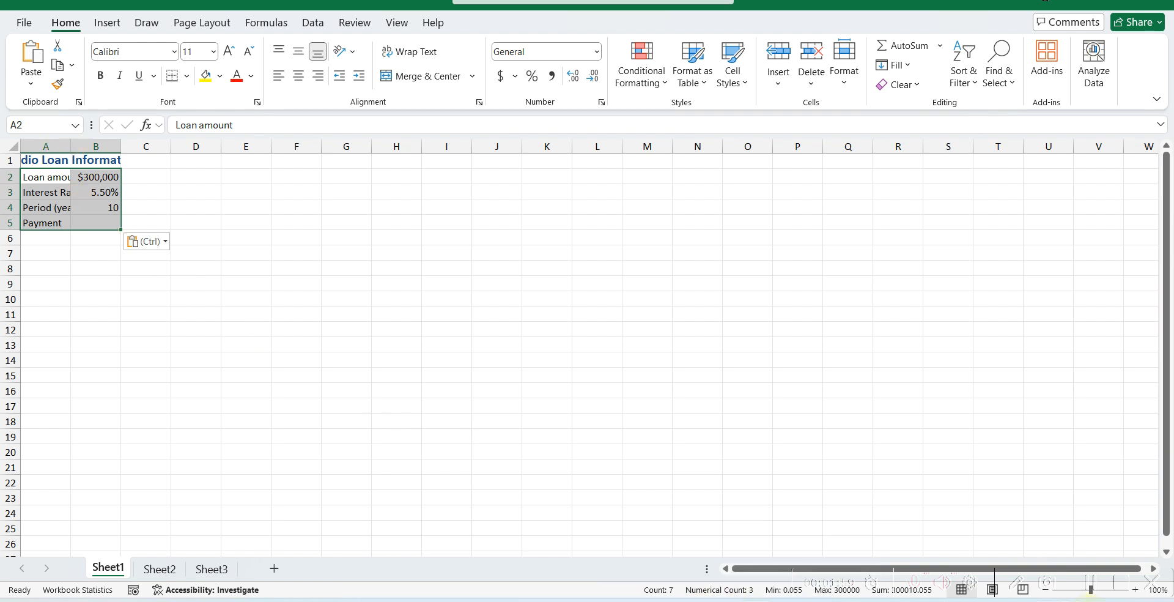
{"action": "left_click", "coordinate": [801, 591]}
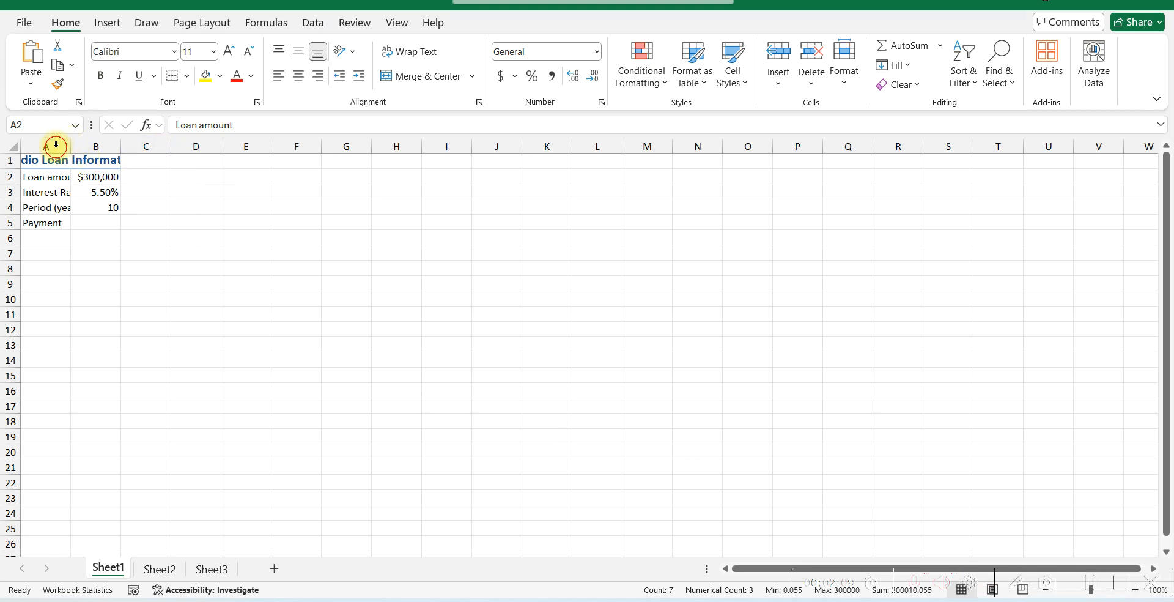
{"action": "key", "text": "ctrl+v"}
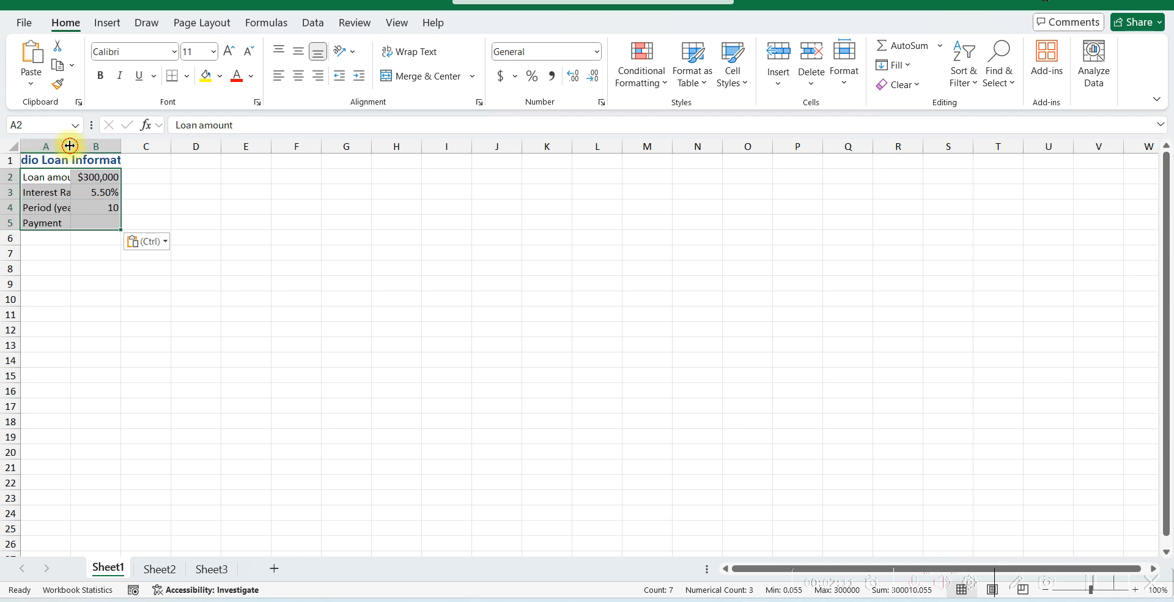
Step: Autofit columns A and B, and widen column B until the whole merged title fits
{"action": "double_click", "coordinate": [70, 146]}
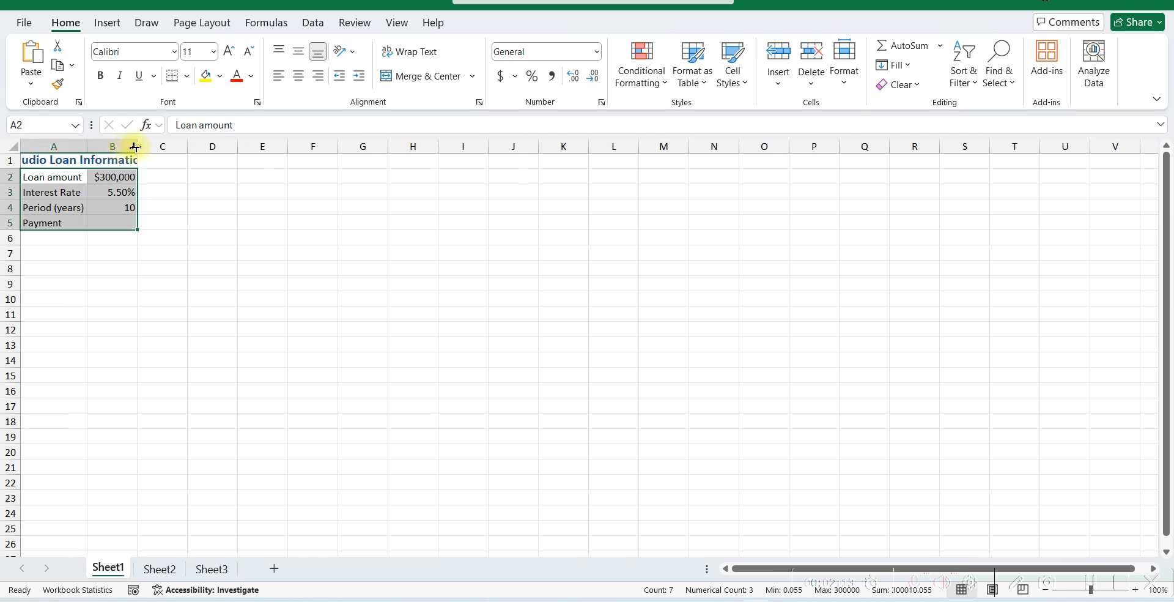
{"action": "left_click_drag", "start_coordinate": [136, 146], "coordinate": [136, 146]}
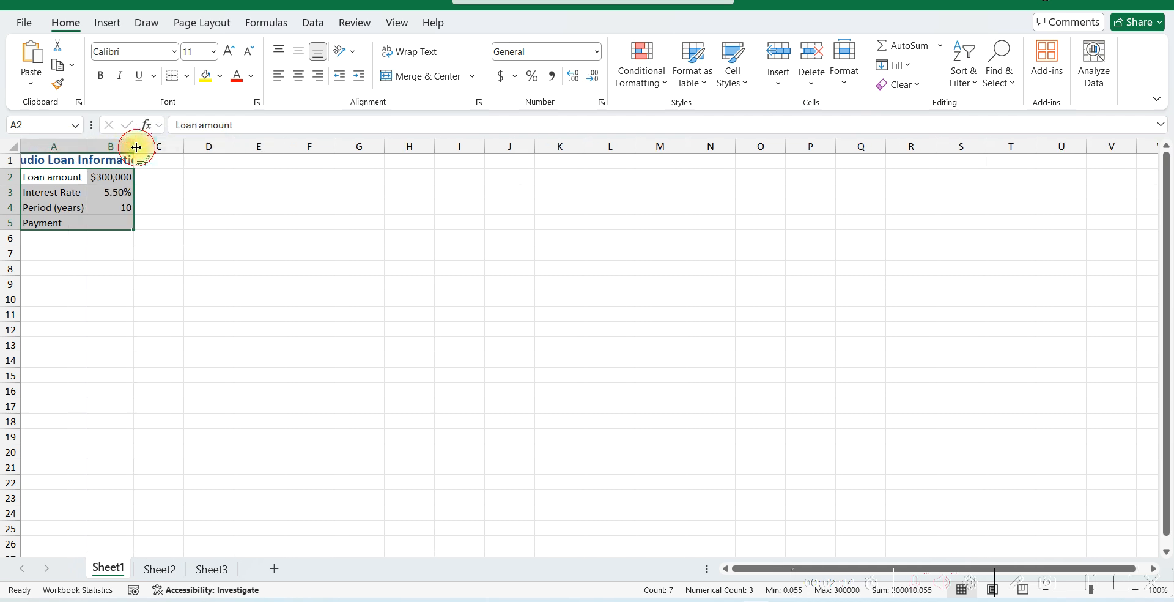
{"action": "left_click", "coordinate": [105, 161]}
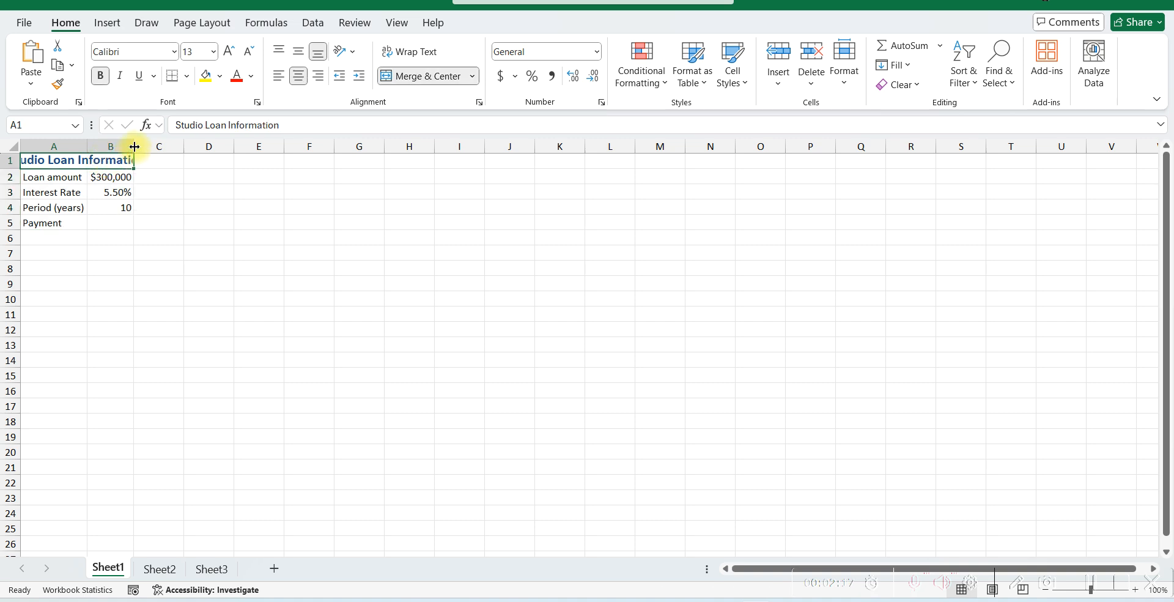
{"action": "left_click_drag", "start_coordinate": [134, 147], "coordinate": [156, 148]}
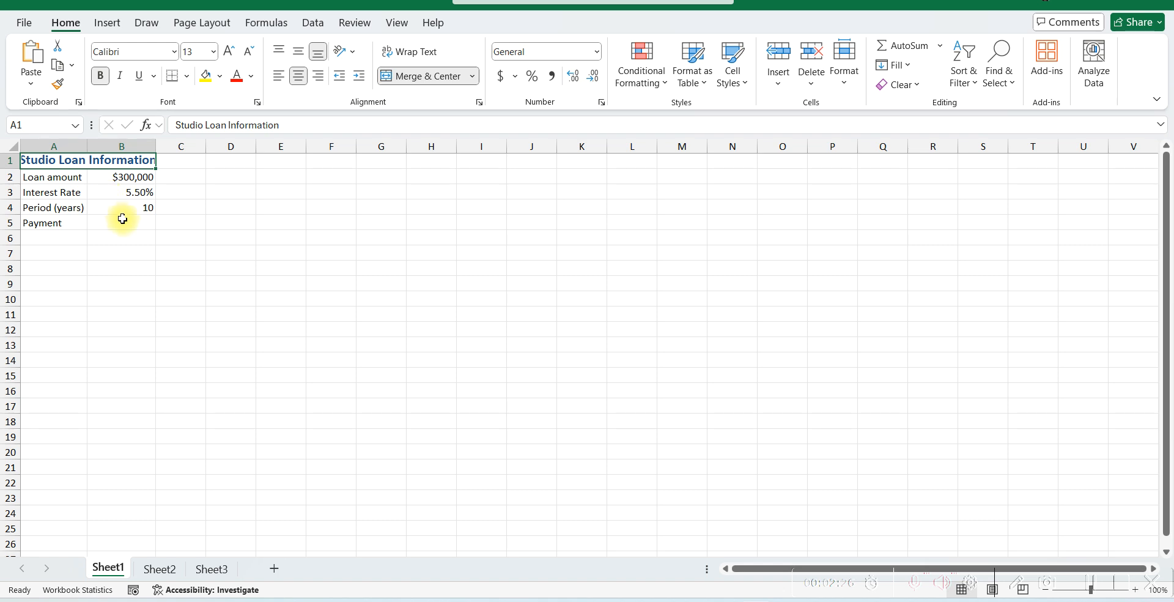
Step: Check the number formats of the loan amount, interest rate and period values in B2:B4
{"action": "left_click", "coordinate": [124, 182]}
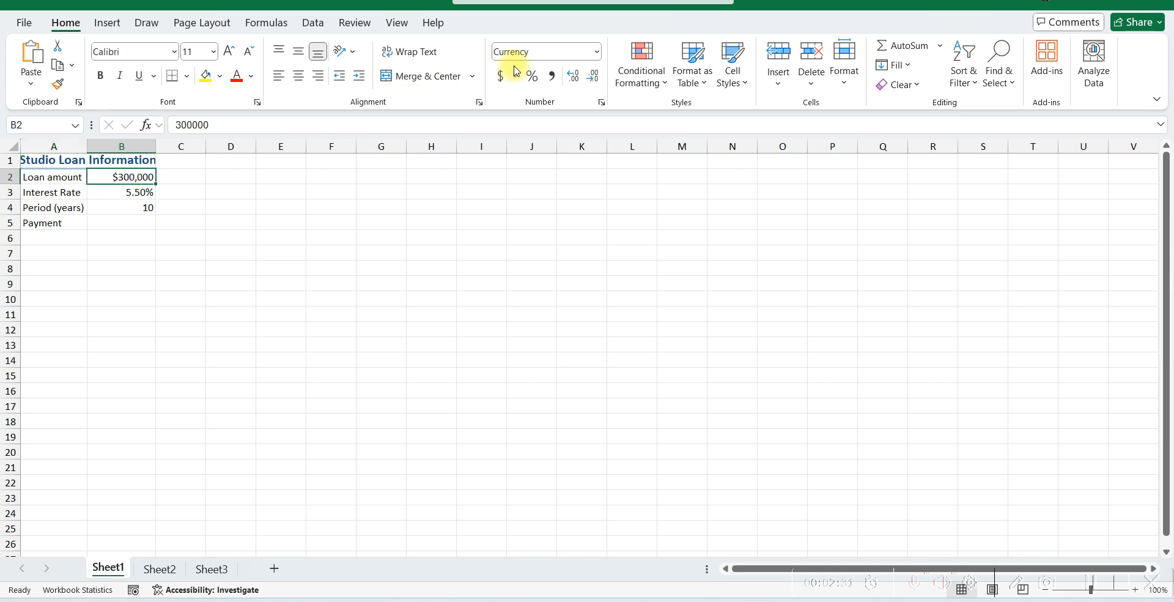
{"action": "left_click", "coordinate": [114, 192]}
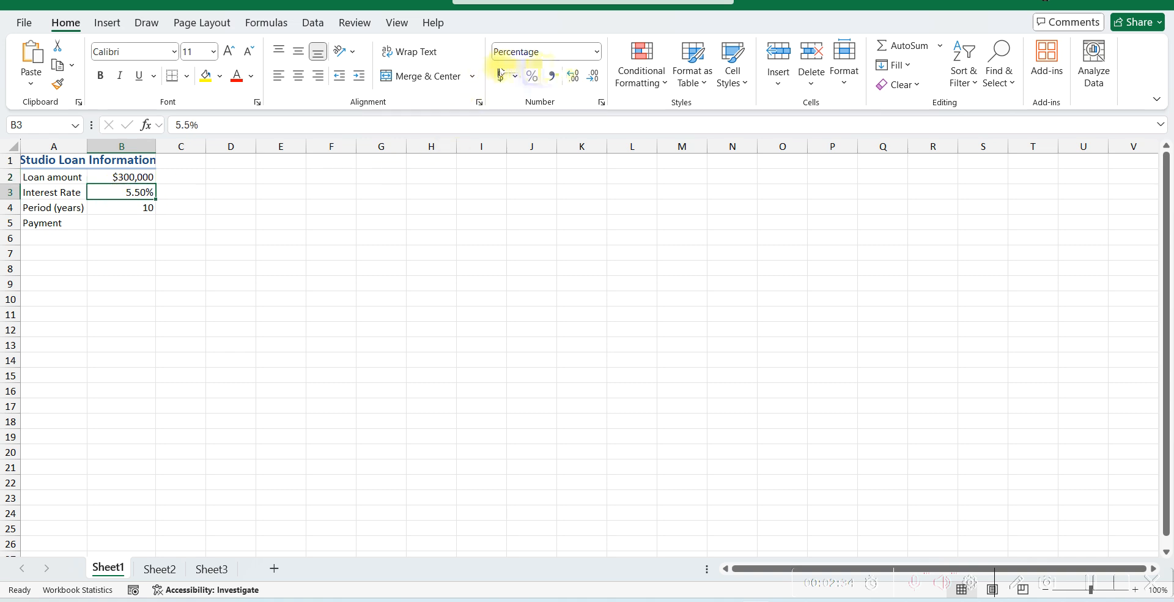
{"action": "left_click", "coordinate": [100, 207]}
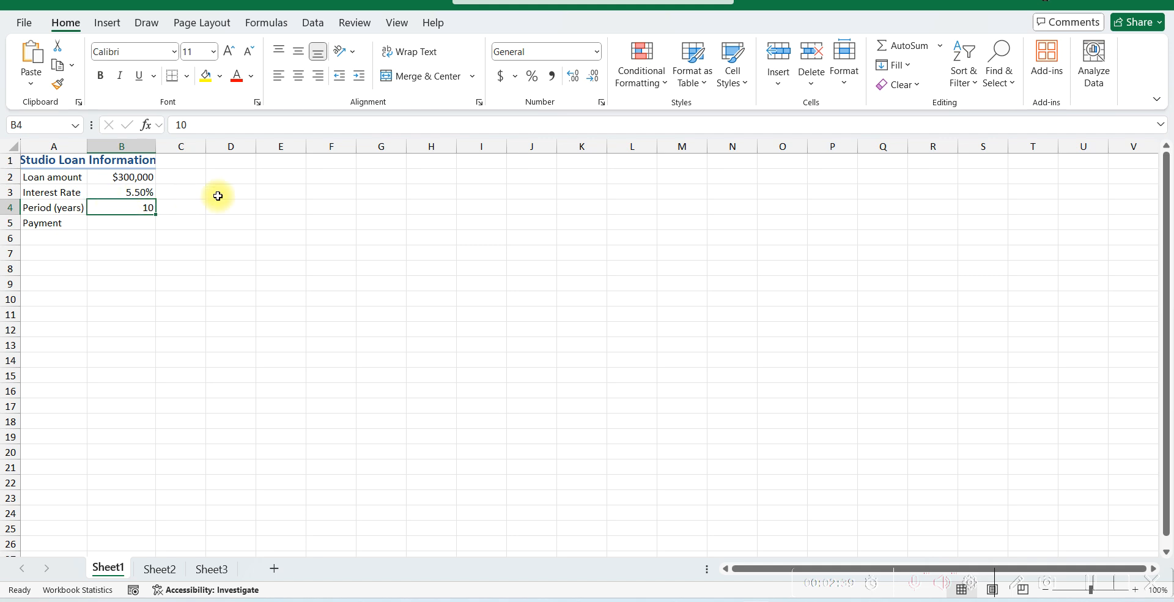
Step: Format the period value in B4 as a Number with no decimal places
{"action": "left_click", "coordinate": [597, 53]}
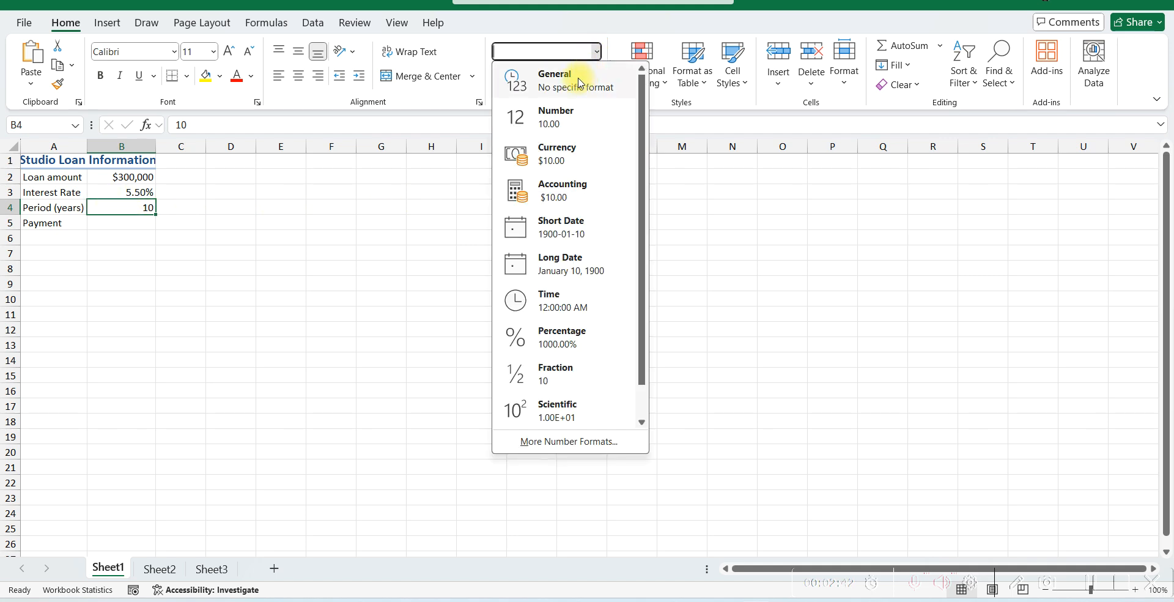
{"action": "left_click", "coordinate": [554, 117]}
{"action": "left_click", "coordinate": [595, 76]}
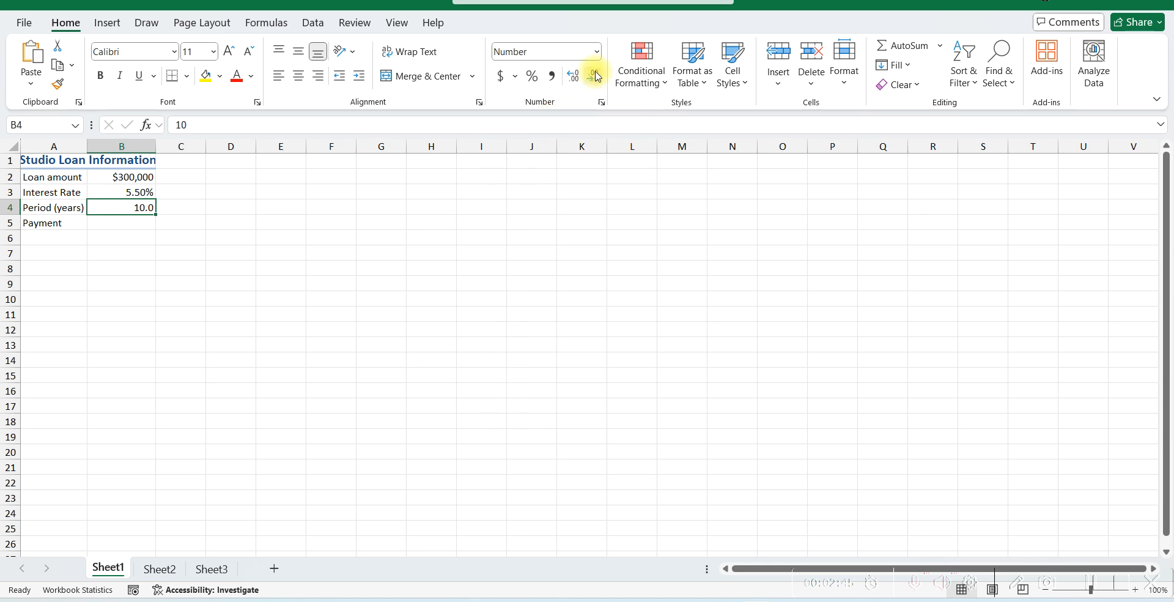
{"action": "left_click", "coordinate": [596, 76]}
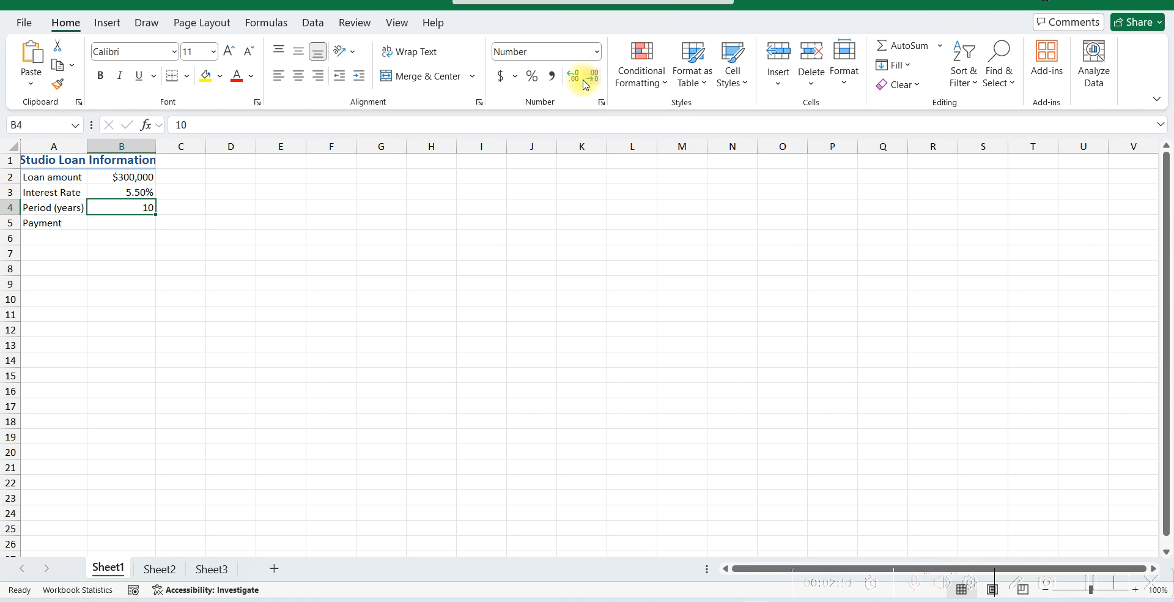
Step: Insert the PMT function in B5, magnify the screen to 125% and move the arguments dialog clear of the loan data
{"action": "left_click", "coordinate": [131, 223]}
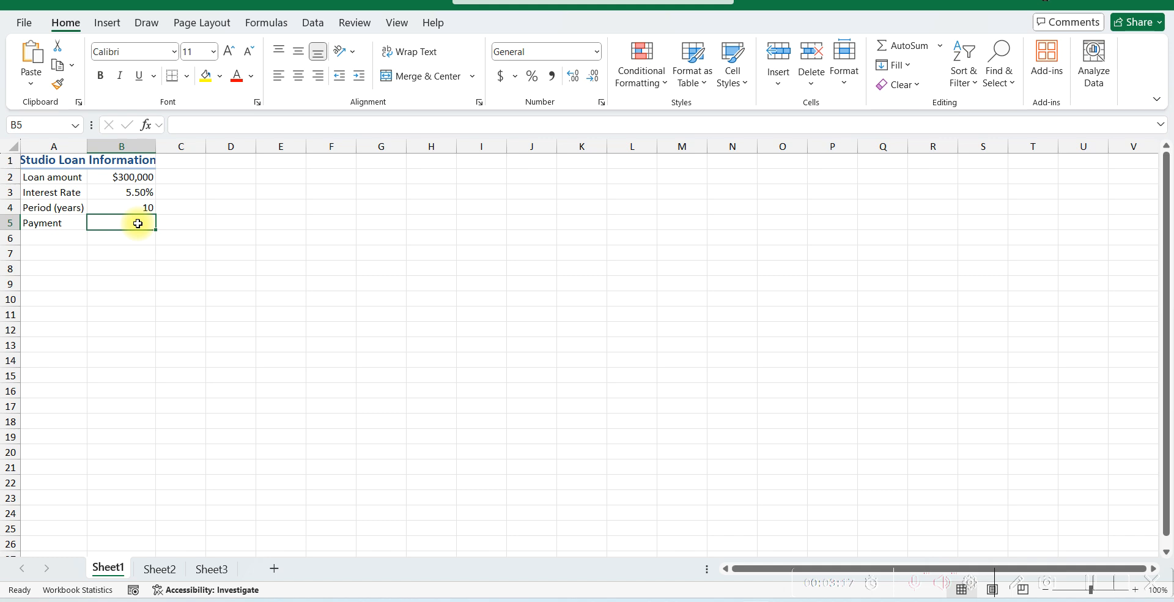
{"action": "left_click", "coordinate": [155, 131]}
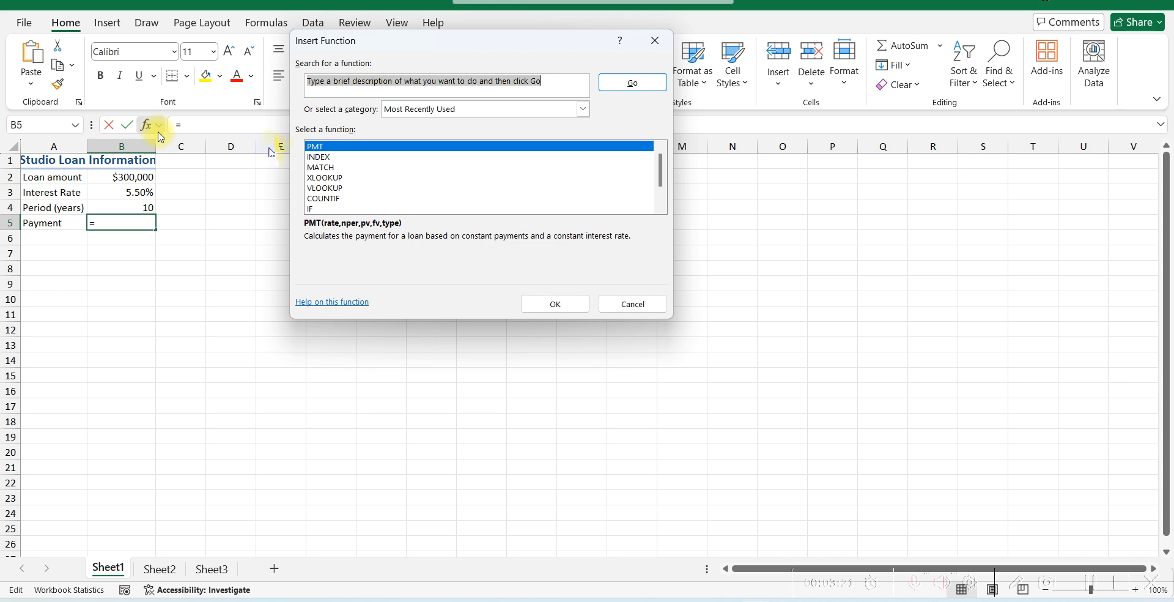
{"action": "left_click", "coordinate": [555, 305]}
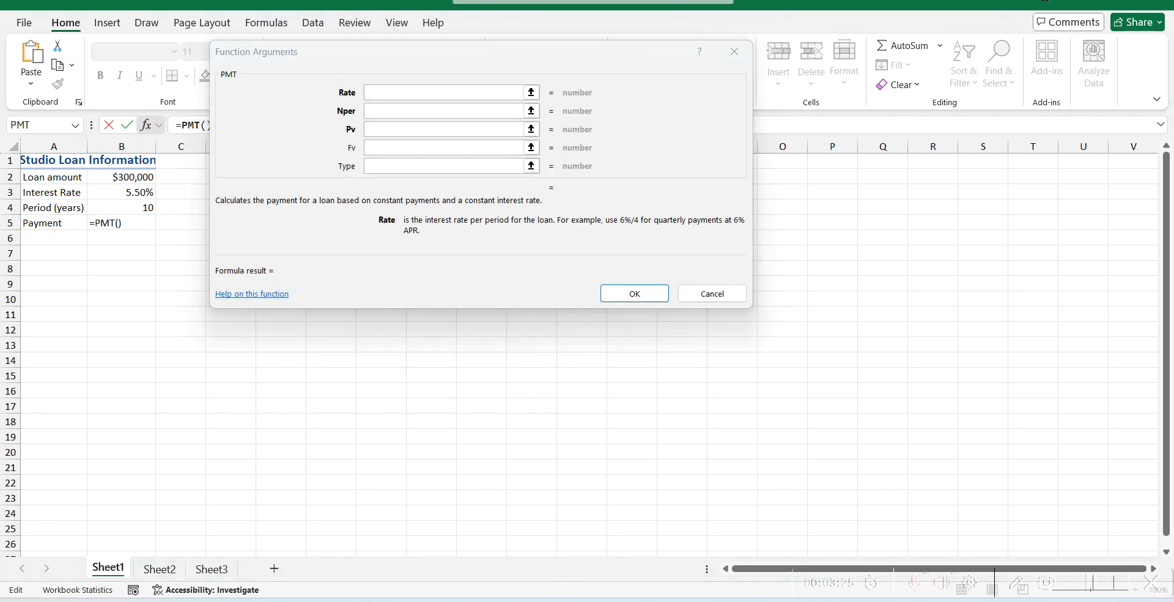
{"action": "key", "text": "super+plus"}
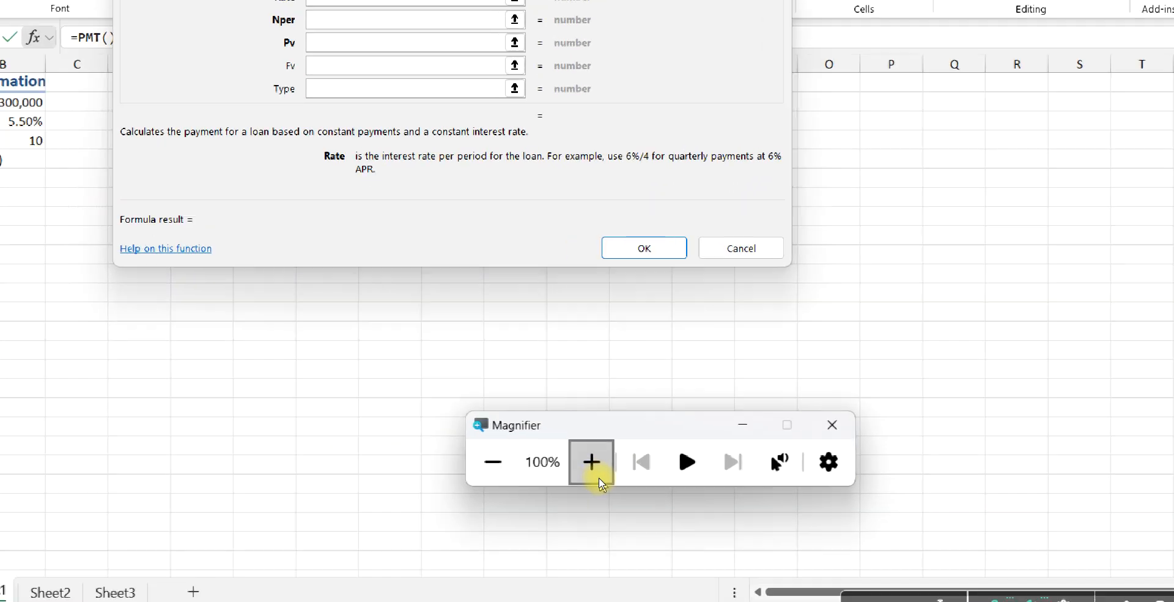
{"action": "left_click", "coordinate": [592, 464]}
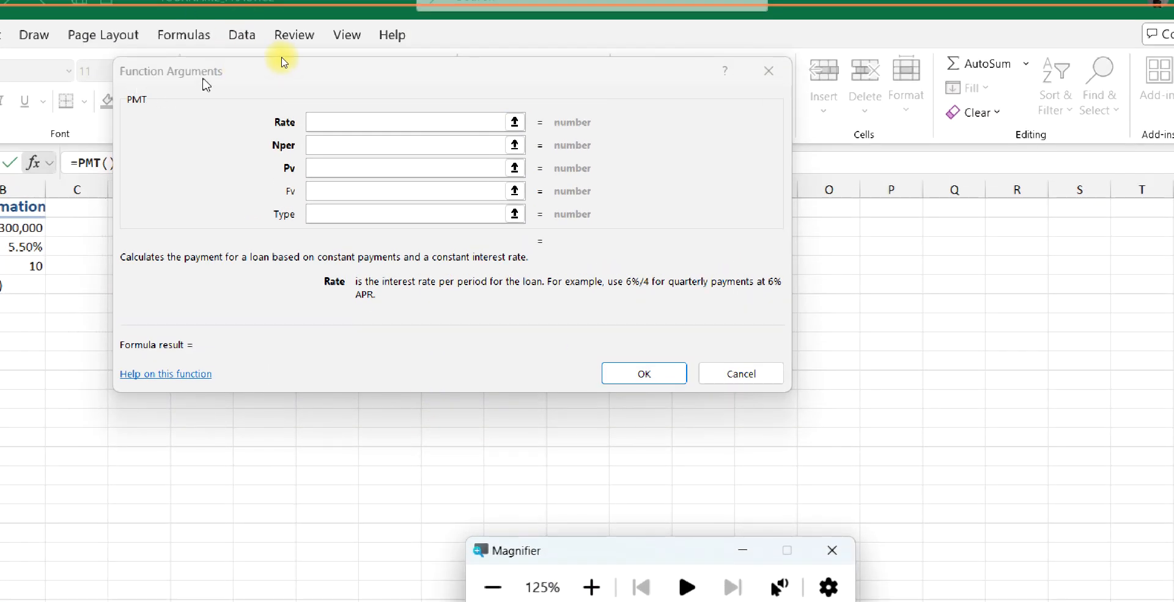
{"action": "left_click_drag", "start_coordinate": [283, 61], "coordinate": [336, 143]}
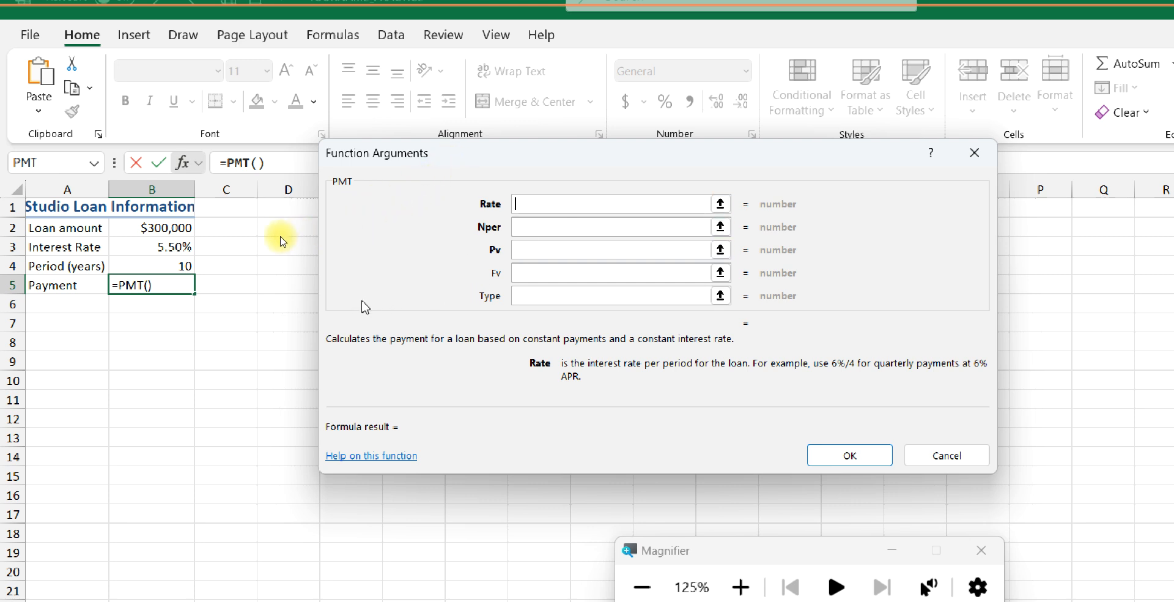
Step: Set the PMT arguments Rate to B3/12 and Nper to B4*12
{"action": "left_click", "coordinate": [121, 243]}
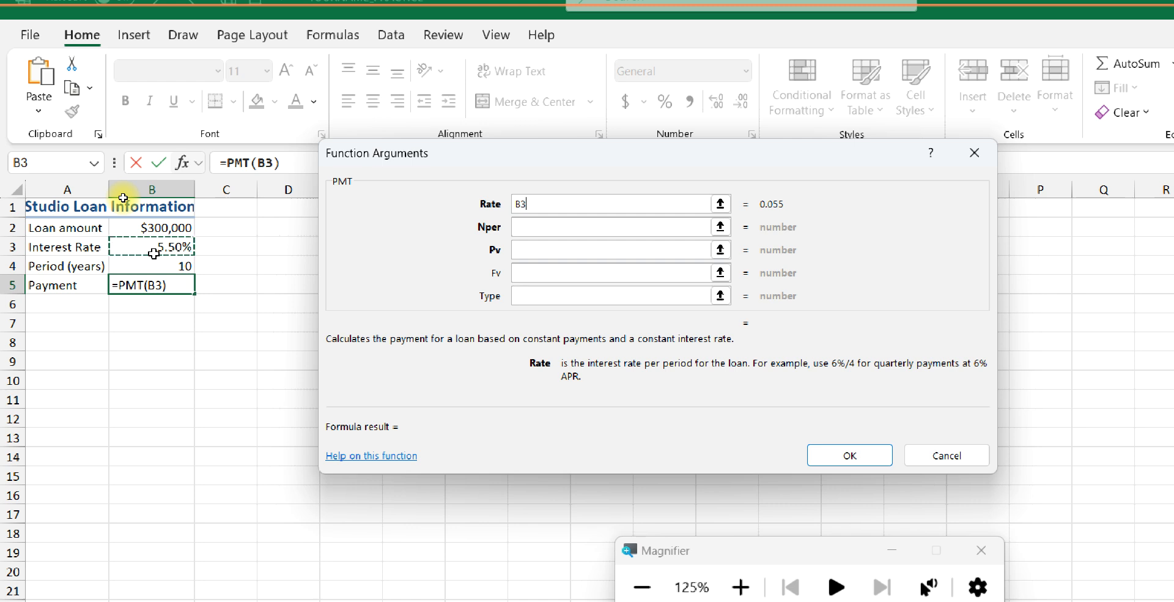
{"action": "type", "text": "/12"}
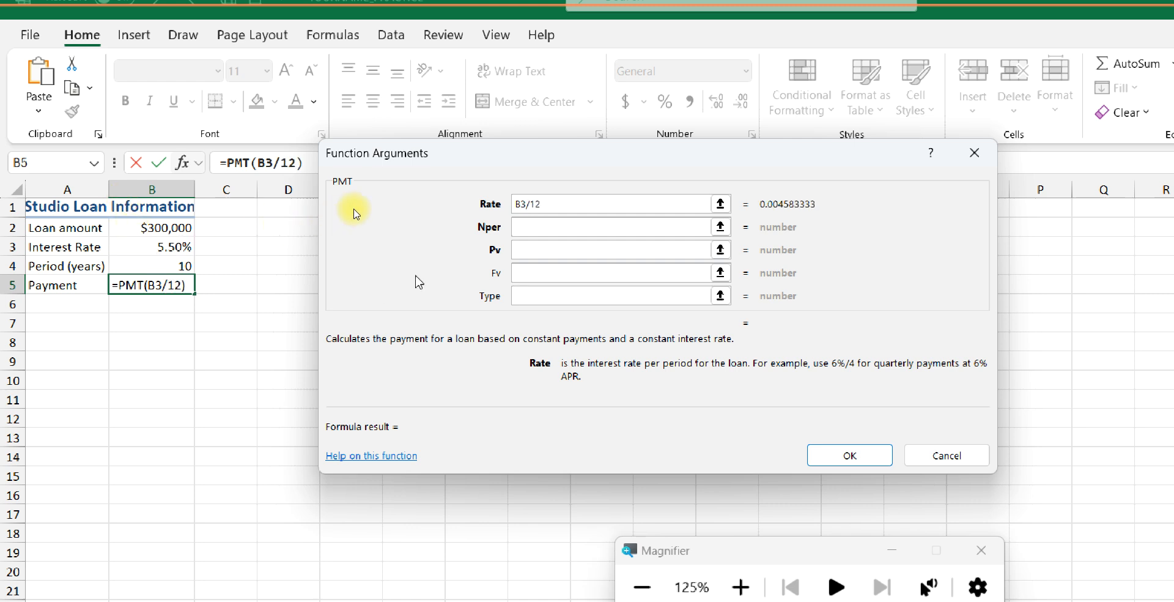
{"action": "left_click", "coordinate": [530, 231]}
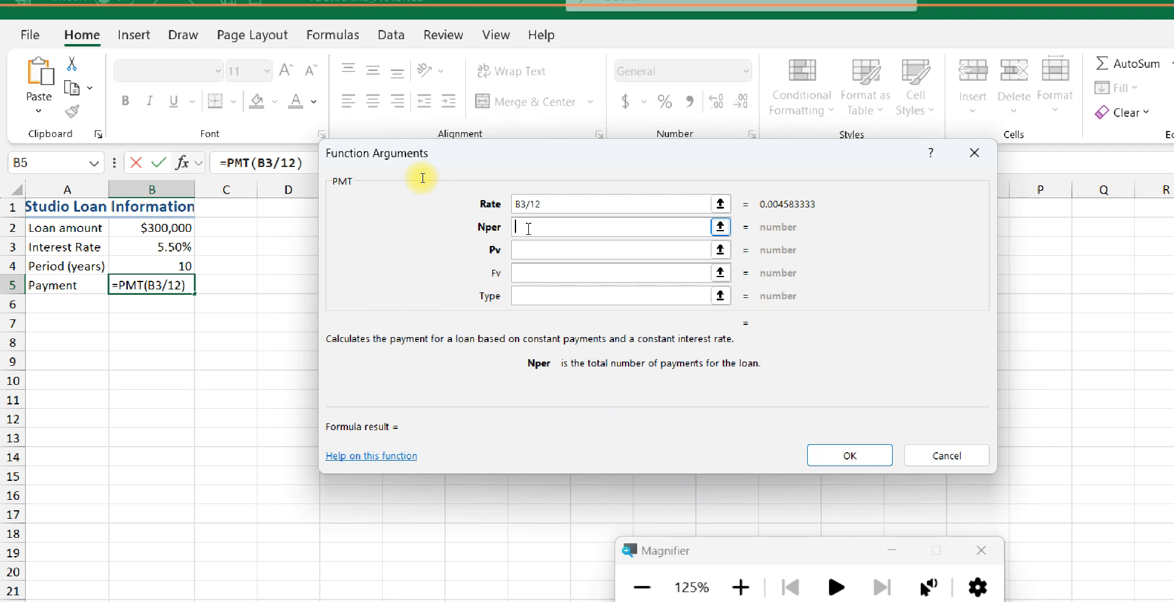
{"action": "left_click", "coordinate": [156, 266]}
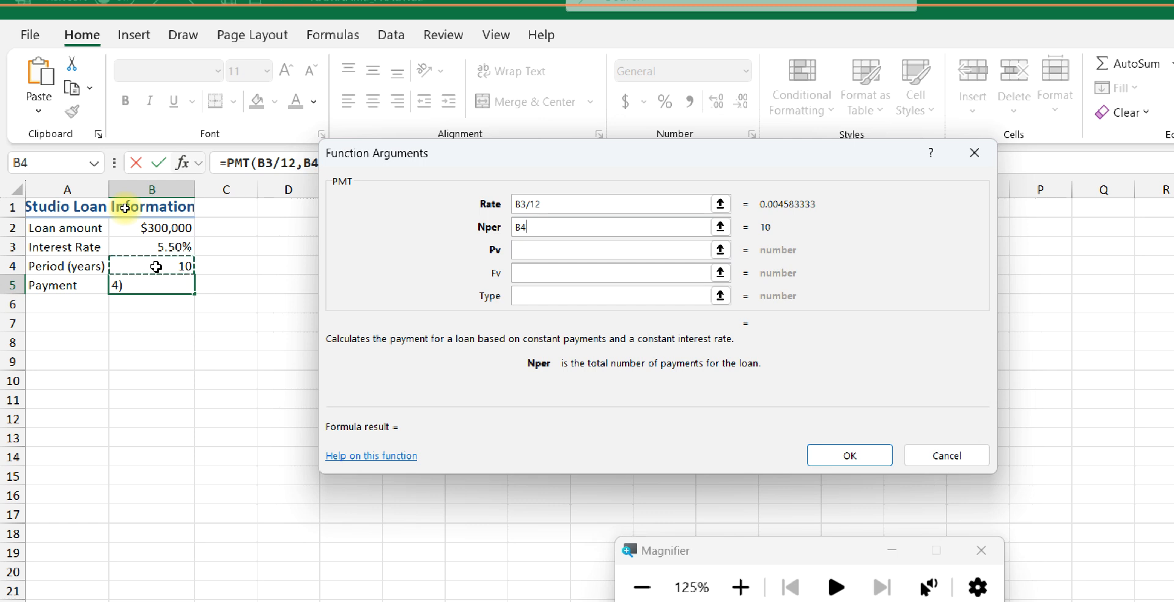
{"action": "type", "text": "*12"}
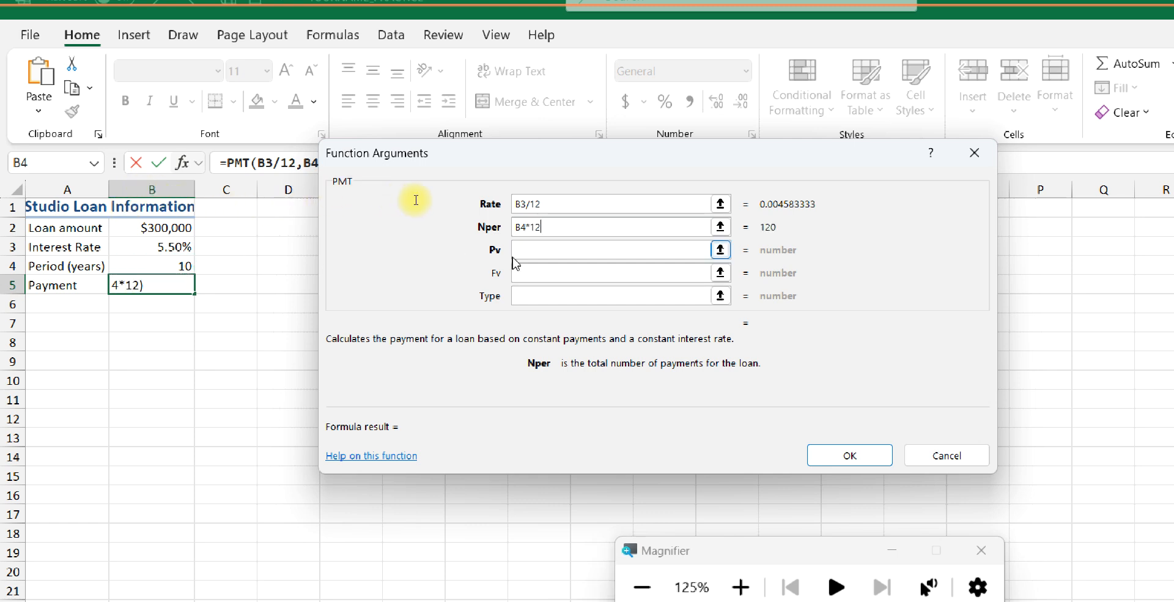
Step: Set the Pv argument to -B2 and complete the PMT formula in B5
{"action": "left_click", "coordinate": [558, 250]}
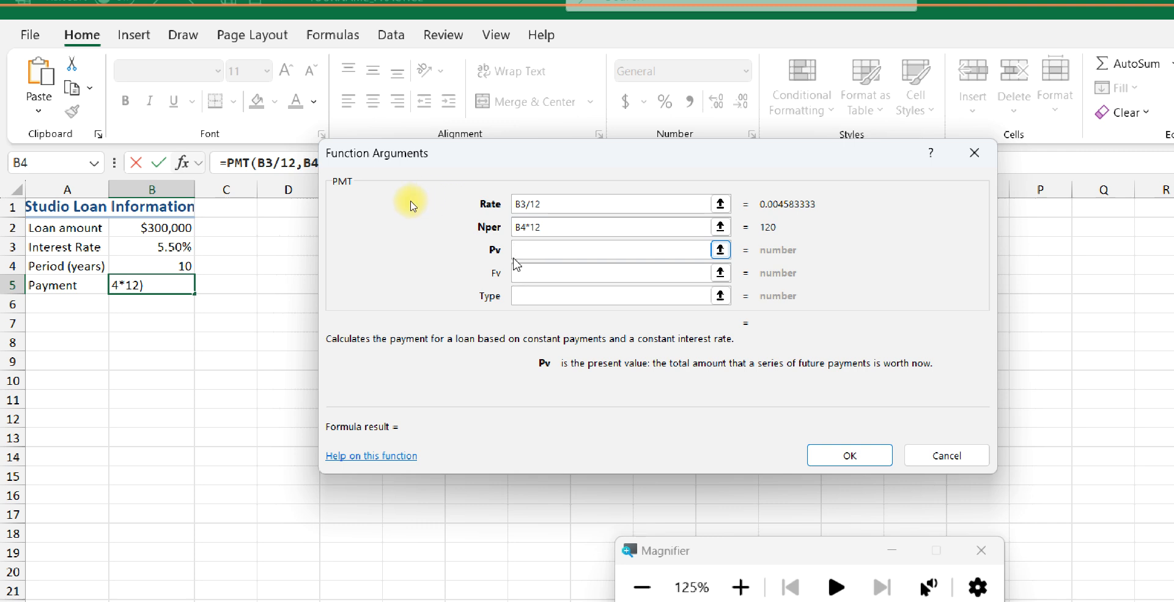
{"action": "type", "text": "-"}
{"action": "left_click", "coordinate": [147, 227]}
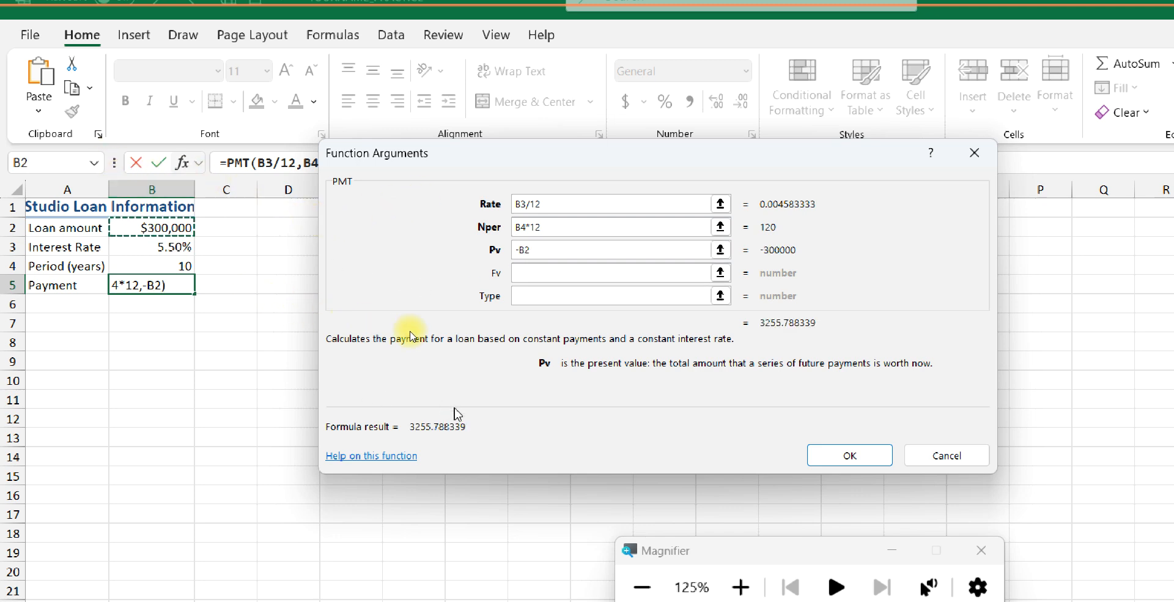
{"action": "left_click", "coordinate": [847, 454]}
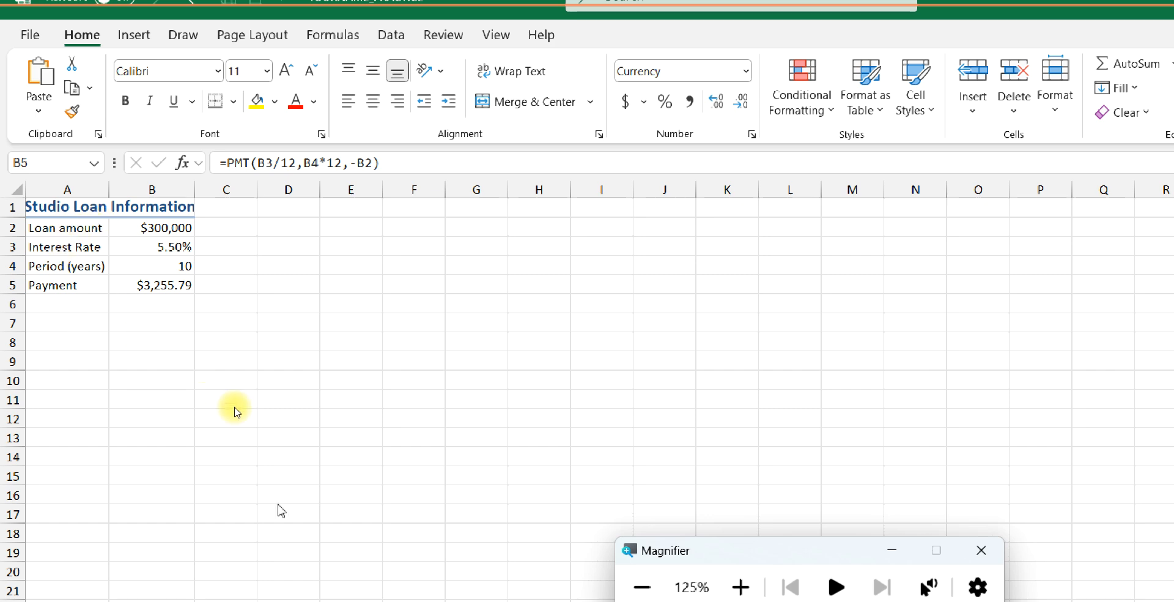
Step: Select cell A7, switch to the Word practice instructions and copy the text "Option 1: Reduce the Loan" from instruction 8
{"action": "left_click", "coordinate": [40, 317]}
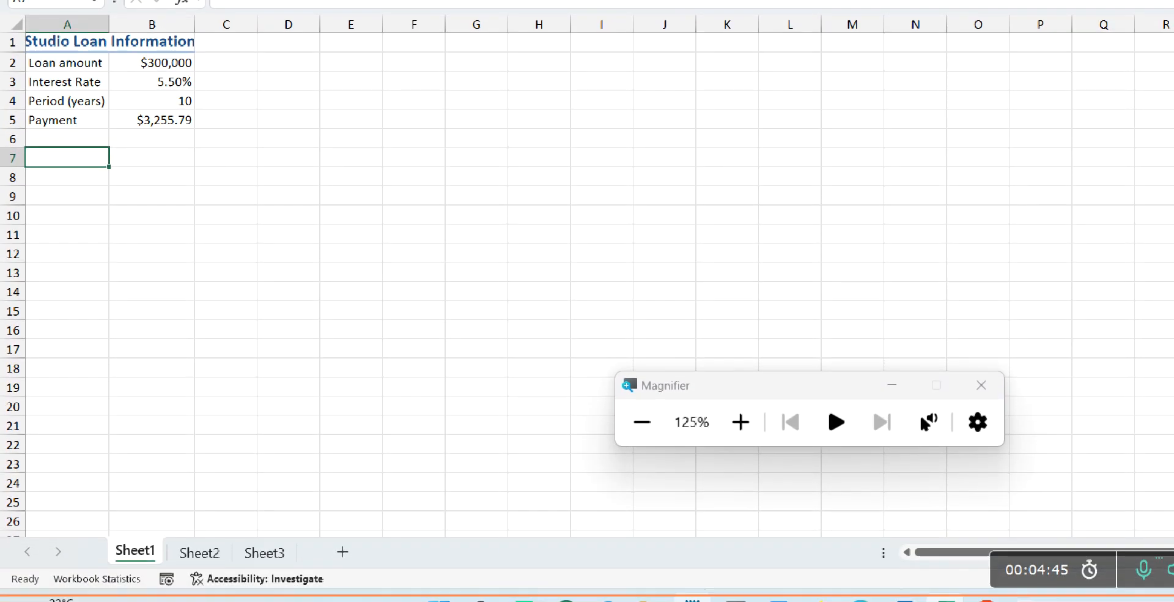
{"action": "mouse_move", "coordinate": [693, 599]}
{"action": "mouse_move", "coordinate": [774, 599]}
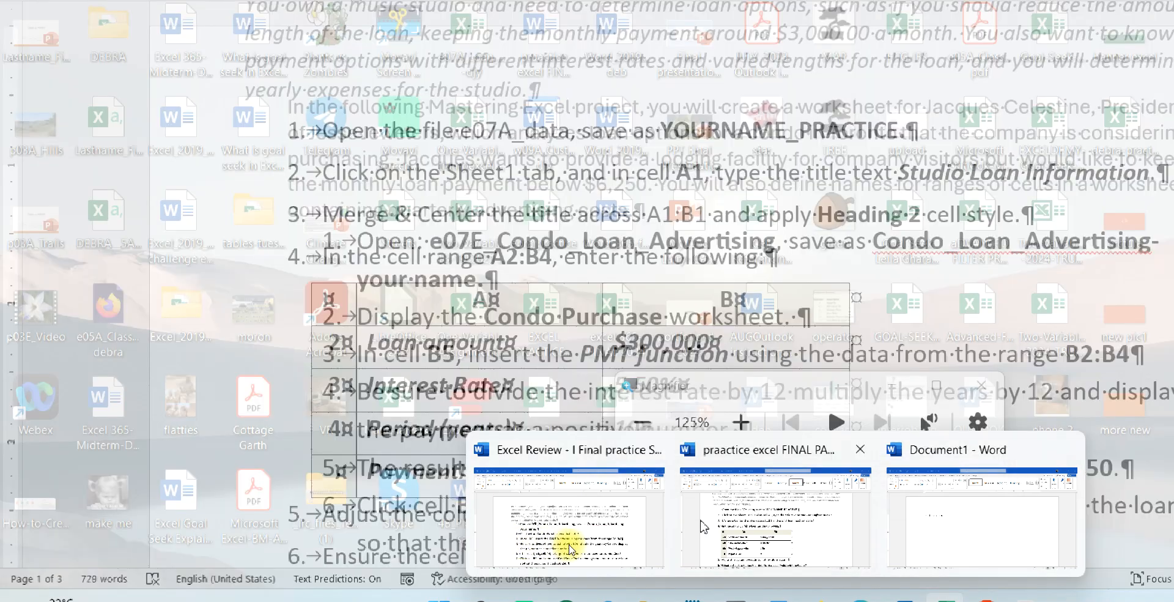
{"action": "left_click", "coordinate": [703, 526]}
{"action": "scroll", "coordinate": [367, 440], "scroll_direction": "down", "scroll_amount": 5}
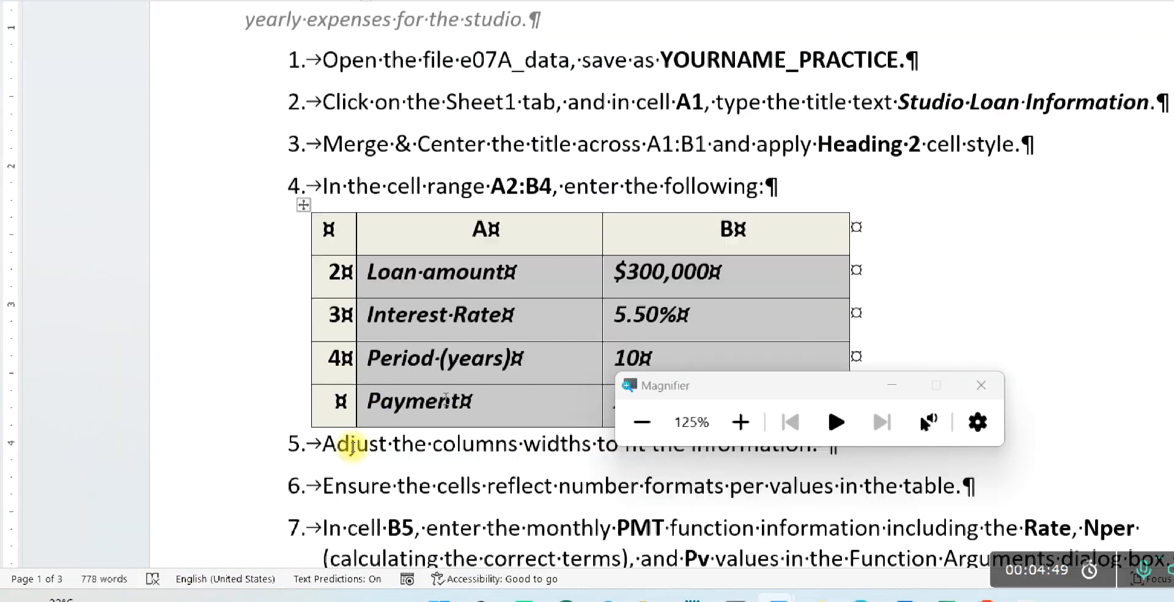
{"action": "scroll", "coordinate": [346, 440], "scroll_direction": "down", "scroll_amount": 3}
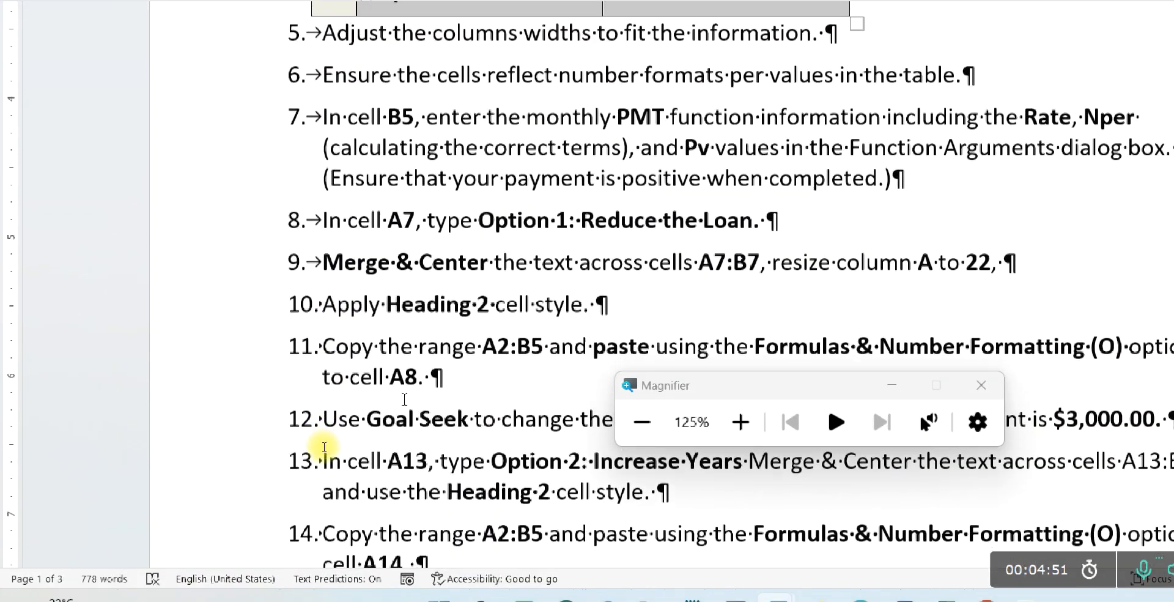
{"action": "left_click_drag", "start_coordinate": [477, 149], "coordinate": [737, 144]}
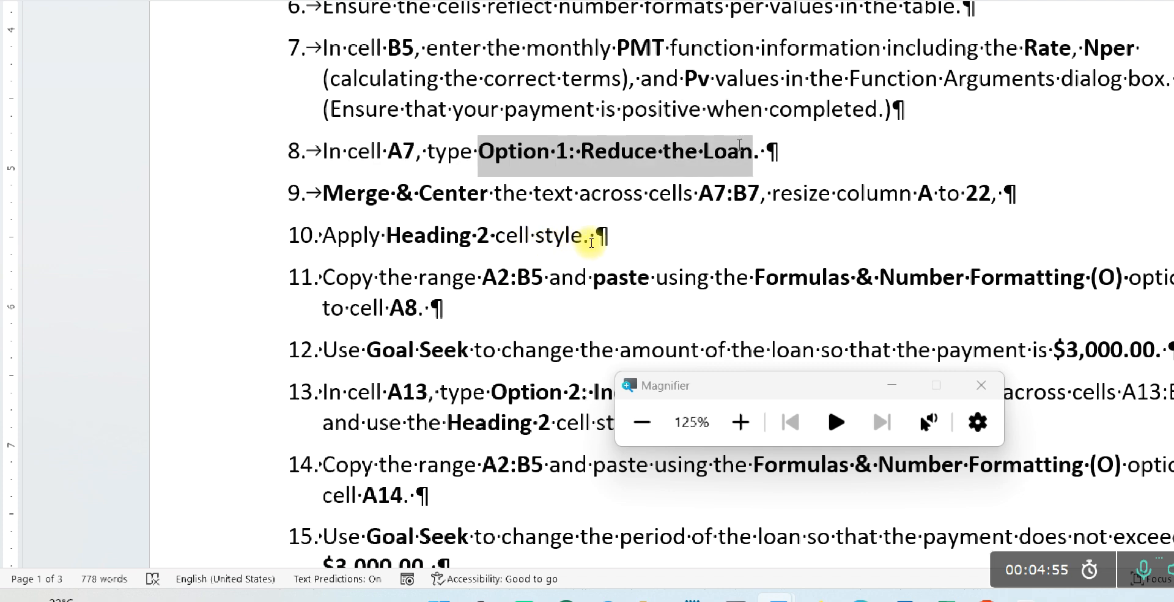
{"action": "right_click", "coordinate": [743, 139]}
{"action": "left_click", "coordinate": [761, 146]}
Step: Return to Excel and paste "Option 1: Reduce the Loan" into A7, matching the destination formatting
{"action": "mouse_move", "coordinate": [861, 597]}
{"action": "left_click", "coordinate": [947, 596]}
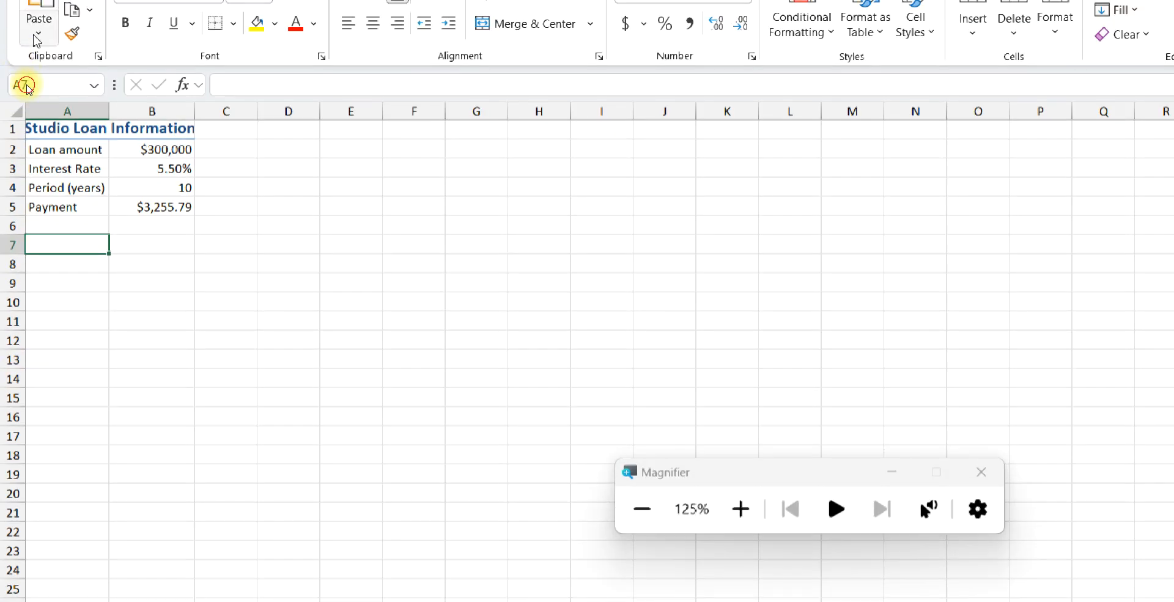
{"action": "left_click", "coordinate": [39, 32]}
{"action": "left_click", "coordinate": [69, 89]}
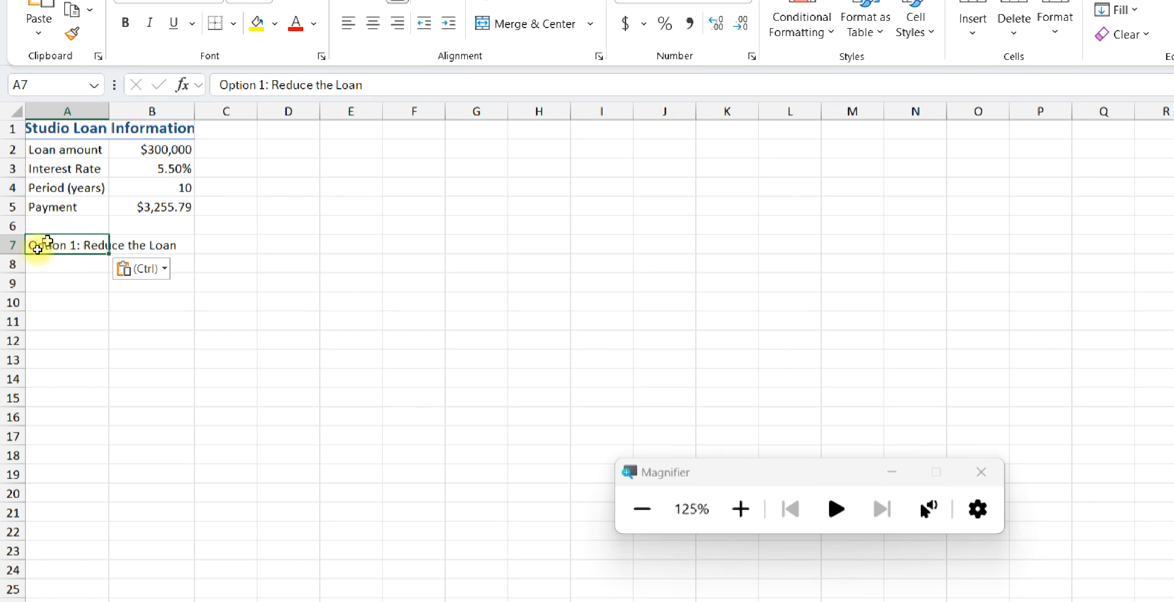
Step: Merge and center the Option 1 title across A7:B7 and apply the Heading 2 cell style
{"action": "left_click_drag", "start_coordinate": [46, 242], "coordinate": [137, 243]}
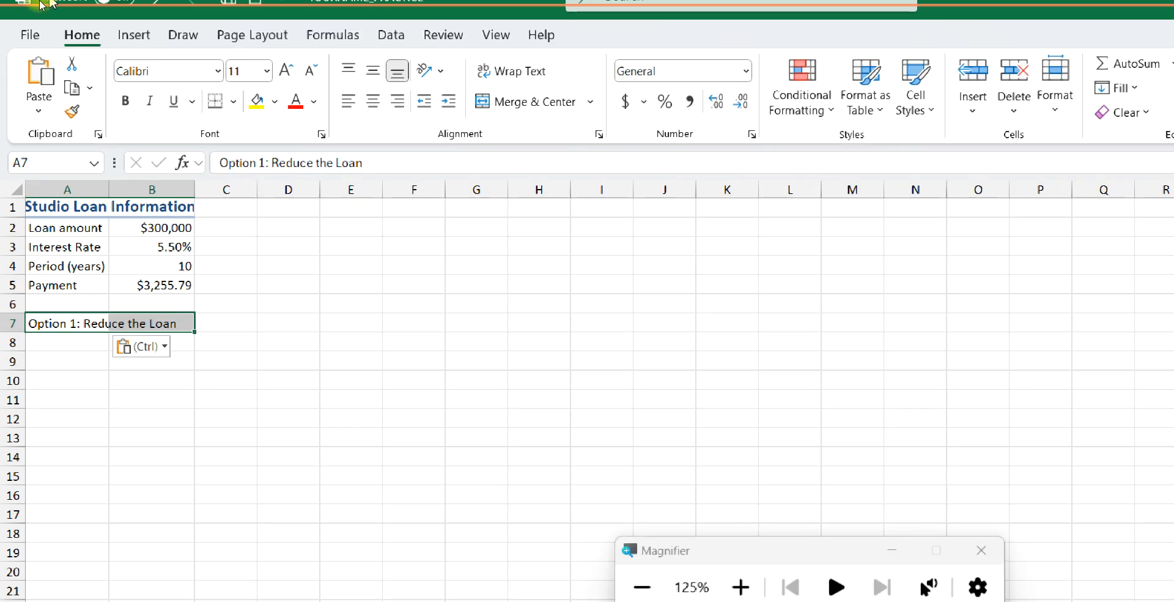
{"action": "left_click", "coordinate": [505, 105]}
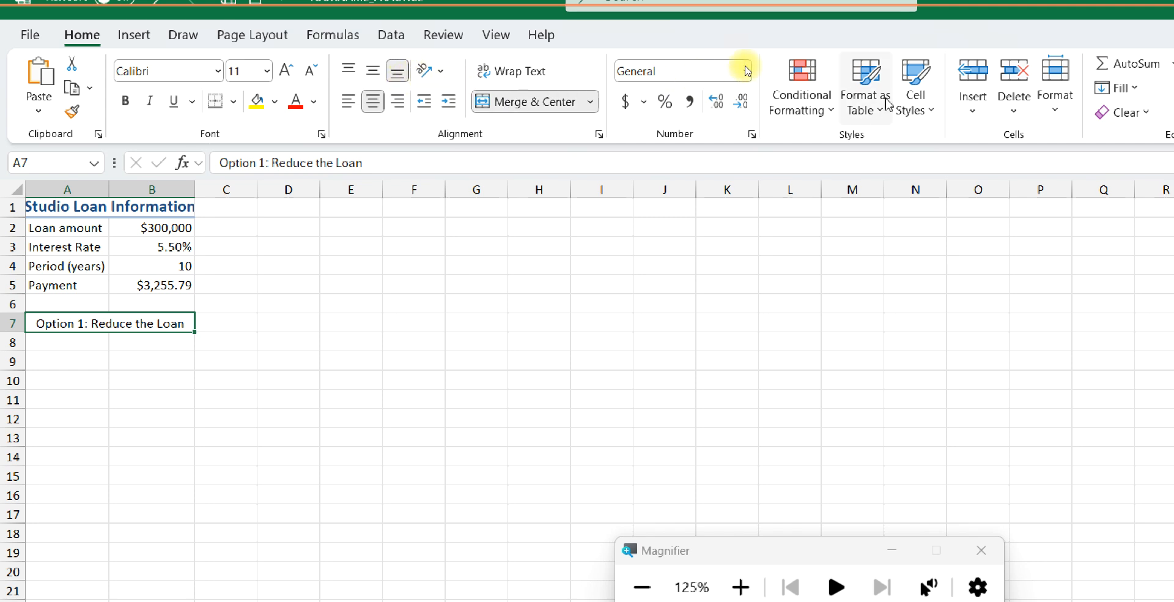
{"action": "left_click", "coordinate": [915, 110]}
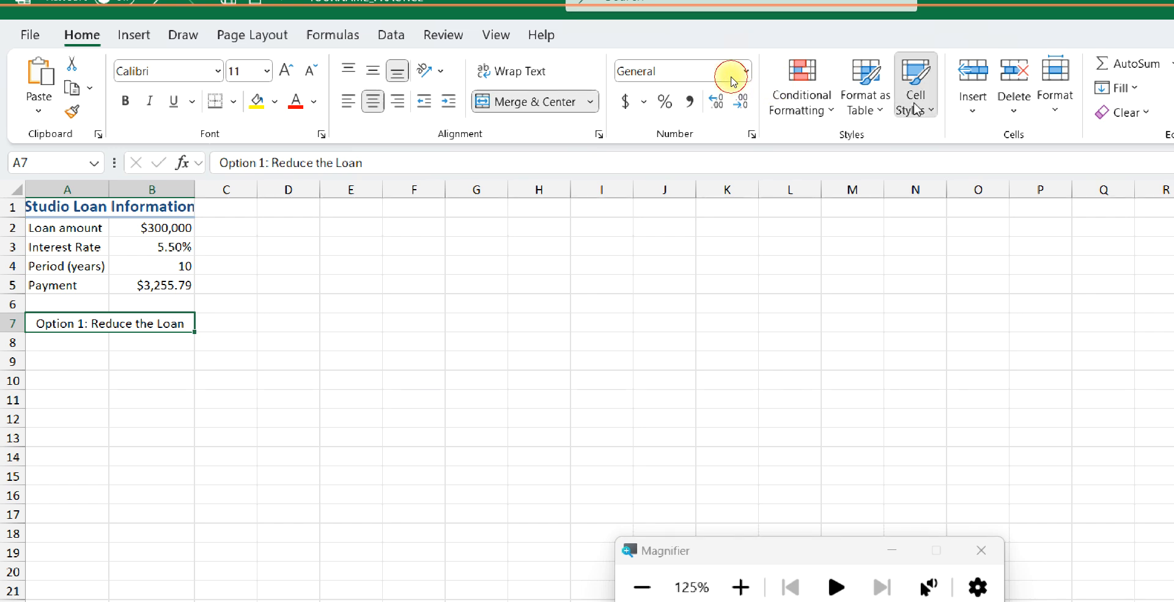
{"action": "left_click", "coordinate": [974, 335]}
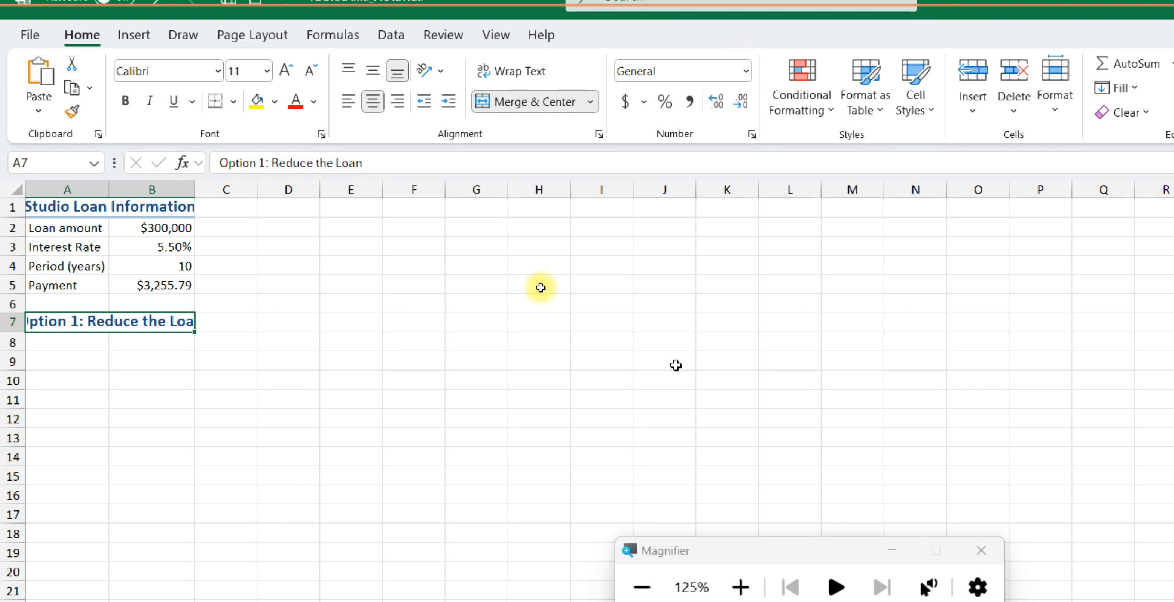
Step: Set the width of column A to 22
{"action": "left_click", "coordinate": [66, 183]}
{"action": "right_click", "coordinate": [66, 183]}
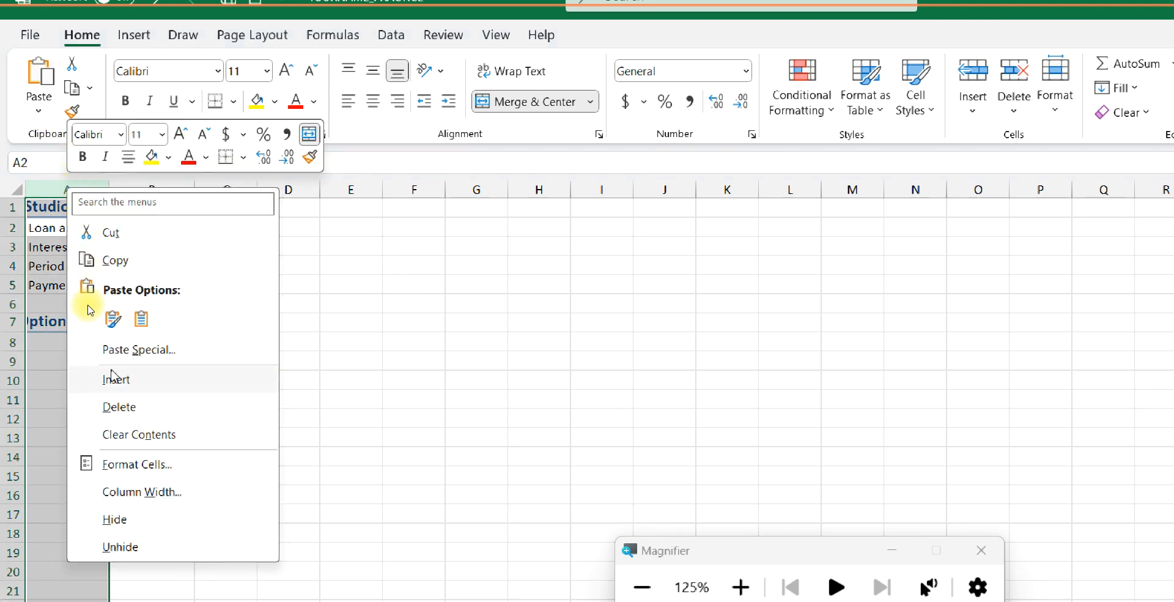
{"action": "left_click", "coordinate": [118, 497]}
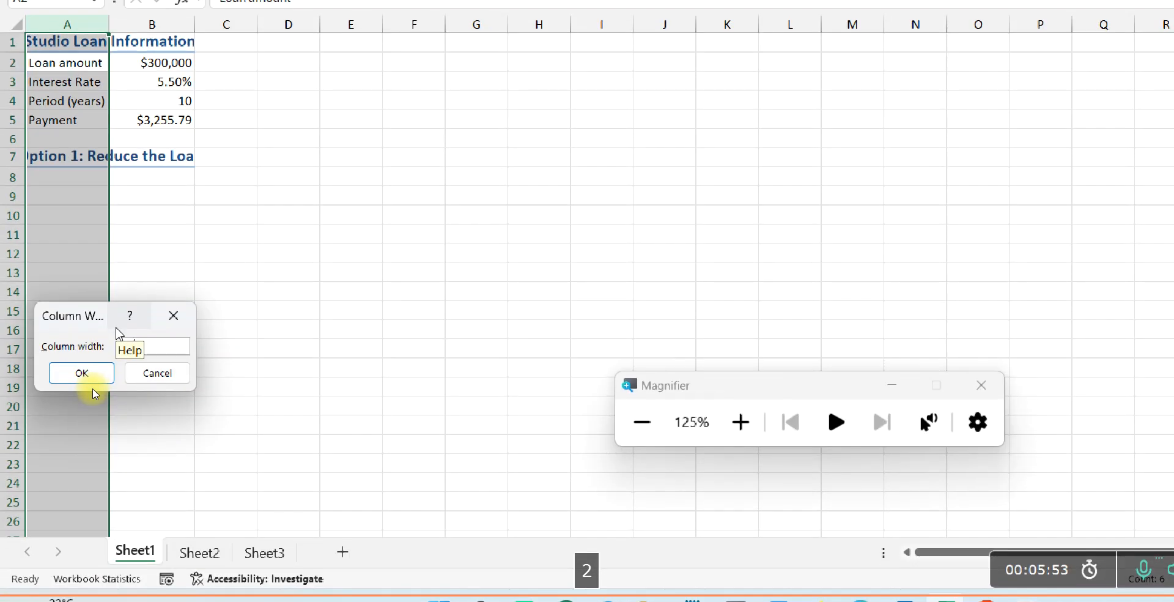
{"action": "key", "text": "Return"}
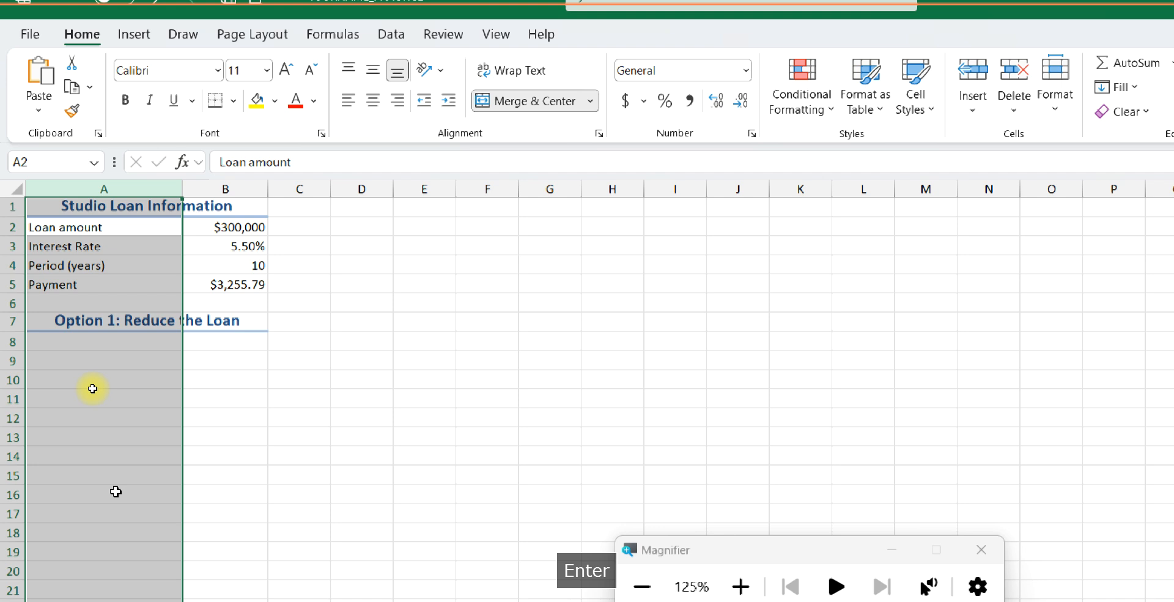
Step: Copy the Studio Loan data in A2:B5 and paste it at A8 with the Formulas & Number Formatting option
{"action": "left_click", "coordinate": [92, 340]}
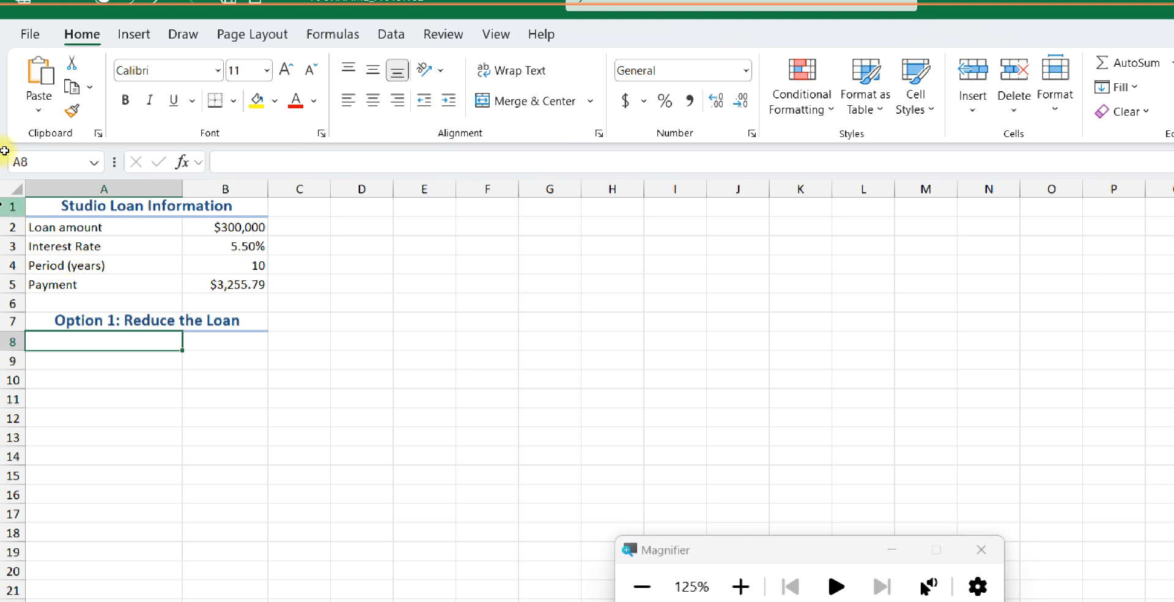
{"action": "left_click_drag", "start_coordinate": [100, 227], "coordinate": [215, 282]}
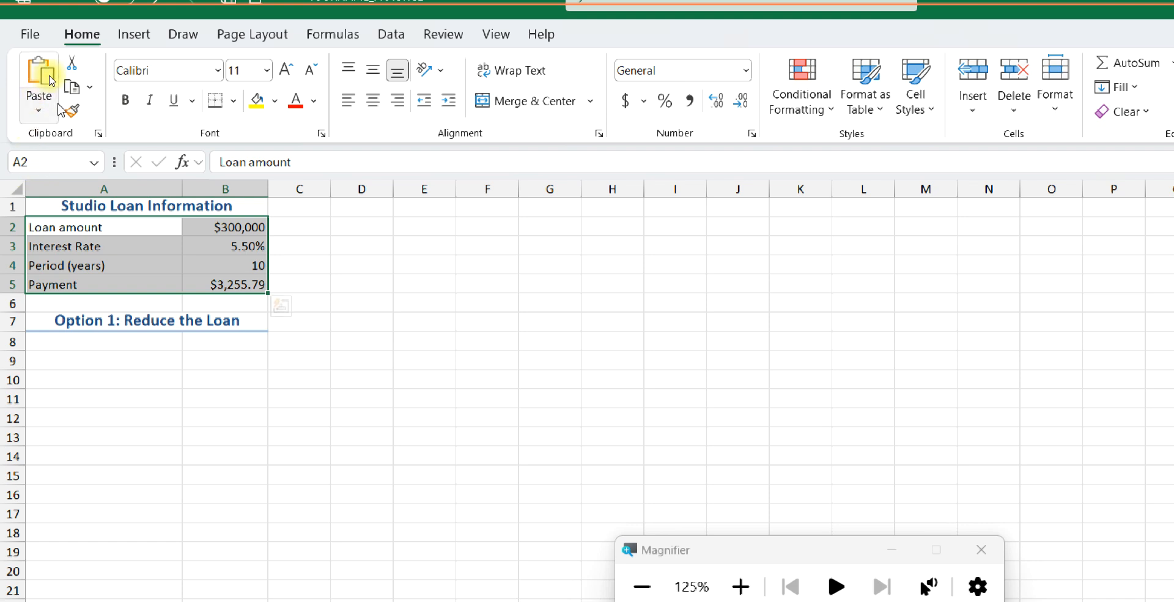
{"action": "left_click", "coordinate": [72, 87]}
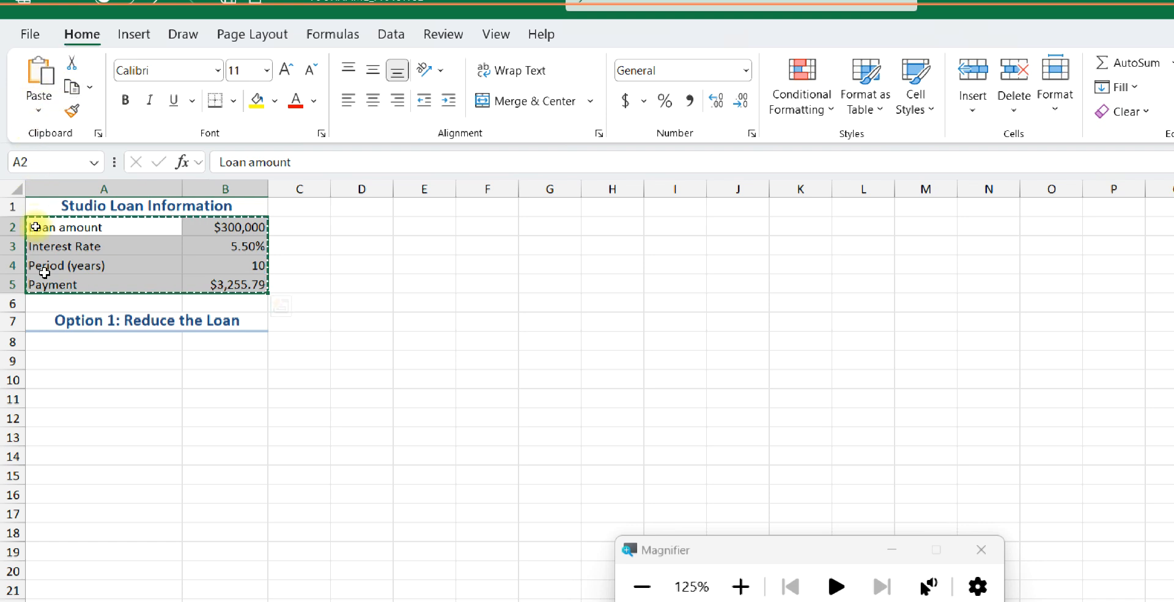
{"action": "left_click", "coordinate": [45, 337]}
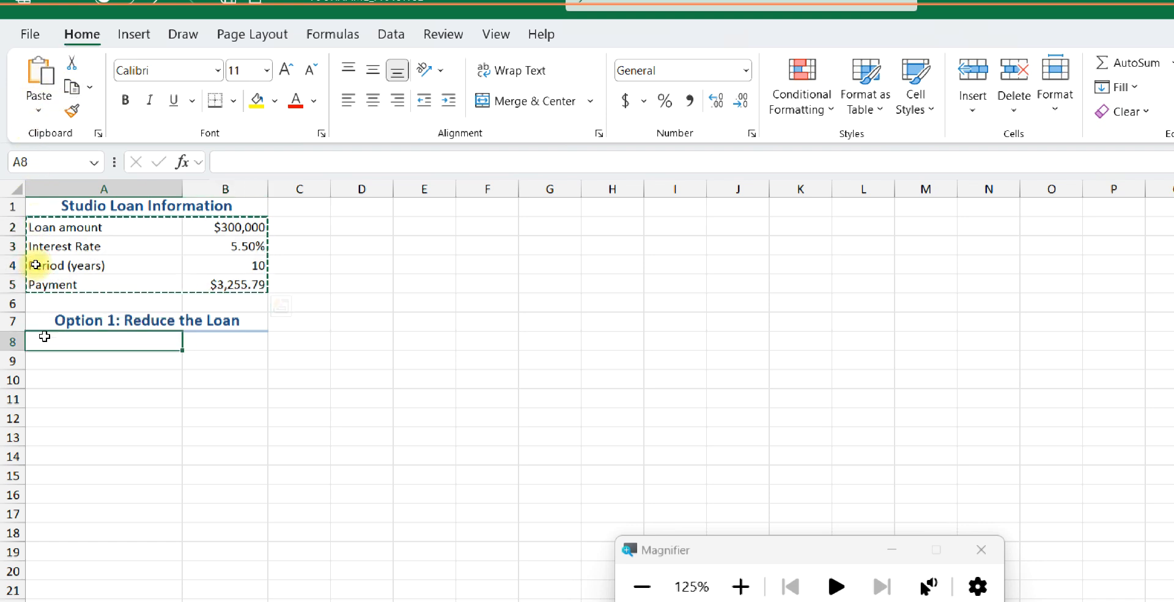
{"action": "left_click", "coordinate": [39, 104]}
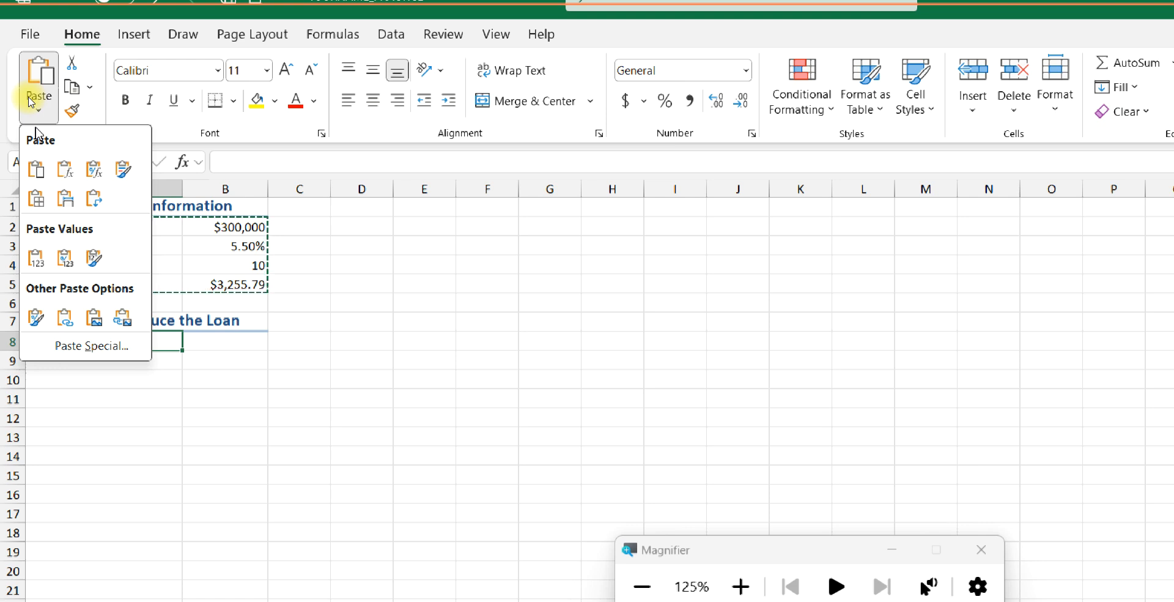
{"action": "left_click", "coordinate": [98, 175]}
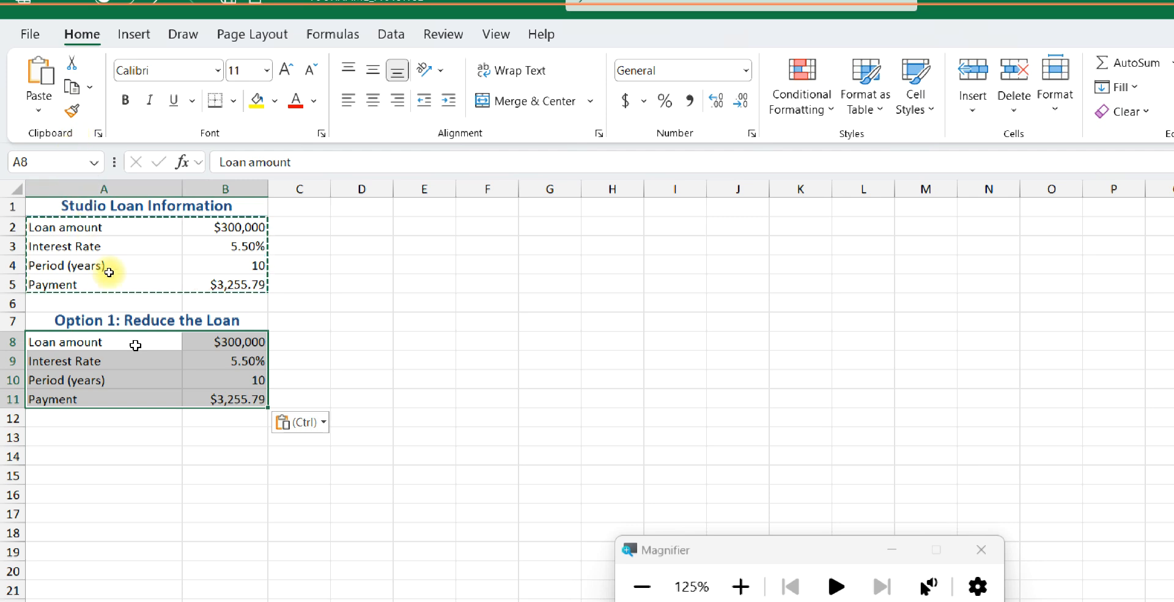
{"action": "key", "text": "Escape"}
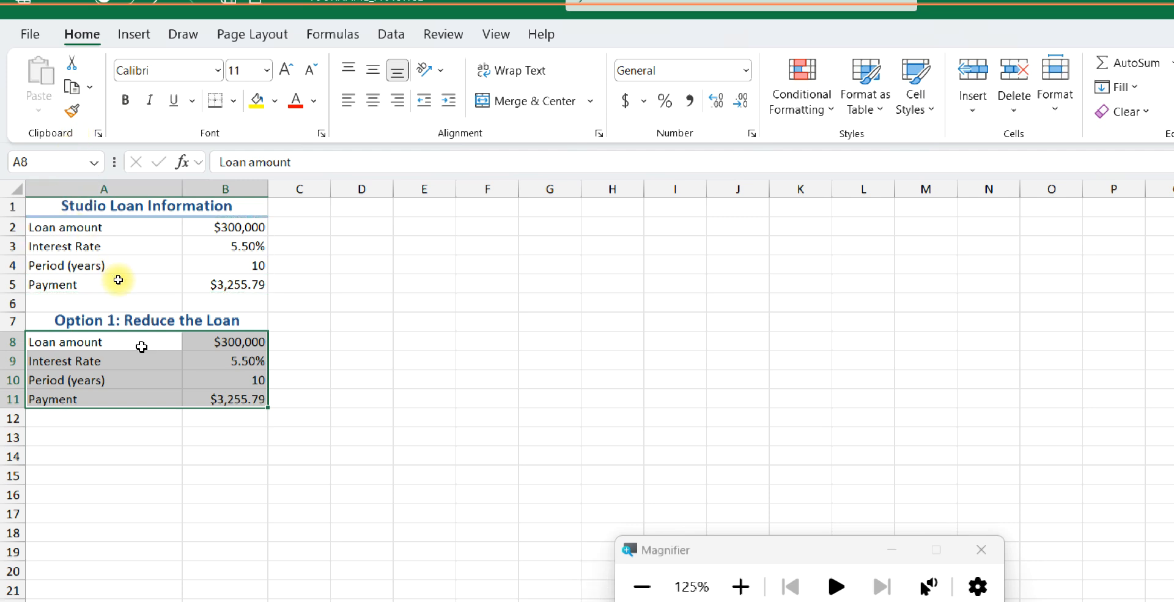
Step: Run Goal Seek to set the Option 1 payment in B11 to 3000 by changing the loan amount in B8
{"action": "left_click", "coordinate": [226, 402]}
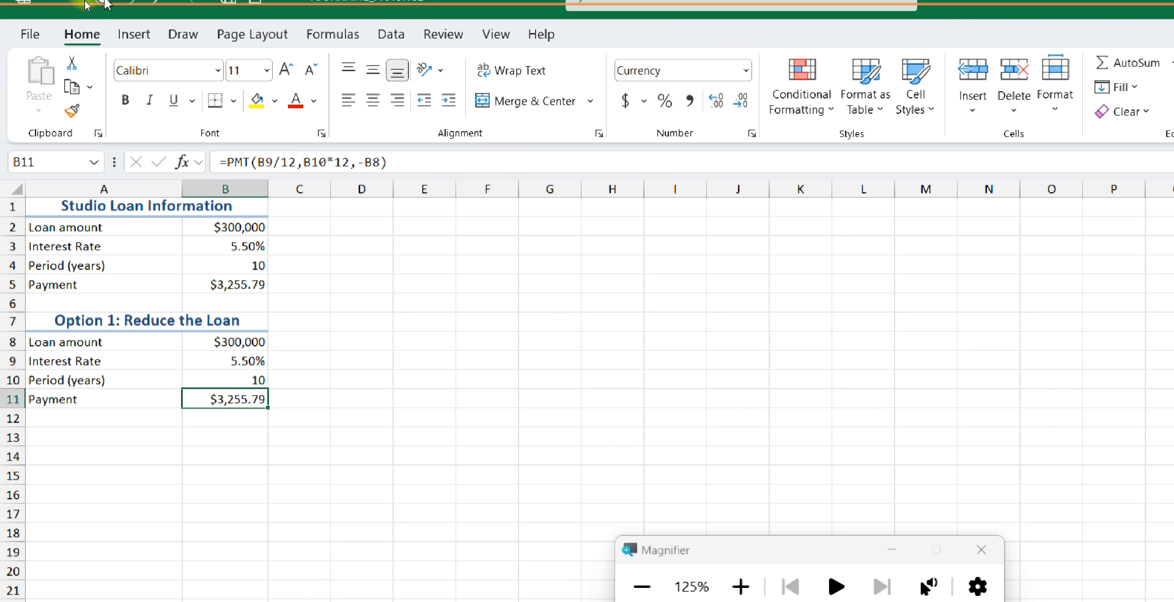
{"action": "left_click", "coordinate": [391, 33]}
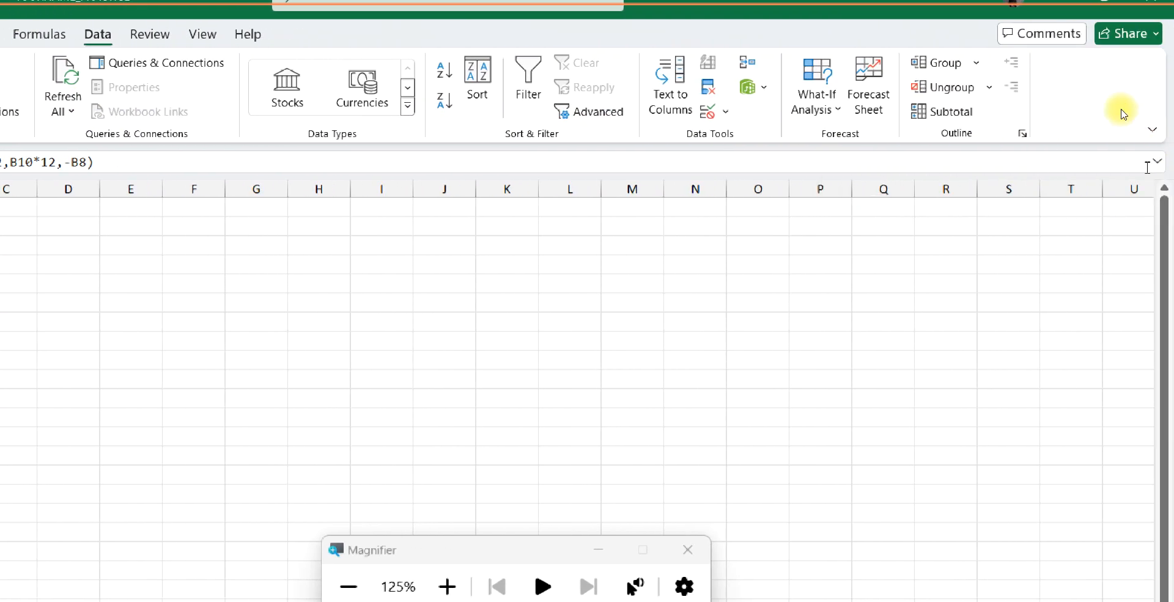
{"action": "left_click", "coordinate": [829, 113]}
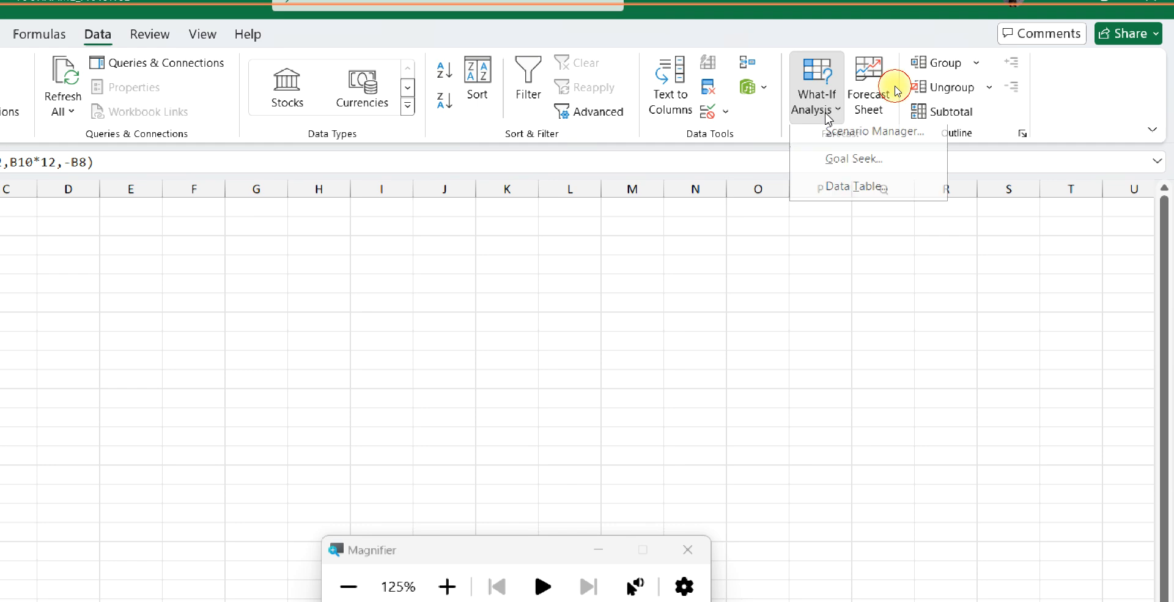
{"action": "left_click", "coordinate": [821, 172]}
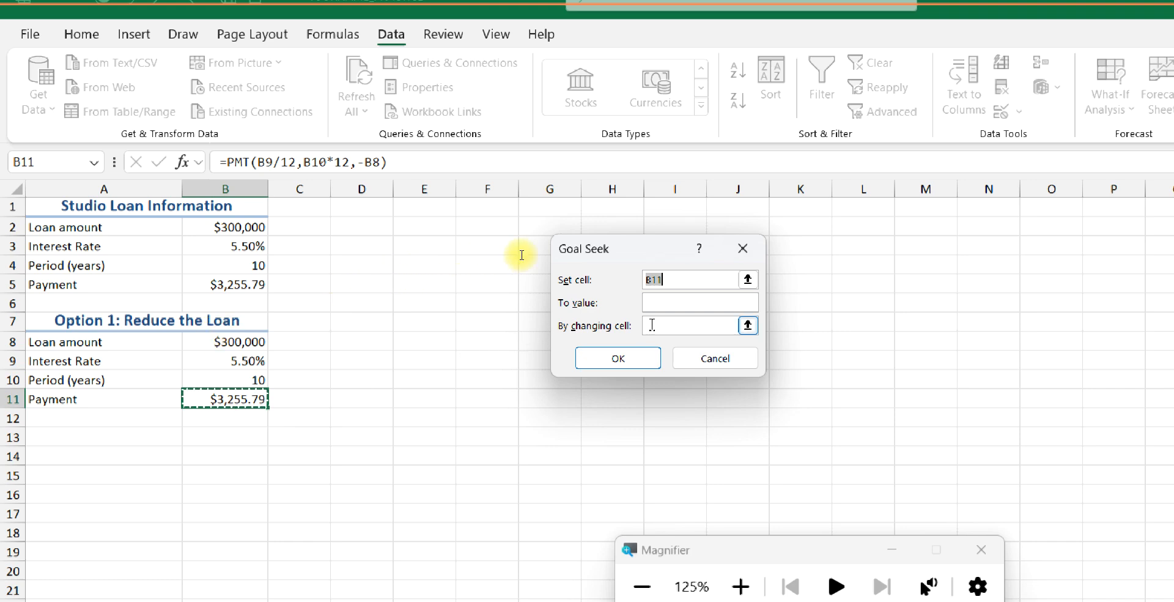
{"action": "left_click", "coordinate": [658, 302]}
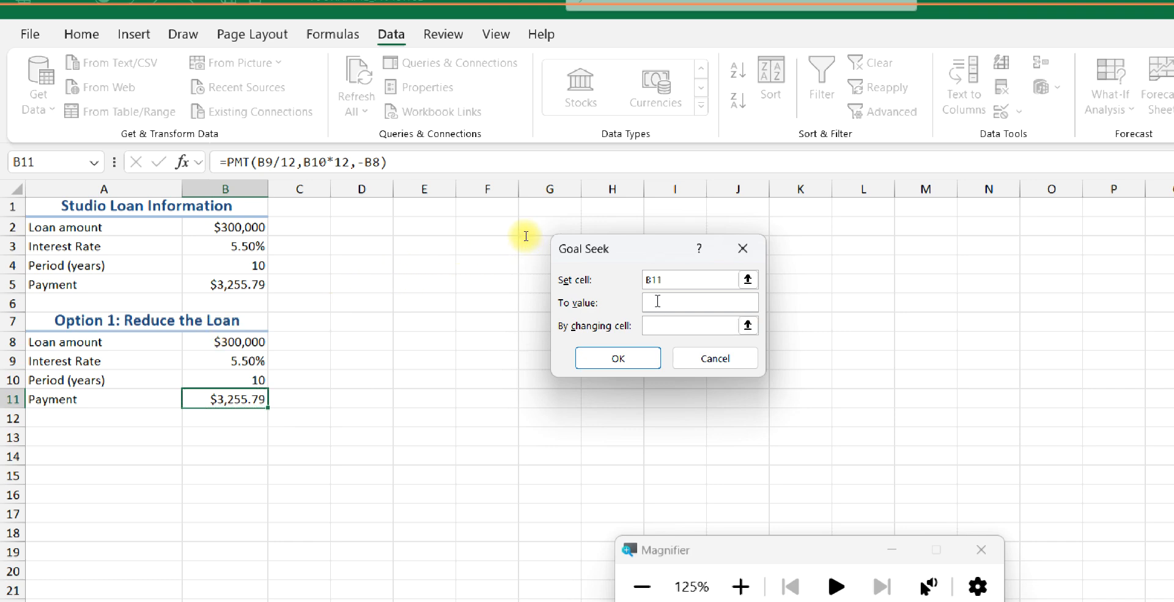
{"action": "type", "text": "3000"}
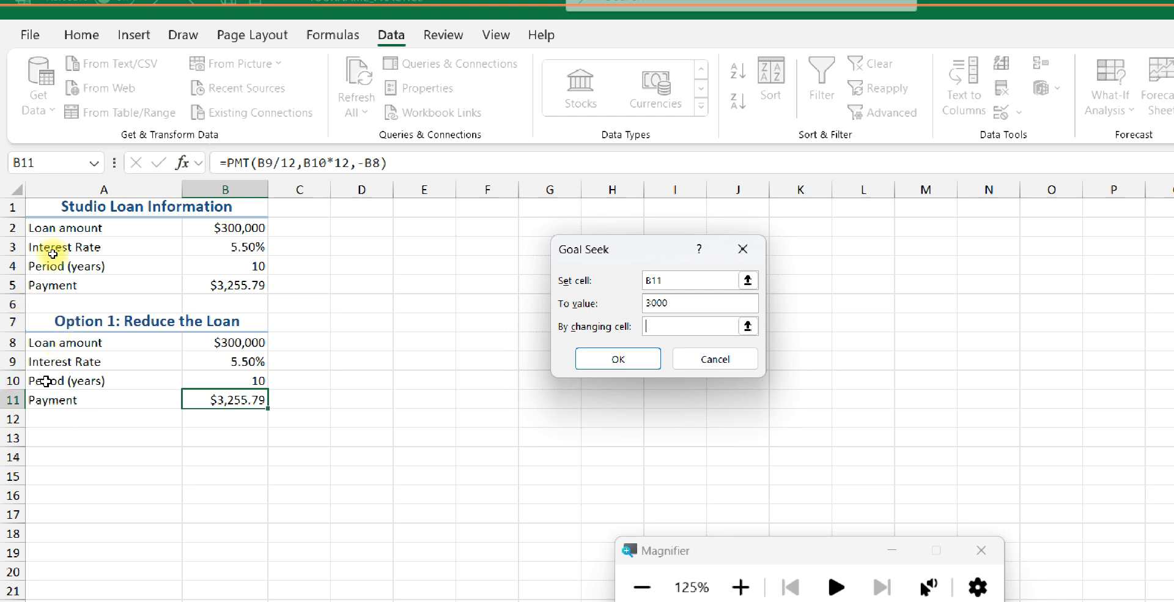
{"action": "left_click", "coordinate": [220, 343]}
{"action": "left_click", "coordinate": [578, 360]}
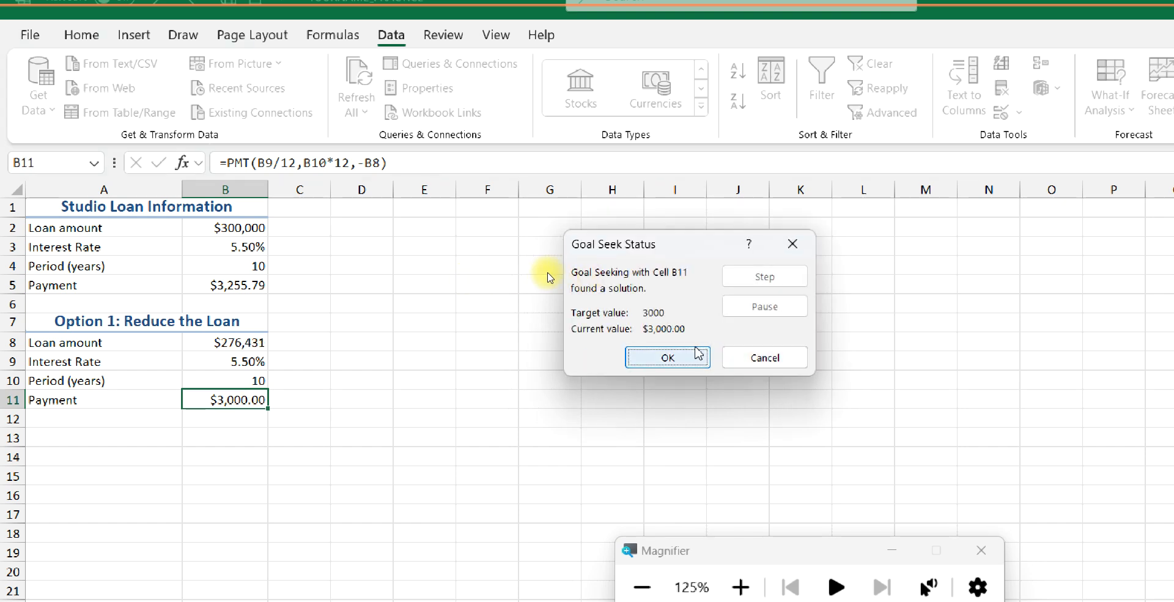
{"action": "key", "text": "Return"}
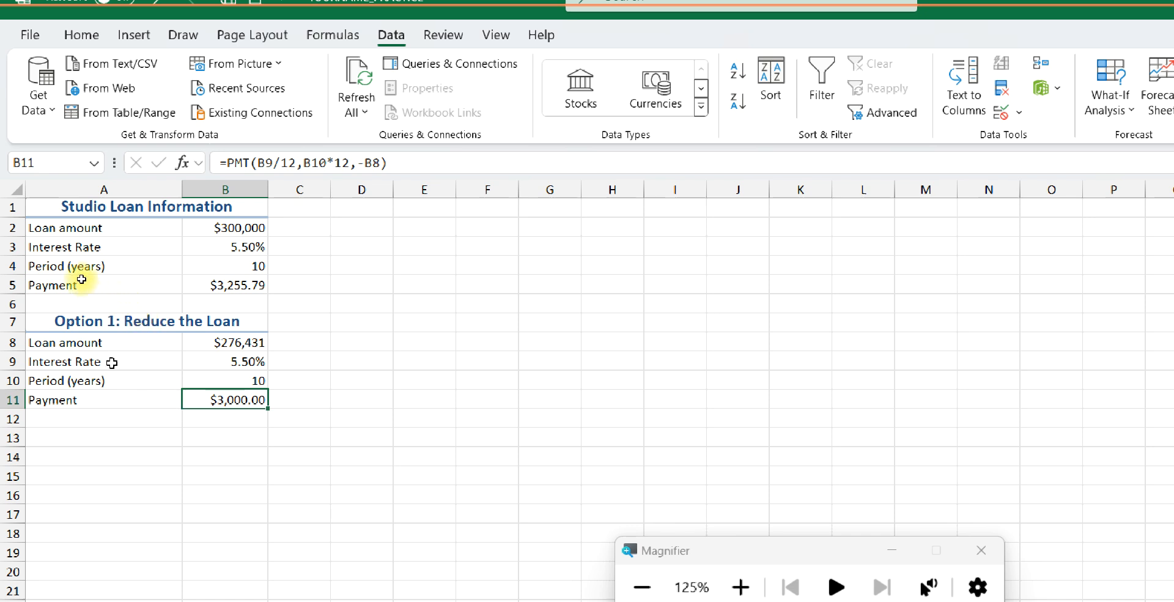
Step: Enter the title "Option 2: Increase Years" in cell A13
{"action": "left_click", "coordinate": [52, 319]}
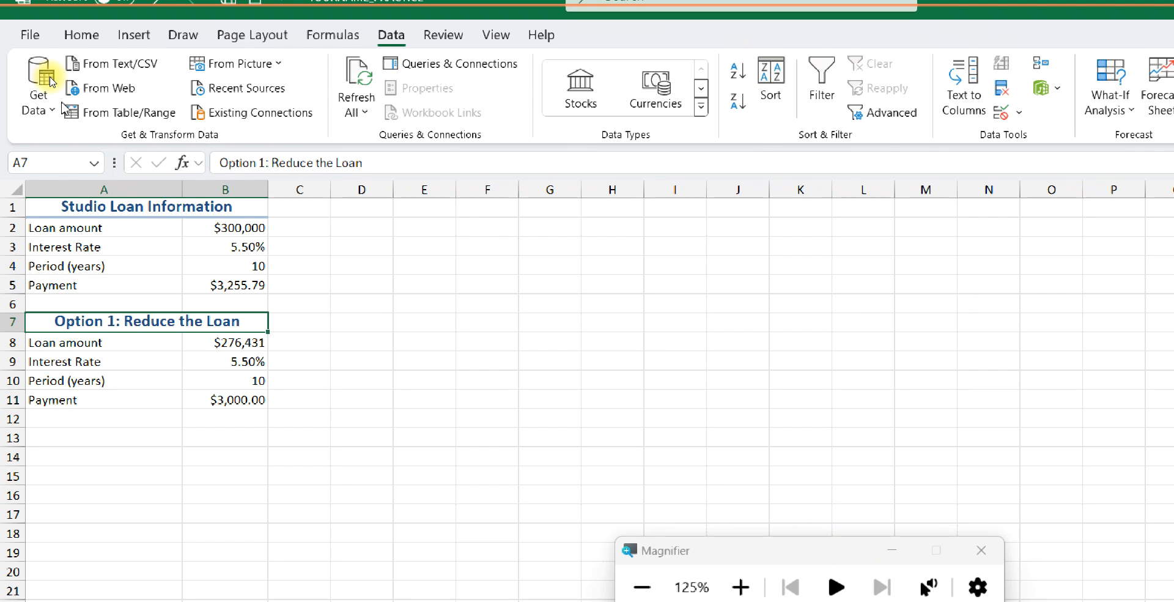
{"action": "left_click", "coordinate": [33, 442]}
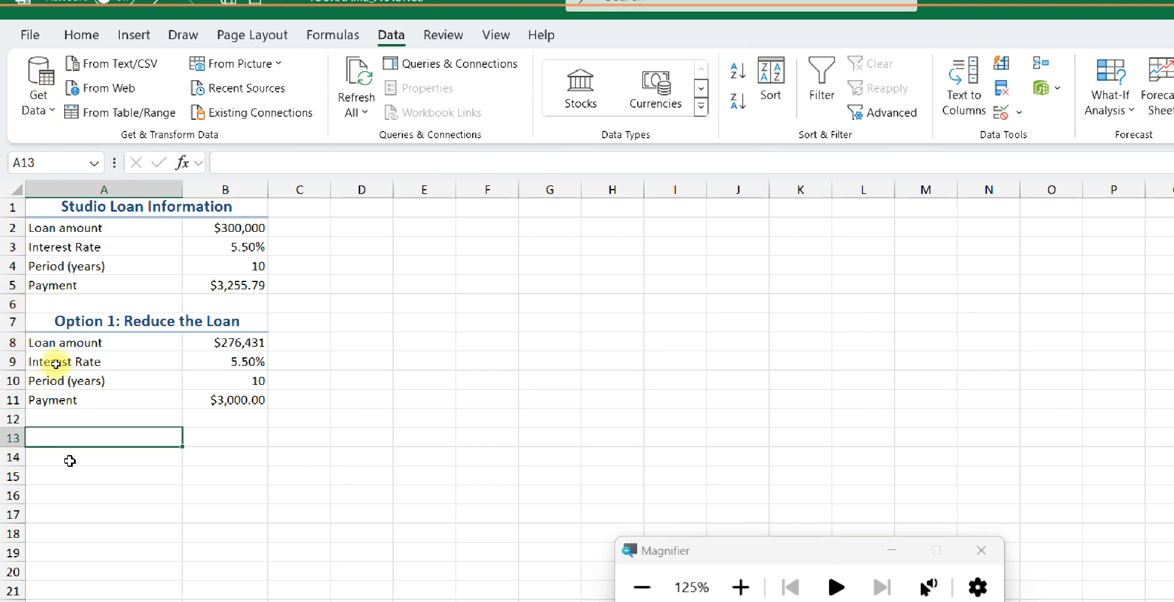
{"action": "type", "text": "Optio"}
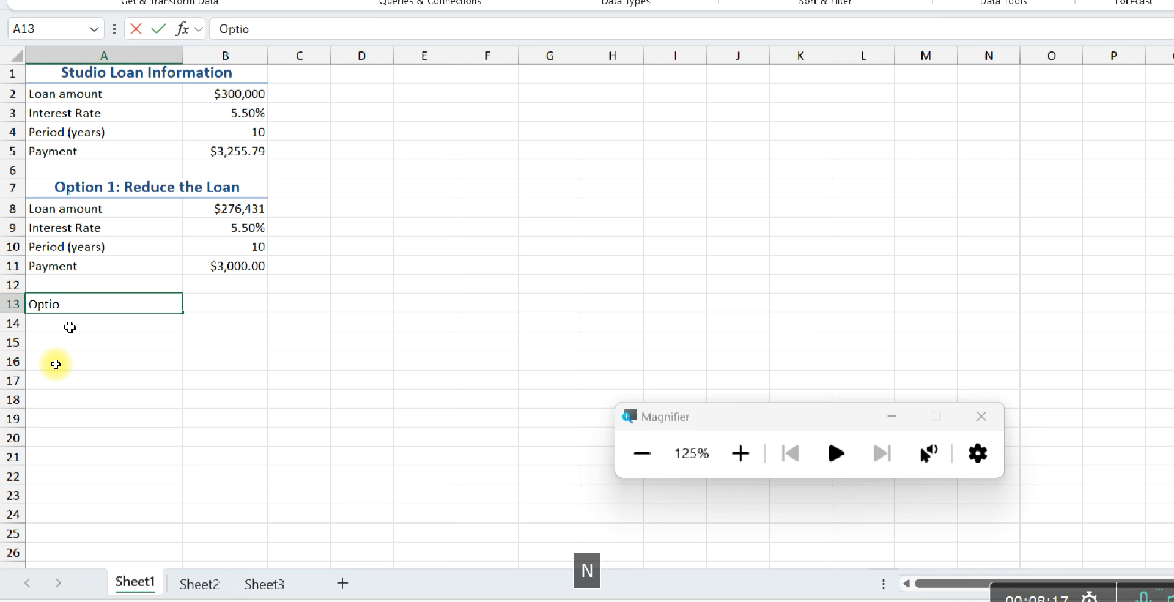
{"action": "type", "text": "n 2:"}
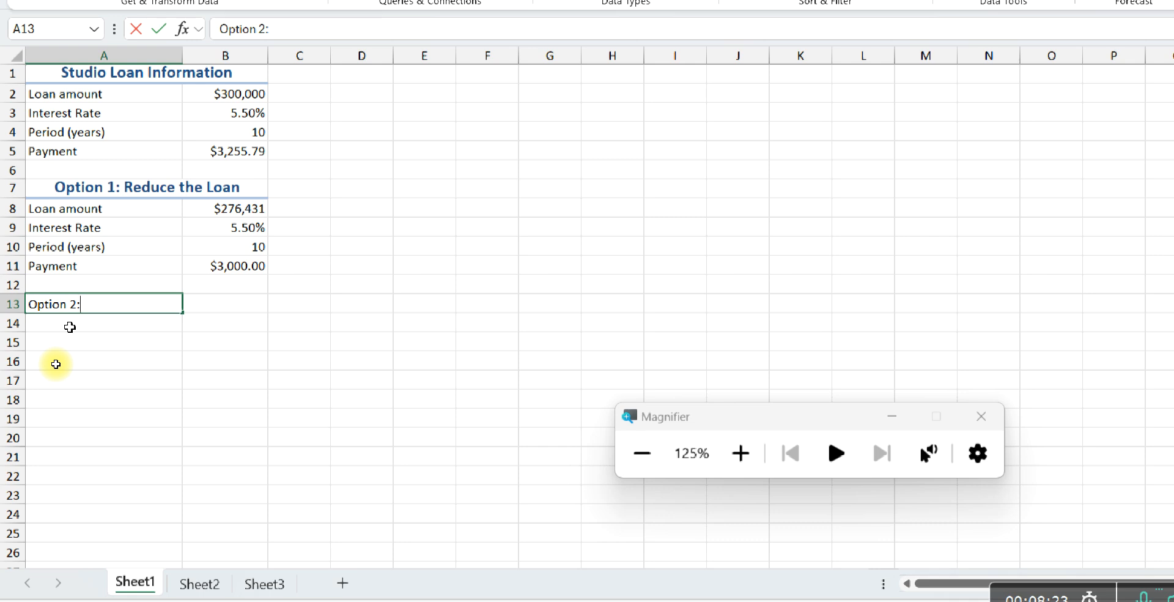
{"action": "type", "text": " In"}
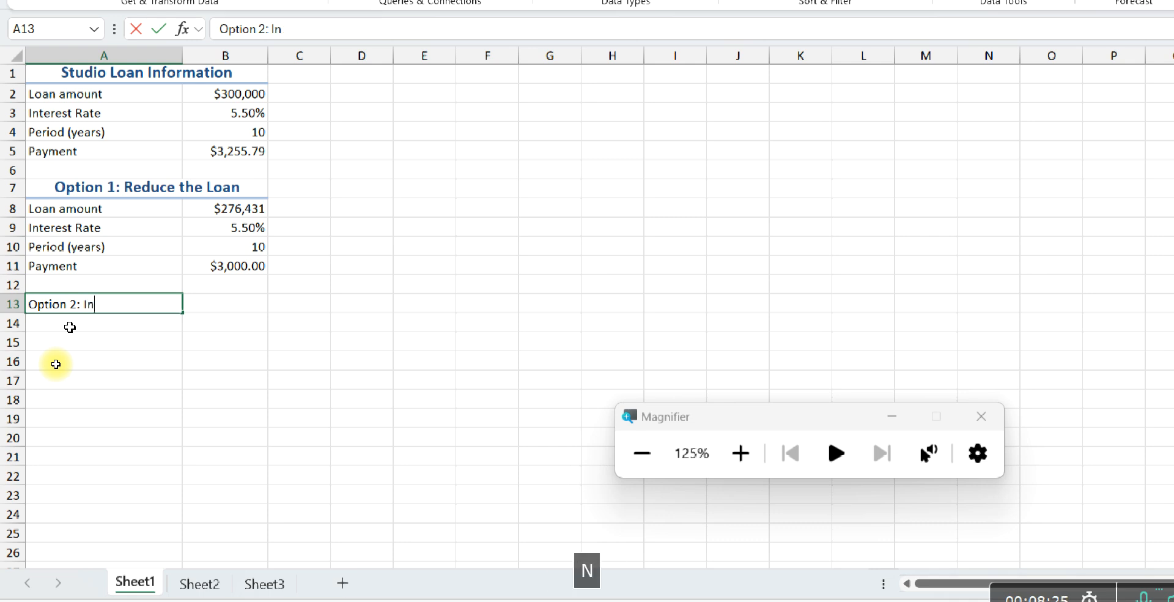
{"action": "type", "text": "crease "}
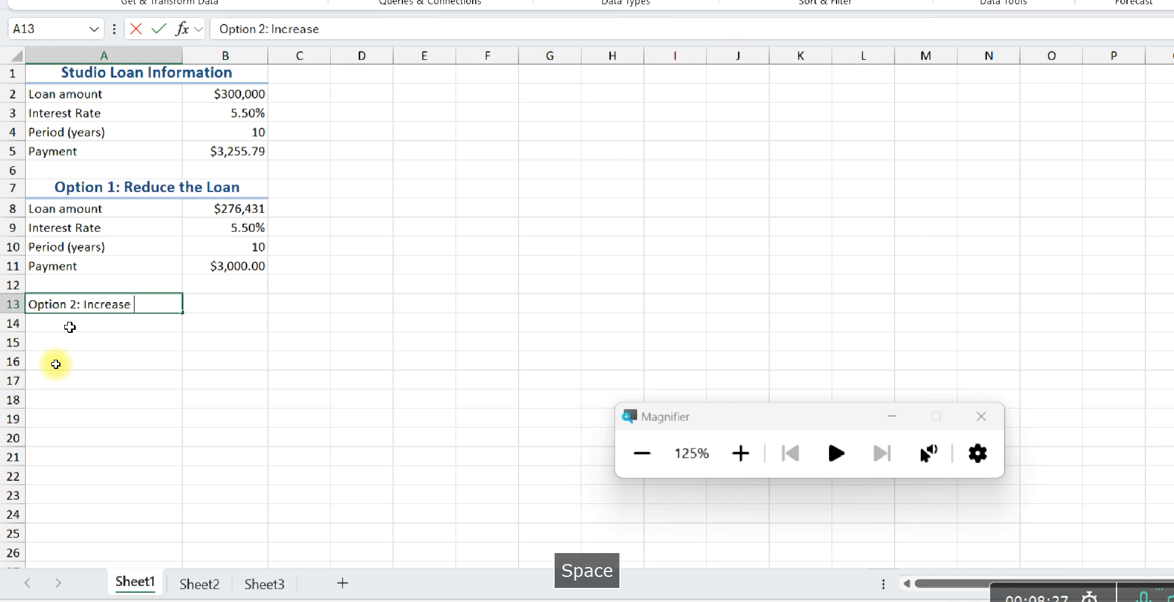
{"action": "type", "text": "Years"}
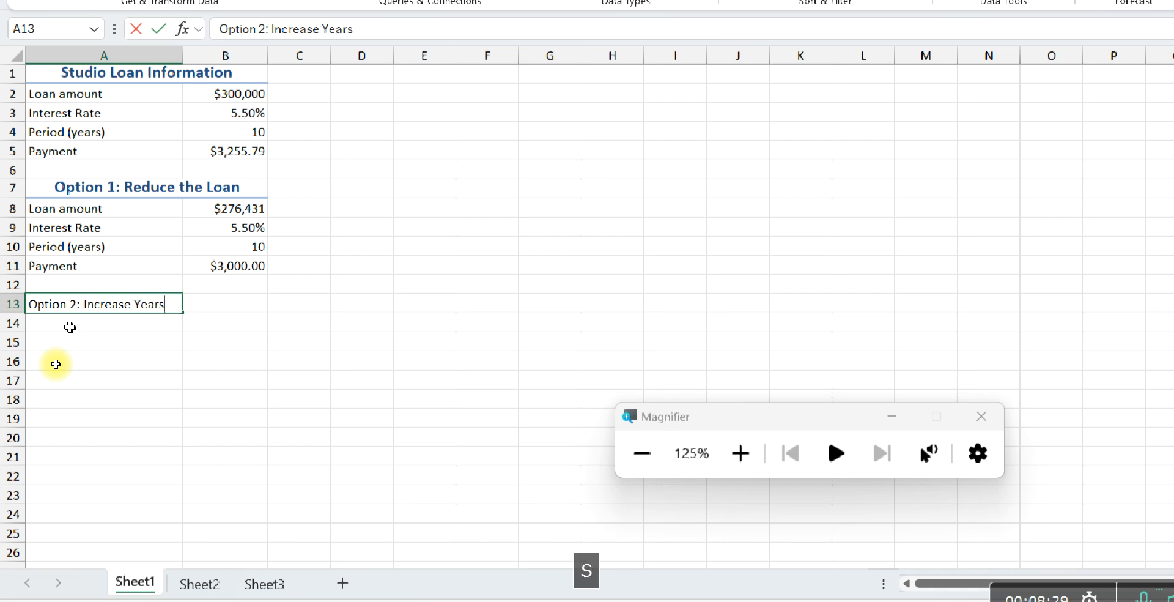
{"action": "key", "text": "Return"}
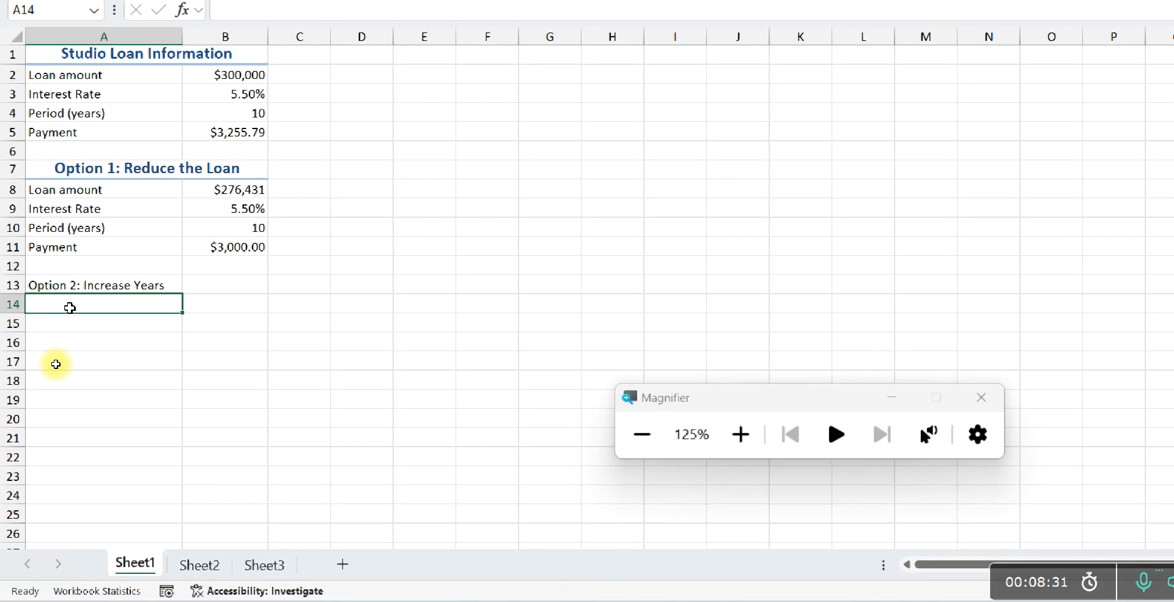
Step: Merge and center the Option 2 title across A13:B13, and undo the merge
{"action": "left_click_drag", "start_coordinate": [61, 284], "coordinate": [192, 285]}
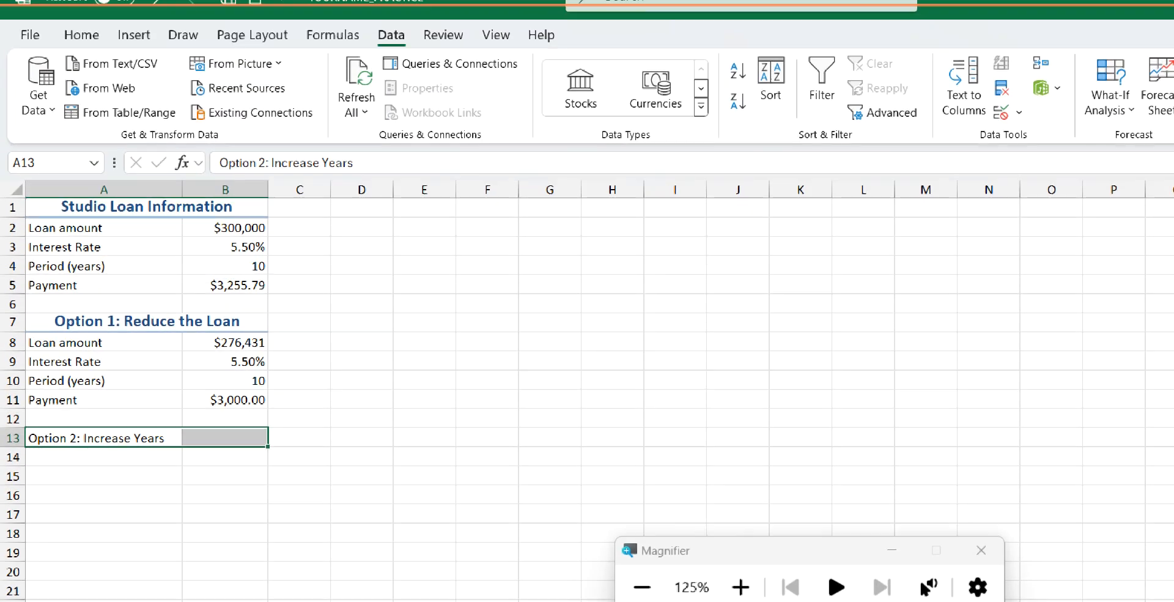
{"action": "left_click", "coordinate": [80, 33]}
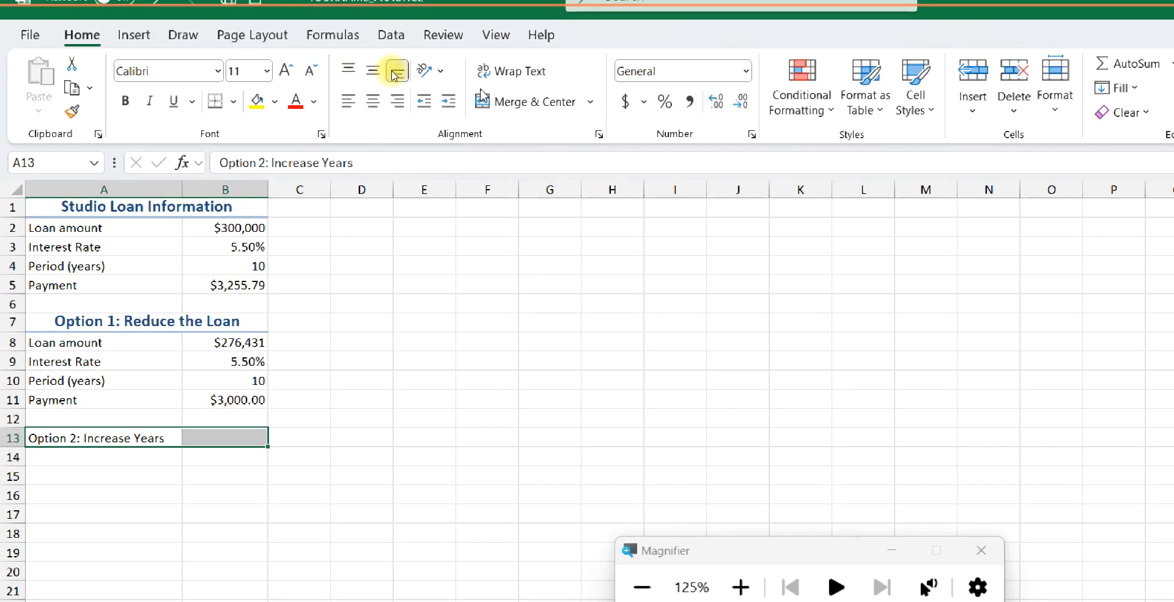
{"action": "left_click", "coordinate": [515, 105]}
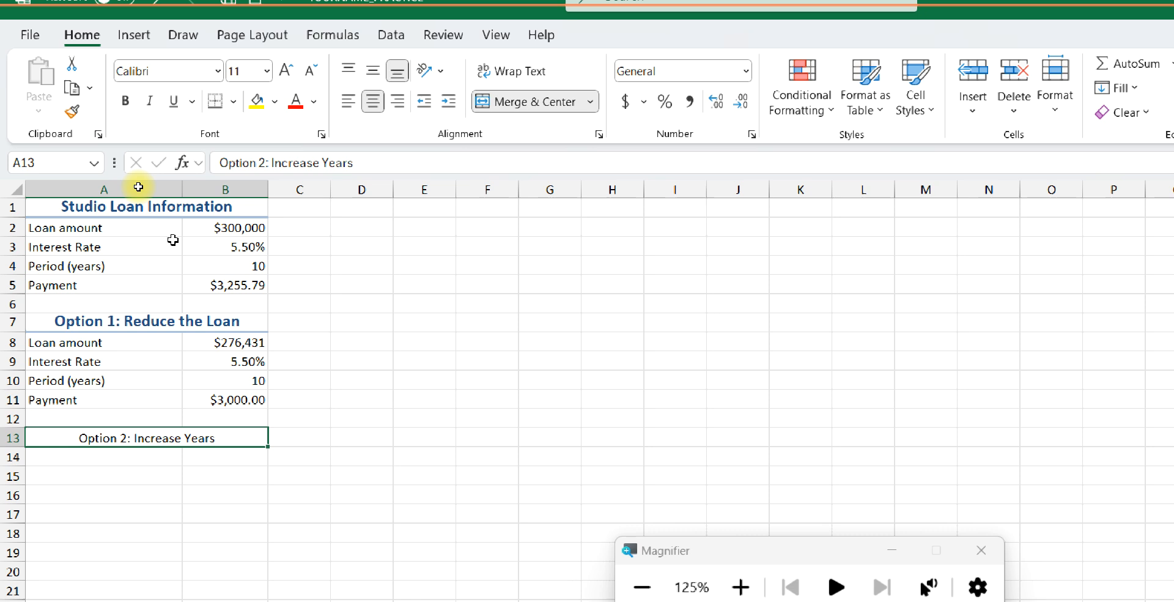
{"action": "key", "text": "ctrl+z"}
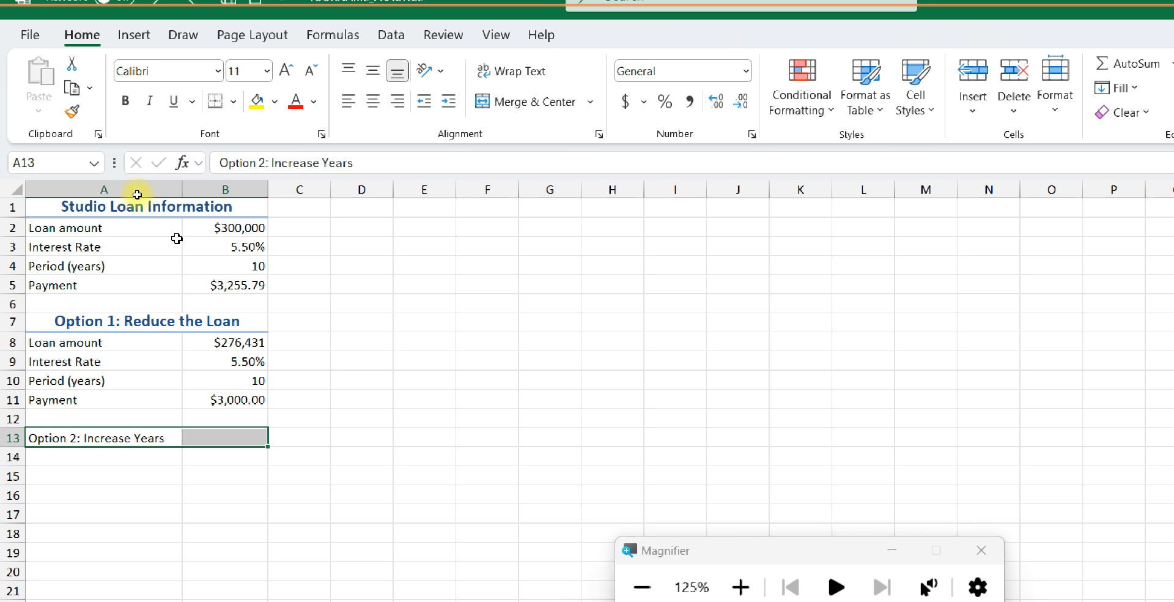
Step: Try to apply the formatting of A13 to the Option 1 title with Format Painter, and undo it
{"action": "left_click", "coordinate": [69, 436]}
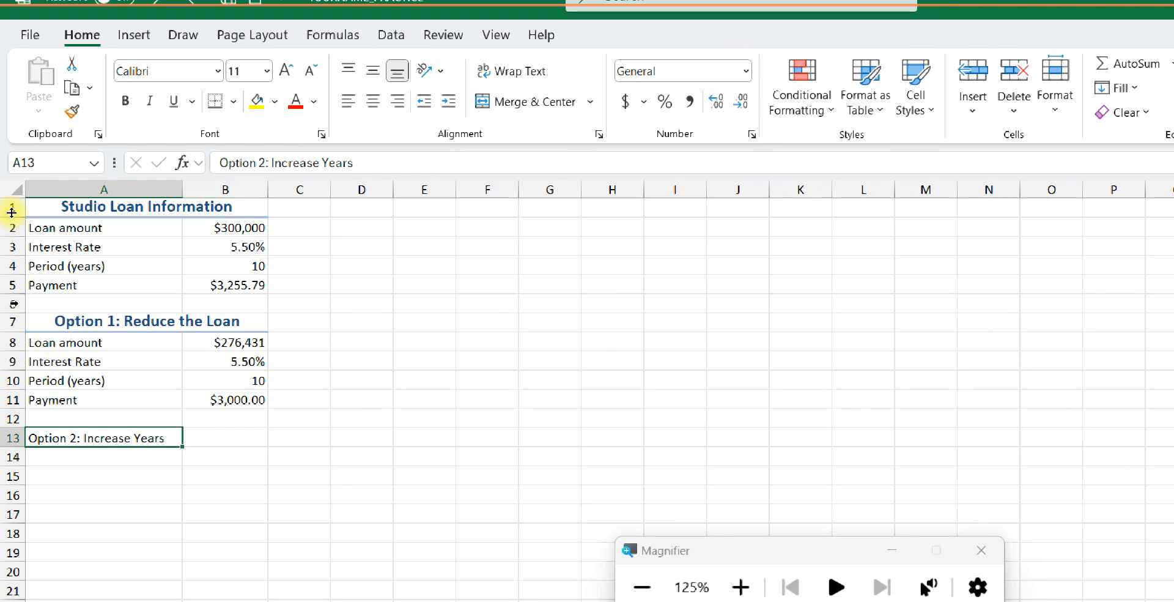
{"action": "left_click", "coordinate": [72, 111]}
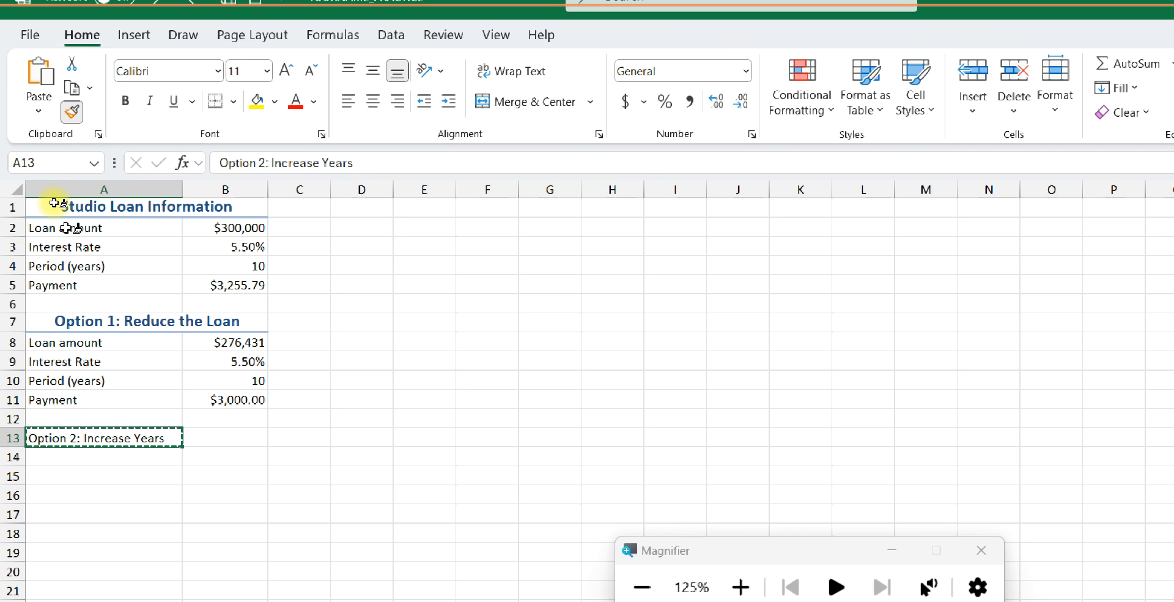
{"action": "left_click", "coordinate": [75, 323]}
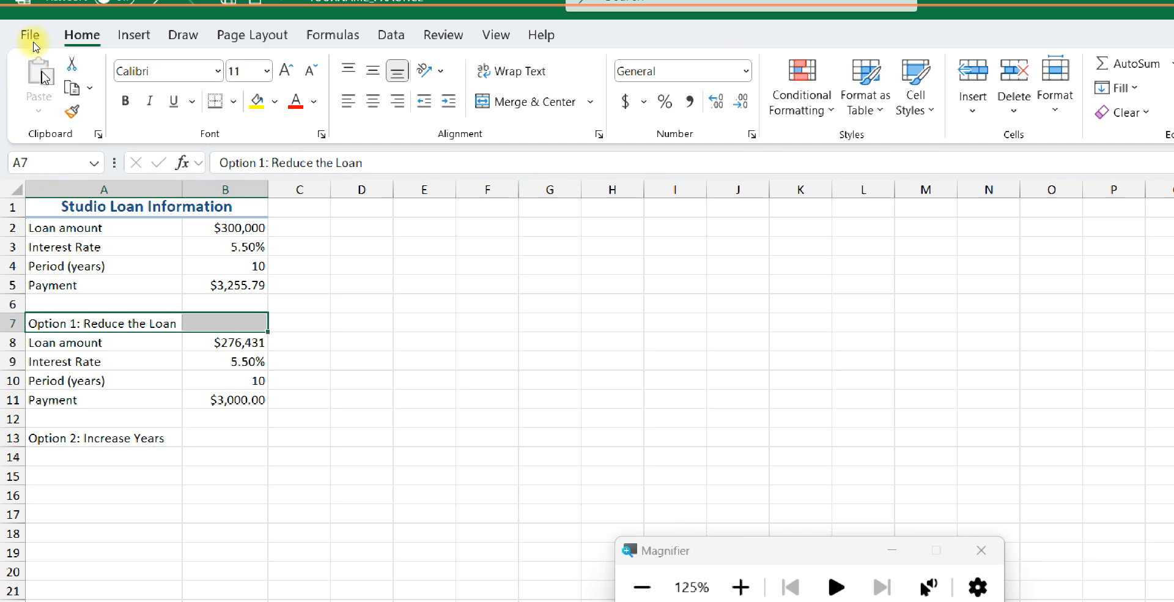
{"action": "left_click", "coordinate": [160, 7]}
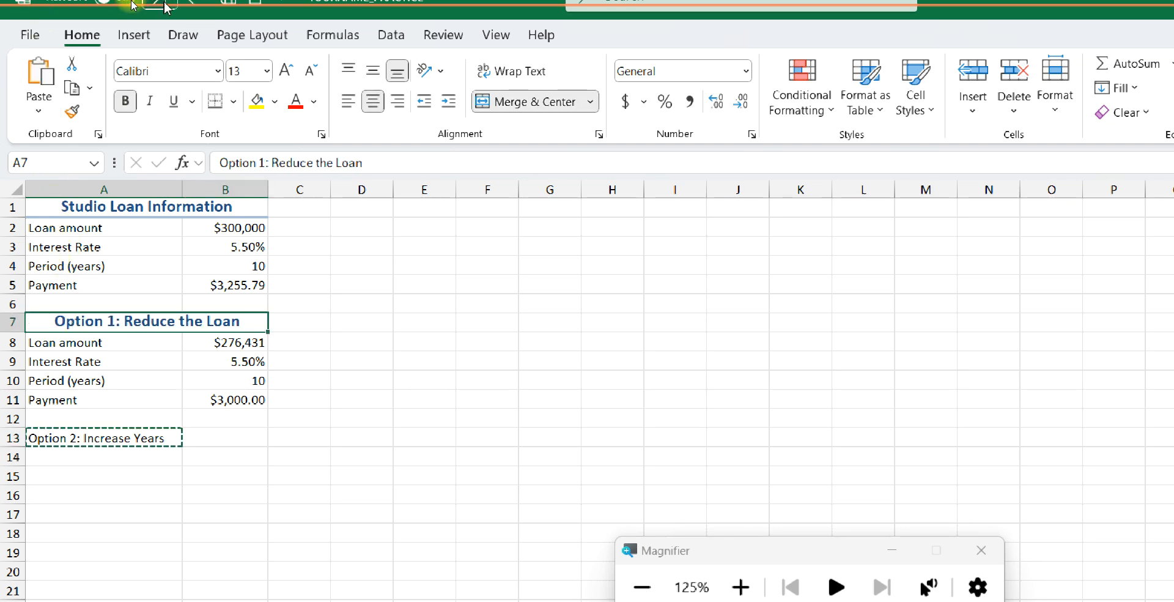
{"action": "key", "text": "Escape"}
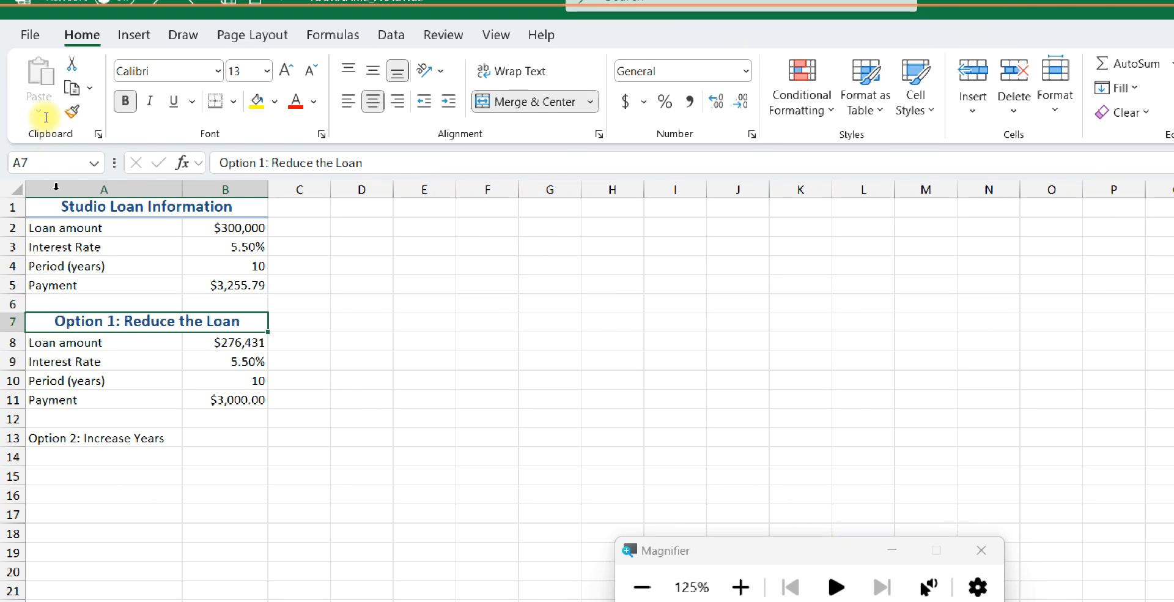
Step: Copy the Option 1 title's formatting from A7 onto the Option 2 title in A13 with Format Painter
{"action": "left_click", "coordinate": [71, 112]}
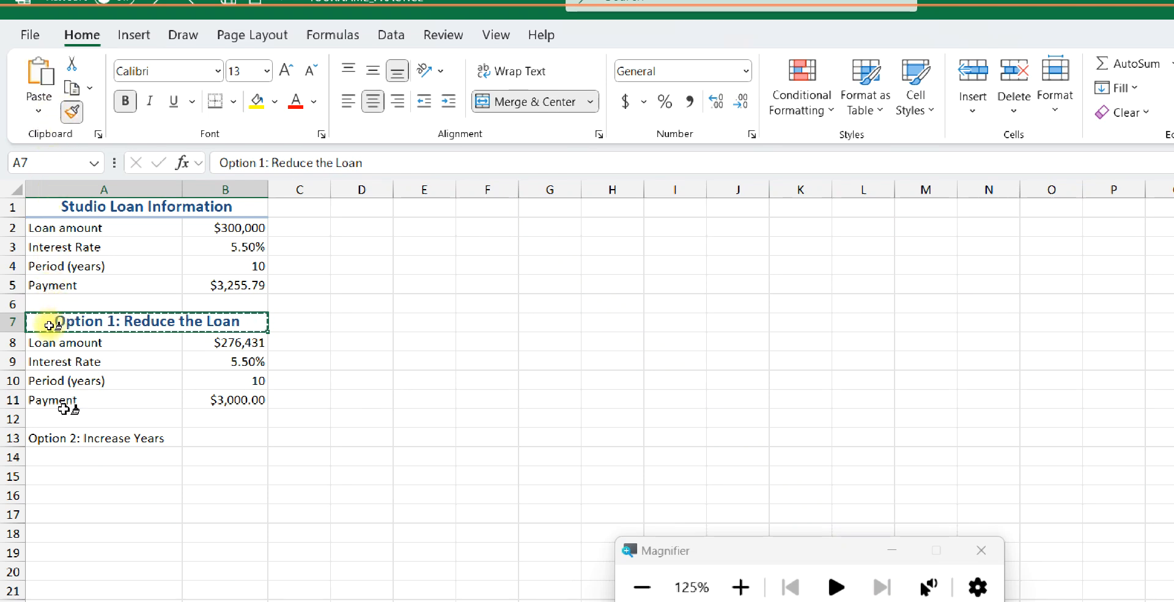
{"action": "left_click", "coordinate": [51, 436]}
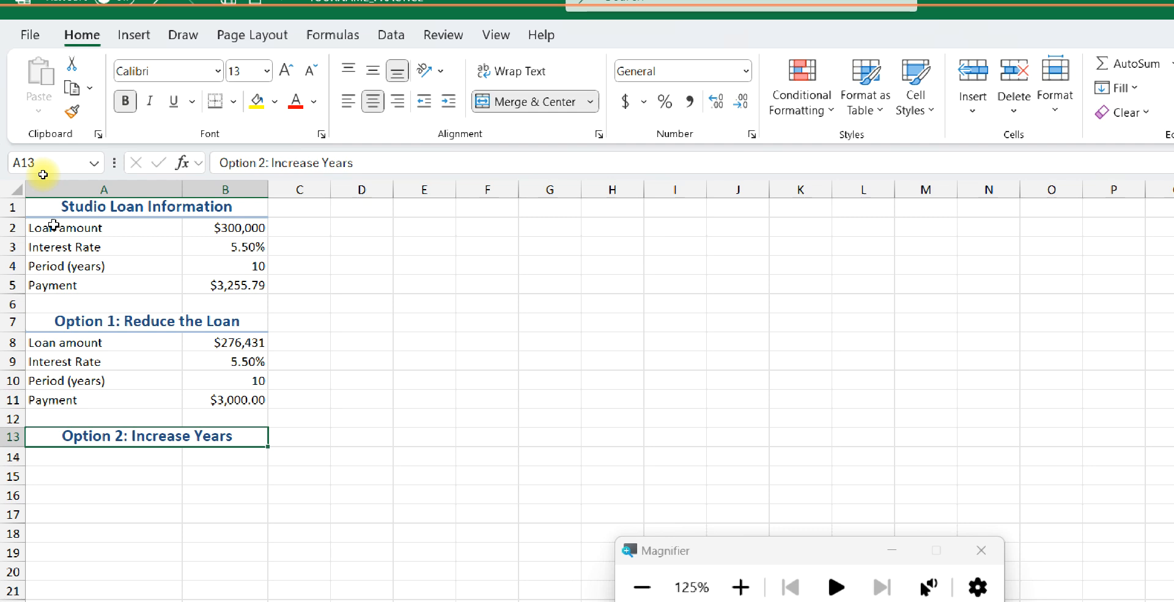
Step: Copy the studio loan data in A2:B5 and paste it at A14 with formulas and number formatting
{"action": "left_click_drag", "start_coordinate": [54, 224], "coordinate": [203, 281]}
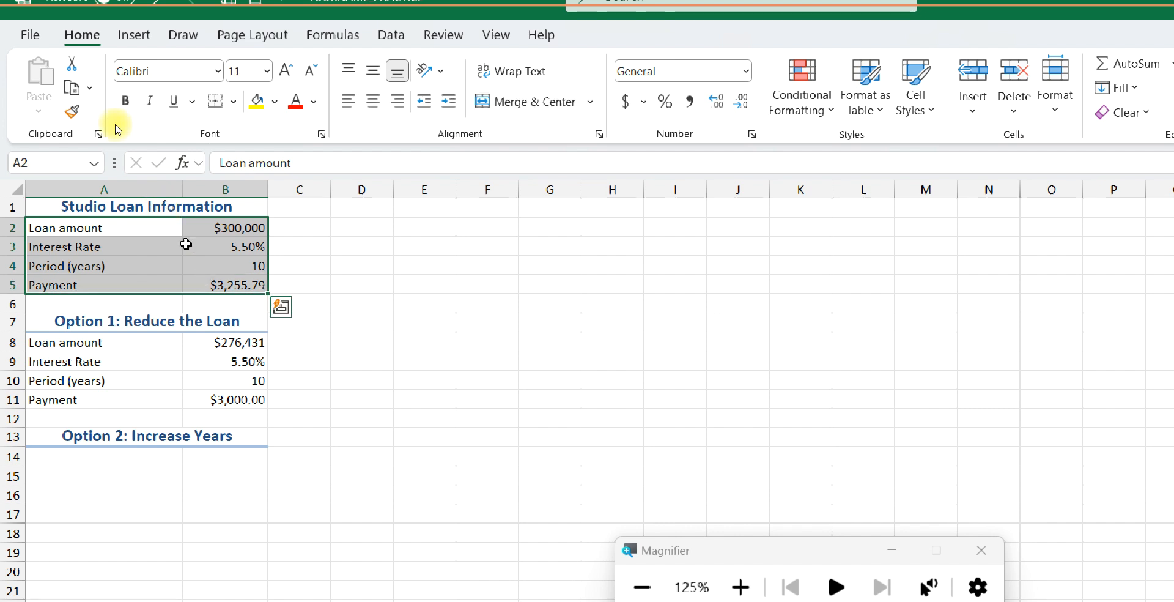
{"action": "left_click", "coordinate": [71, 90]}
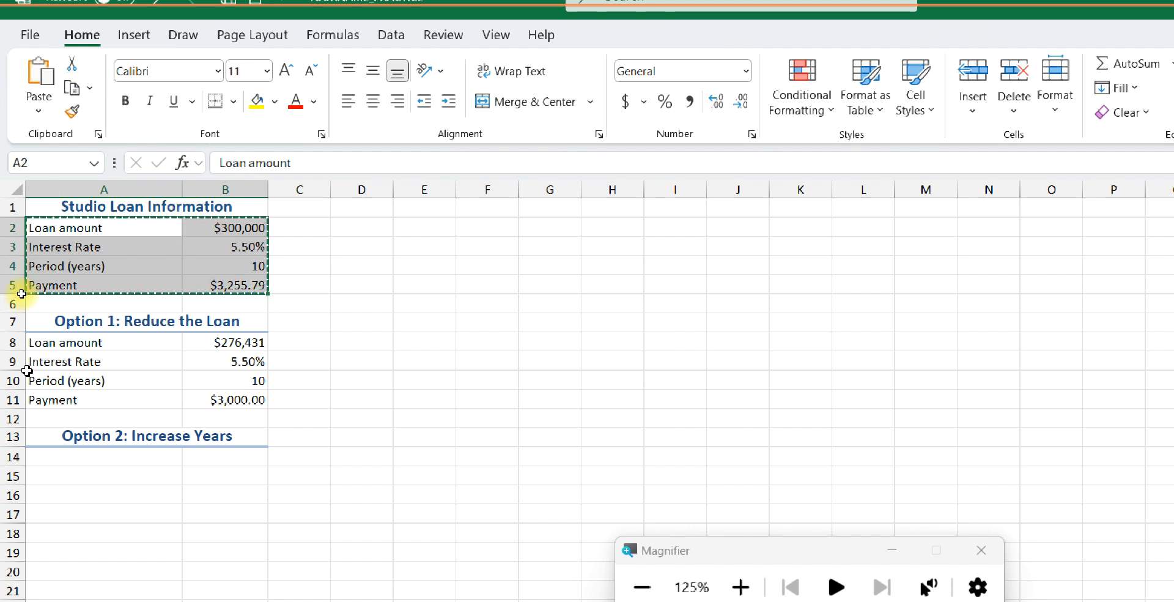
{"action": "left_click", "coordinate": [53, 455]}
{"action": "left_click", "coordinate": [35, 106]}
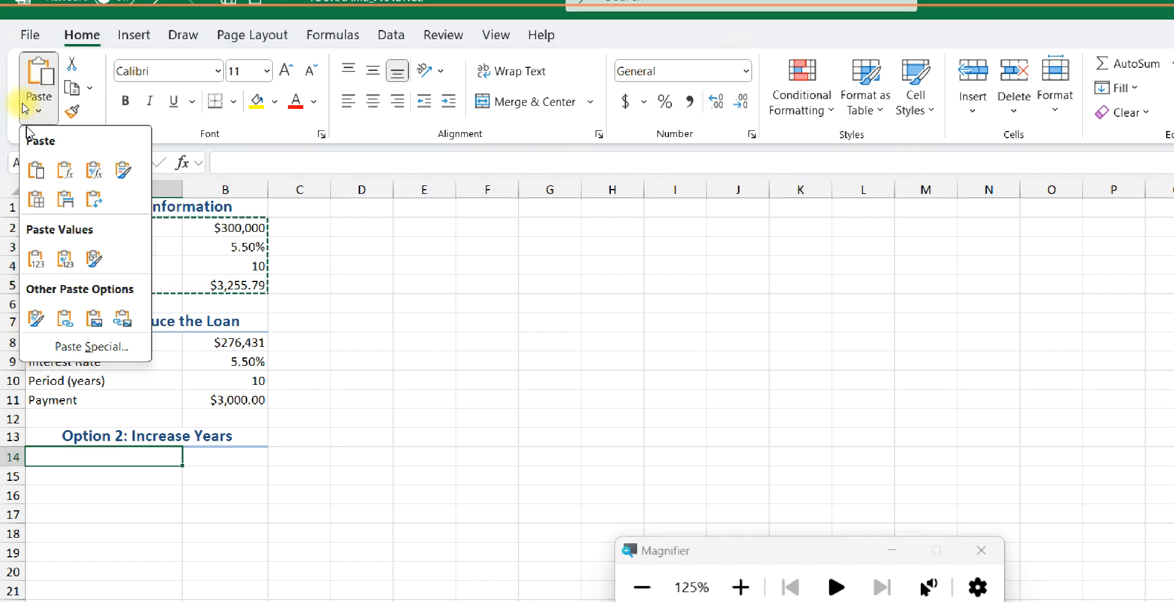
{"action": "left_click", "coordinate": [94, 172]}
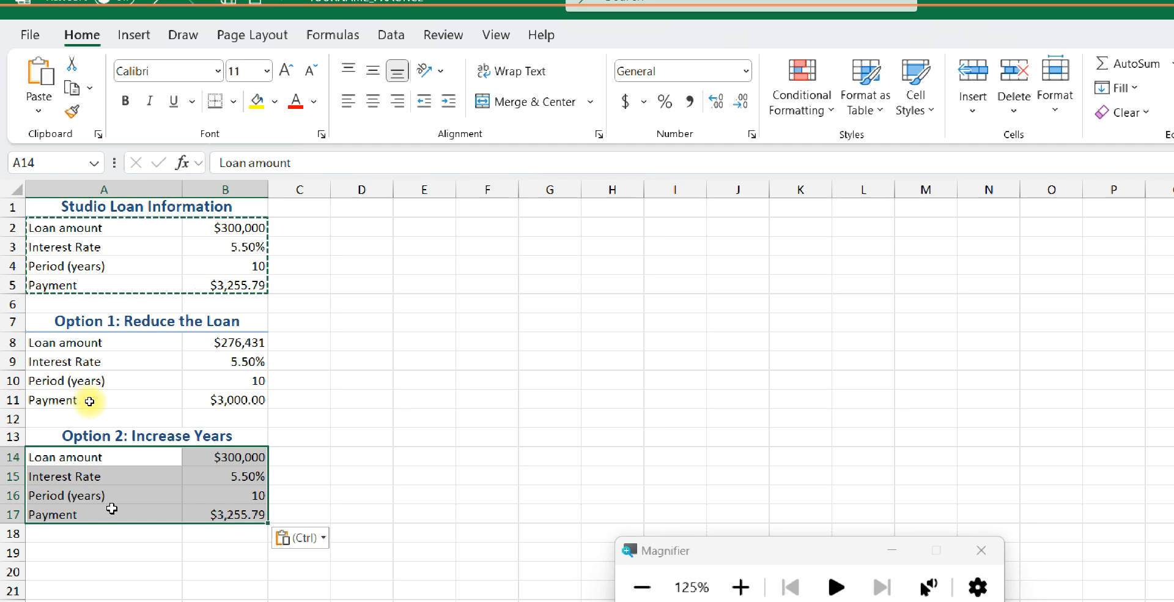
Step: Run Goal Seek to bring the Option 2 payment in B17 to 3000 by changing the period in B16
{"action": "left_click", "coordinate": [217, 514]}
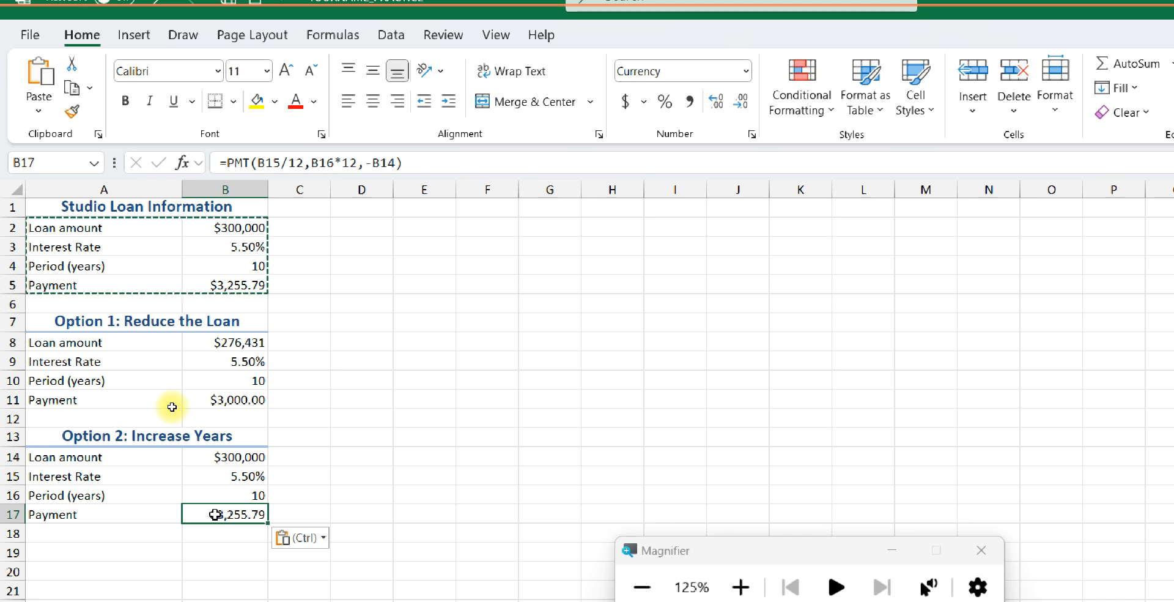
{"action": "key", "text": "Escape"}
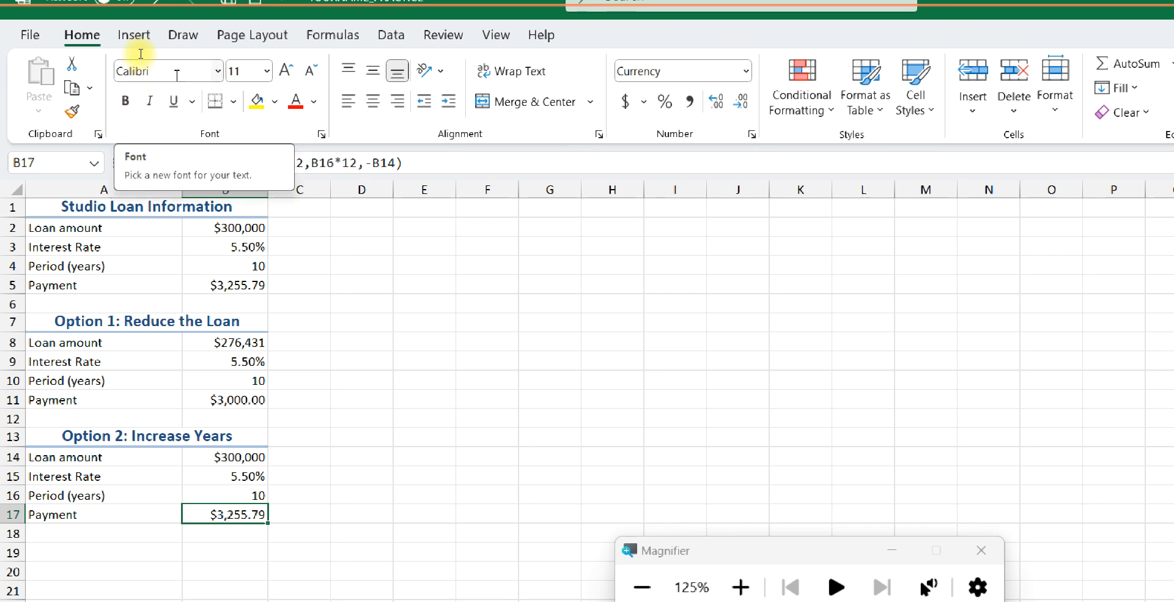
{"action": "left_click", "coordinate": [391, 35]}
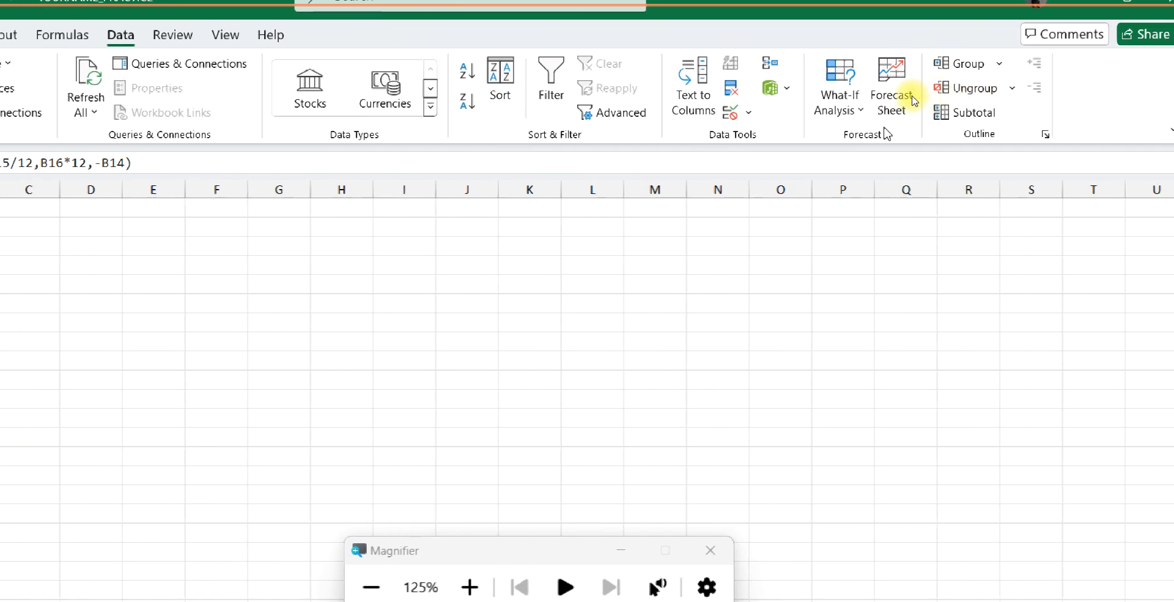
{"action": "left_click", "coordinate": [839, 101]}
{"action": "left_click", "coordinate": [877, 168]}
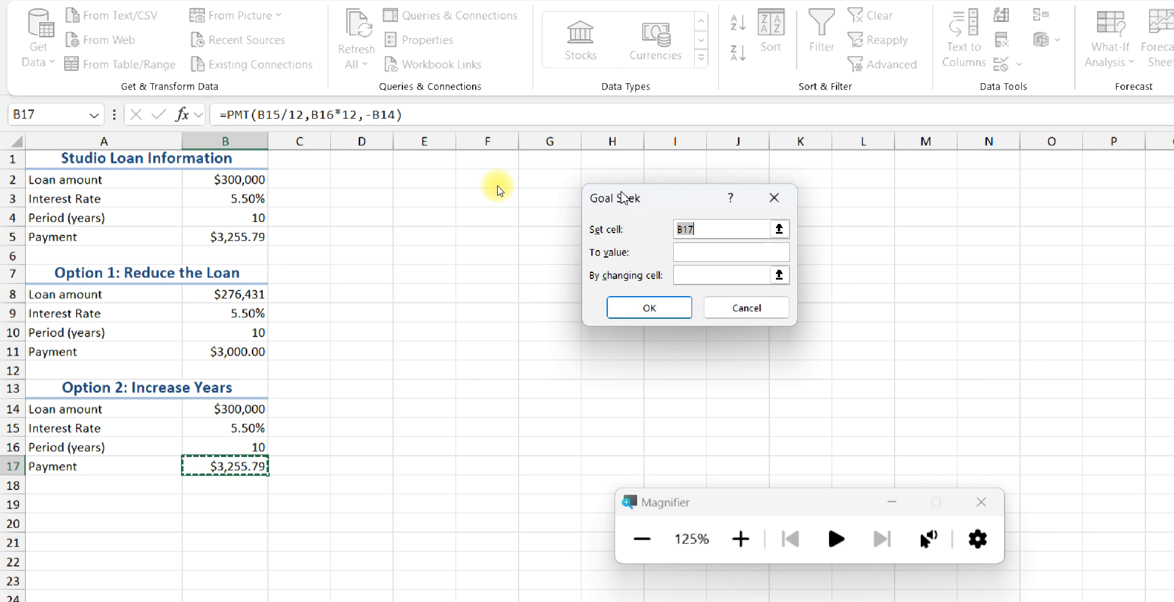
{"action": "left_click_drag", "start_coordinate": [626, 197], "coordinate": [394, 268]}
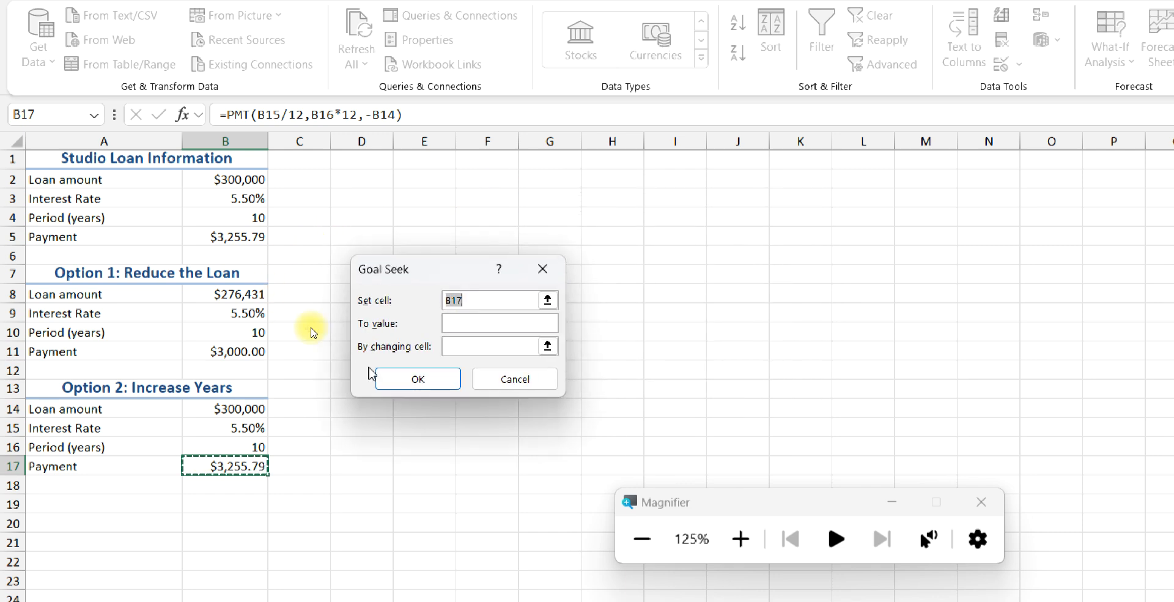
{"action": "left_click", "coordinate": [456, 324]}
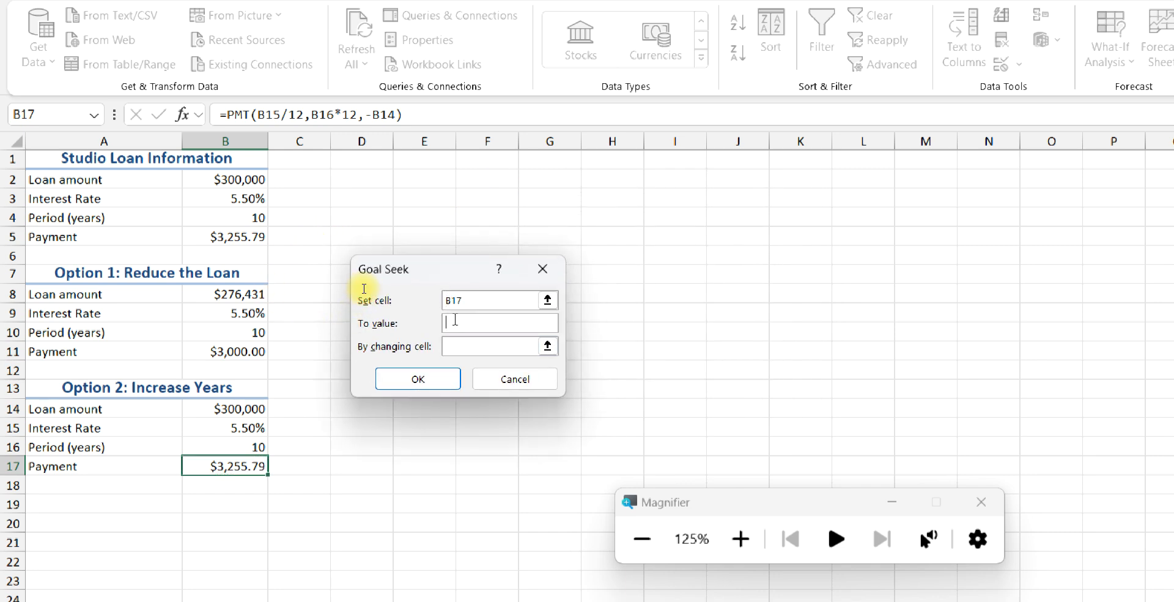
{"action": "type", "text": "3000"}
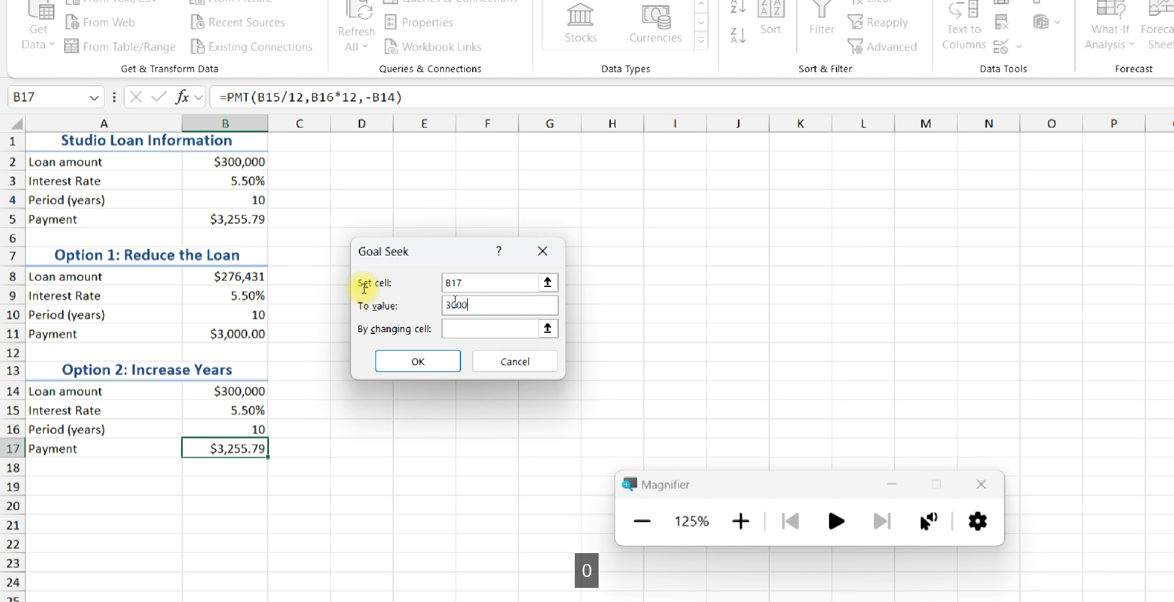
{"action": "left_click", "coordinate": [465, 334]}
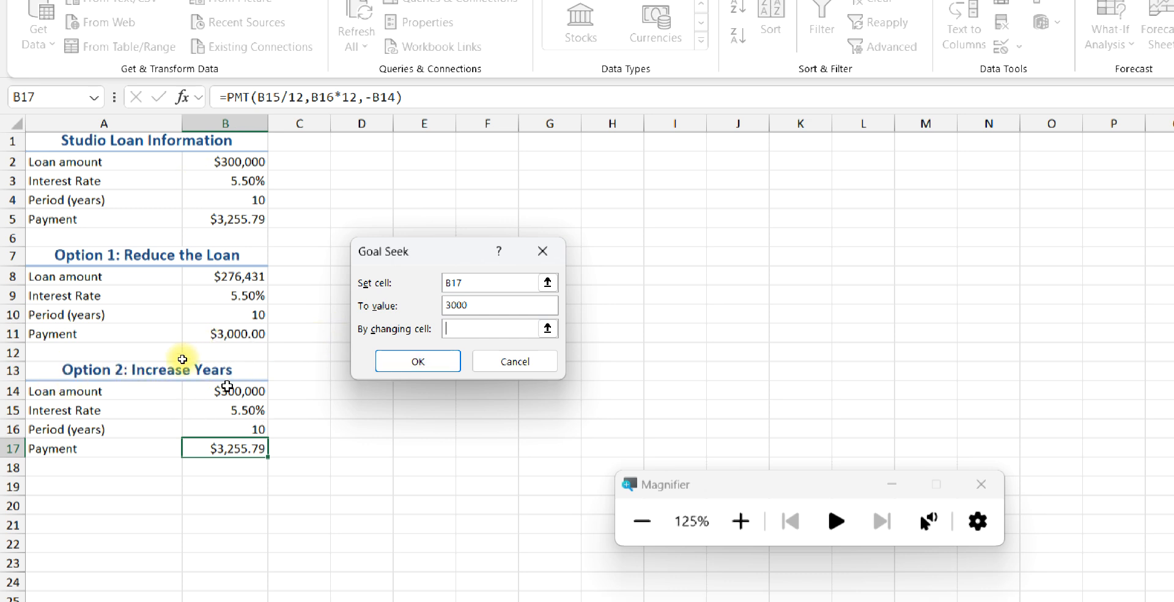
{"action": "left_click", "coordinate": [226, 428]}
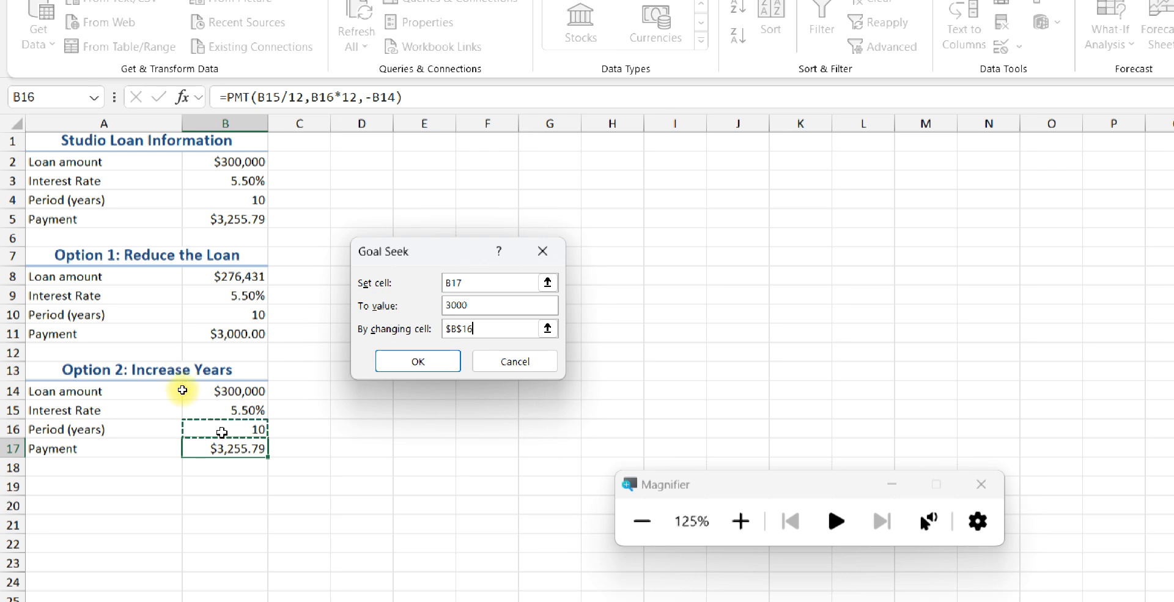
{"action": "left_click", "coordinate": [416, 364]}
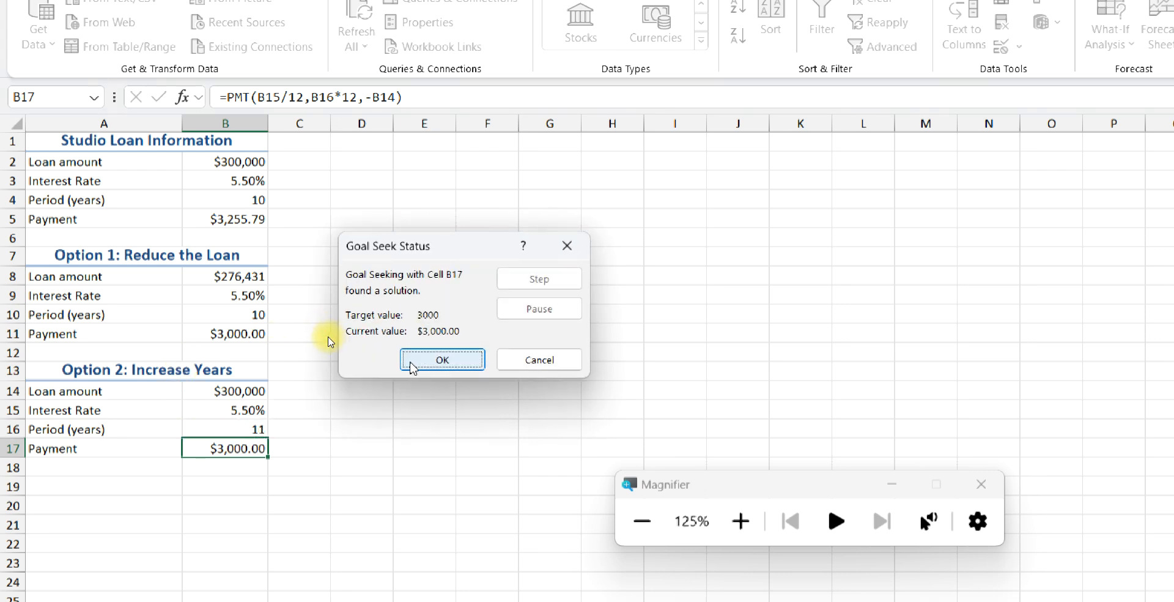
{"action": "left_click", "coordinate": [411, 365]}
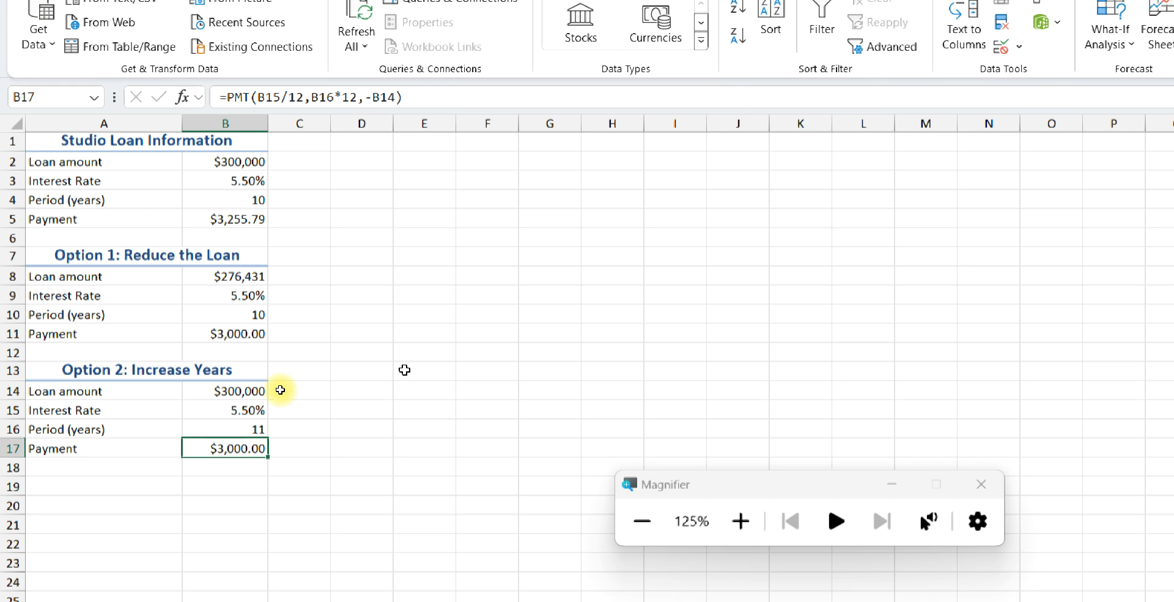
{"action": "left_click", "coordinate": [241, 433]}
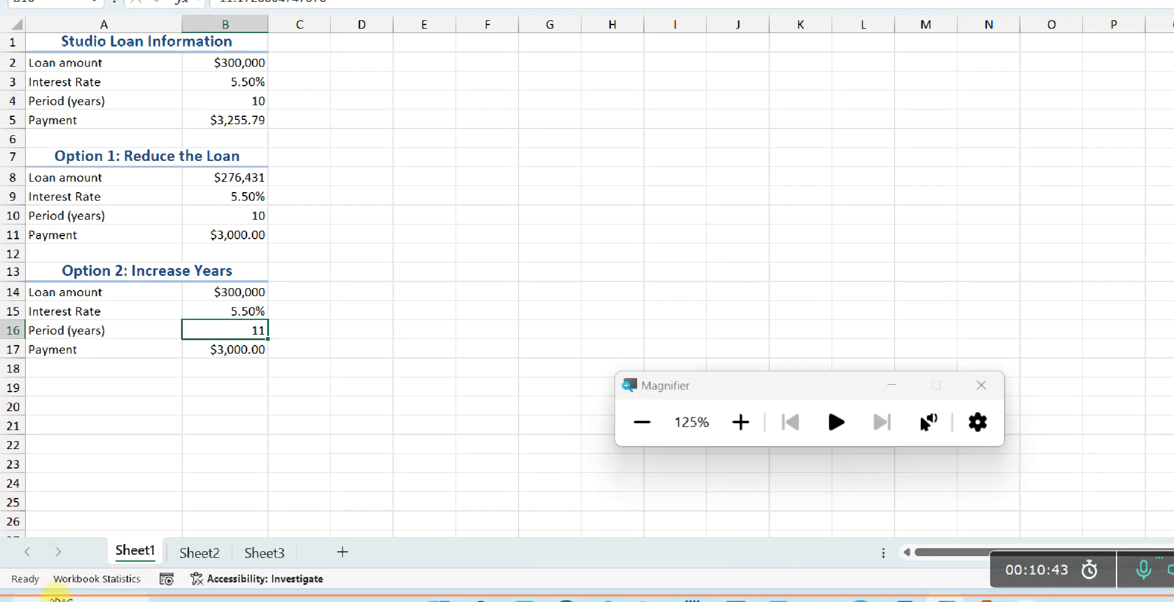
Step: Rename Sheet1 as "options" and Sheet2 as "table"
{"action": "double_click", "coordinate": [98, 561]}
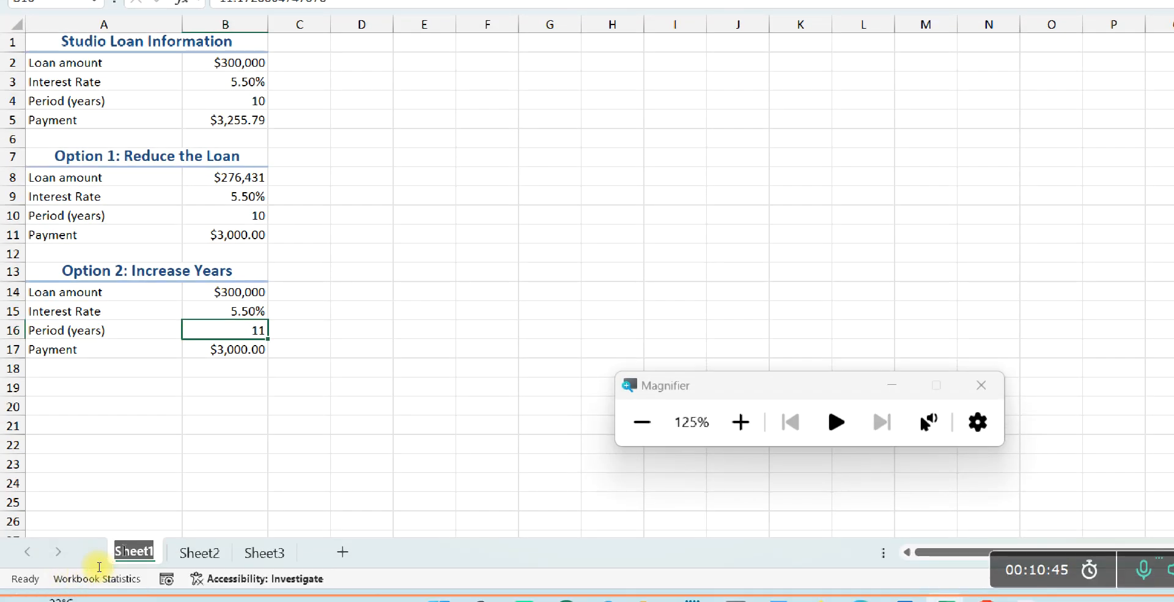
{"action": "type", "text": "opti"}
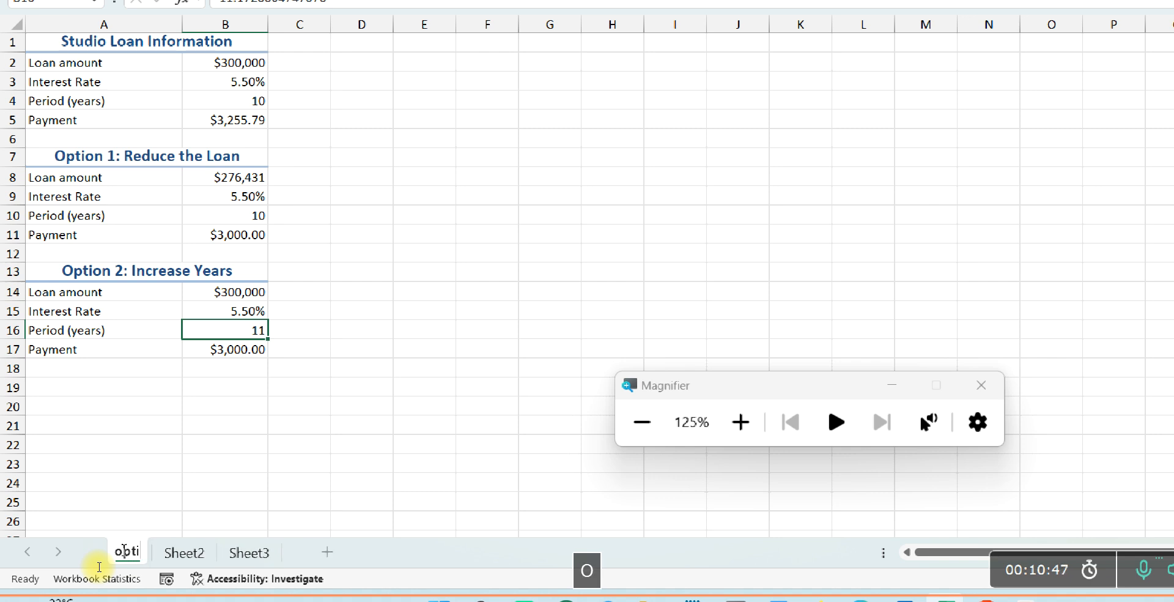
{"action": "type", "text": "ons"}
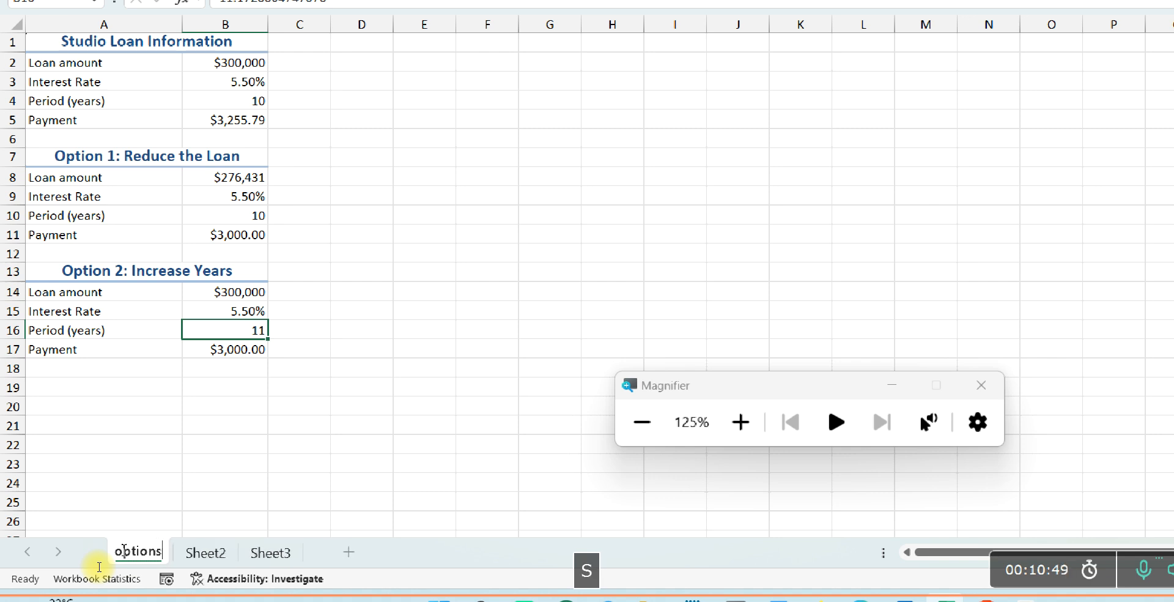
{"action": "double_click", "coordinate": [212, 552]}
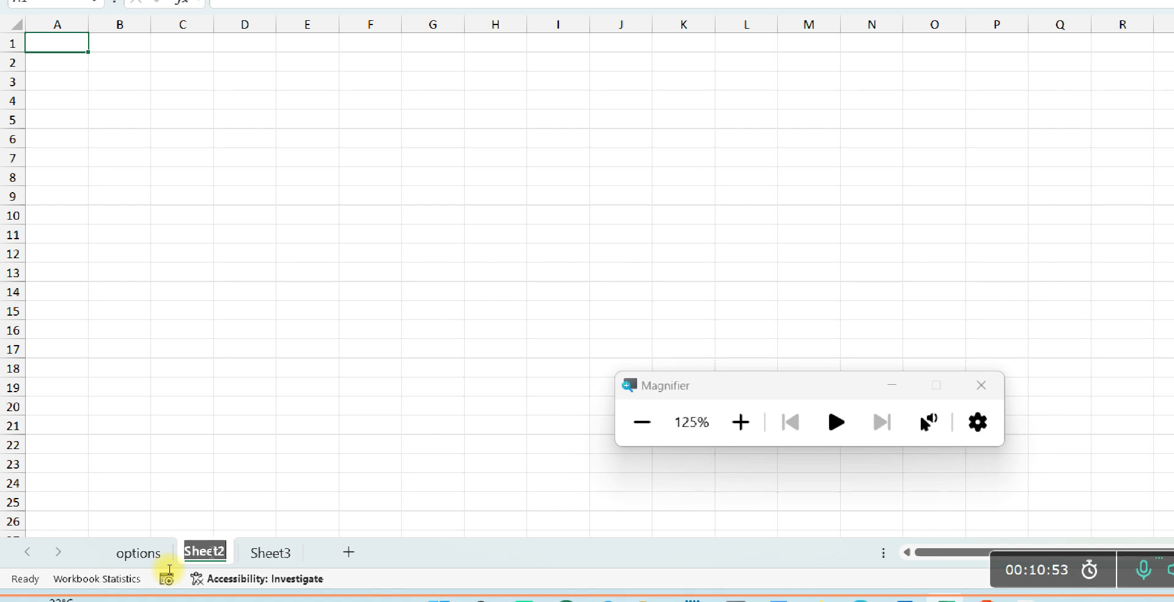
{"action": "type", "text": "table"}
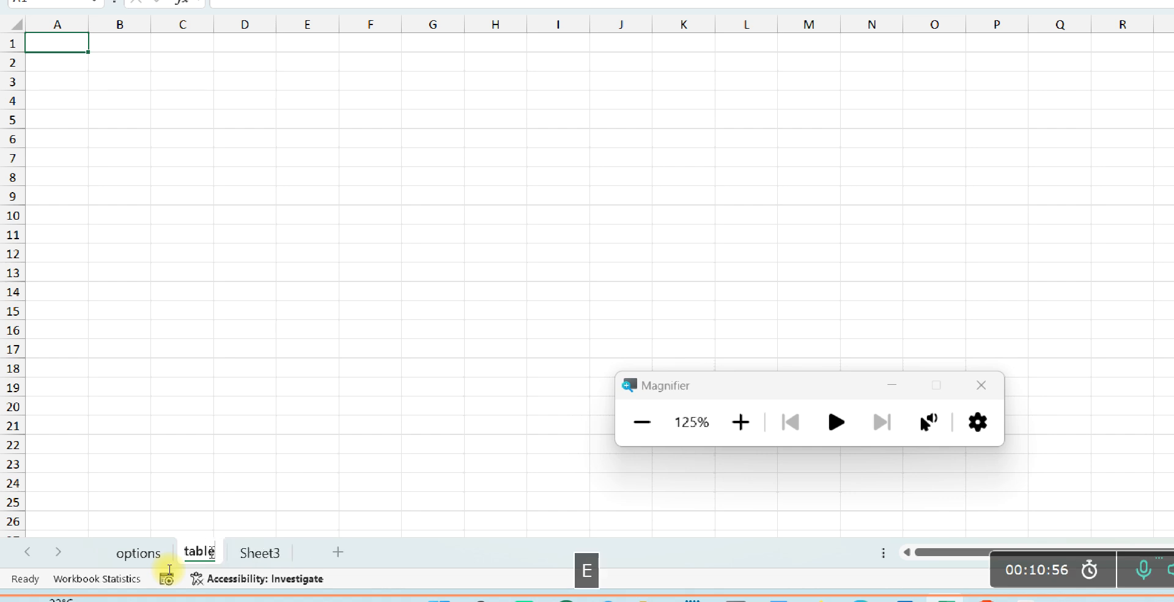
{"action": "key", "text": "Return"}
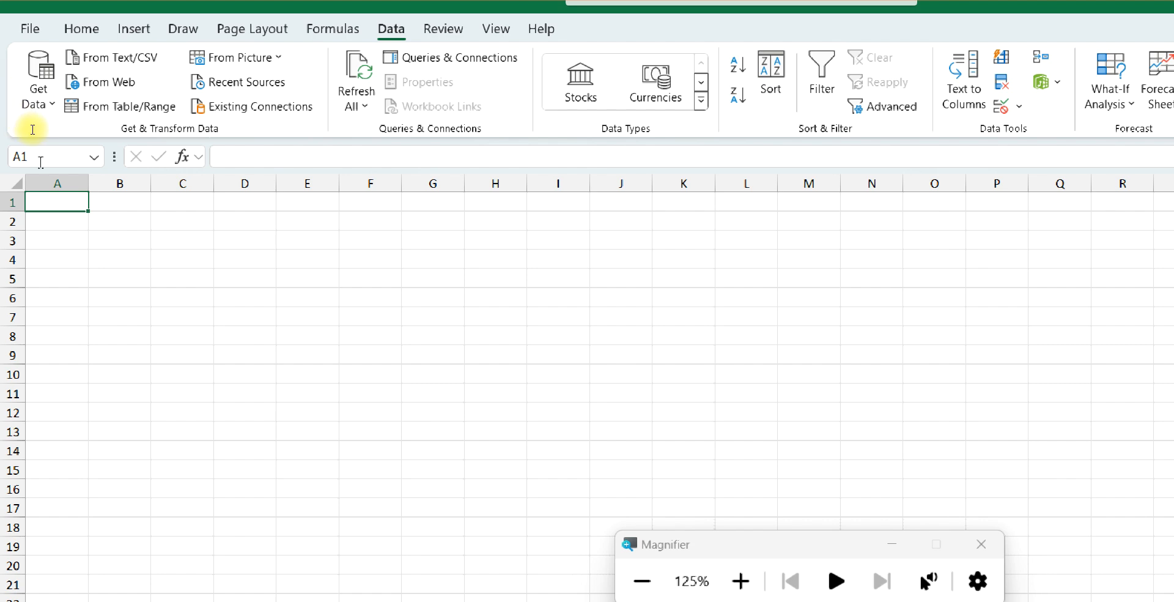
Step: Enter the title "Option for Studio" in cell A1 of the table sheet
{"action": "type", "text": "O"}
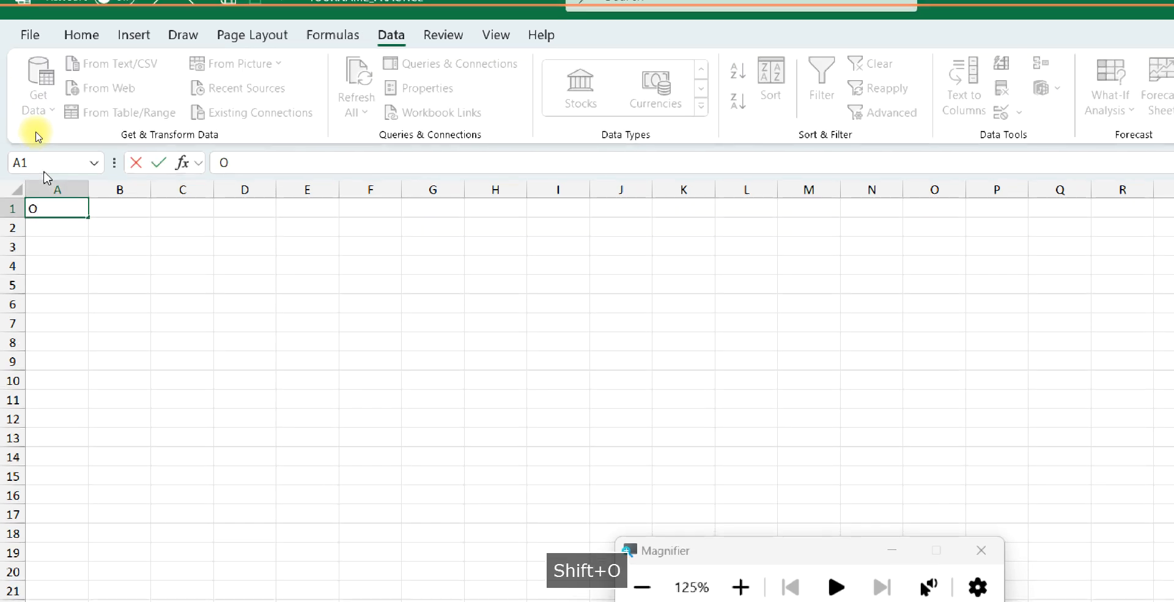
{"action": "type", "text": "ption f"}
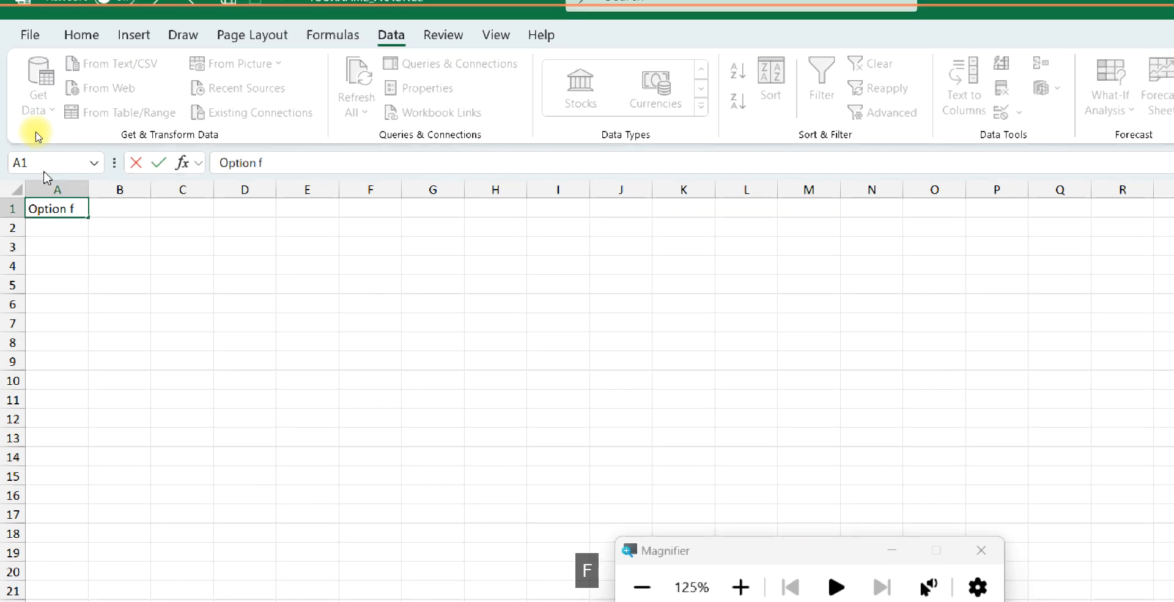
{"action": "type", "text": "or S"}
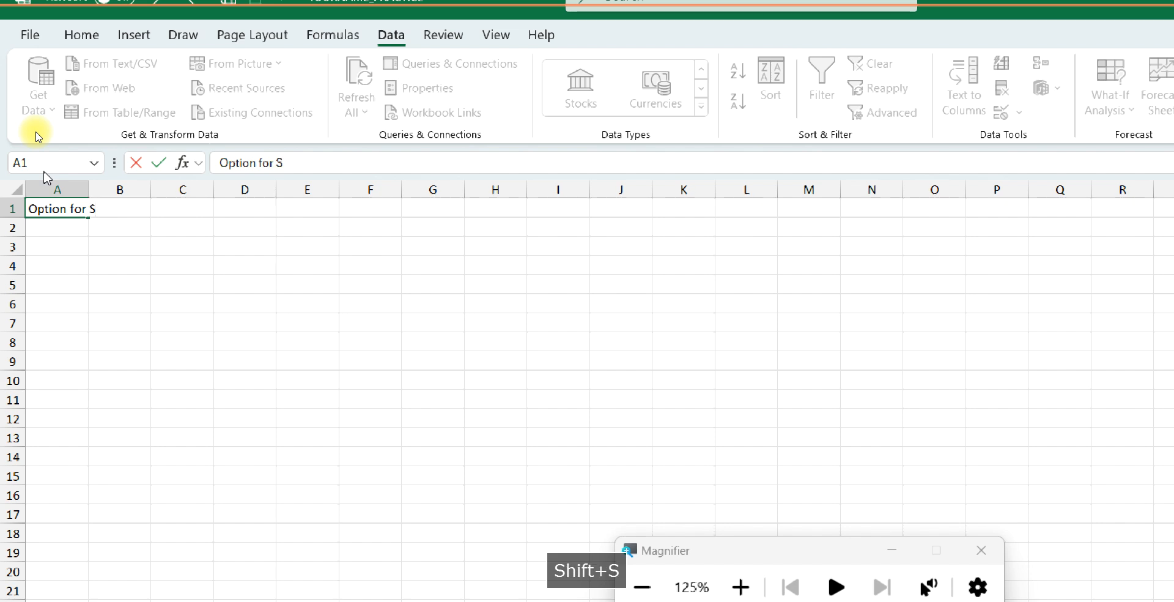
{"action": "type", "text": "tudio"}
{"action": "key", "text": "Return"}
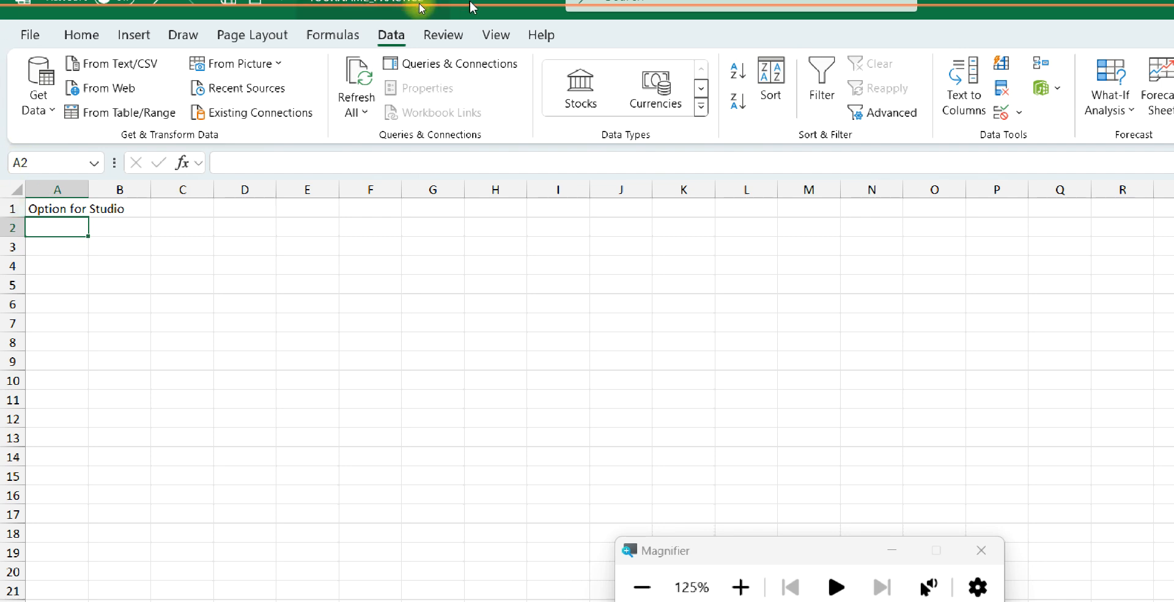
Step: Merge and center the "Option for Studio" title across A1:I1
{"action": "left_click", "coordinate": [557, 205]}
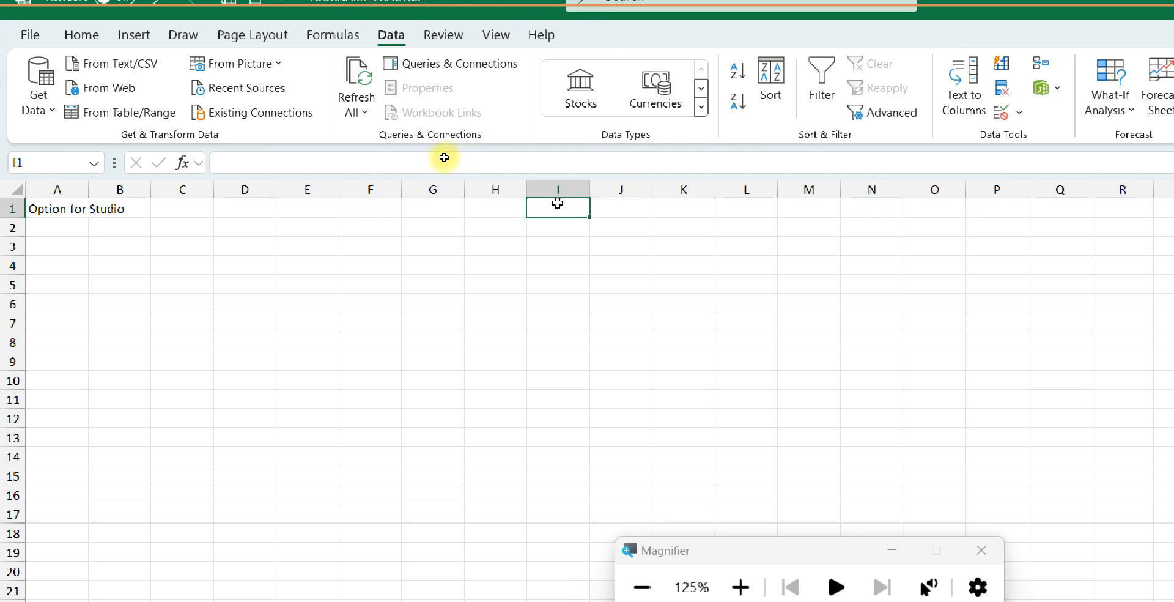
{"action": "left_click_drag", "start_coordinate": [558, 203], "coordinate": [69, 202]}
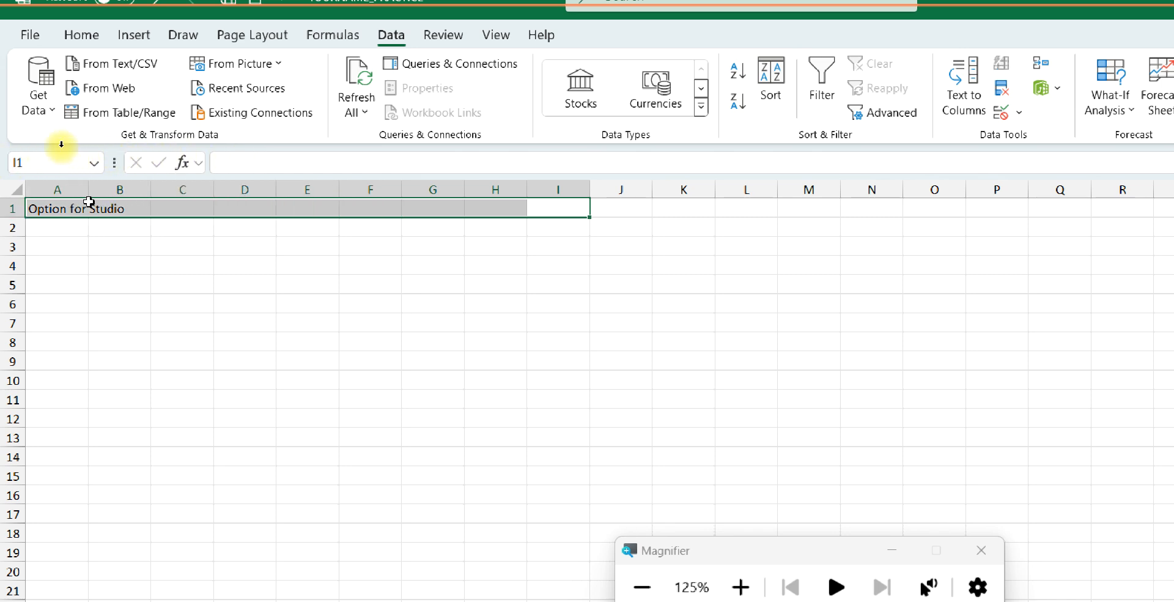
{"action": "left_click", "coordinate": [70, 35]}
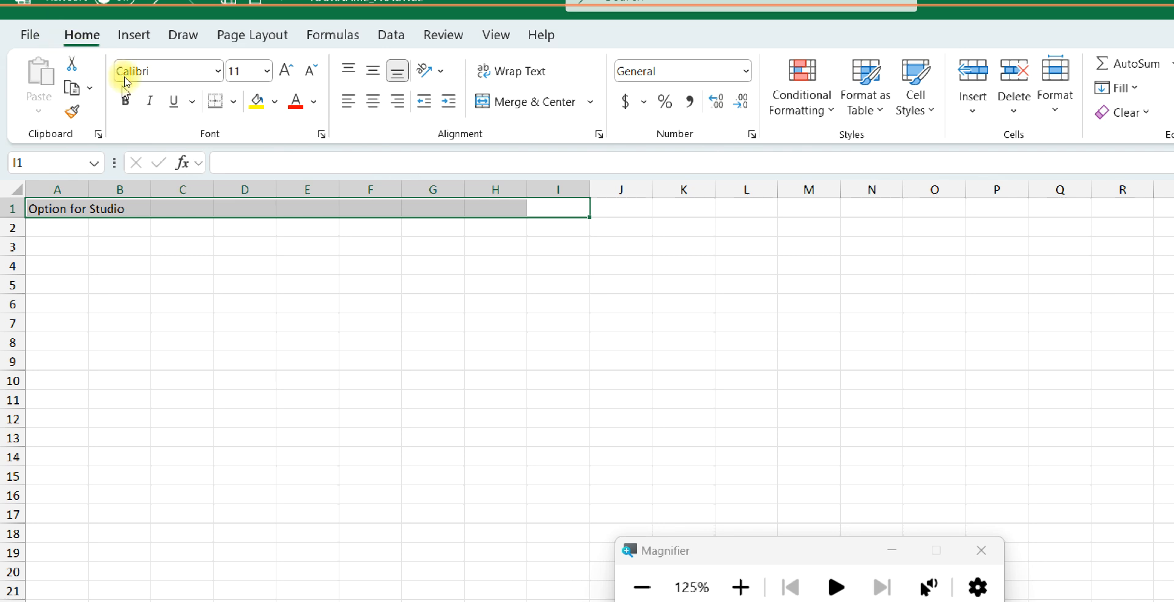
{"action": "left_click", "coordinate": [480, 105]}
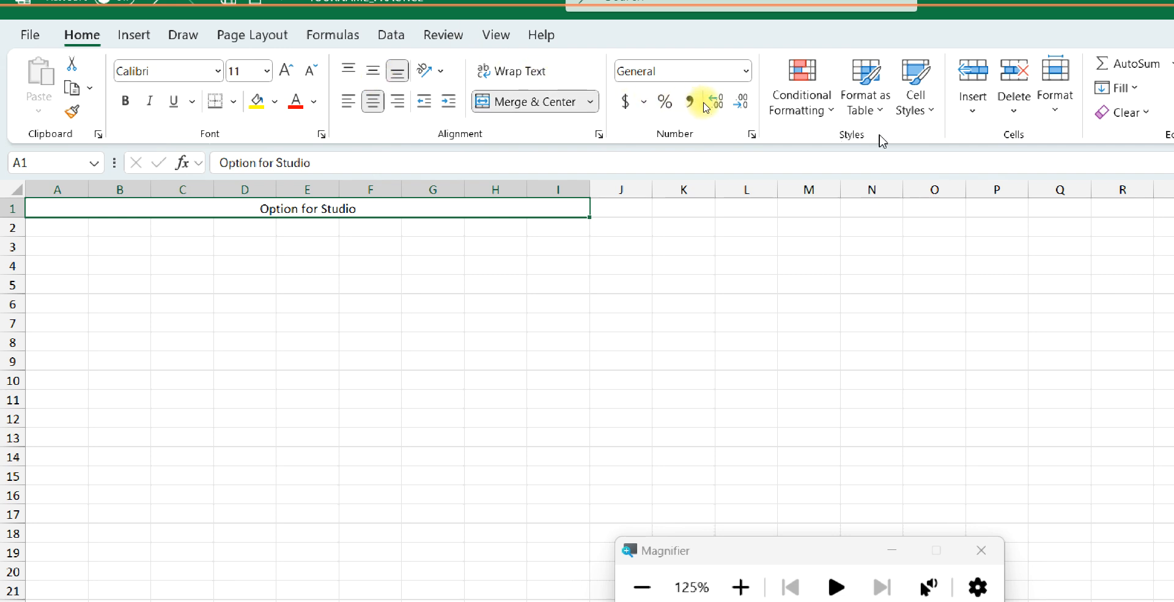
Step: Apply the Title cell style to the merged heading and autofit the height of row 1
{"action": "left_click", "coordinate": [915, 101]}
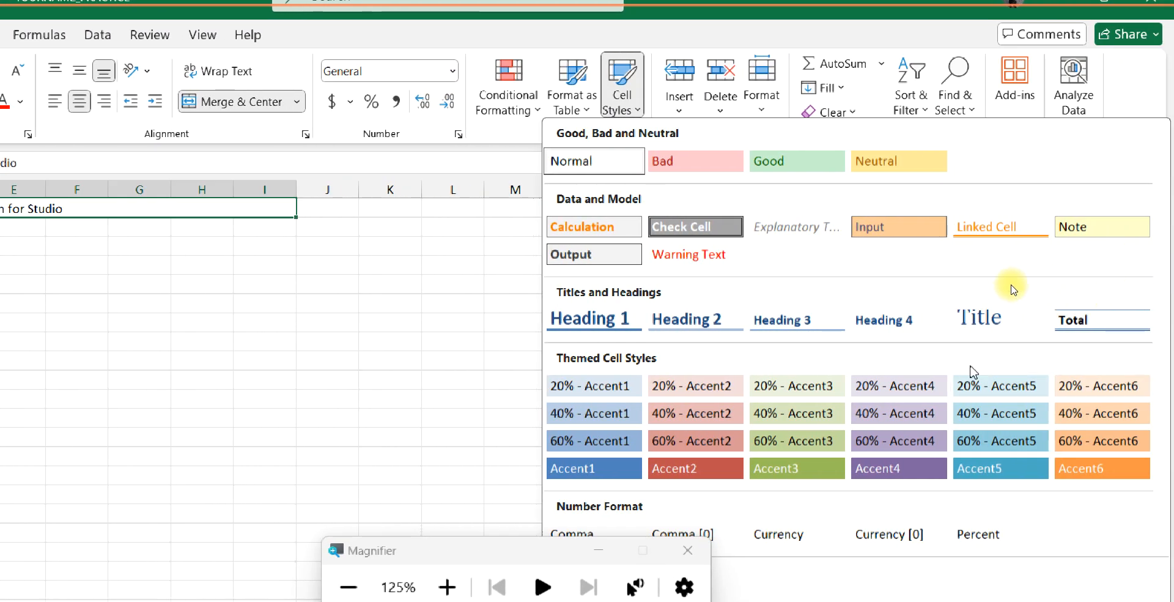
{"action": "left_click", "coordinate": [980, 315]}
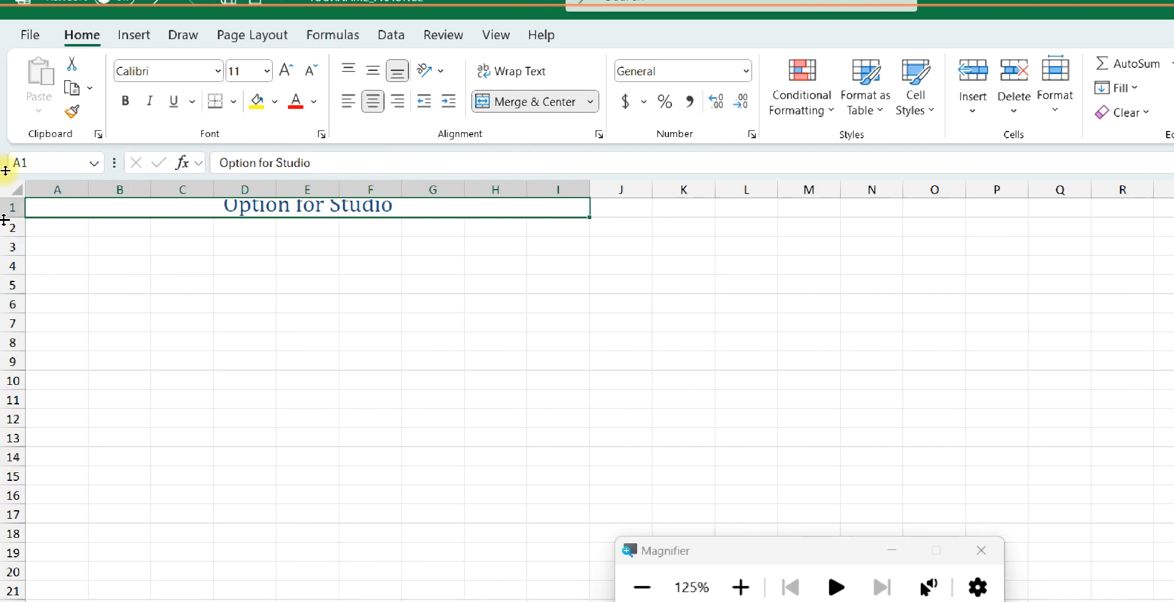
{"action": "double_click", "coordinate": [4, 219]}
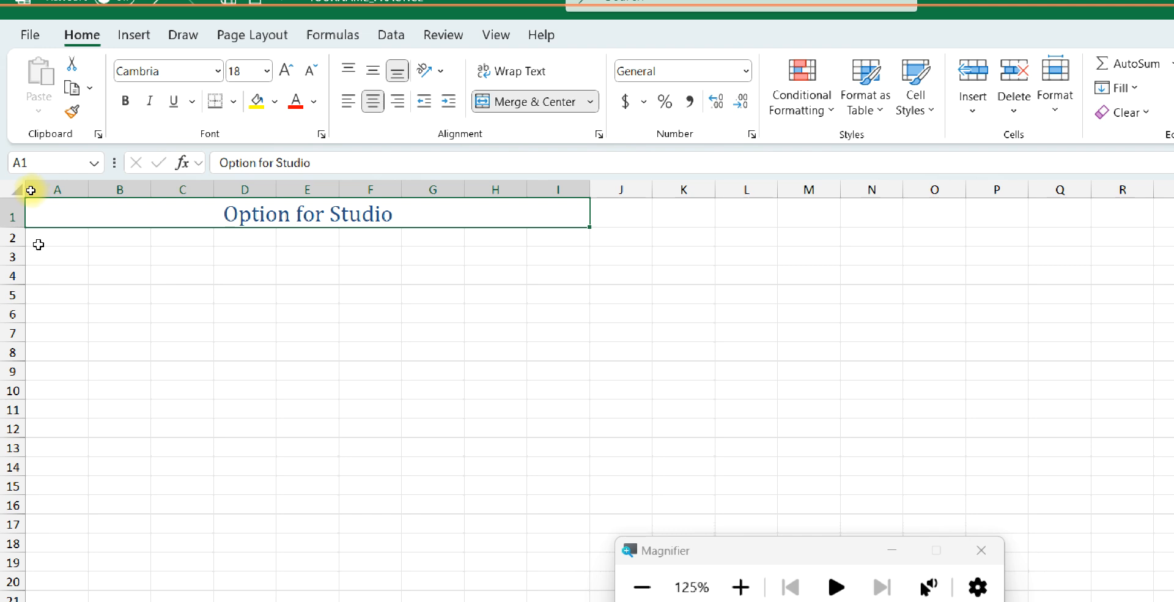
Step: Enter the label "Amount of Loan" in cell A2 of the table sheet
{"action": "left_click_drag", "start_coordinate": [39, 245], "coordinate": [107, 273]}
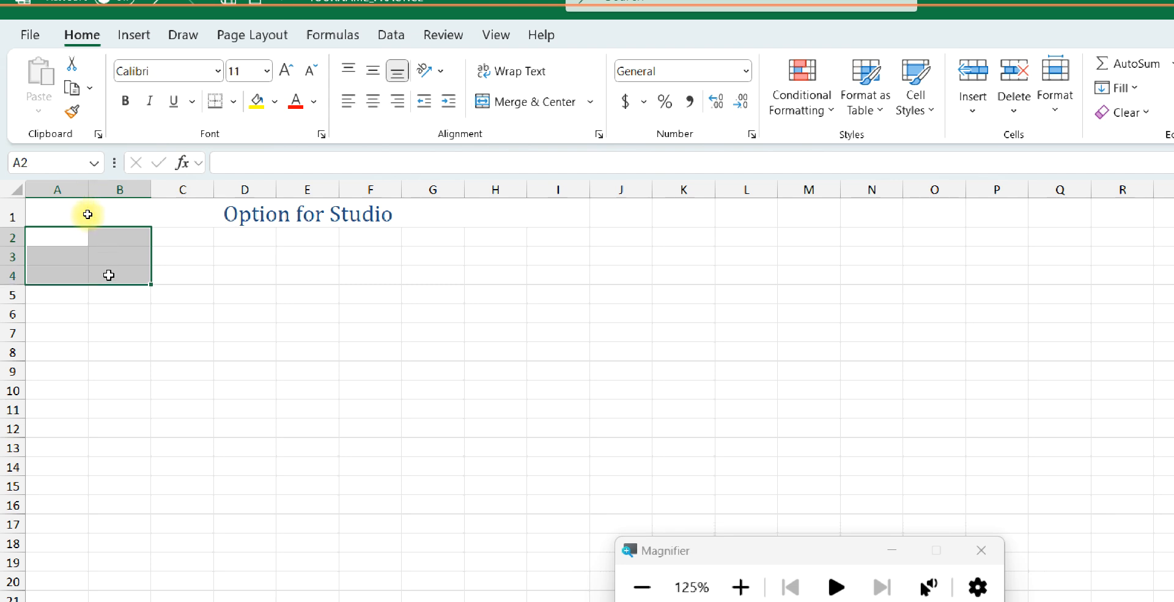
{"action": "type", "text": "Am"}
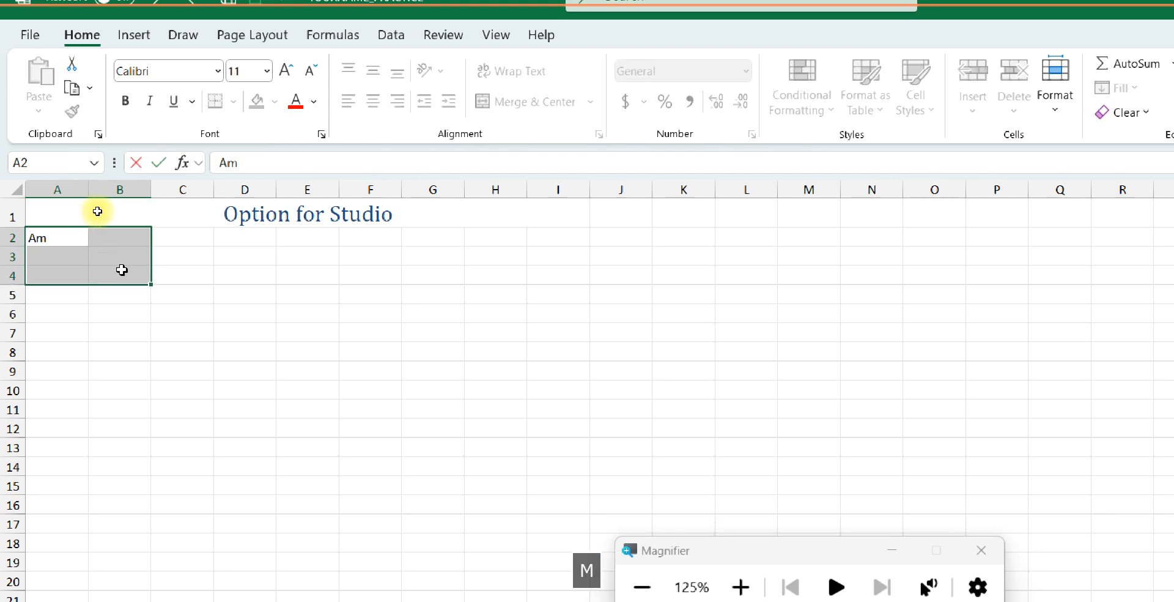
{"action": "type", "text": "ount of "}
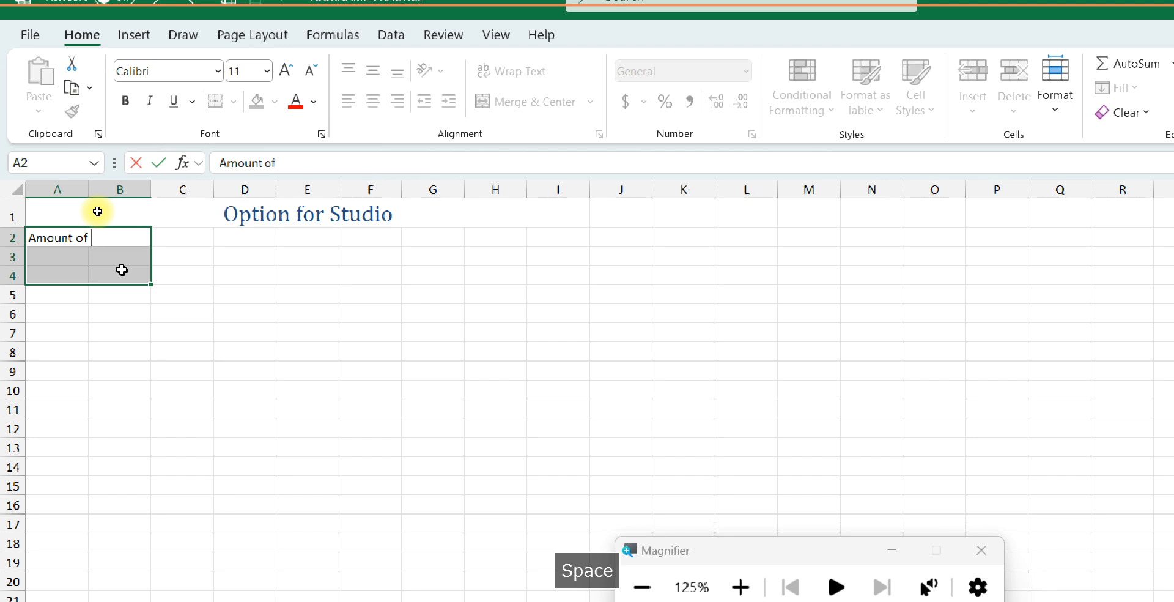
{"action": "type", "text": "Loan"}
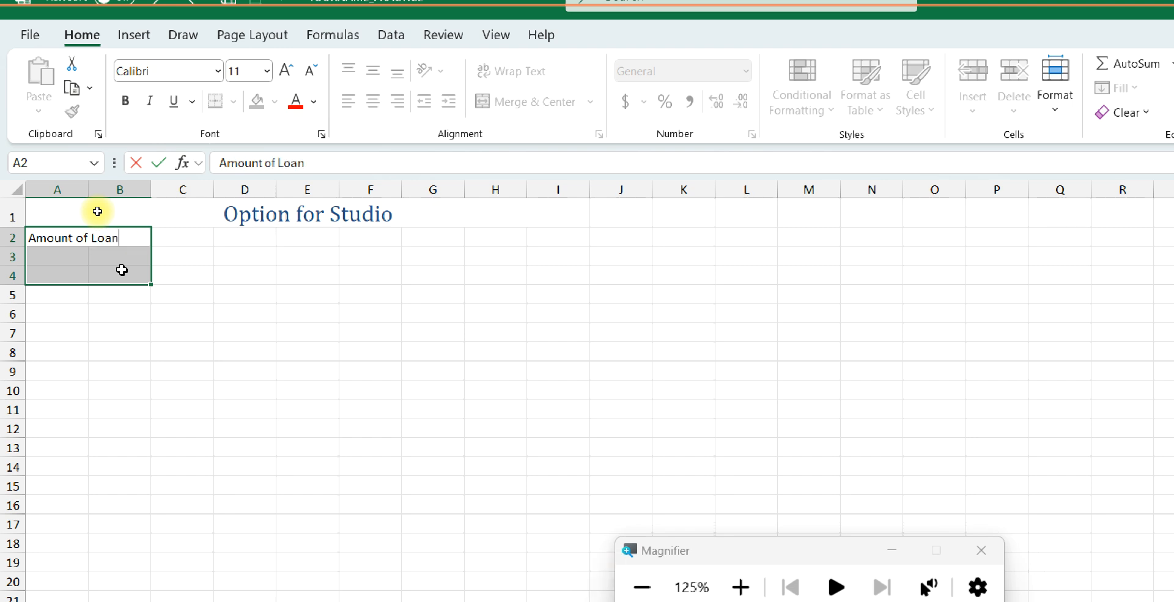
{"action": "key", "text": "Tab"}
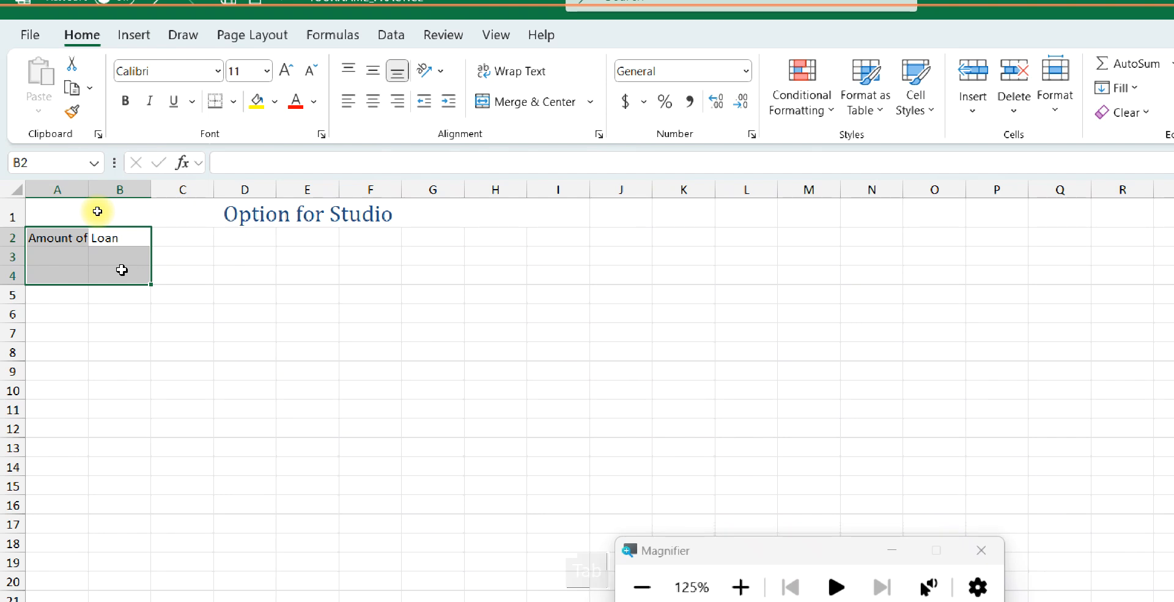
Step: Enter the loan amount $300,000 in cell B2
{"action": "type", "text": "$3,"}
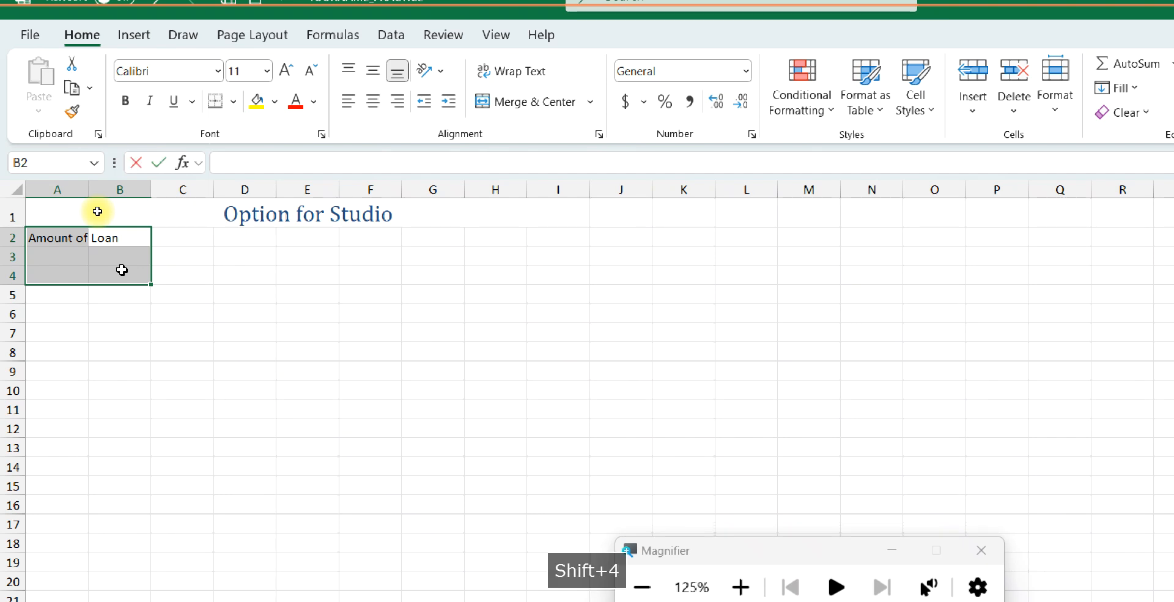
{"action": "type", "text": "000"}
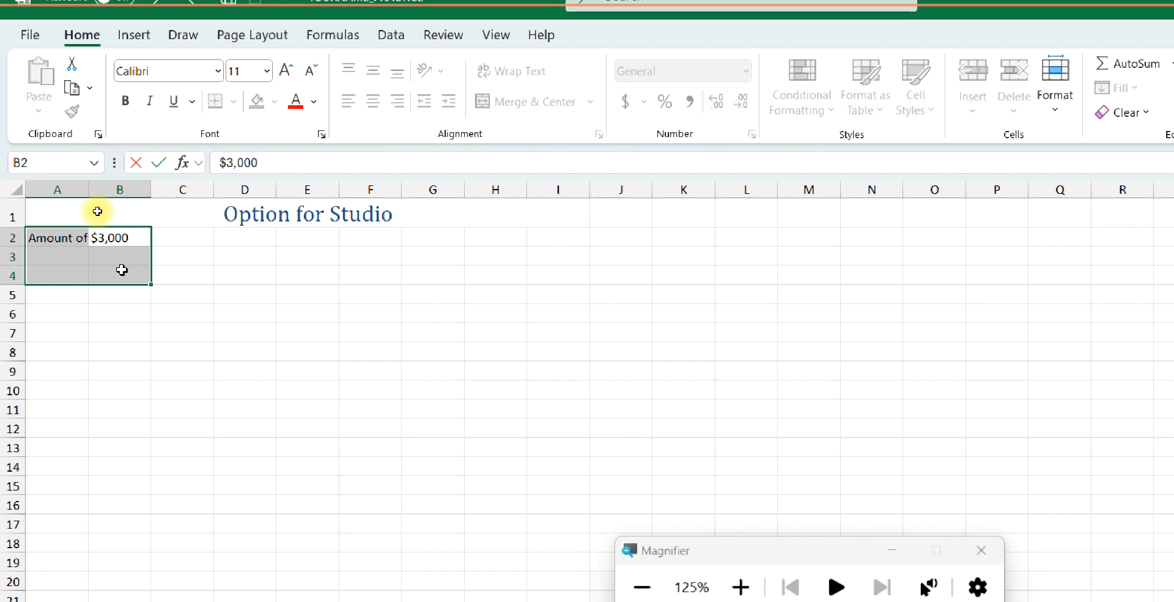
{"action": "key", "text": "BackSpace"}
{"action": "key", "text": "BackSpace"}
{"action": "key", "text": "BackSpace"}
{"action": "key", "text": "BackSpace"}
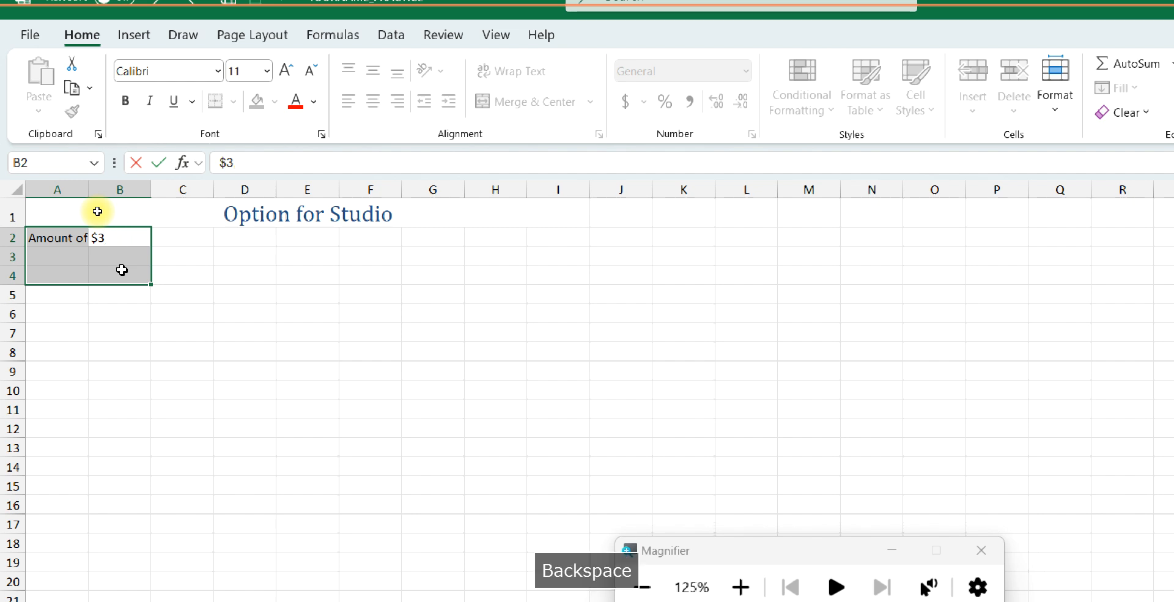
{"action": "type", "text": "00,"}
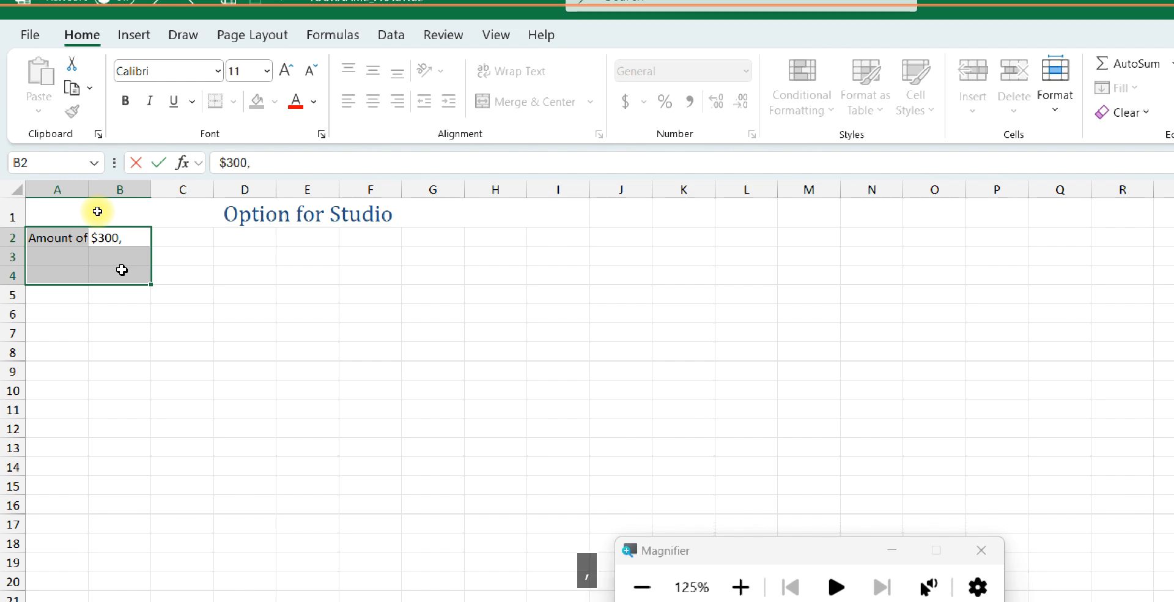
{"action": "type", "text": "000"}
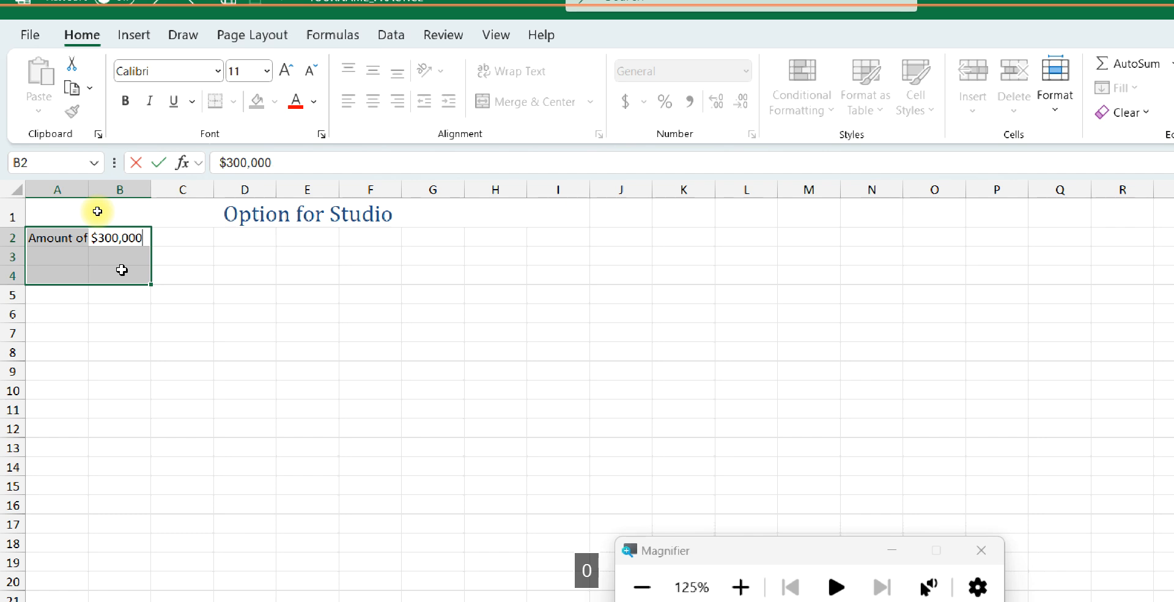
{"action": "key", "text": "Return"}
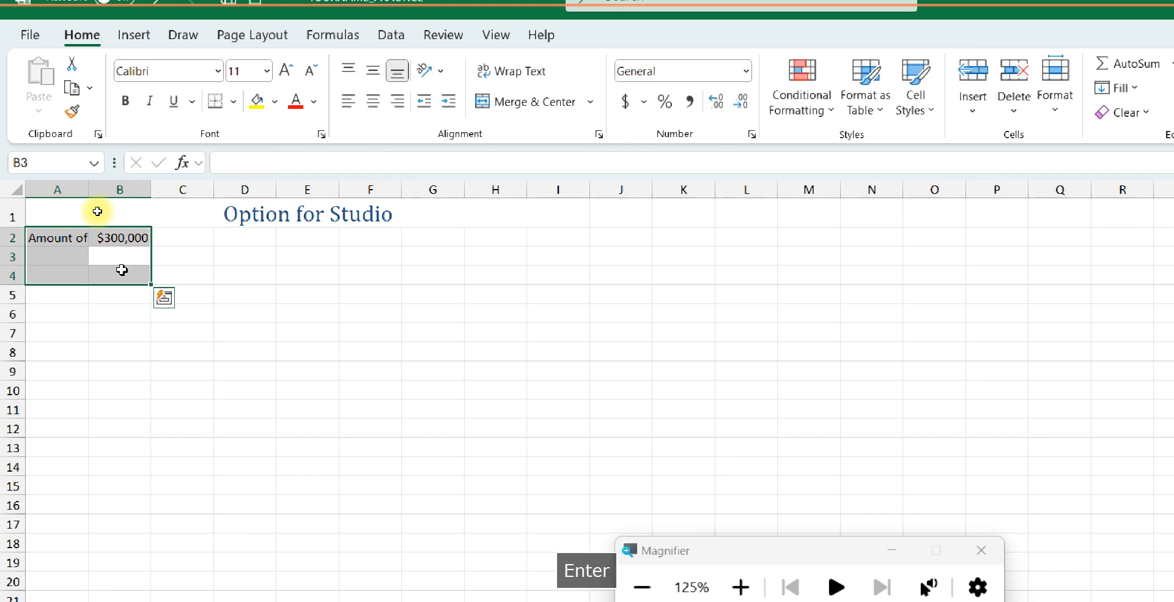
Step: Enter the label "Period" in cell A3 with the value 120 in B3
{"action": "left_click", "coordinate": [68, 250]}
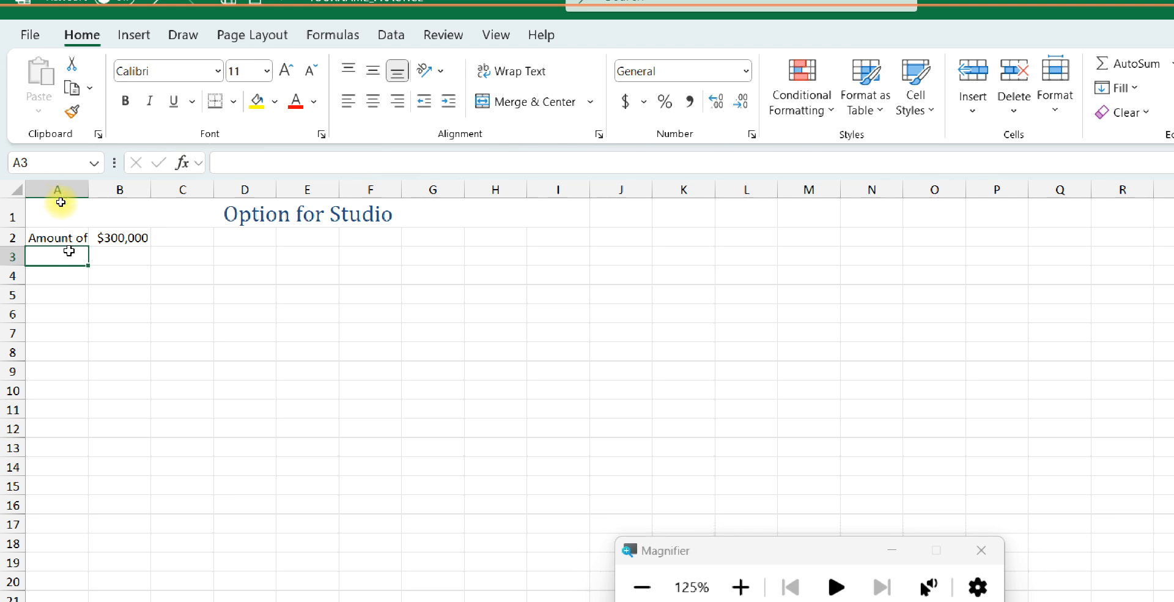
{"action": "type", "text": "Period"}
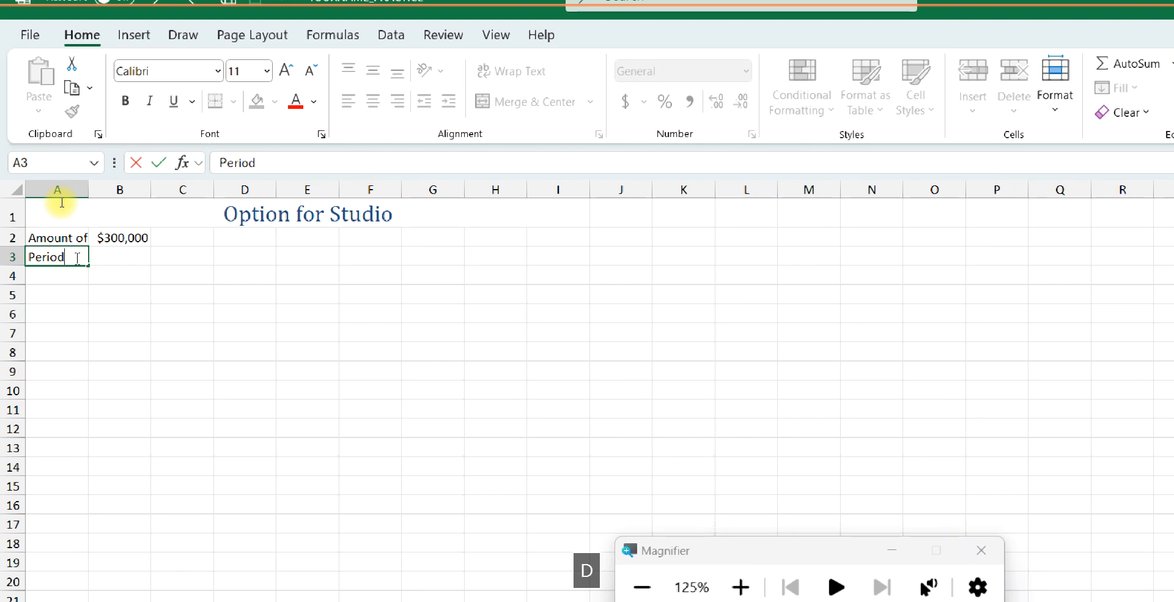
{"action": "key", "text": "Tab"}
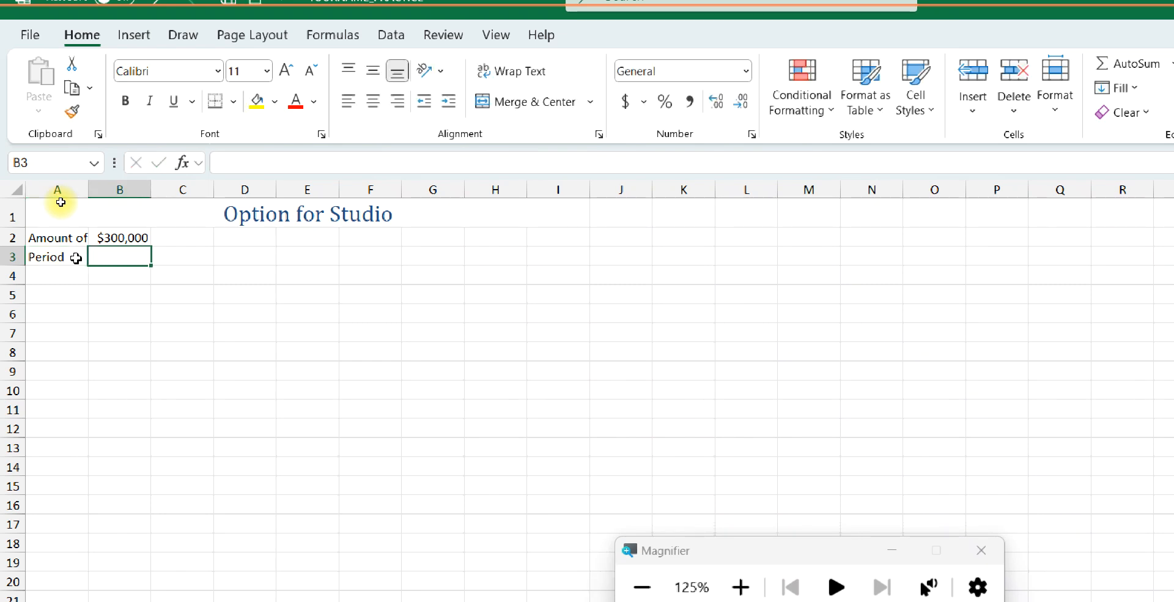
{"action": "type", "text": "120"}
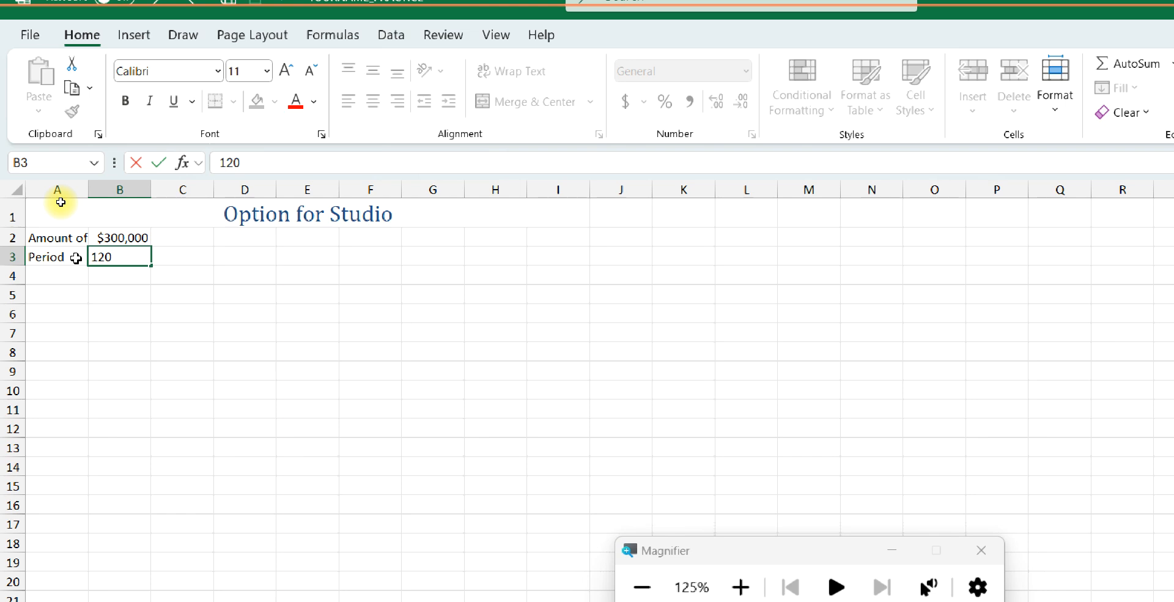
{"action": "key", "text": "Return"}
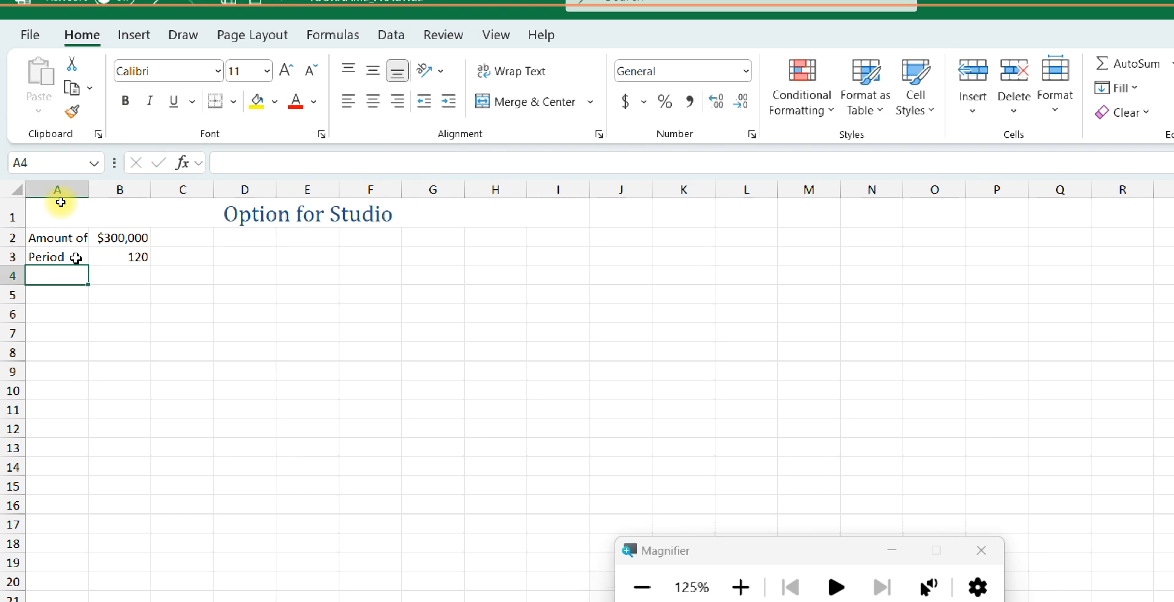
Step: Enter the label "Interest Rate" in cell A4 with the value 5.50% in B4
{"action": "type", "text": "Int"}
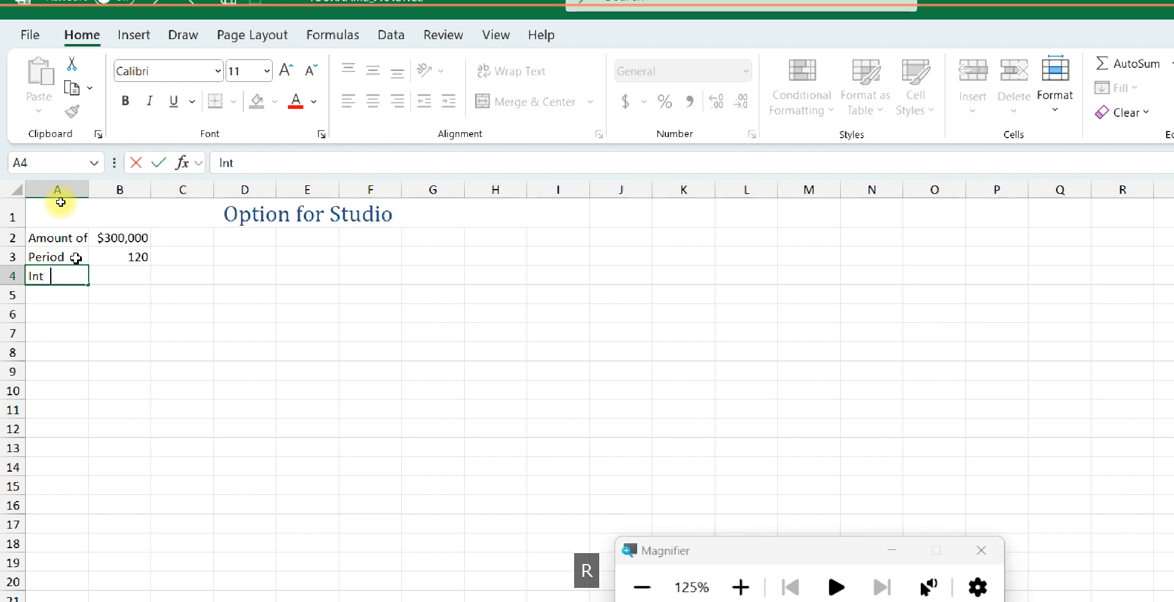
{"action": "type", "text": "erest R"}
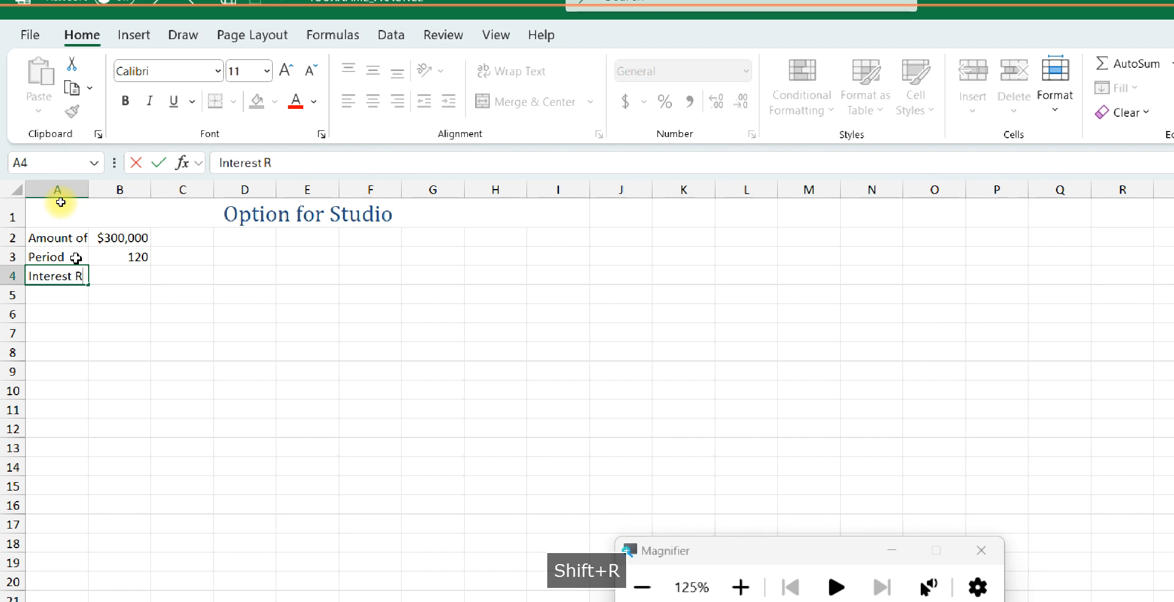
{"action": "type", "text": "ate"}
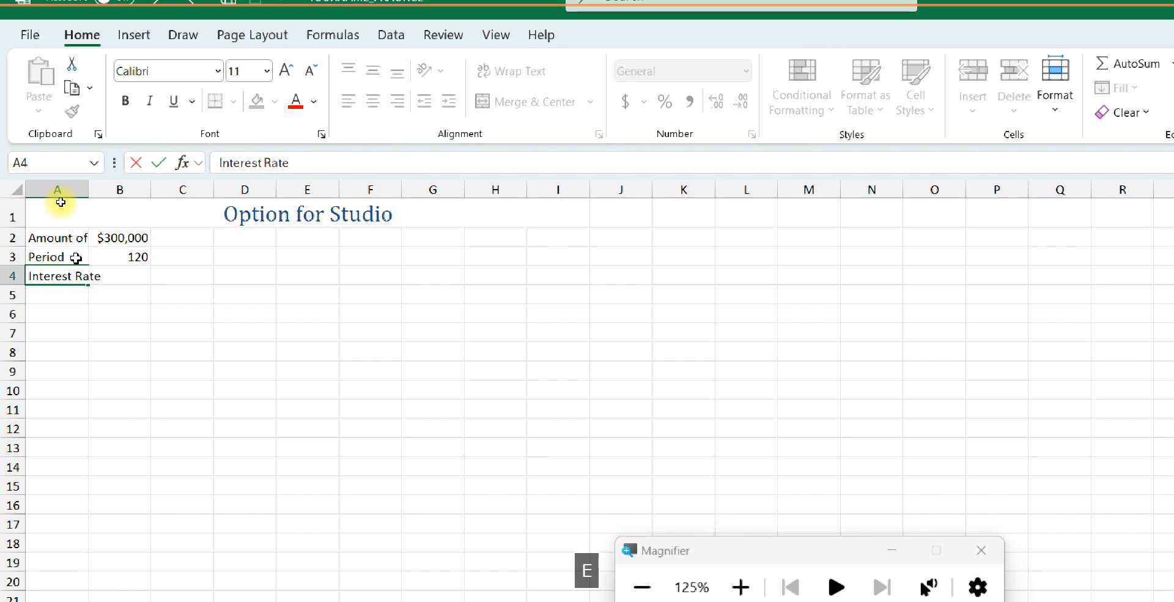
{"action": "key", "text": "Tab"}
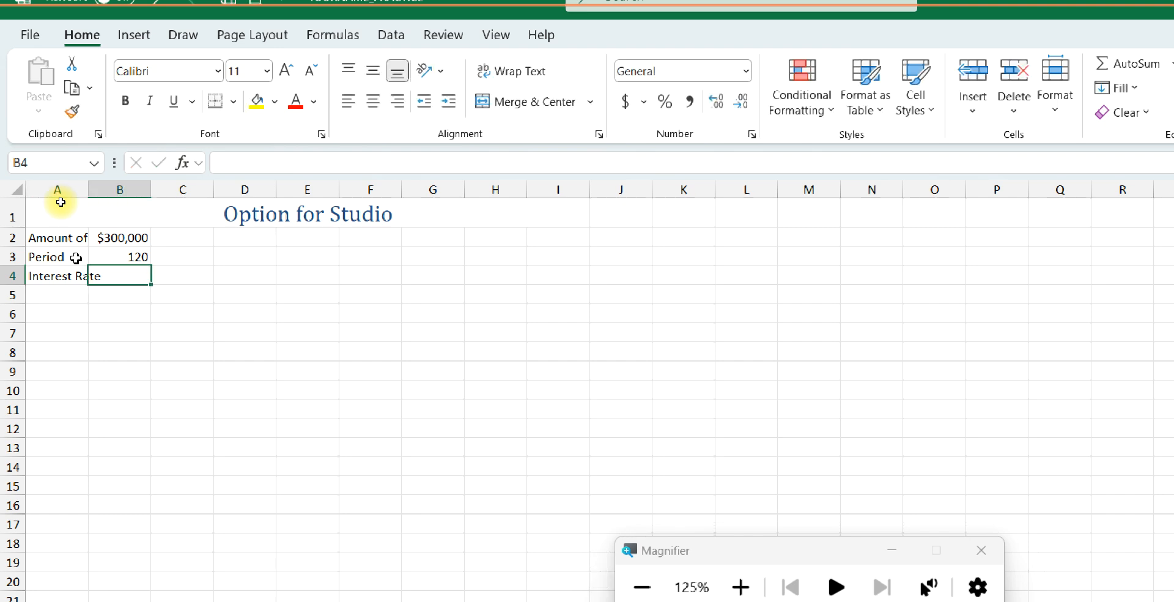
{"action": "type", "text": "5.50"}
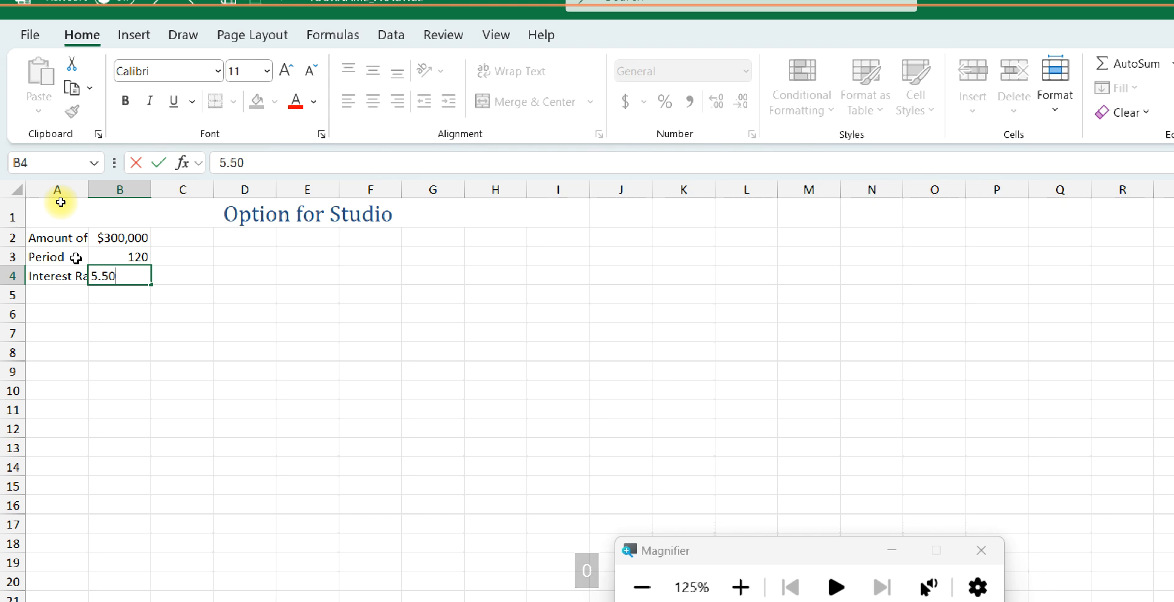
{"action": "type", "text": "%"}
{"action": "key", "text": "Return"}
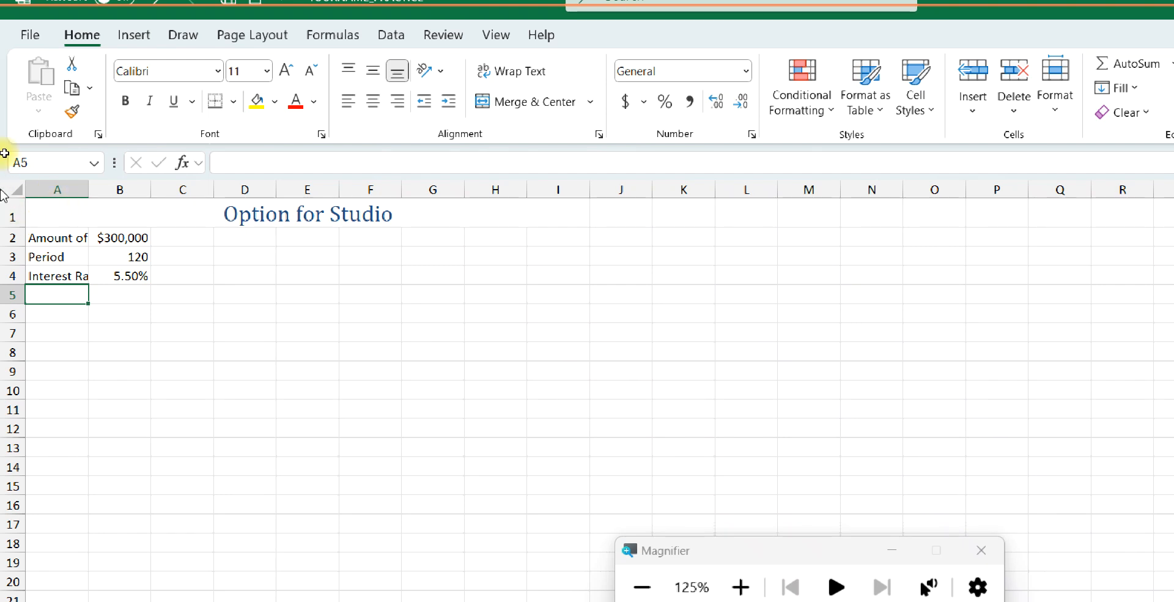
Step: Set the width of column A to 20
{"action": "right_click", "coordinate": [52, 186]}
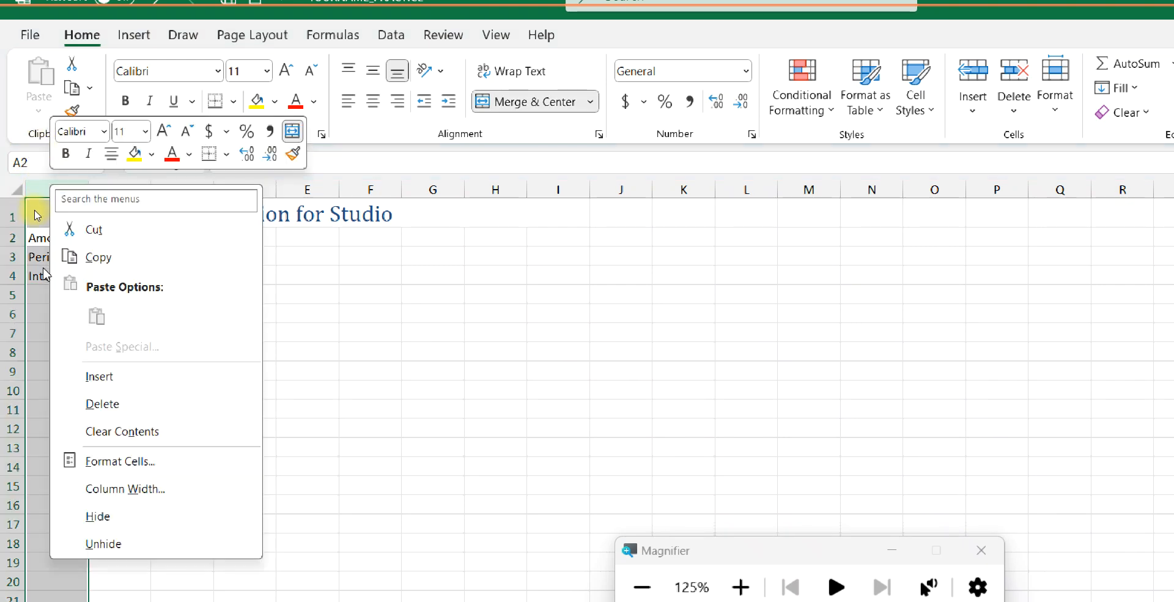
{"action": "left_click", "coordinate": [125, 488]}
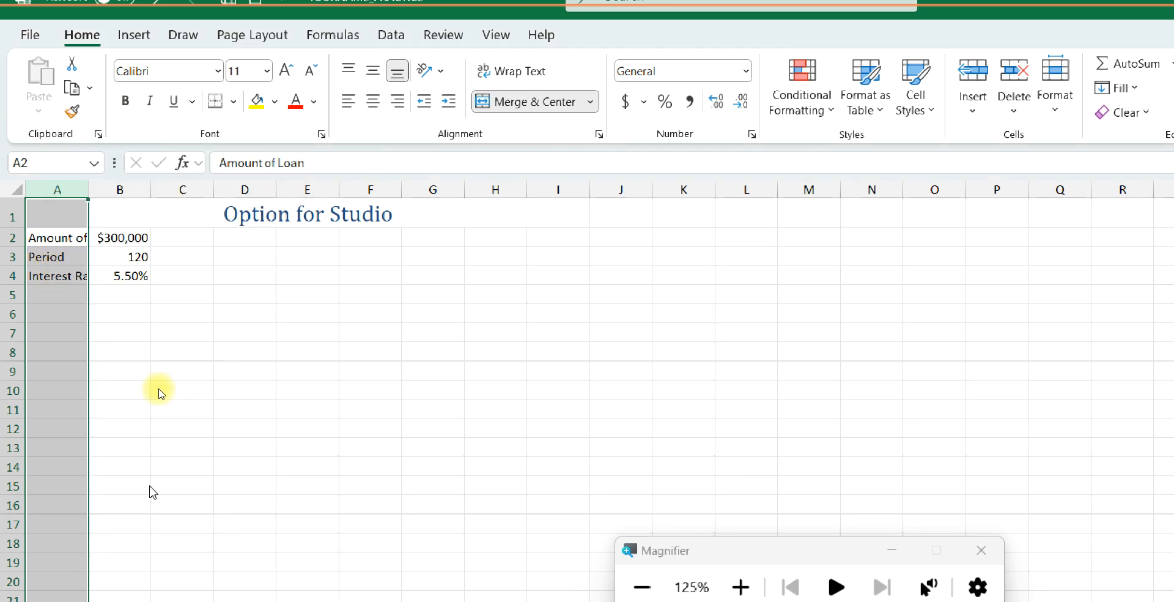
{"action": "type", "text": "2"}
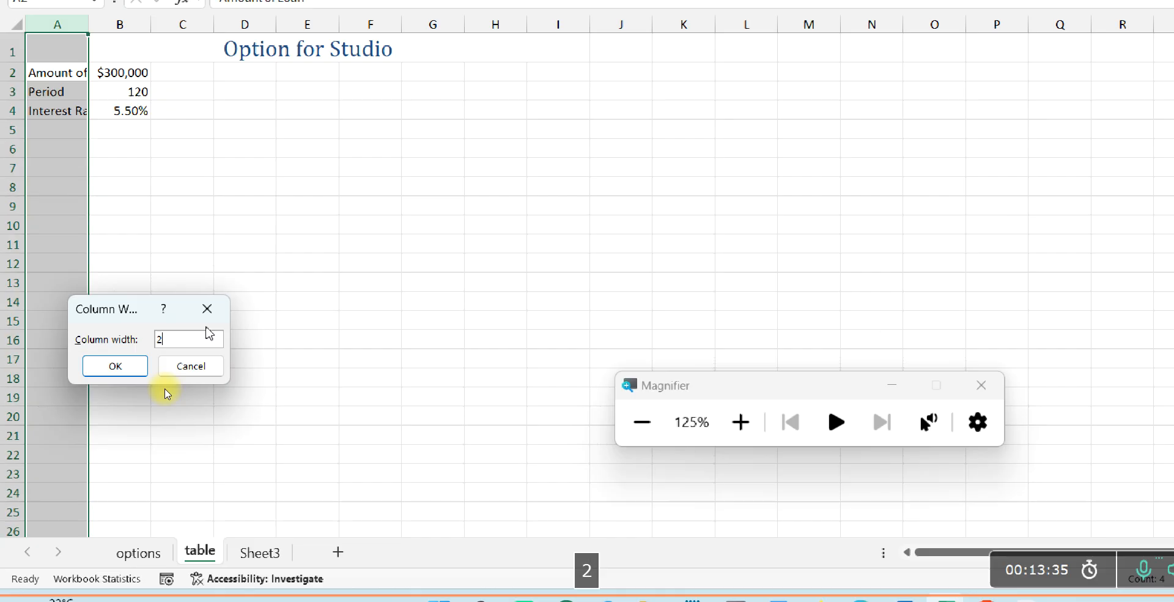
{"action": "type", "text": "0"}
{"action": "key", "text": "Return"}
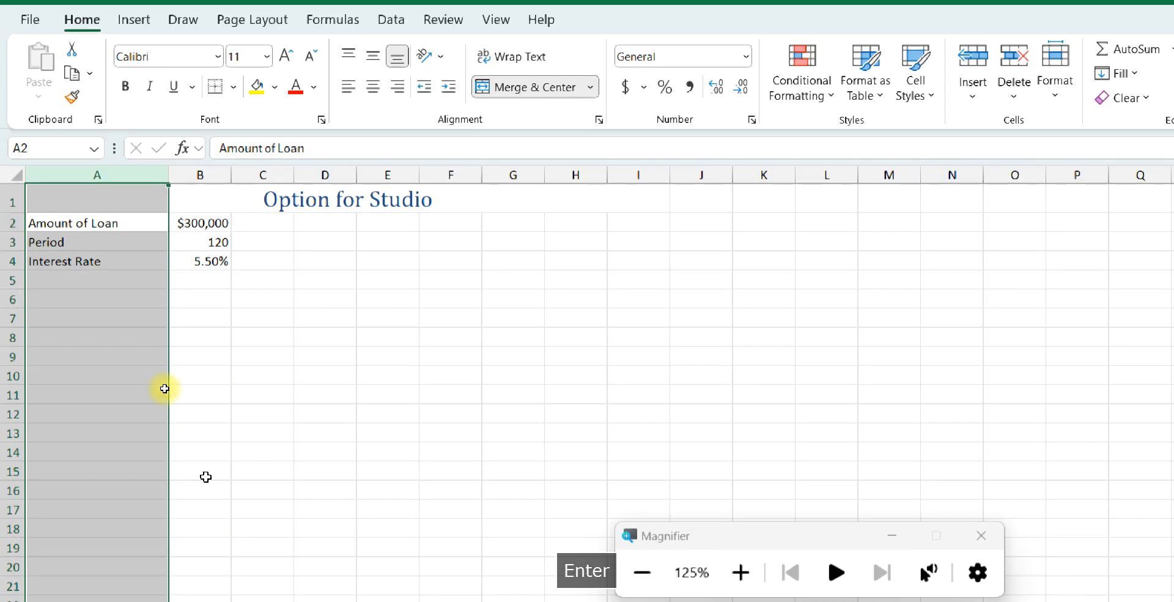
{"action": "left_click", "coordinate": [126, 279]}
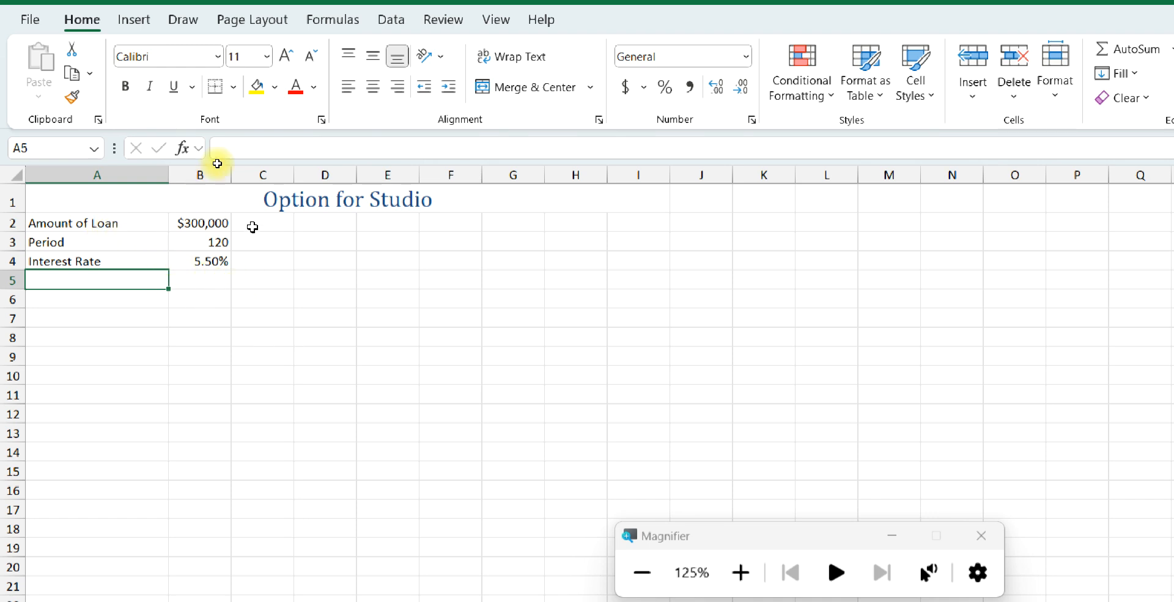
Step: Enter the period values 72 in cell C8 and 84 in cell D8
{"action": "left_click", "coordinate": [260, 337]}
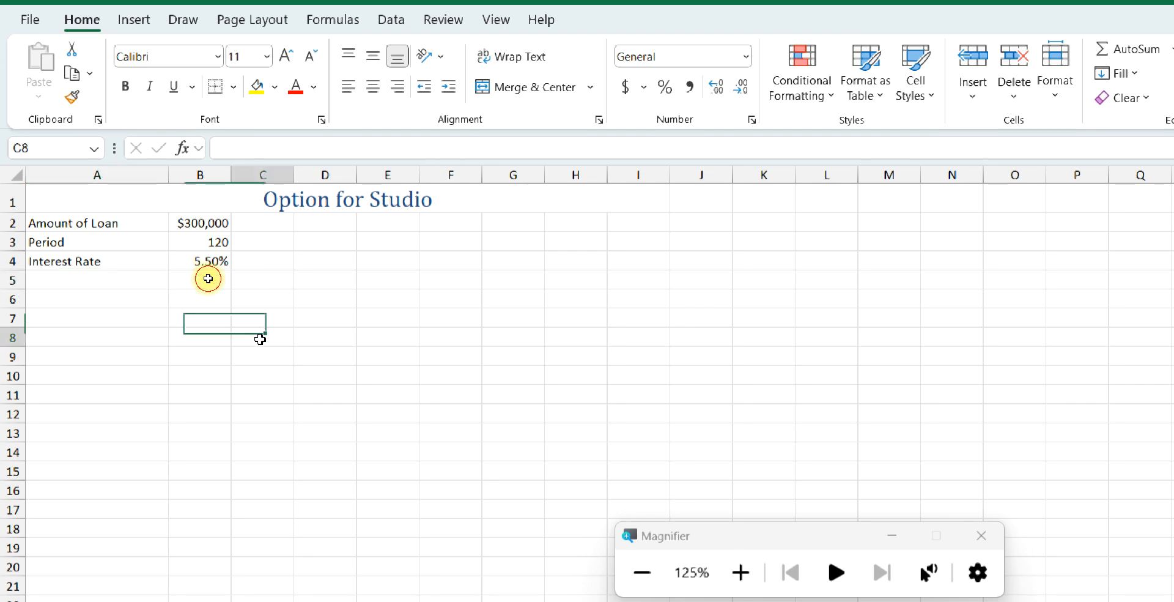
{"action": "type", "text": "72"}
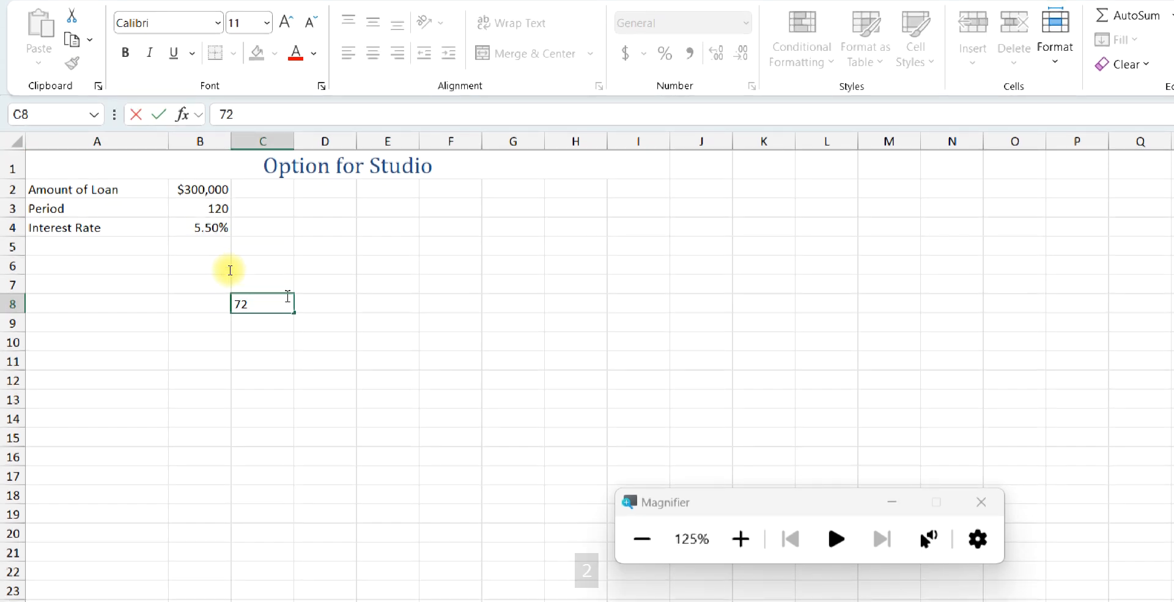
{"action": "key", "text": "Tab"}
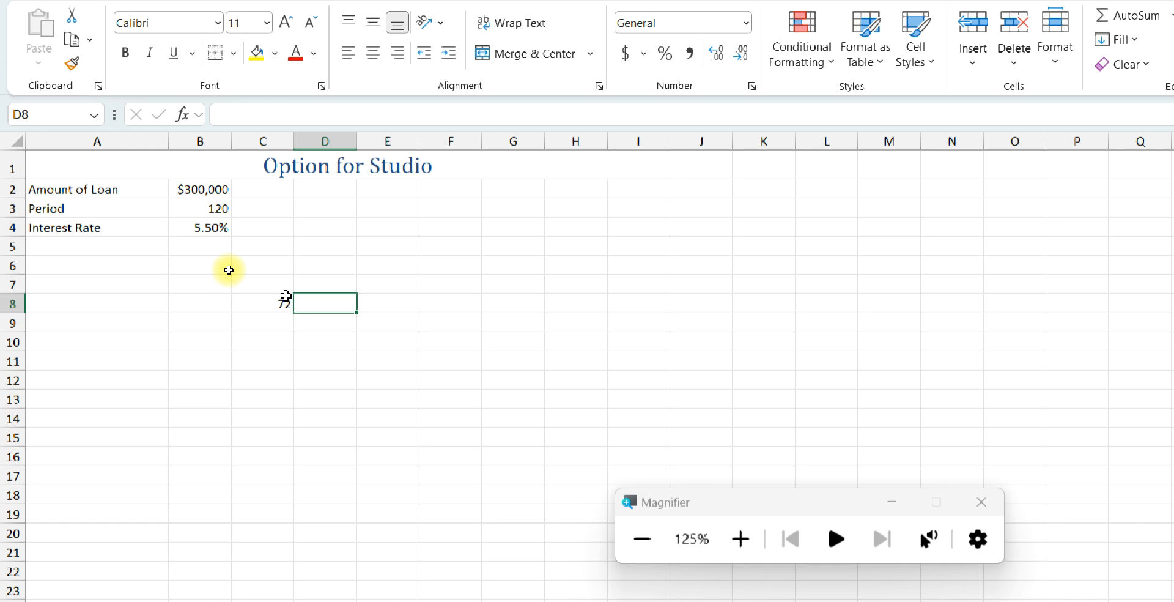
{"action": "type", "text": "84"}
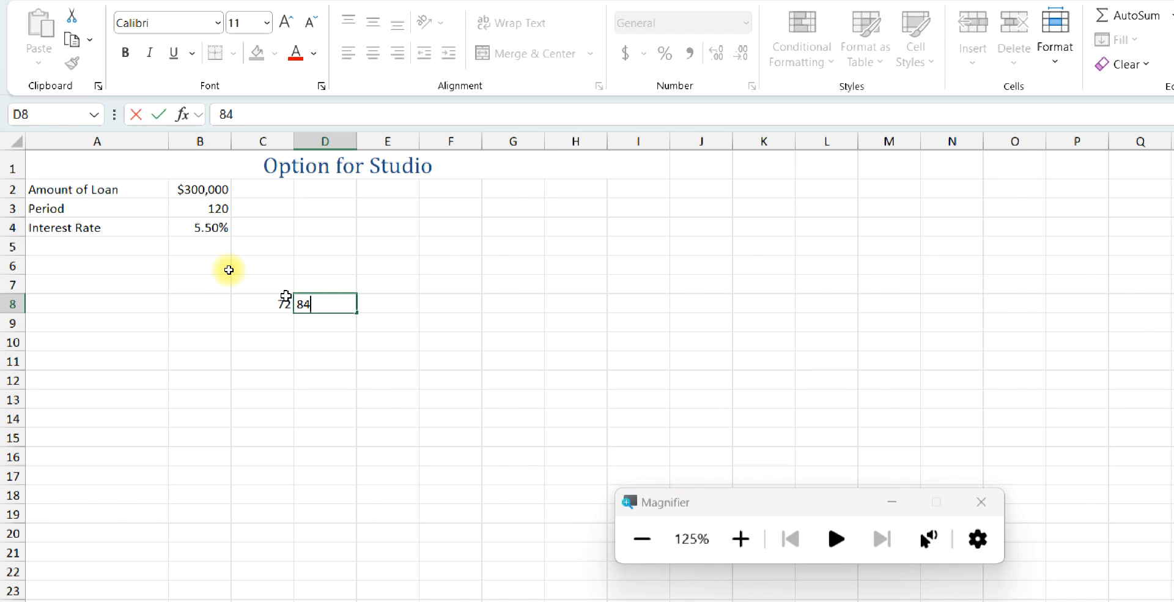
{"action": "key", "text": "Return"}
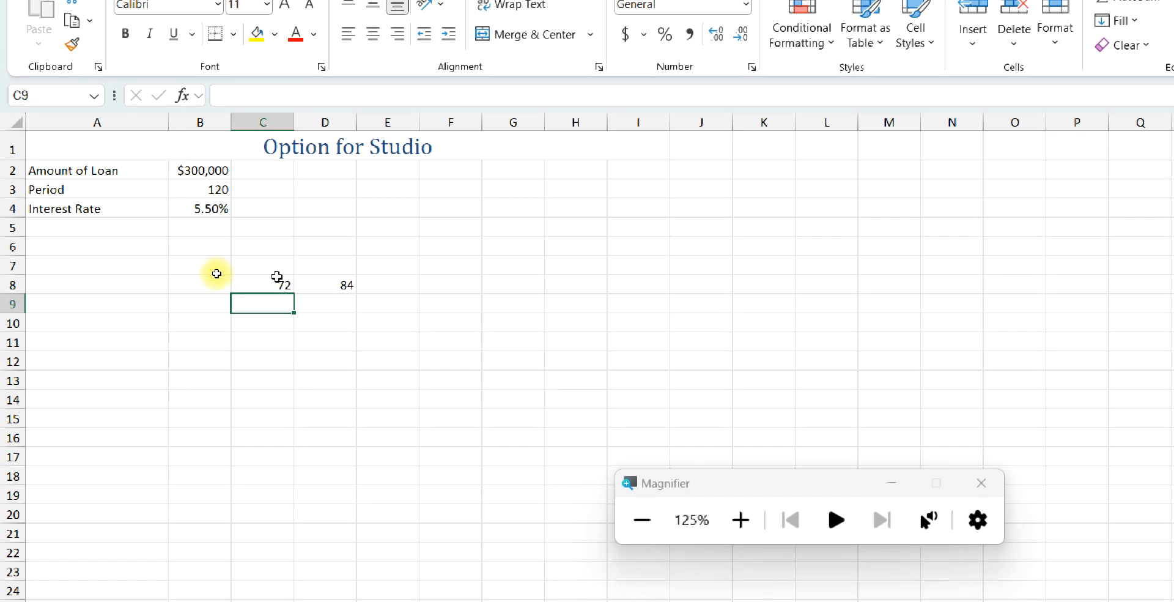
Step: Make the values in C8:D8 bold
{"action": "left_click", "coordinate": [256, 285]}
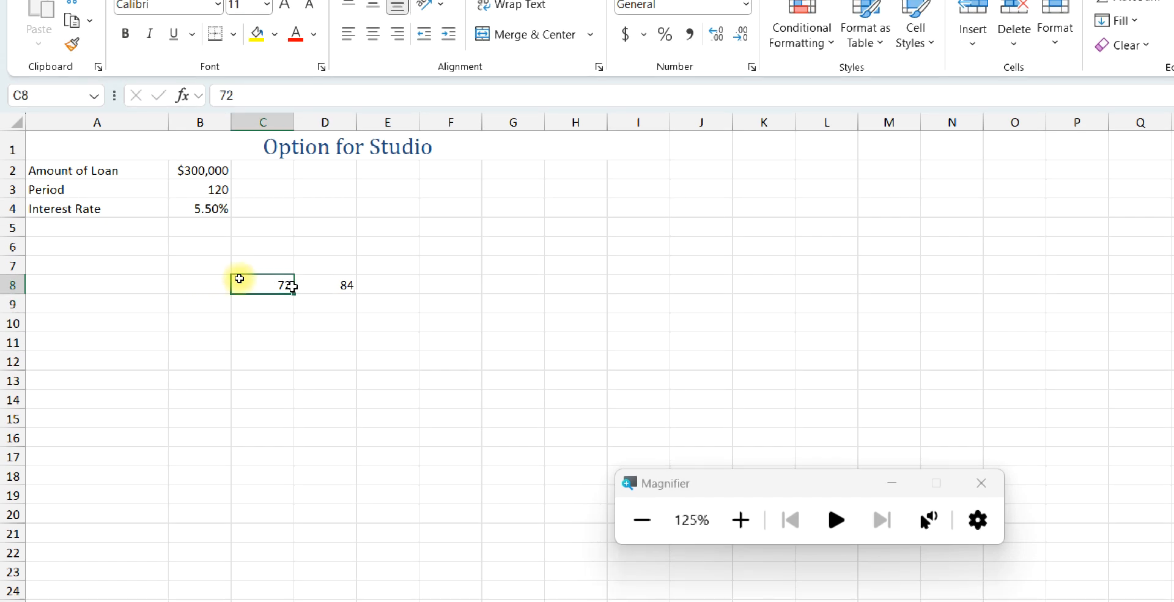
{"action": "left_click_drag", "start_coordinate": [293, 286], "coordinate": [309, 285]}
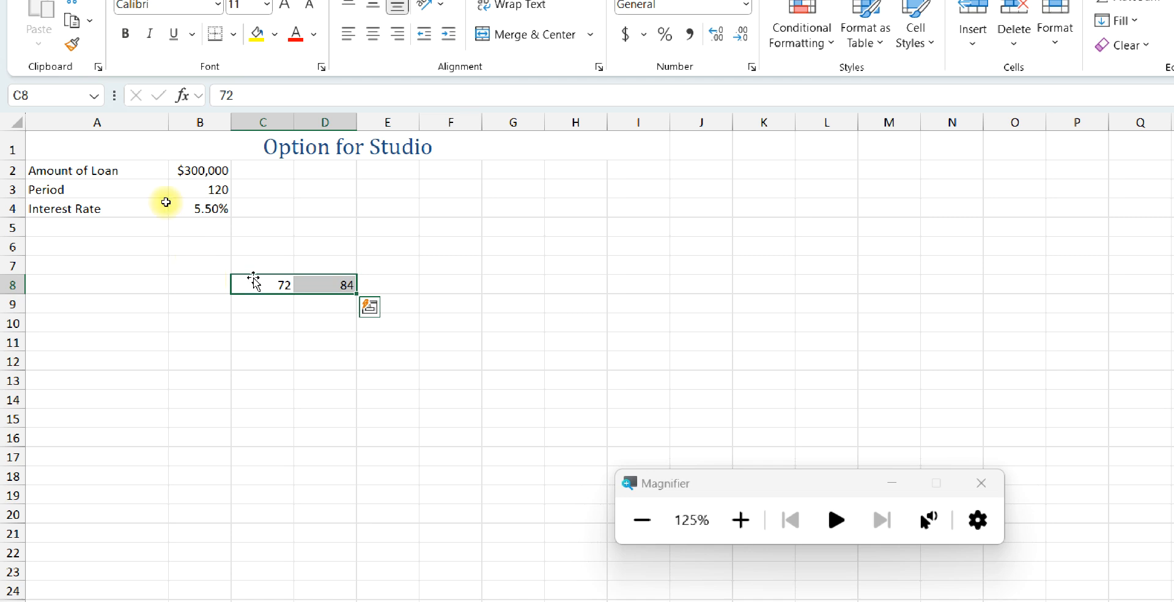
{"action": "left_click", "coordinate": [125, 34]}
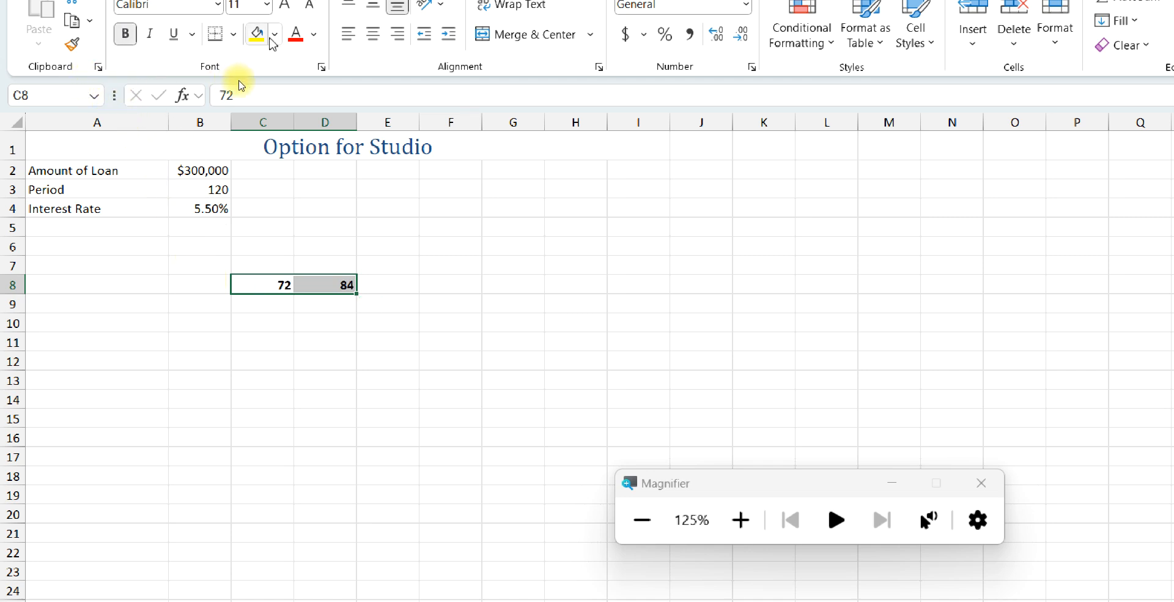
Step: Center the period values in C8:D8 and extend their series across row 8 to 144 in I8
{"action": "left_click", "coordinate": [373, 34]}
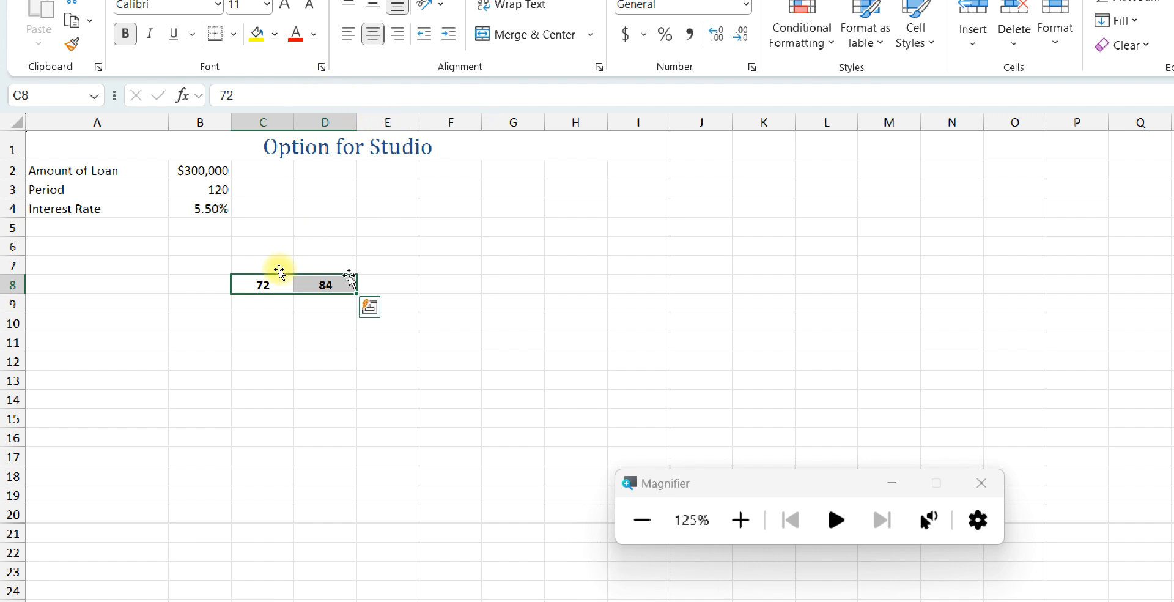
{"action": "left_click", "coordinate": [260, 280]}
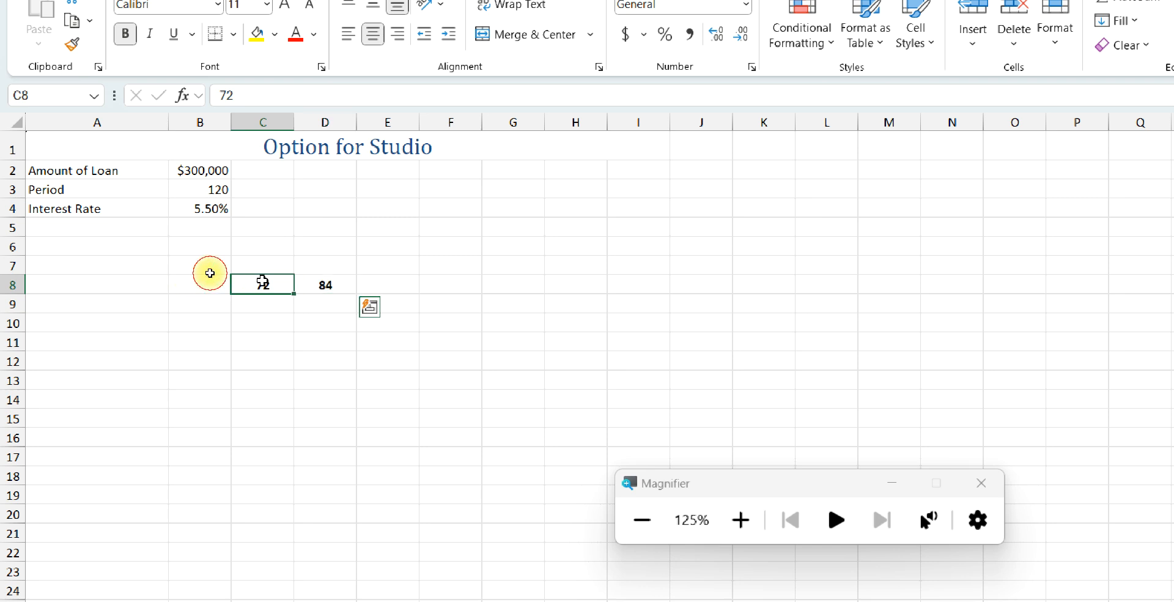
{"action": "left_click_drag", "start_coordinate": [281, 279], "coordinate": [330, 285]}
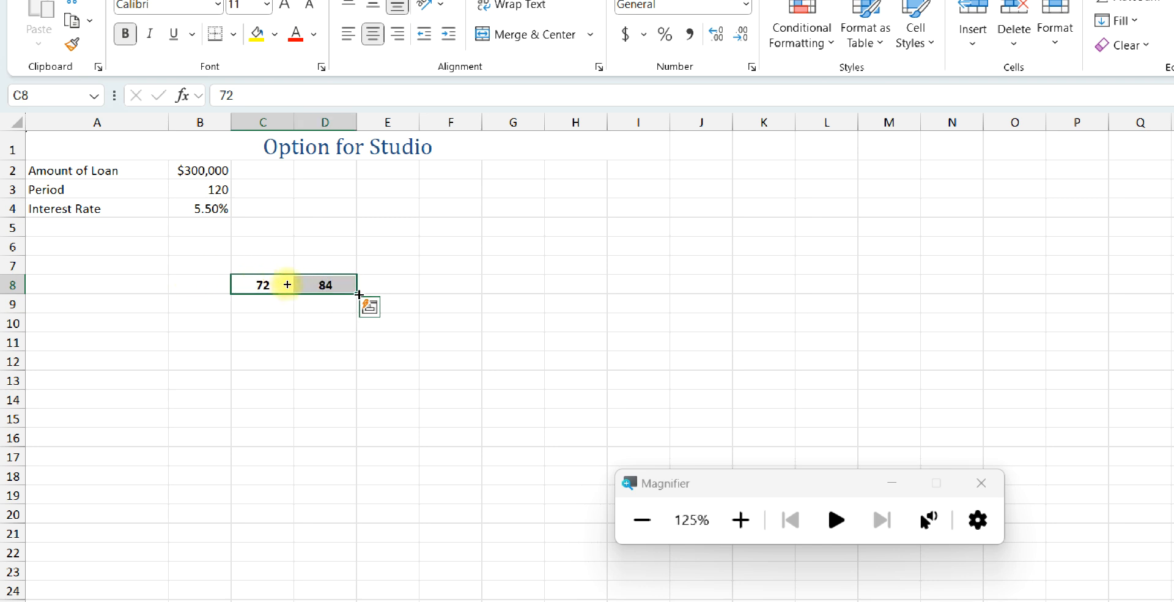
{"action": "left_click_drag", "start_coordinate": [358, 294], "coordinate": [650, 283]}
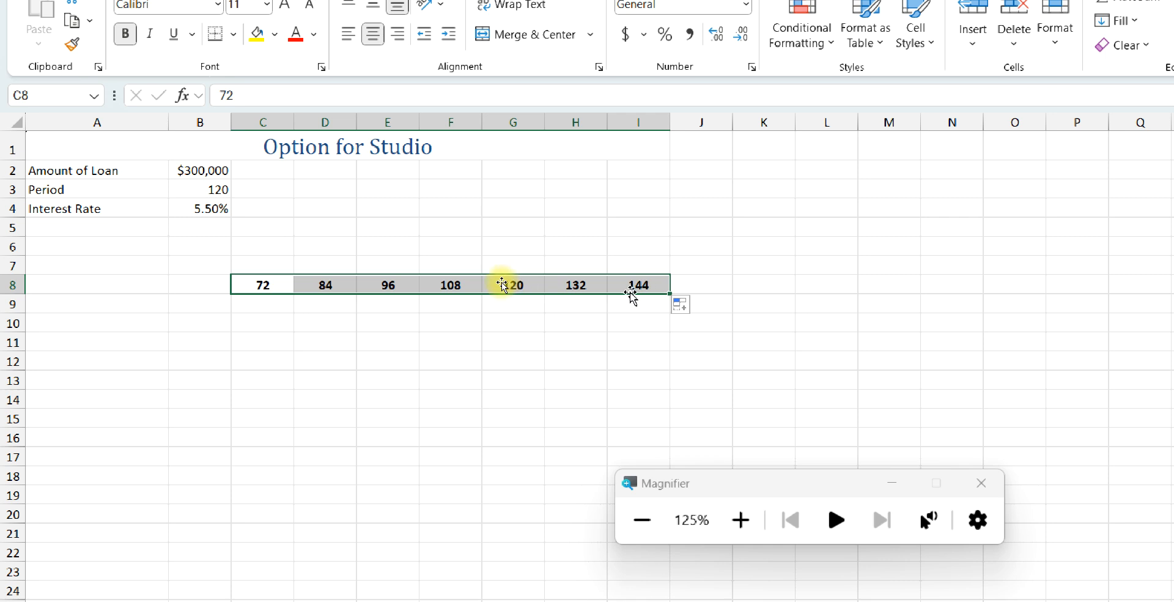
Step: Enter 12.0% in B9 and 11.50% in B10, and extend the interest rate series down to 4.00% in B25
{"action": "left_click_drag", "start_coordinate": [220, 304], "coordinate": [211, 303]}
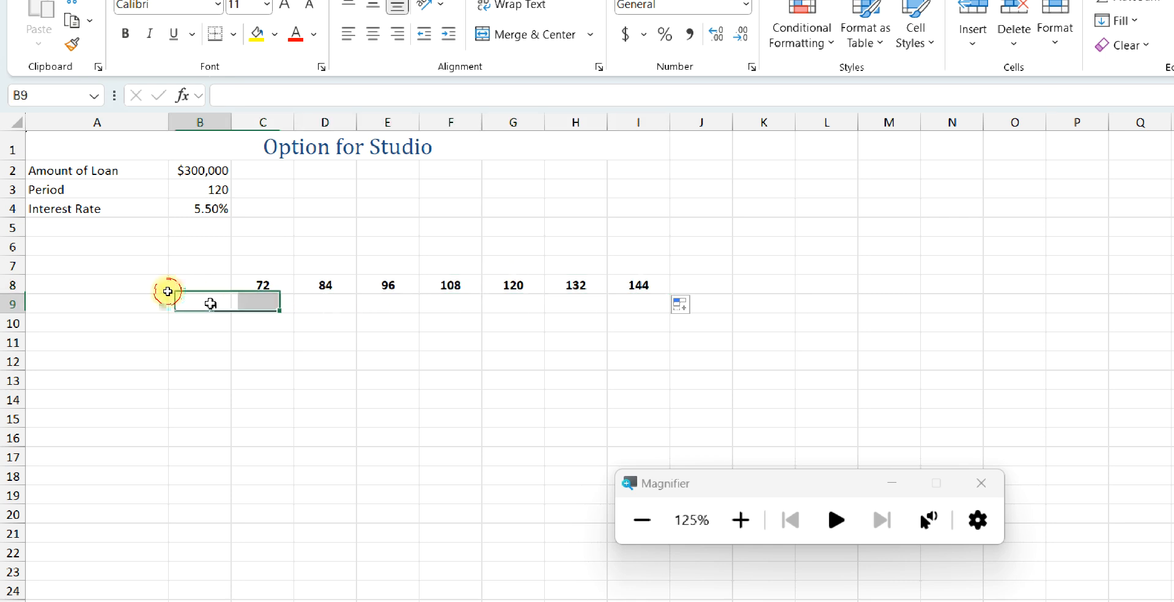
{"action": "left_click", "coordinate": [209, 304]}
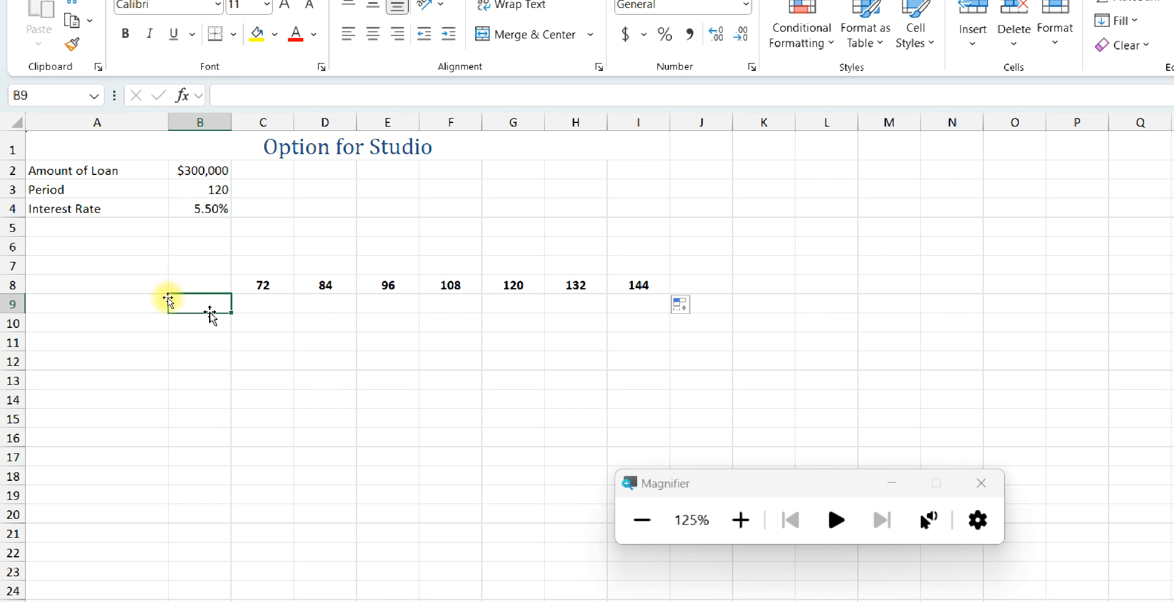
{"action": "type", "text": "12.0"}
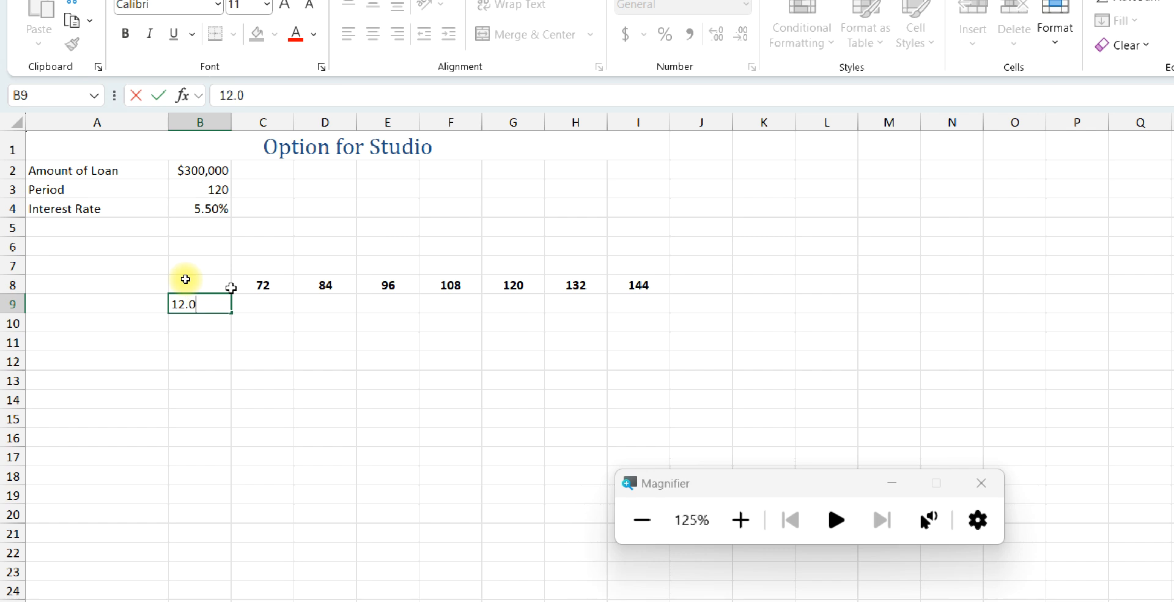
{"action": "type", "text": "%"}
{"action": "key", "text": "Return"}
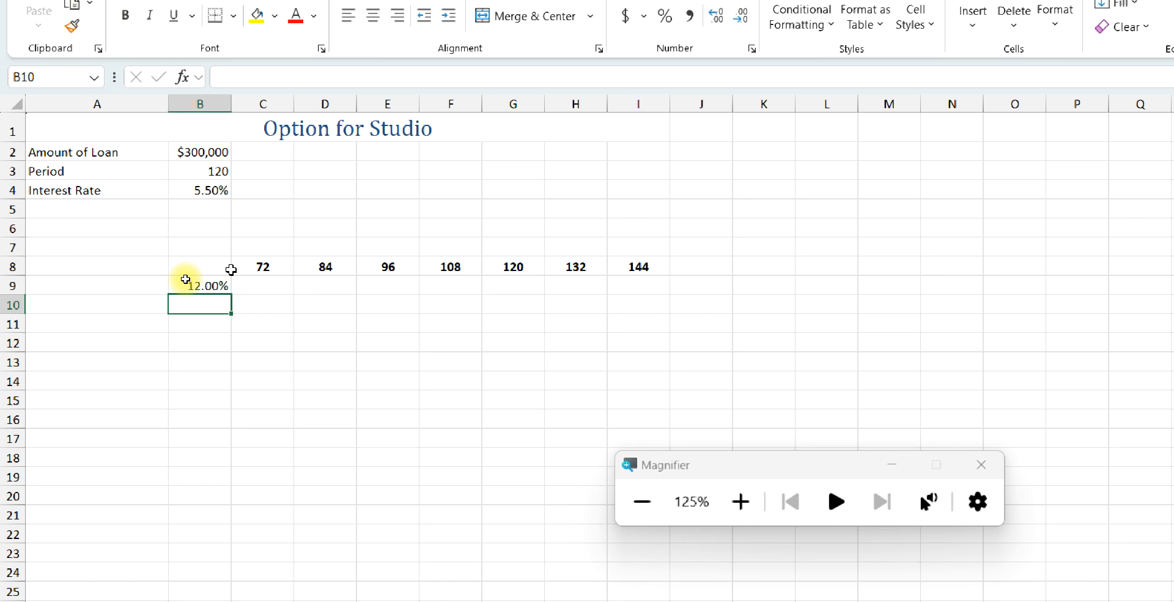
{"action": "type", "text": "1"}
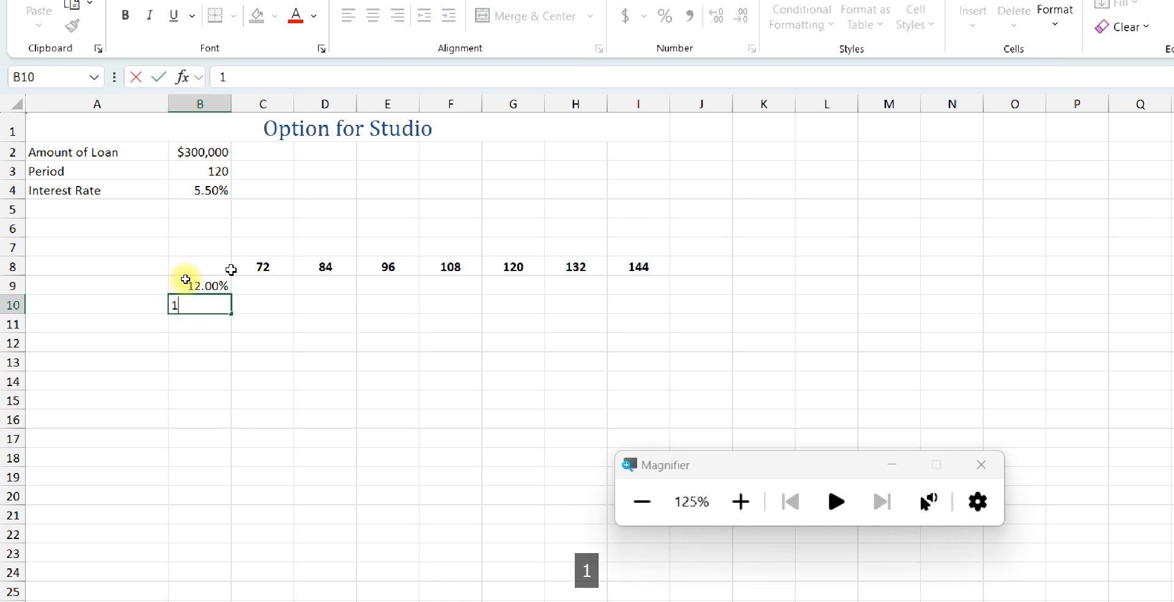
{"action": "type", "text": "1.50"}
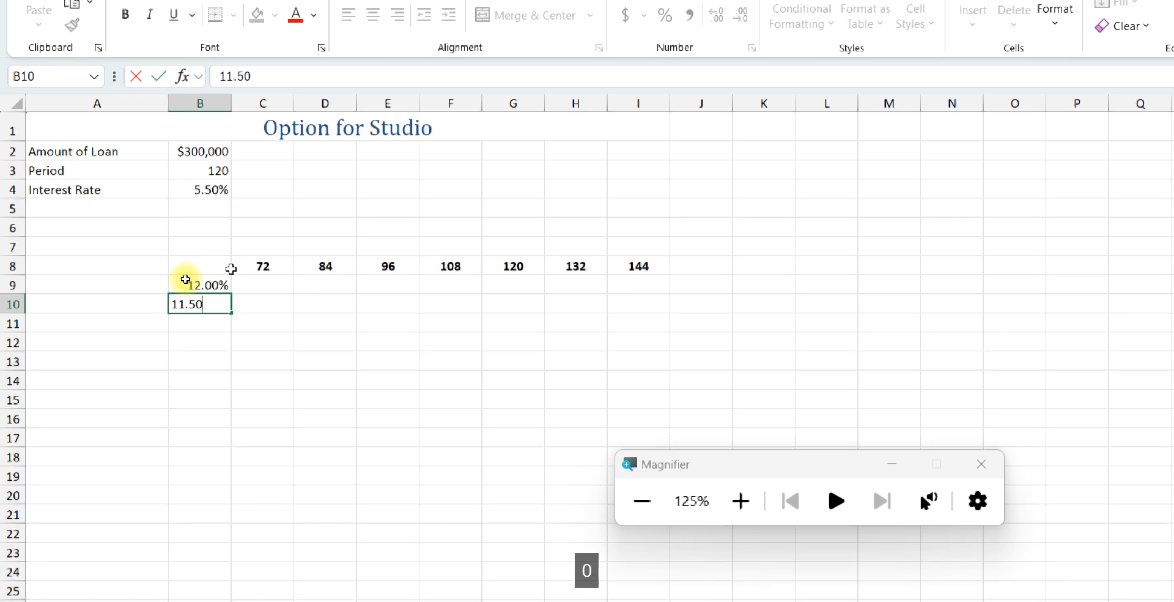
{"action": "type", "text": "%"}
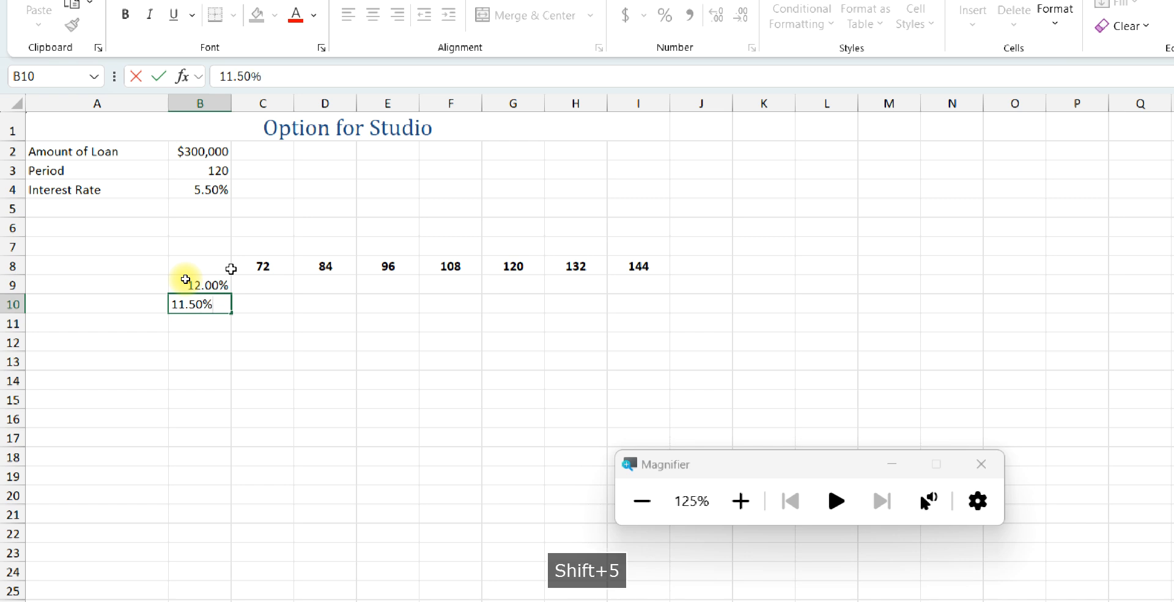
{"action": "key", "text": "Return"}
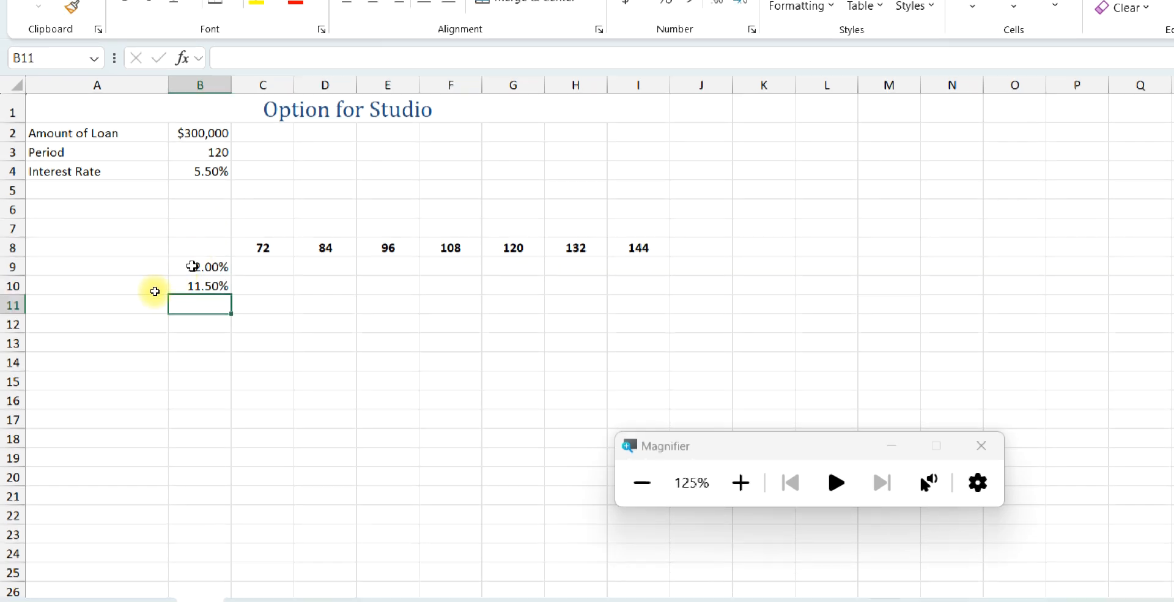
{"action": "left_click_drag", "start_coordinate": [193, 266], "coordinate": [191, 292]}
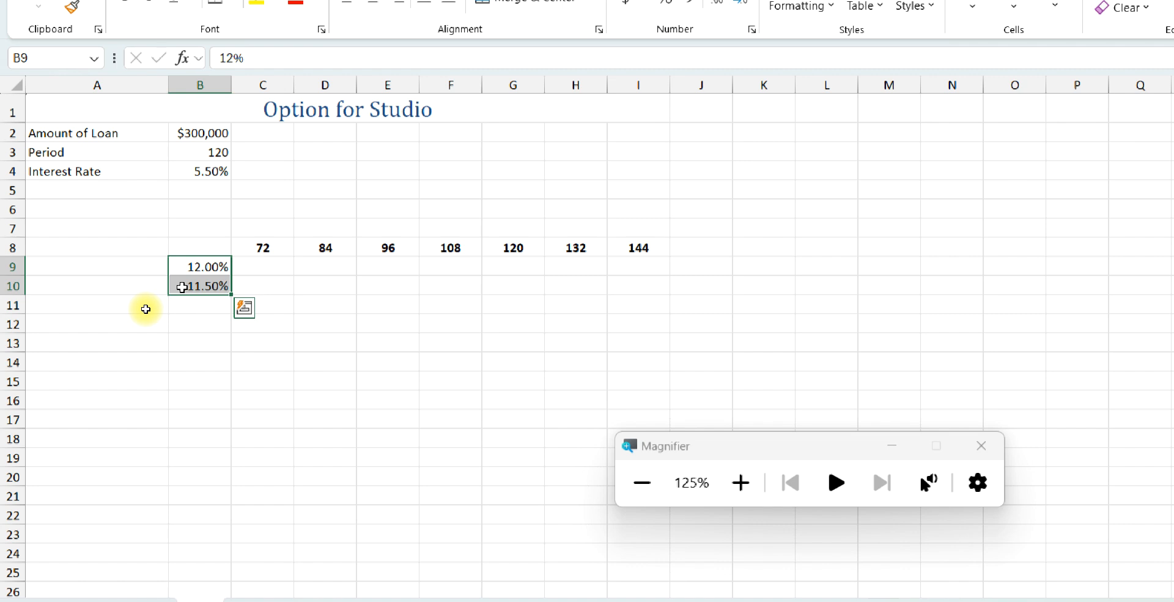
{"action": "left_click_drag", "start_coordinate": [231, 294], "coordinate": [239, 575]}
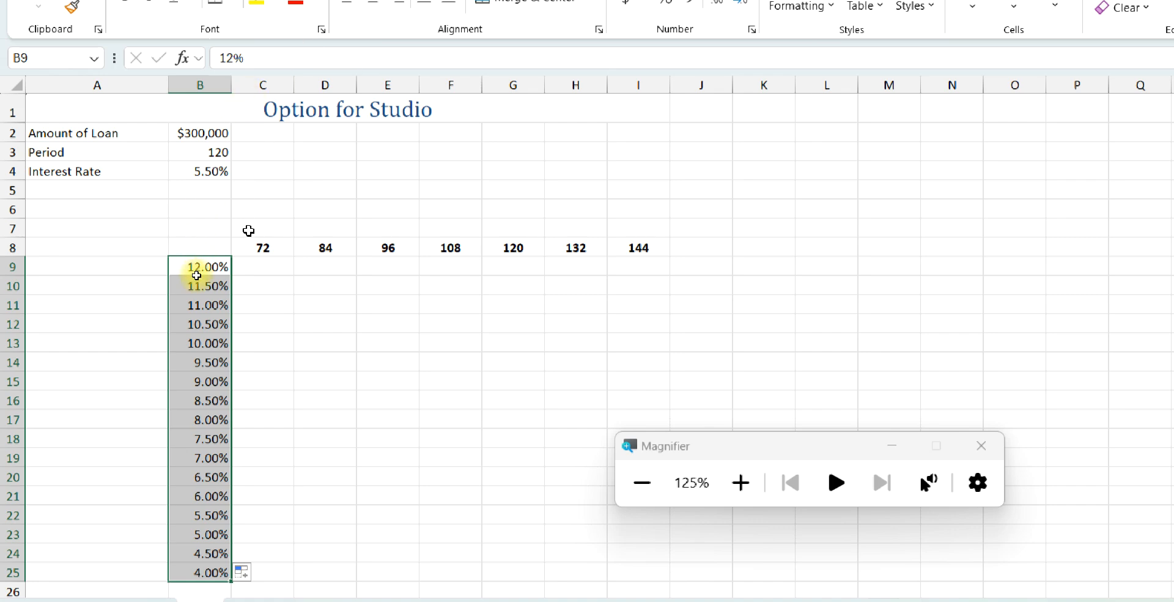
Step: Enter the heading "Payment Options" in cell C6
{"action": "left_click", "coordinate": [250, 209]}
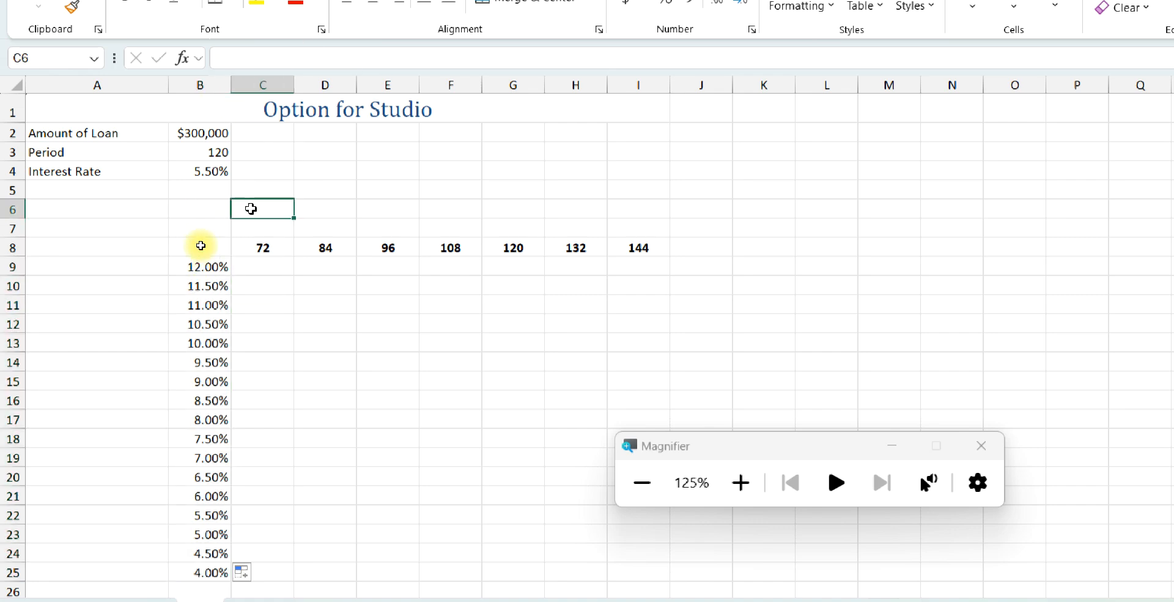
{"action": "type", "text": "Payme"}
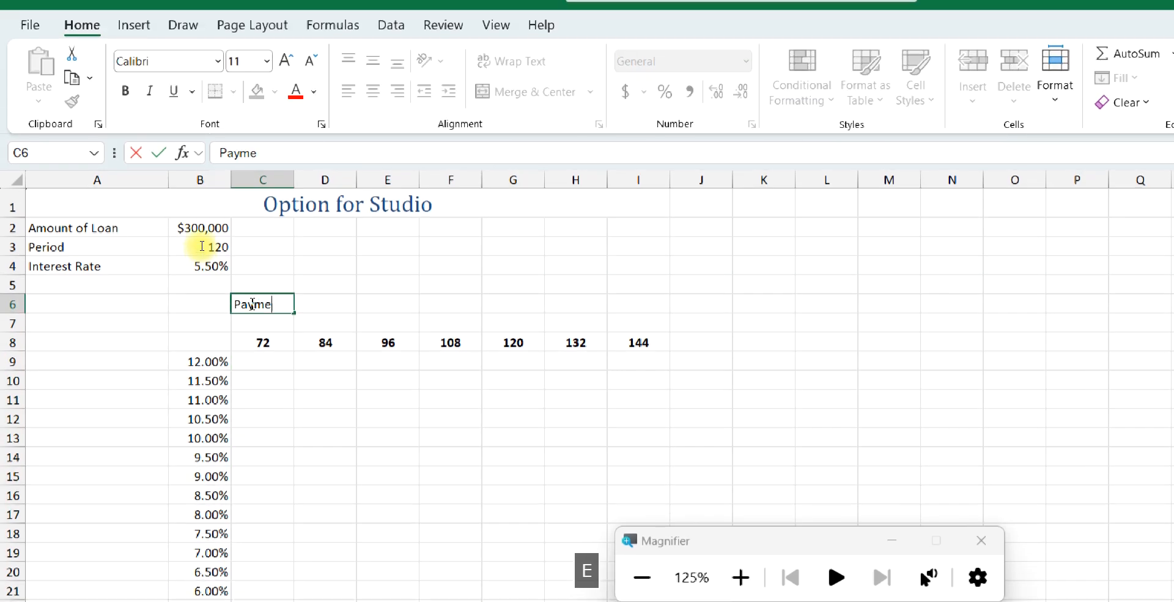
{"action": "type", "text": "nt Option"}
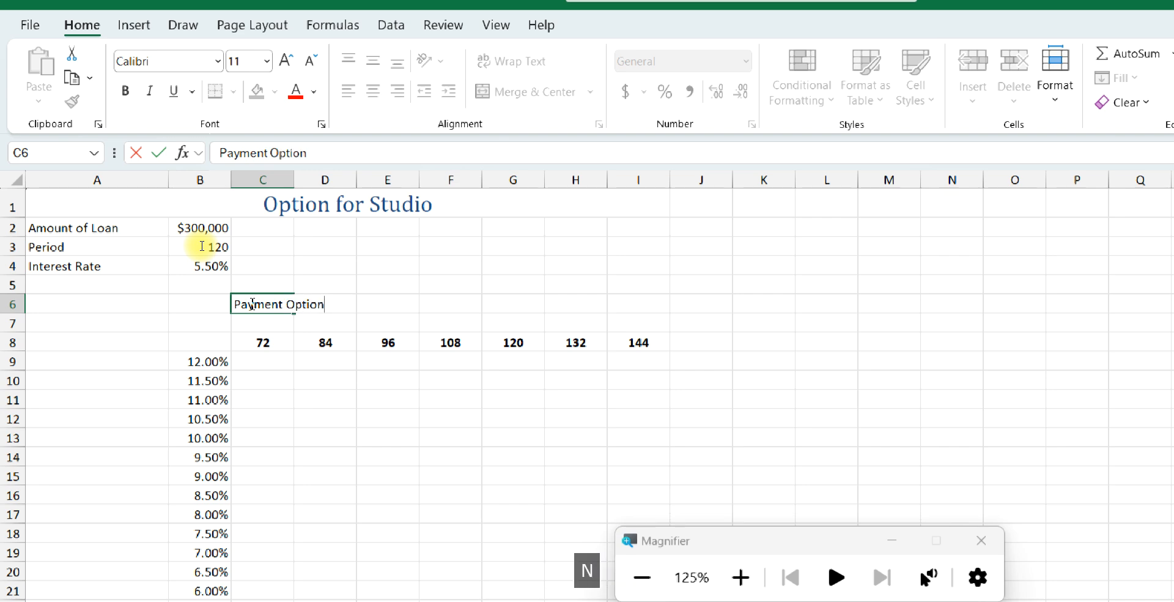
{"action": "type", "text": "s"}
{"action": "key", "text": "Return"}
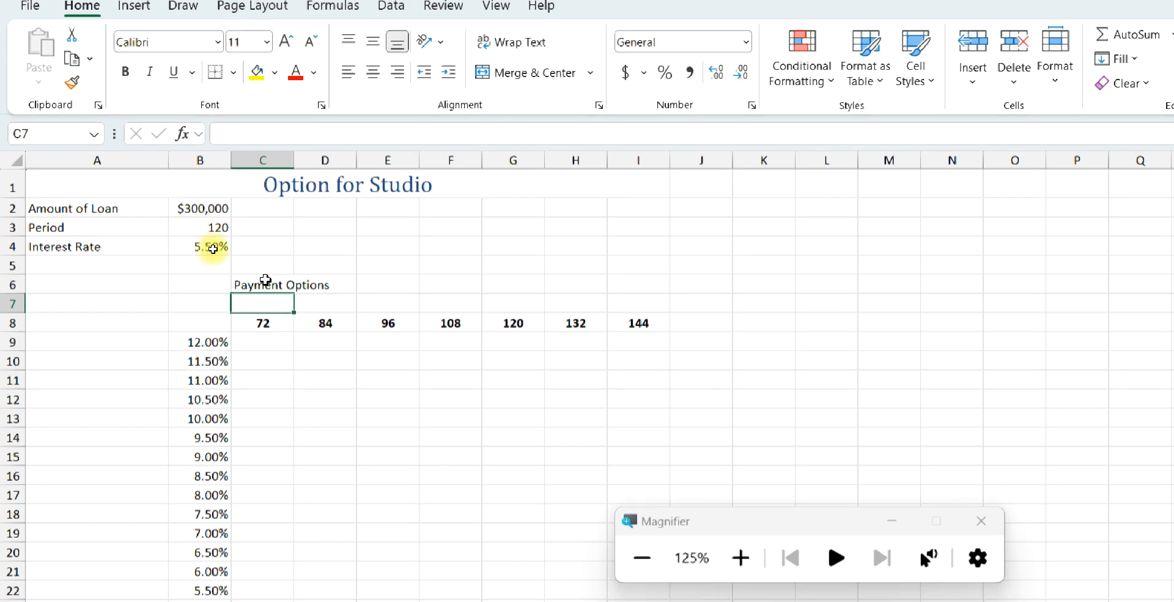
Step: Merge and center the "Payment Options" heading across C6:I6 and apply the Heading 1 cell style
{"action": "left_click", "coordinate": [260, 286]}
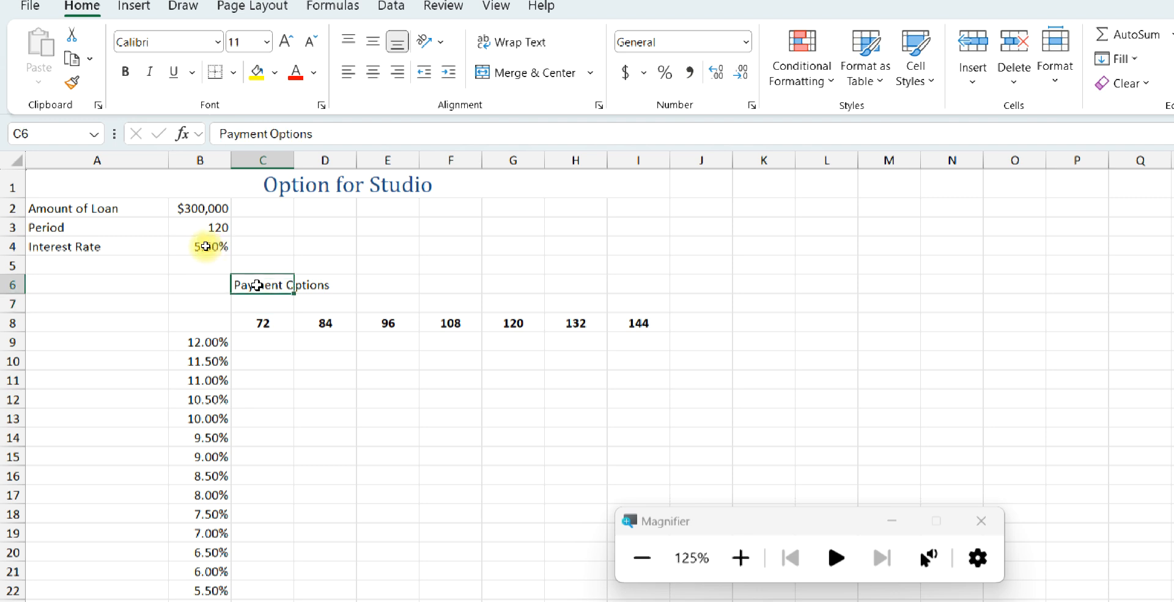
{"action": "left_click_drag", "start_coordinate": [257, 285], "coordinate": [622, 285]}
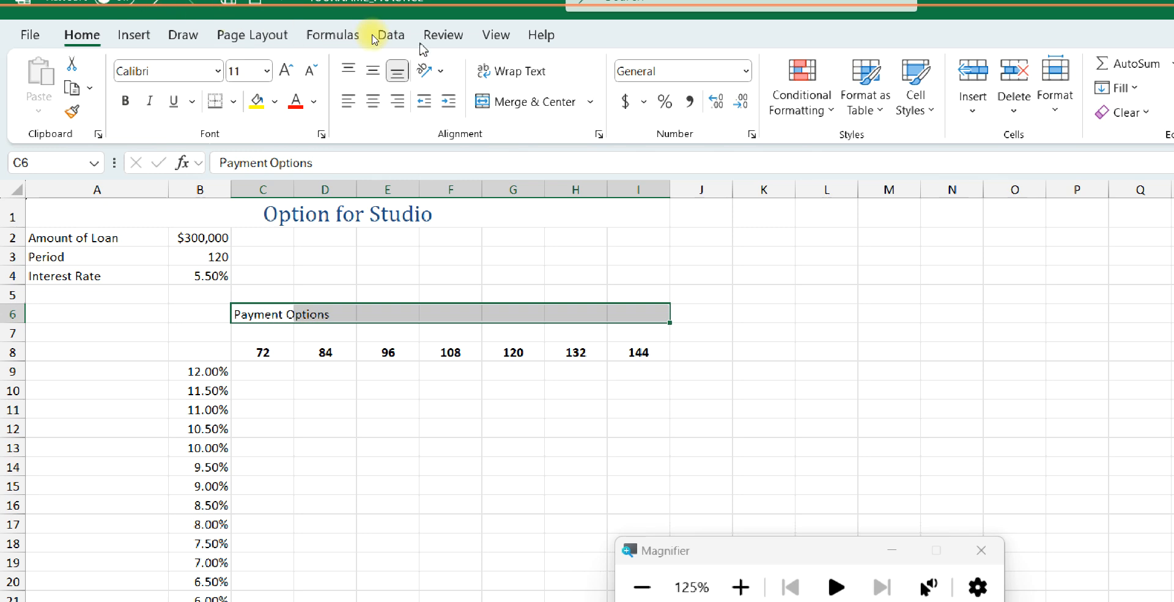
{"action": "left_click", "coordinate": [508, 103]}
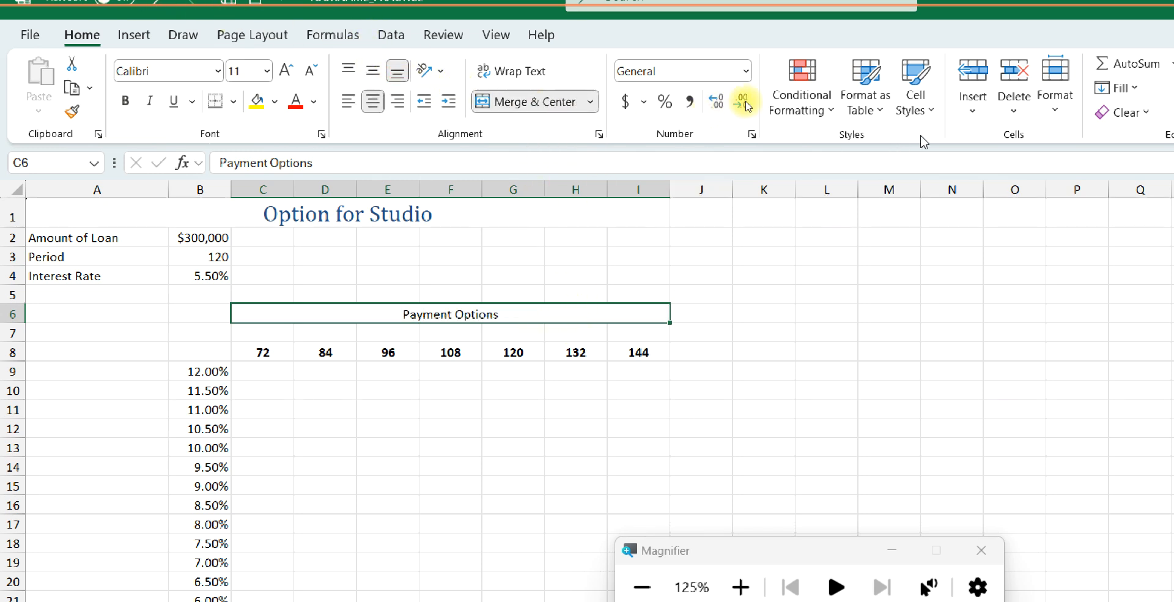
{"action": "left_click", "coordinate": [915, 92]}
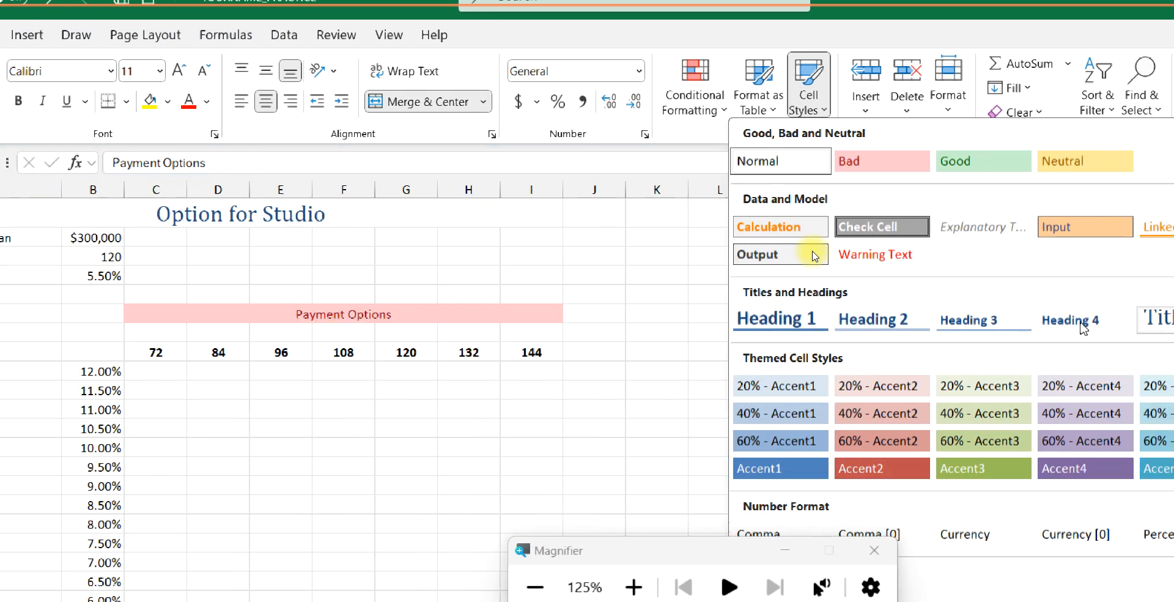
{"action": "left_click", "coordinate": [791, 329]}
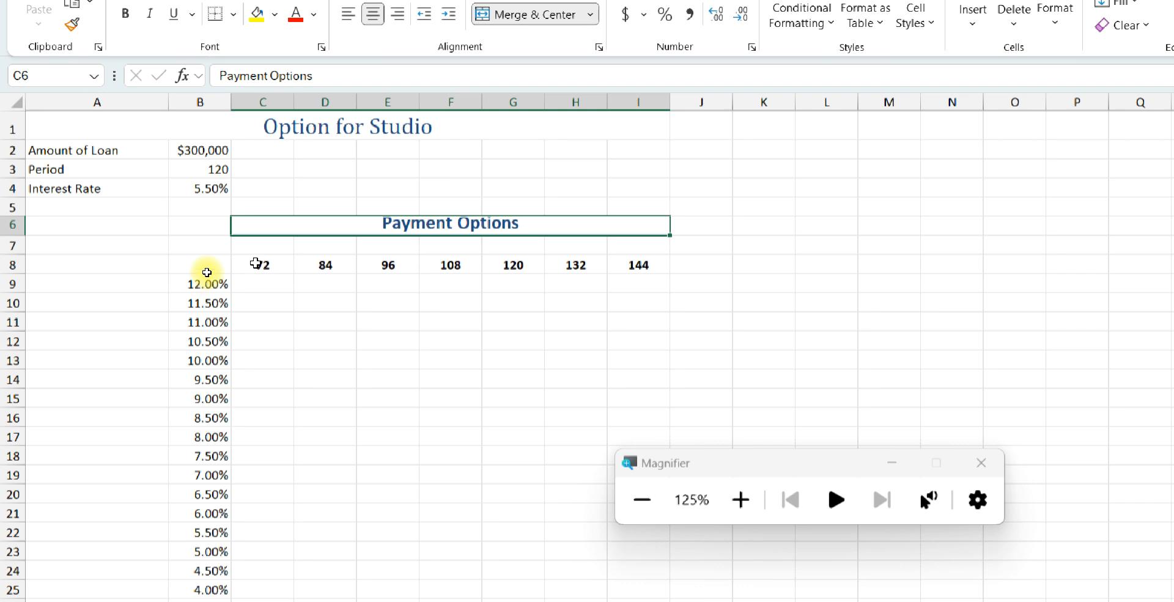
Step: Enter the heading "Number of Payments" in cell C7
{"action": "left_click", "coordinate": [260, 240]}
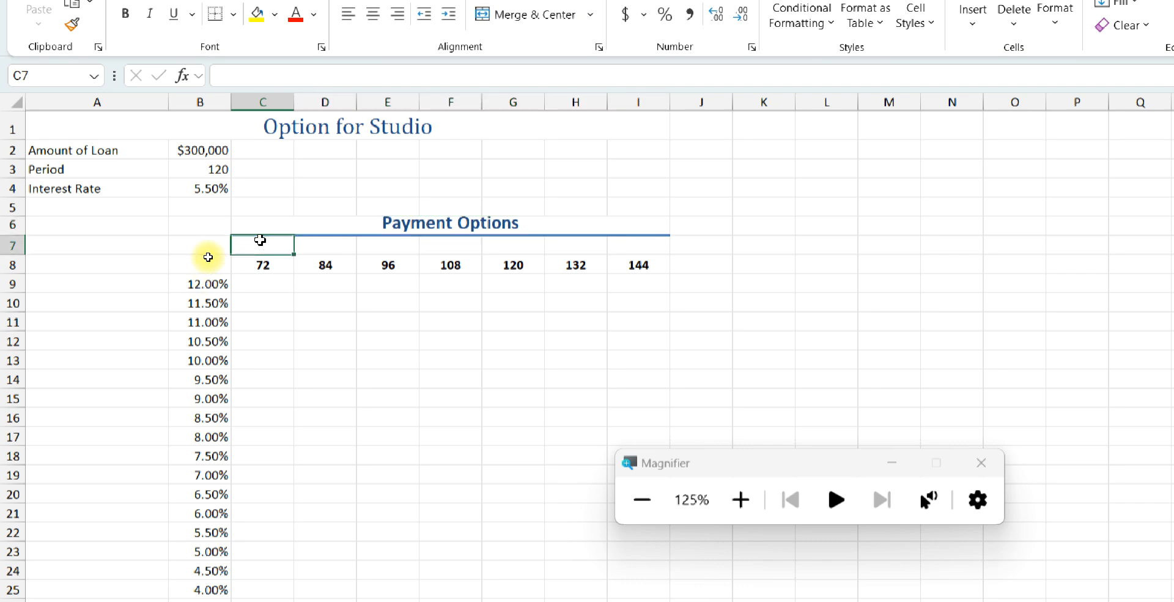
{"action": "type", "text": "Number "}
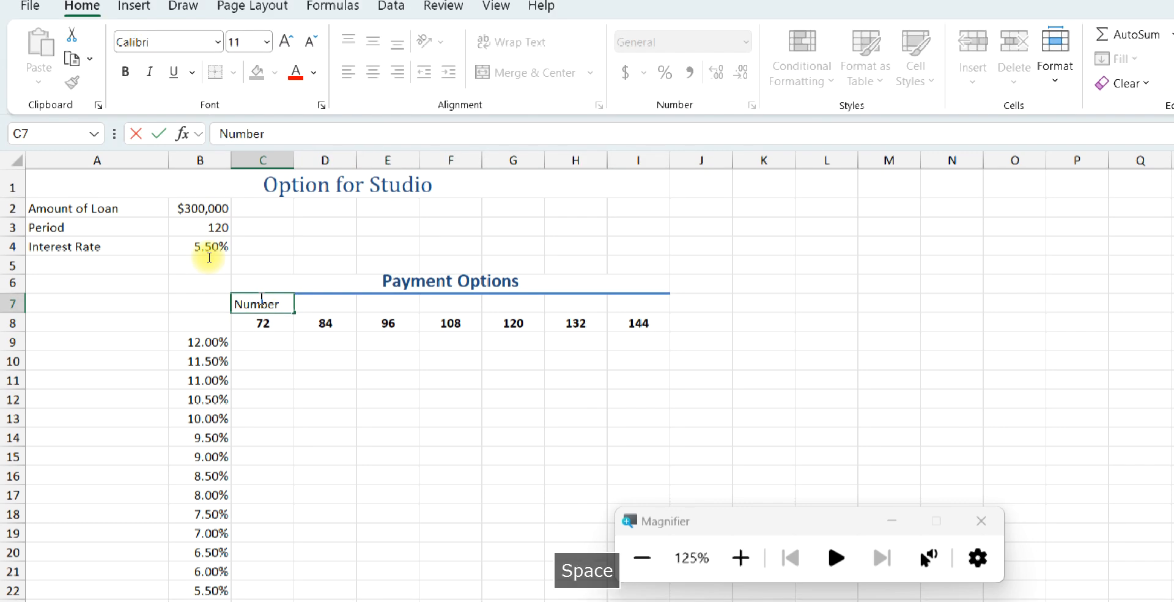
{"action": "type", "text": "of Pa"}
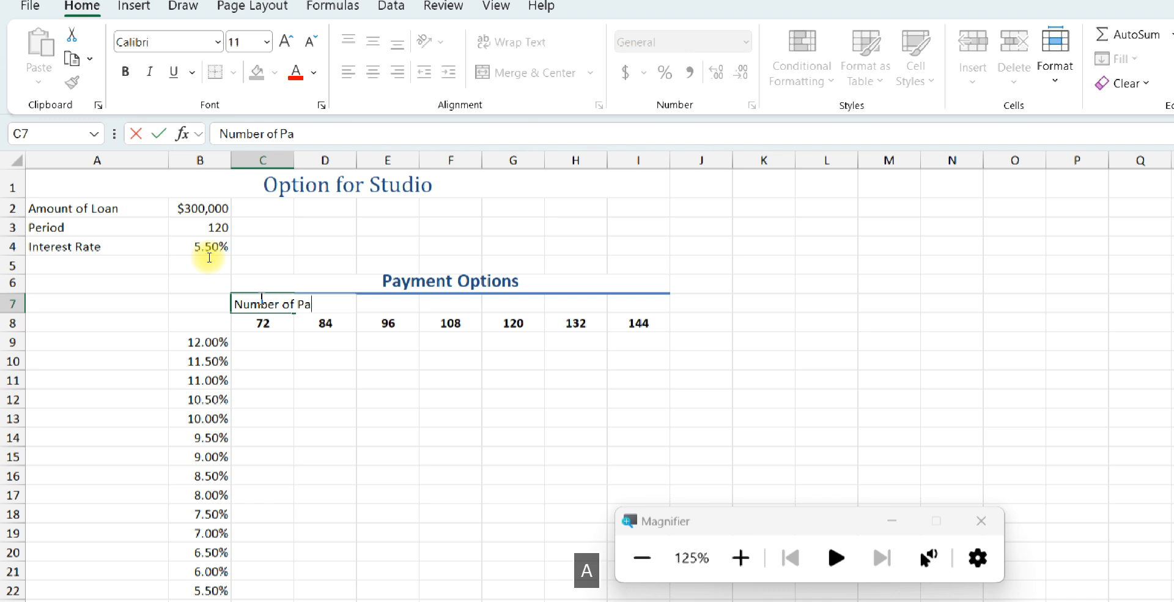
{"action": "type", "text": "yments"}
{"action": "key", "text": "Tab"}
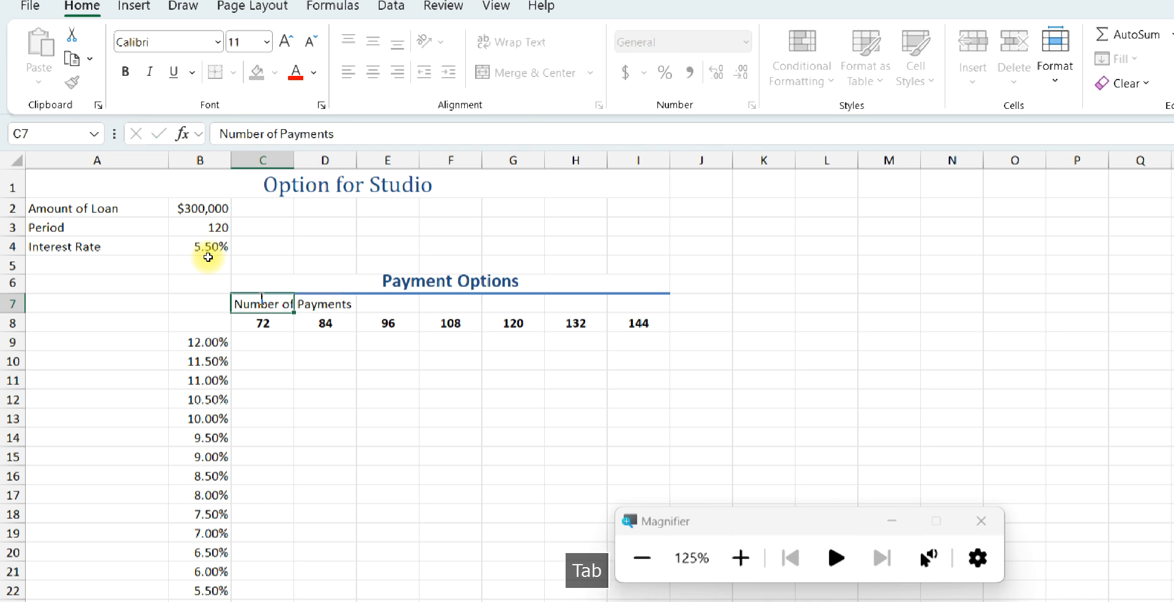
Step: Copy the formatting of the "Payment Options" heading to the "Number of Payments" heading in row 7
{"action": "left_click", "coordinate": [262, 300]}
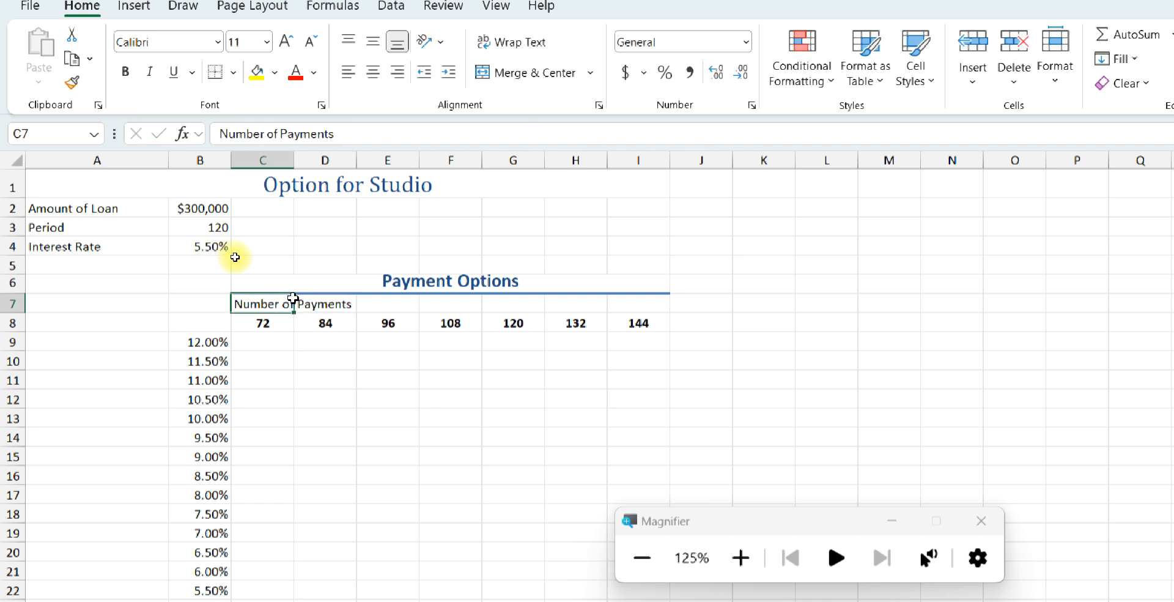
{"action": "left_click_drag", "start_coordinate": [293, 298], "coordinate": [310, 302]}
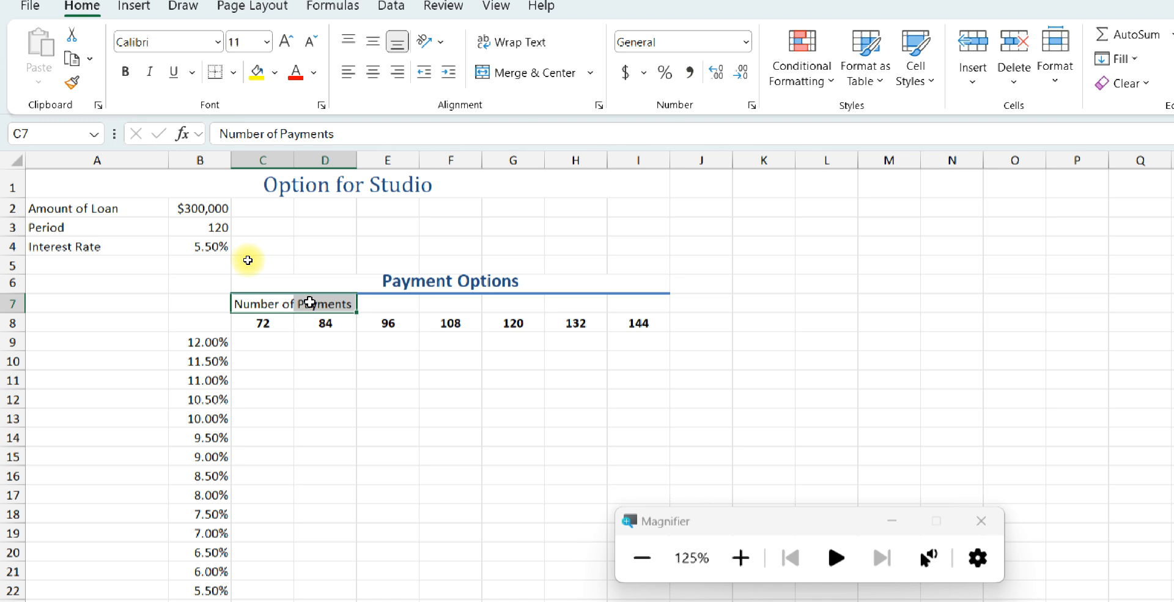
{"action": "left_click", "coordinate": [256, 308]}
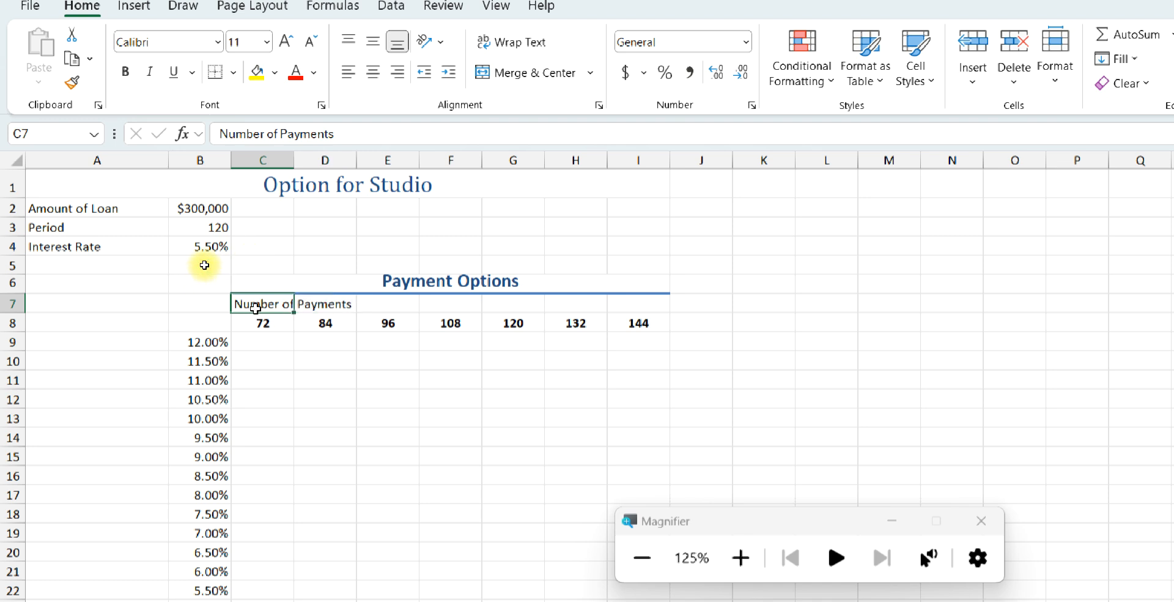
{"action": "left_click", "coordinate": [258, 286]}
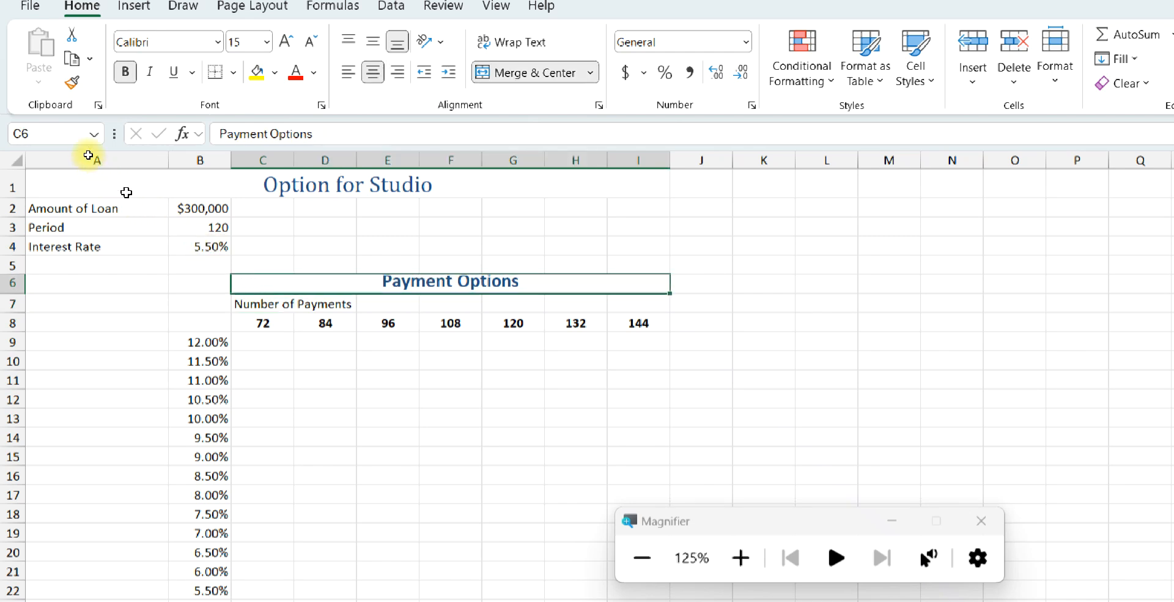
{"action": "left_click", "coordinate": [72, 82]}
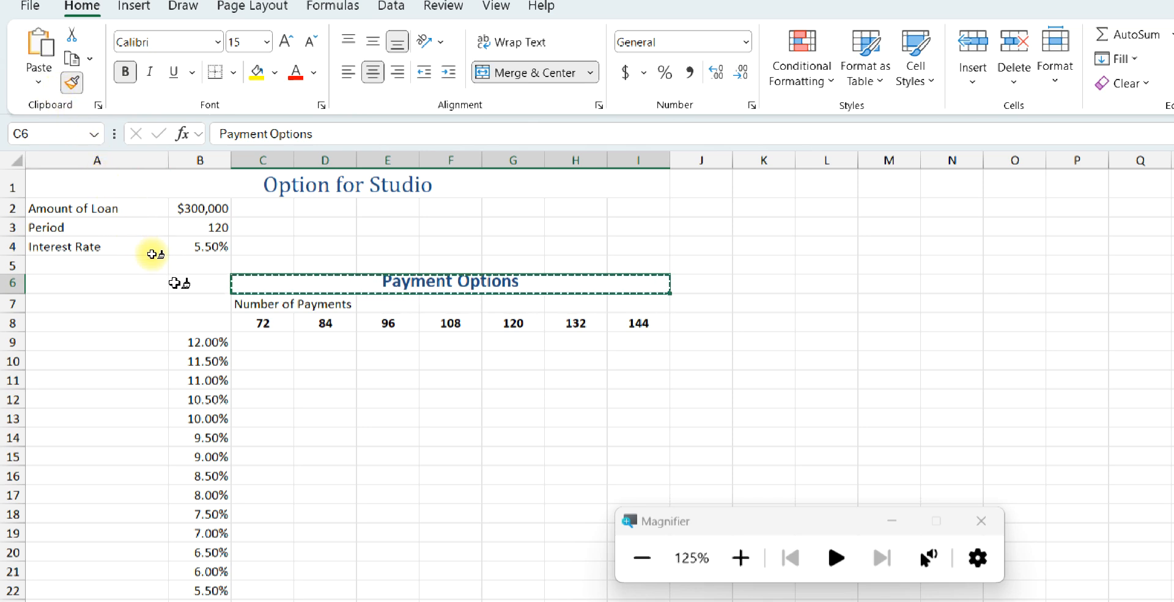
{"action": "left_click", "coordinate": [253, 305]}
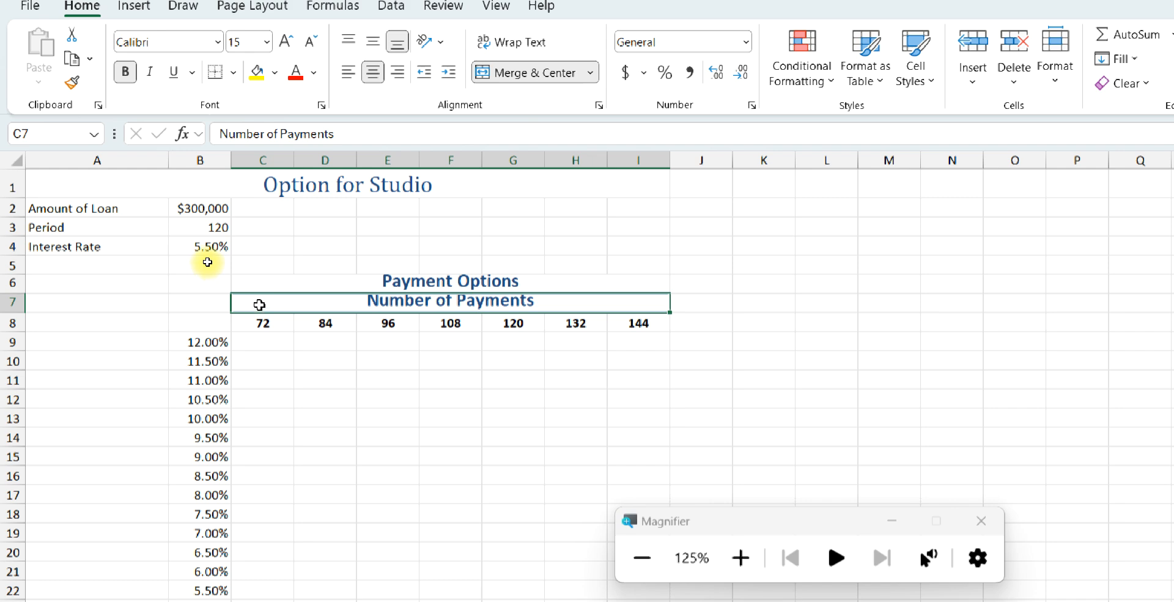
Step: Check the percentage number format and decimal places of the interest rates listed from B9 downward
{"action": "left_click", "coordinate": [196, 341]}
{"action": "left_click_drag", "start_coordinate": [195, 340], "coordinate": [169, 520]}
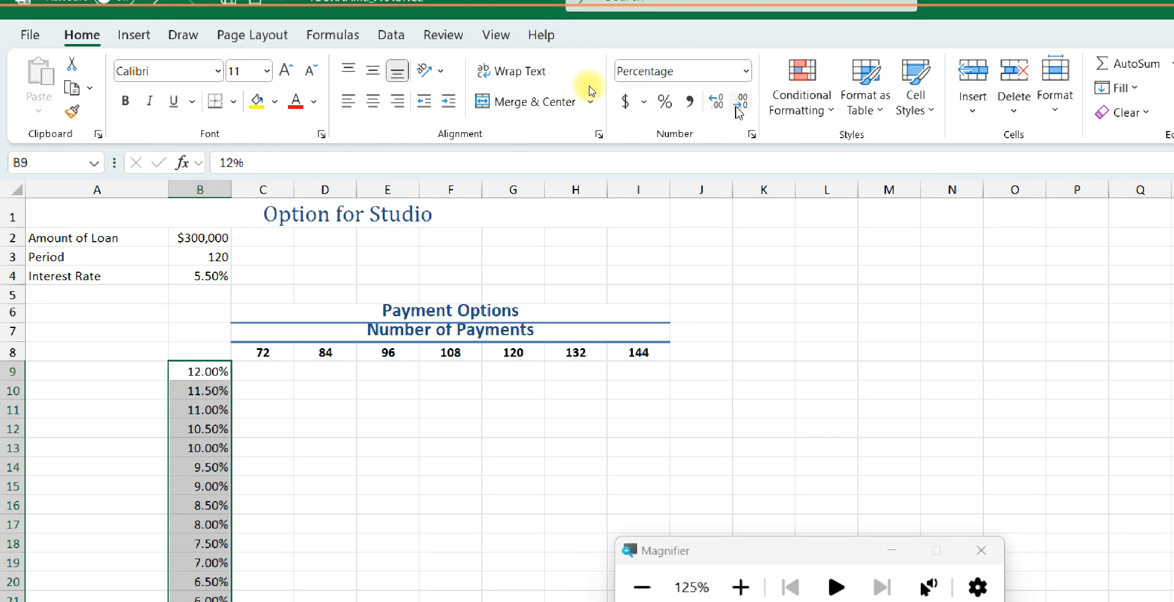
{"action": "left_click", "coordinate": [749, 135]}
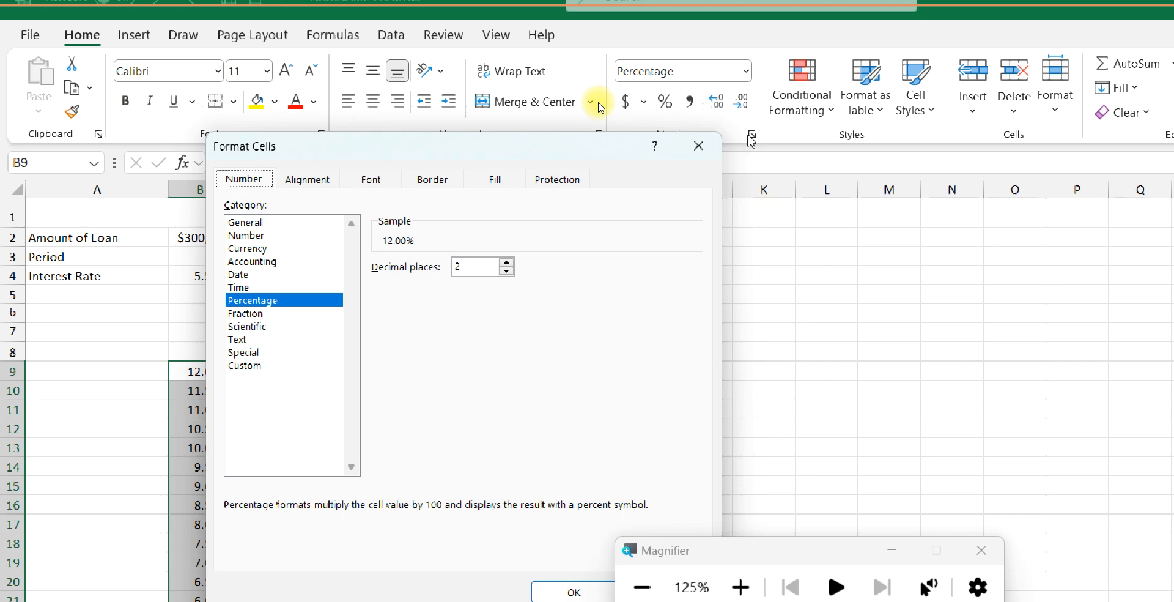
{"action": "left_click", "coordinate": [699, 145]}
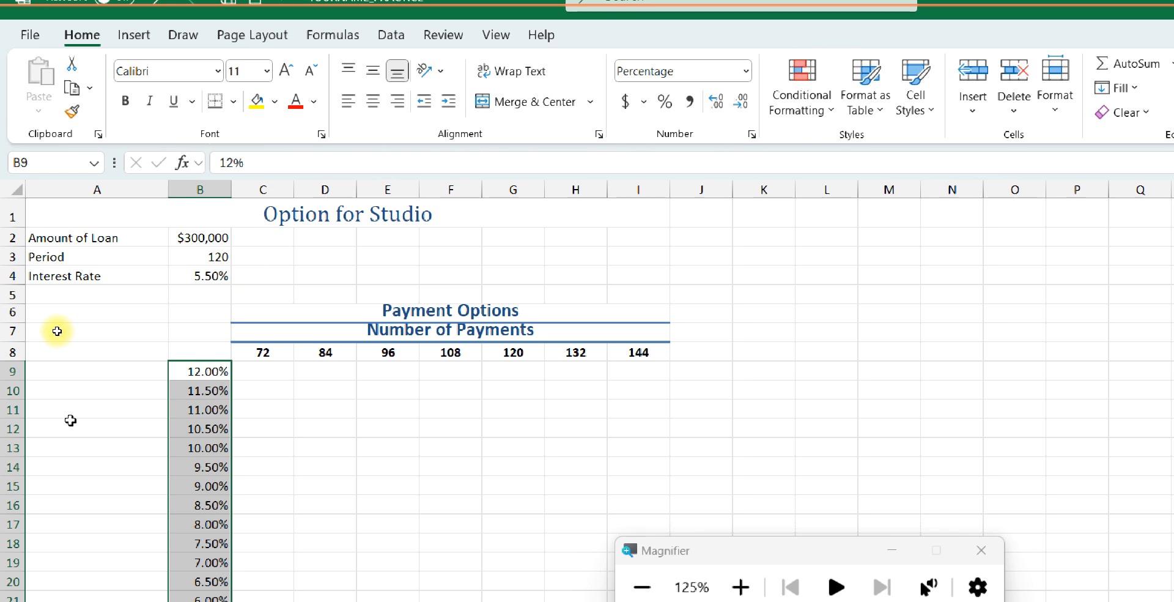
Step: Enter the label "Rates" in cell A8
{"action": "left_click", "coordinate": [49, 350]}
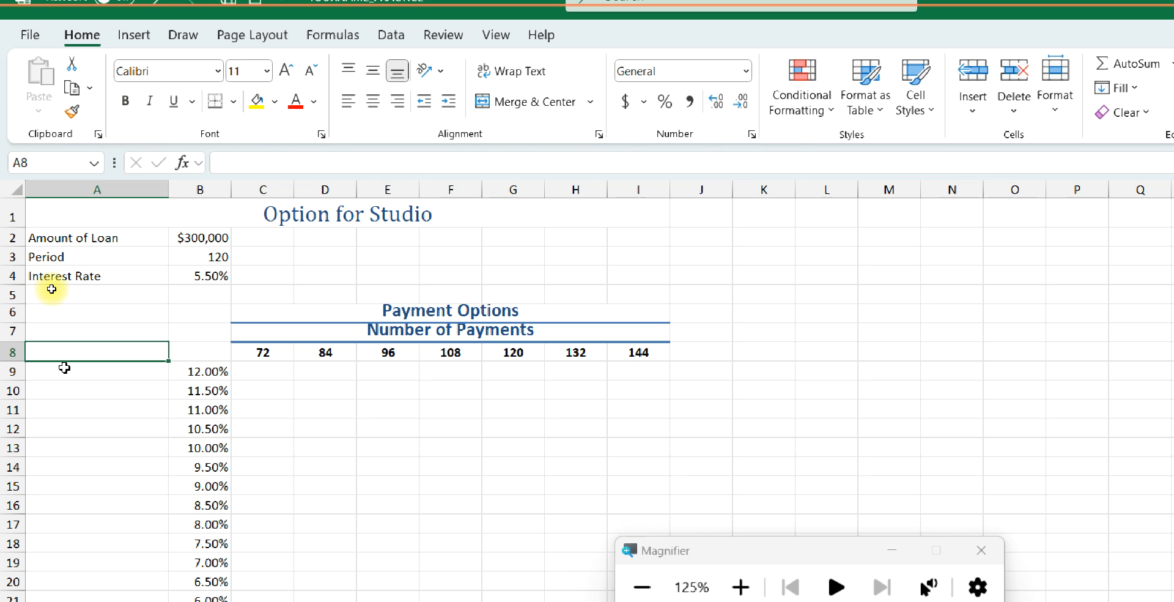
{"action": "type", "text": "Rate"}
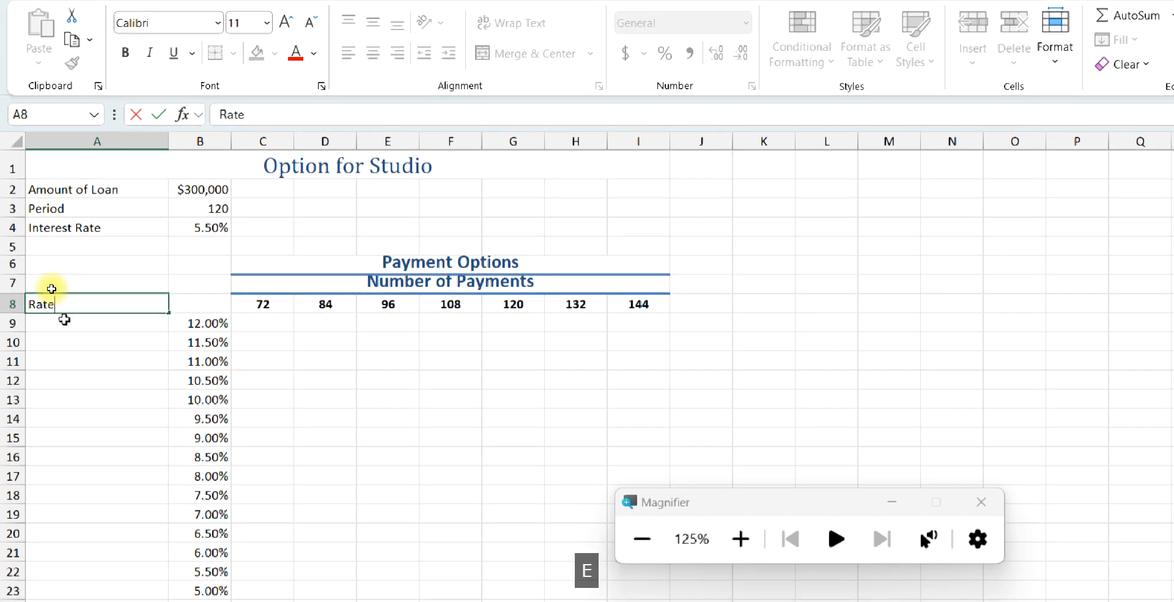
{"action": "key", "text": "Return"}
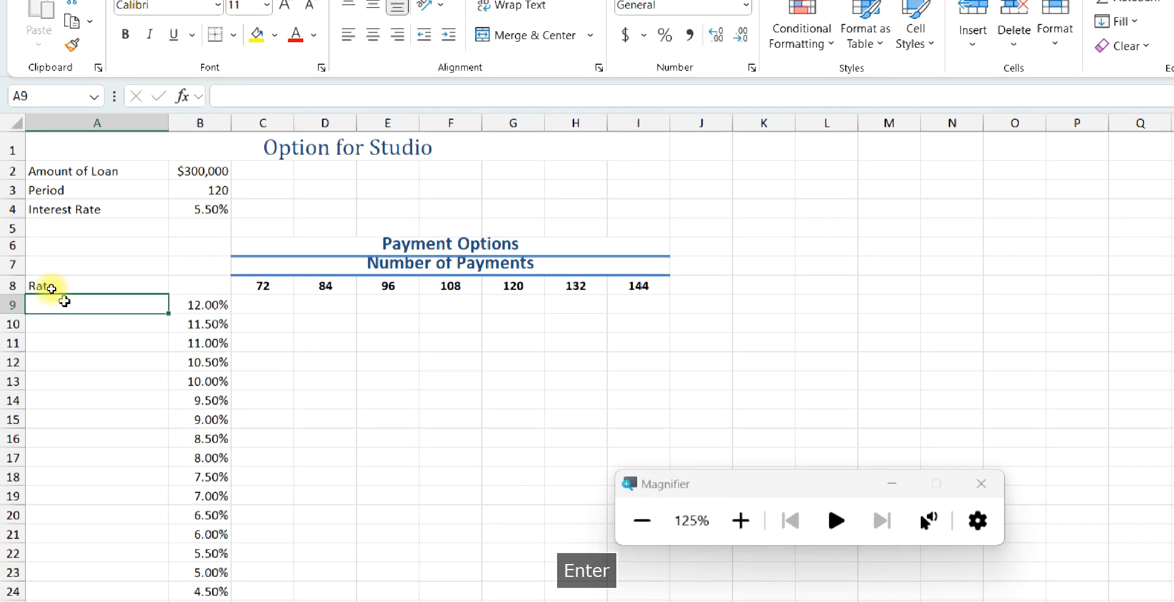
{"action": "left_click", "coordinate": [42, 279]}
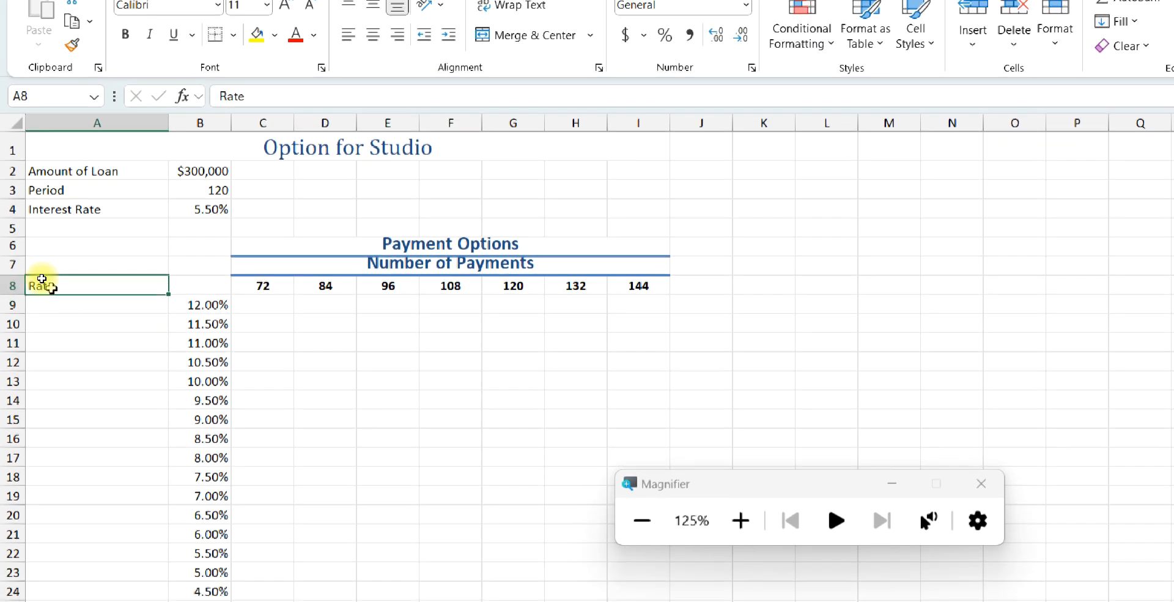
{"action": "double_click", "coordinate": [64, 283]}
{"action": "type", "text": "s"}
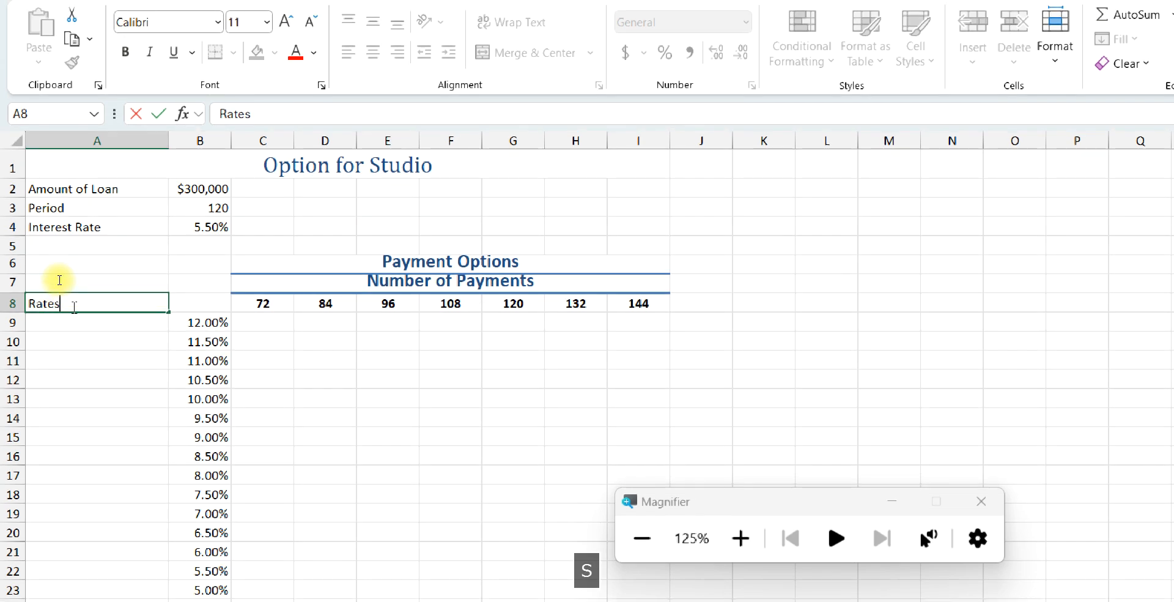
{"action": "key", "text": "Return"}
Step: Merge and center the "Rates" label from A8 down beside the interest rates, and align it to the vertical middle
{"action": "left_click_drag", "start_coordinate": [72, 289], "coordinate": [80, 520]}
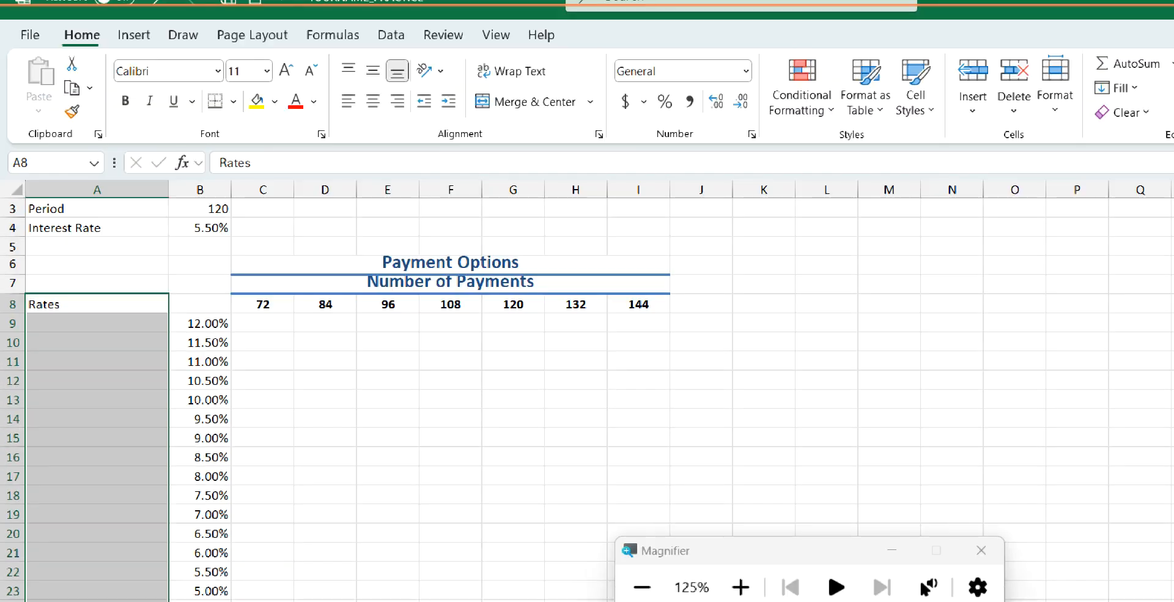
{"action": "left_click", "coordinate": [520, 103]}
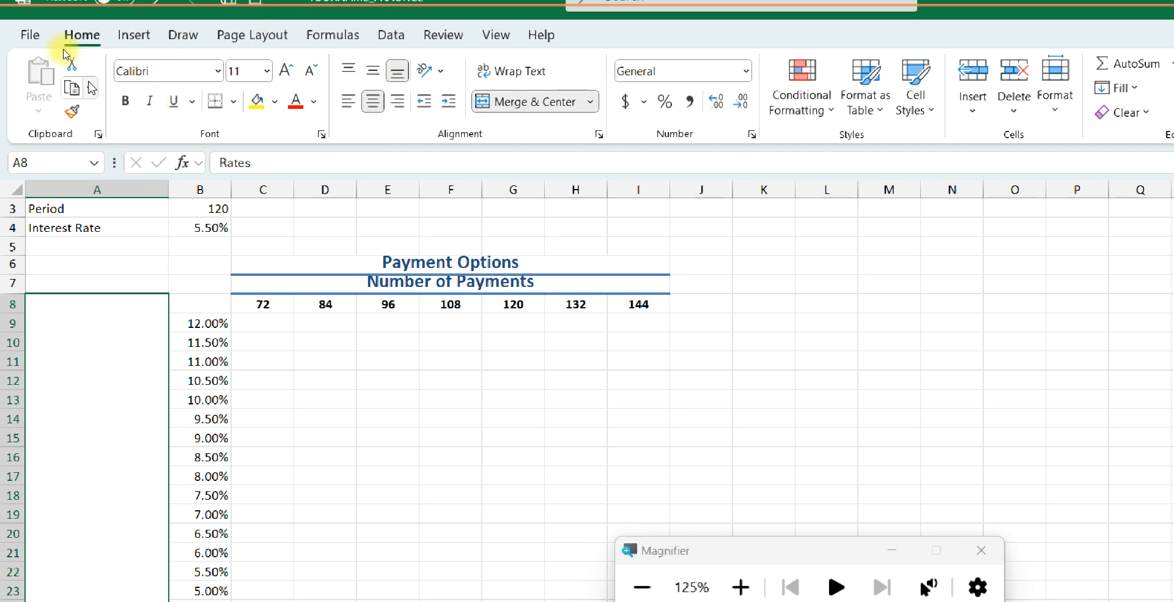
{"action": "left_click", "coordinate": [373, 72]}
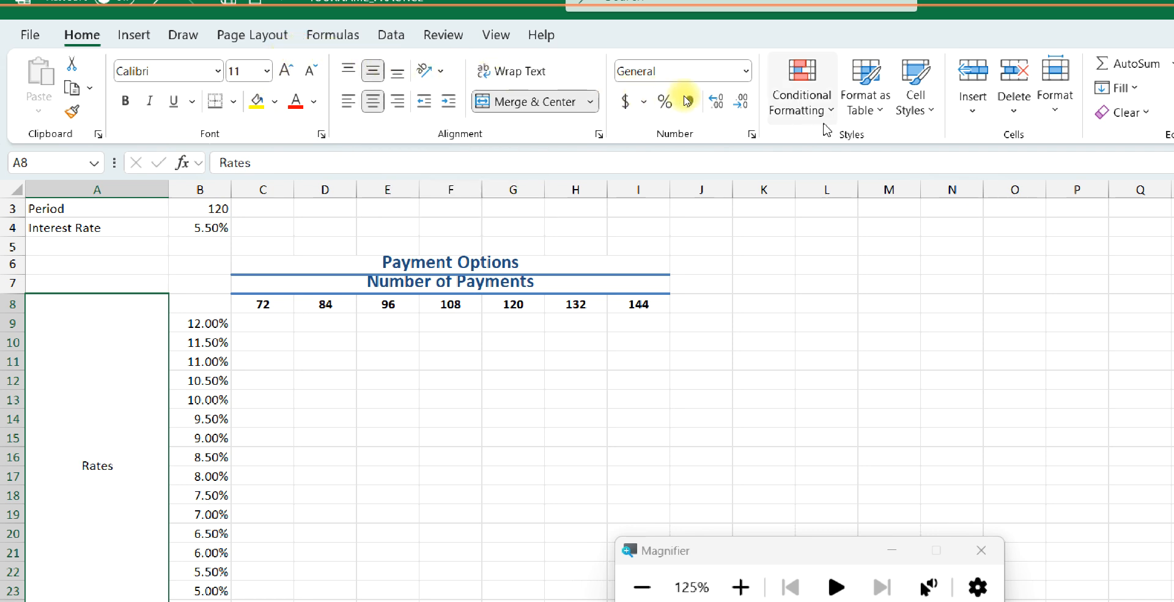
Step: Apply the Output cell style to the merged "Rates" cell in column A
{"action": "left_click", "coordinate": [923, 113]}
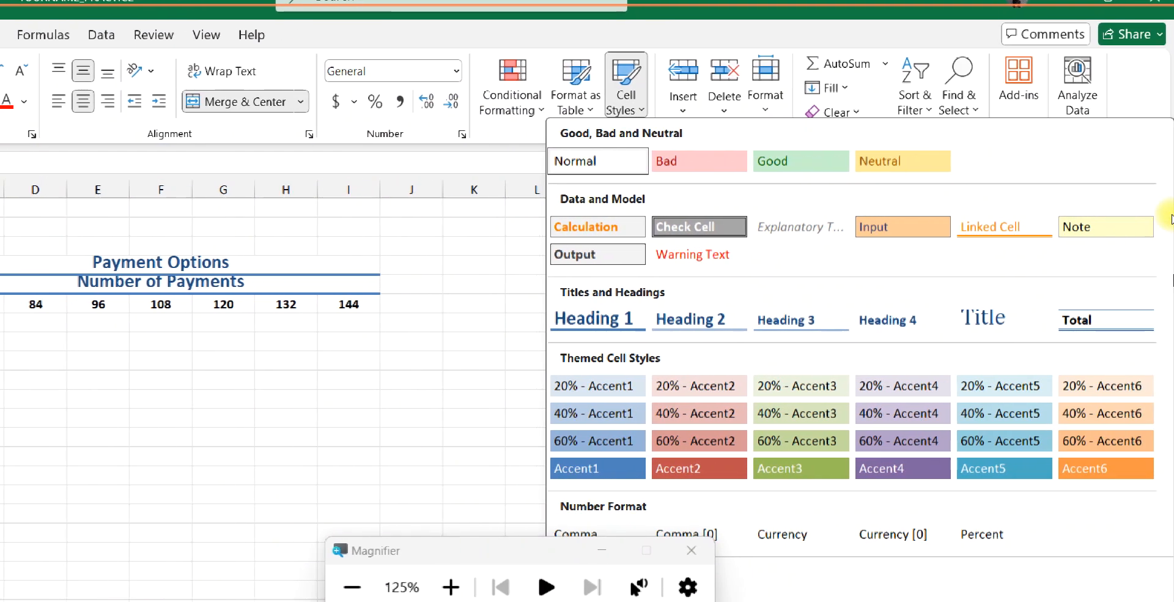
{"action": "left_click", "coordinate": [878, 223]}
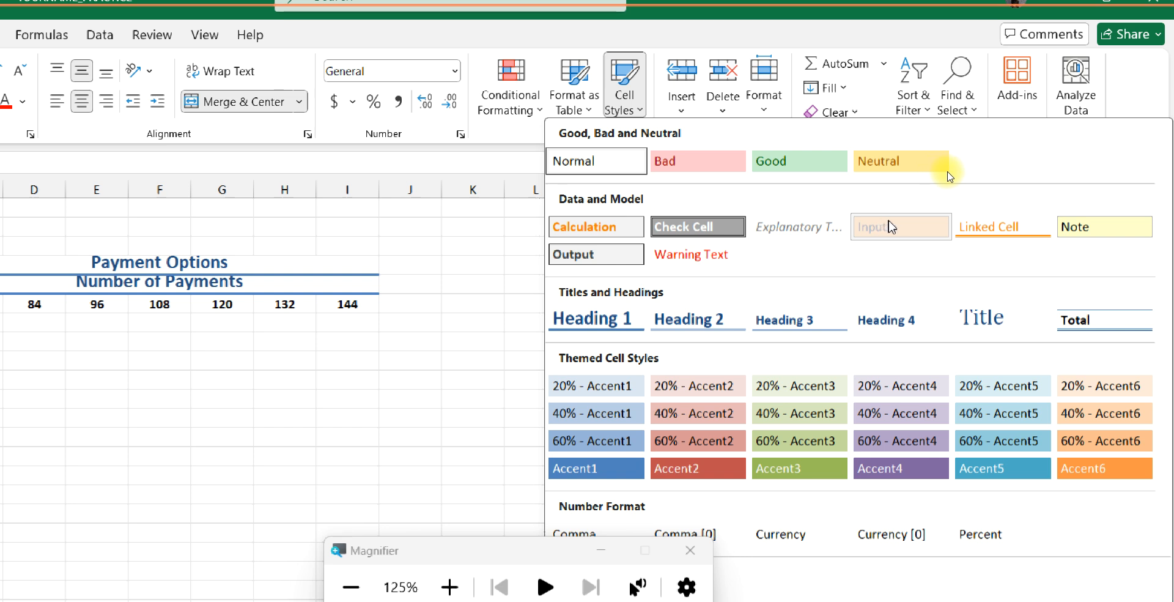
{"action": "left_click", "coordinate": [606, 255]}
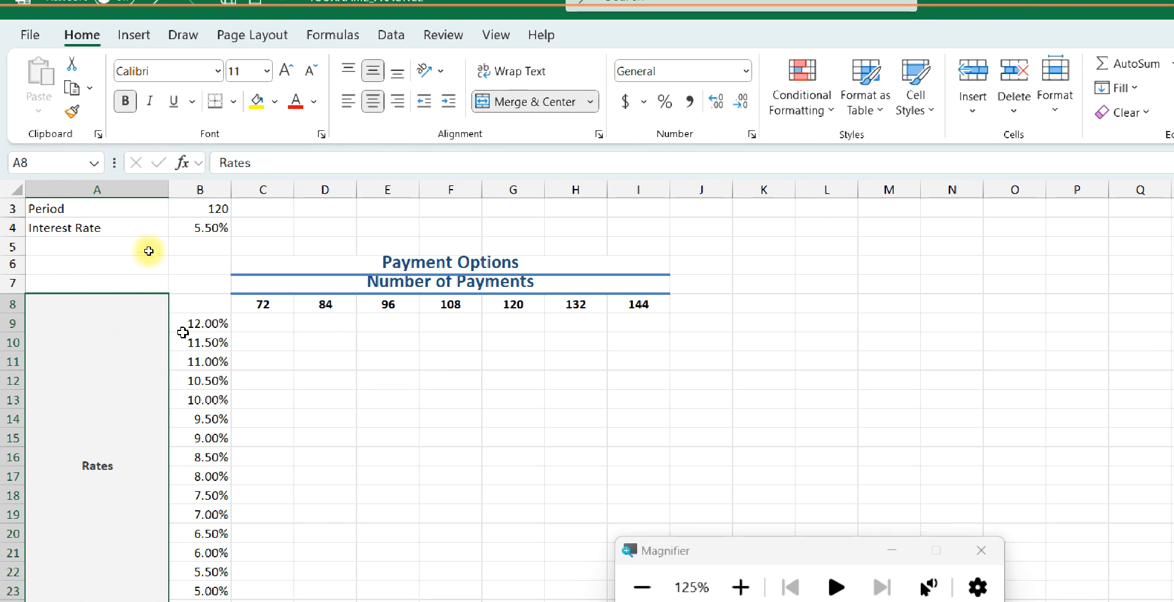
{"action": "left_click", "coordinate": [205, 304]}
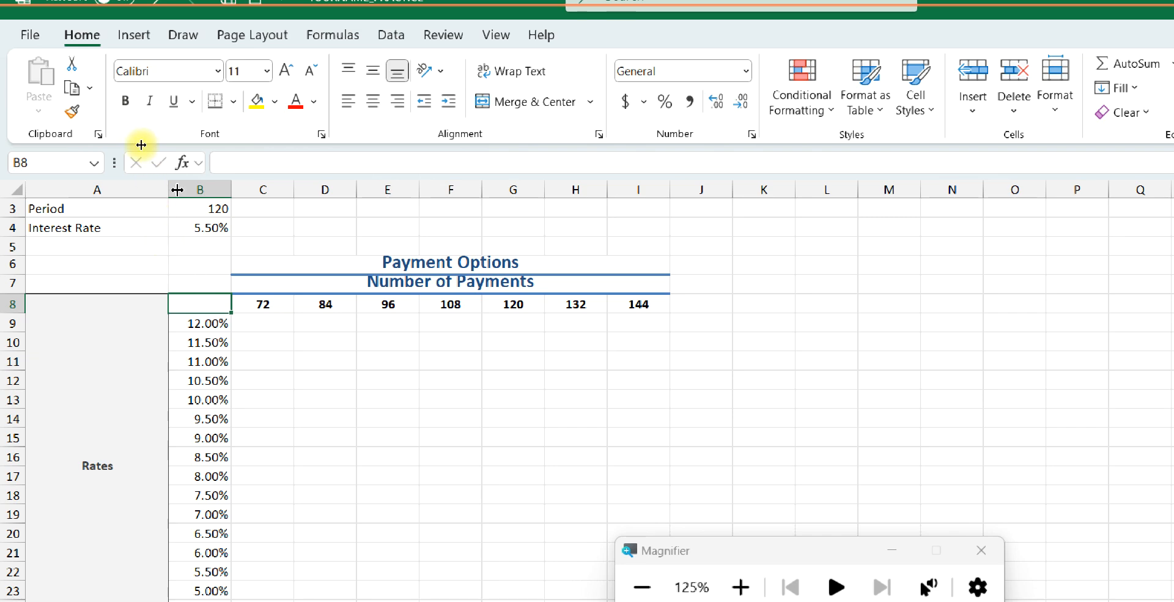
Step: Insert the PMT function in cell B8 and set its rate argument to B4/12
{"action": "scroll", "coordinate": [157, 197], "scroll_direction": "up", "scroll_amount": 1}
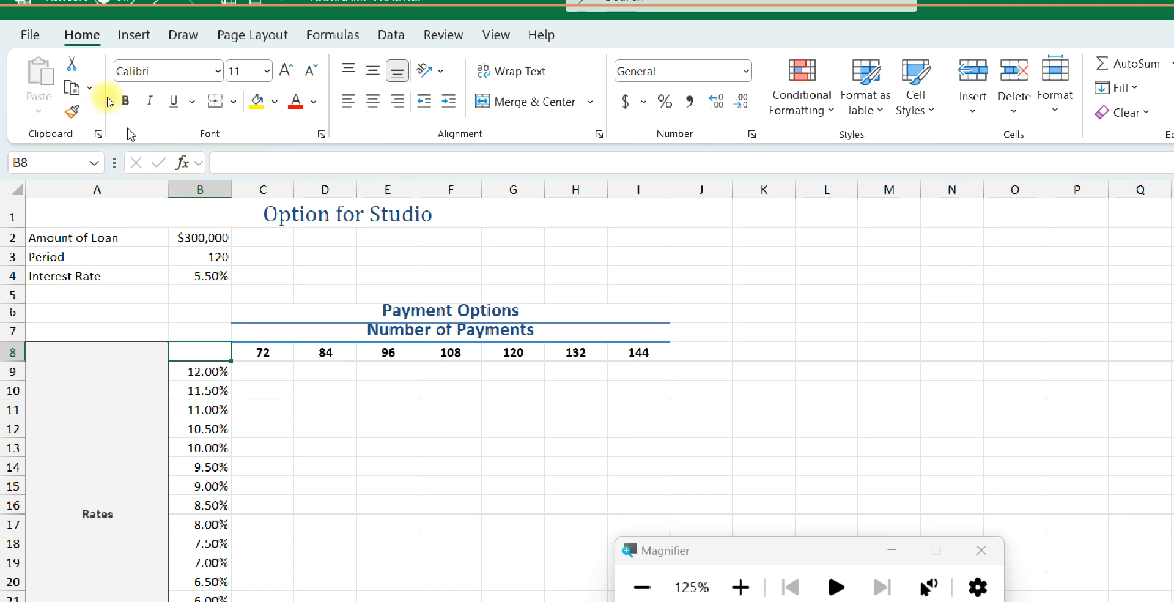
{"action": "left_click", "coordinate": [182, 163]}
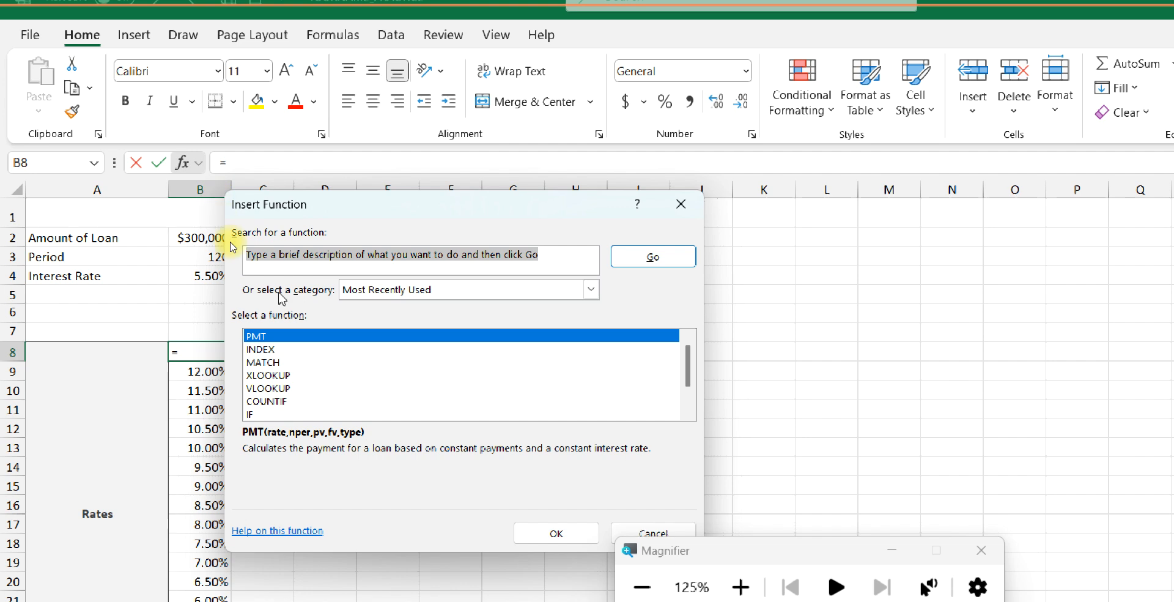
{"action": "left_click", "coordinate": [556, 533]}
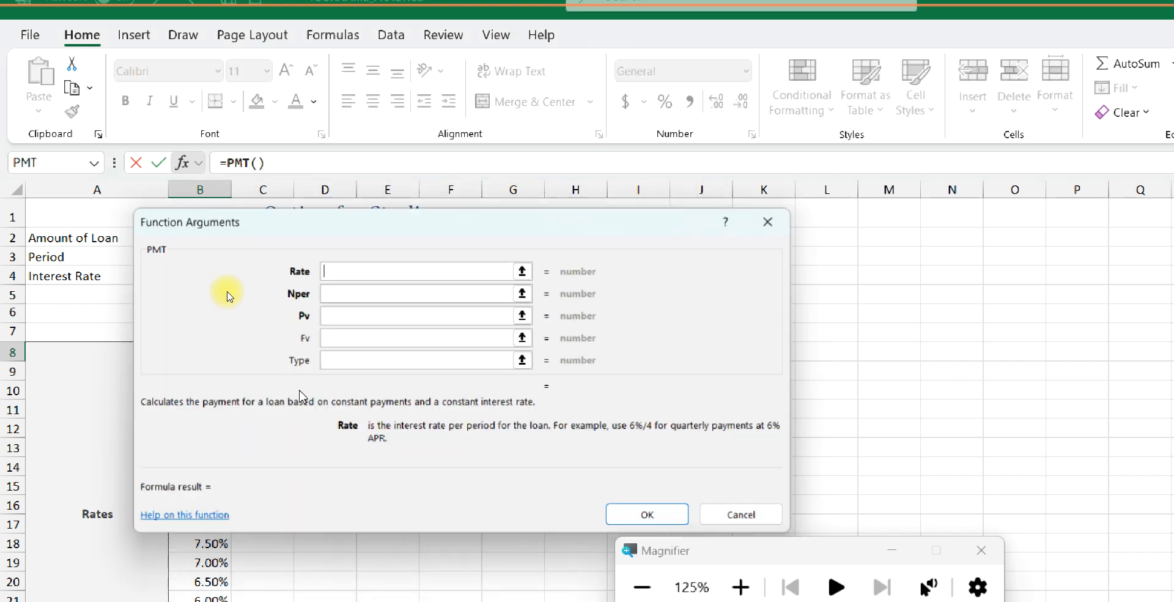
{"action": "left_click_drag", "start_coordinate": [294, 222], "coordinate": [478, 198]}
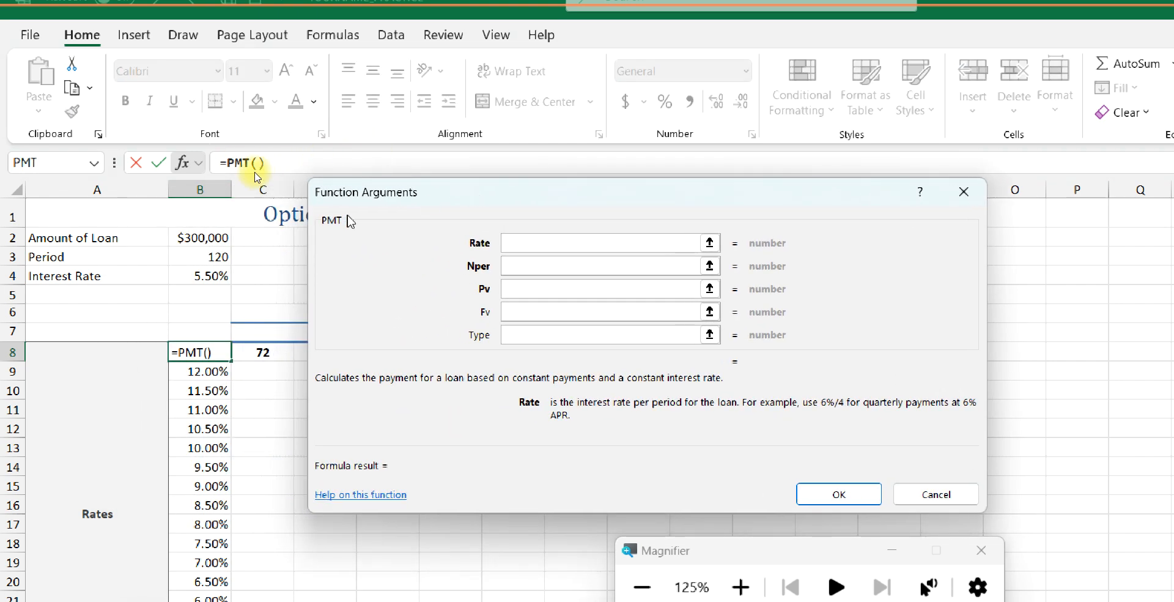
{"action": "left_click", "coordinate": [193, 279]}
{"action": "type", "text": "/"}
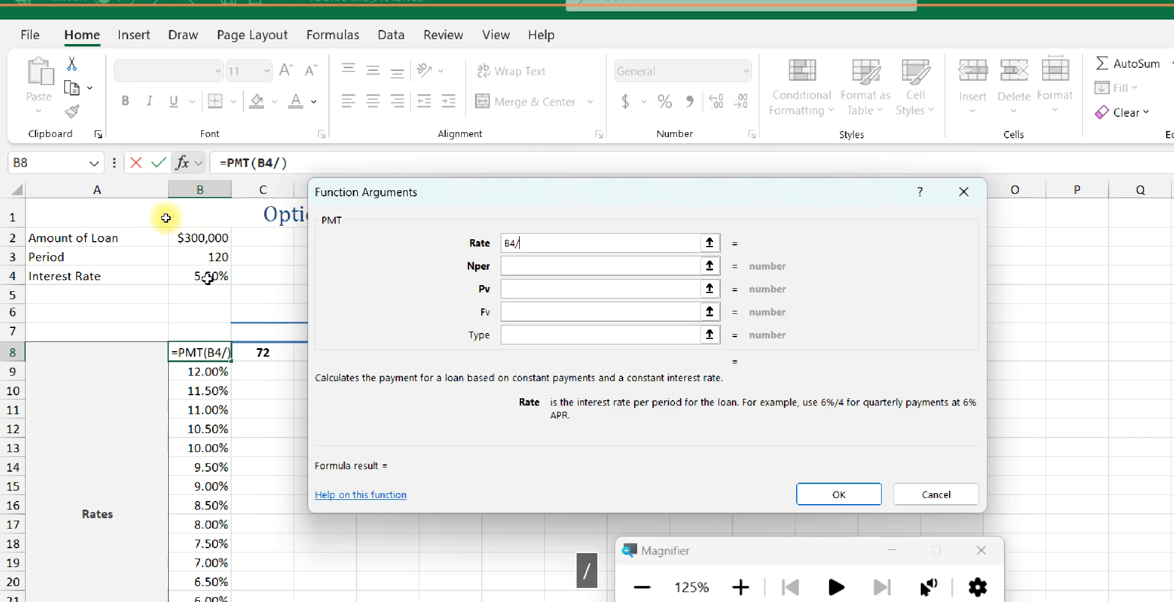
{"action": "type", "text": "12"}
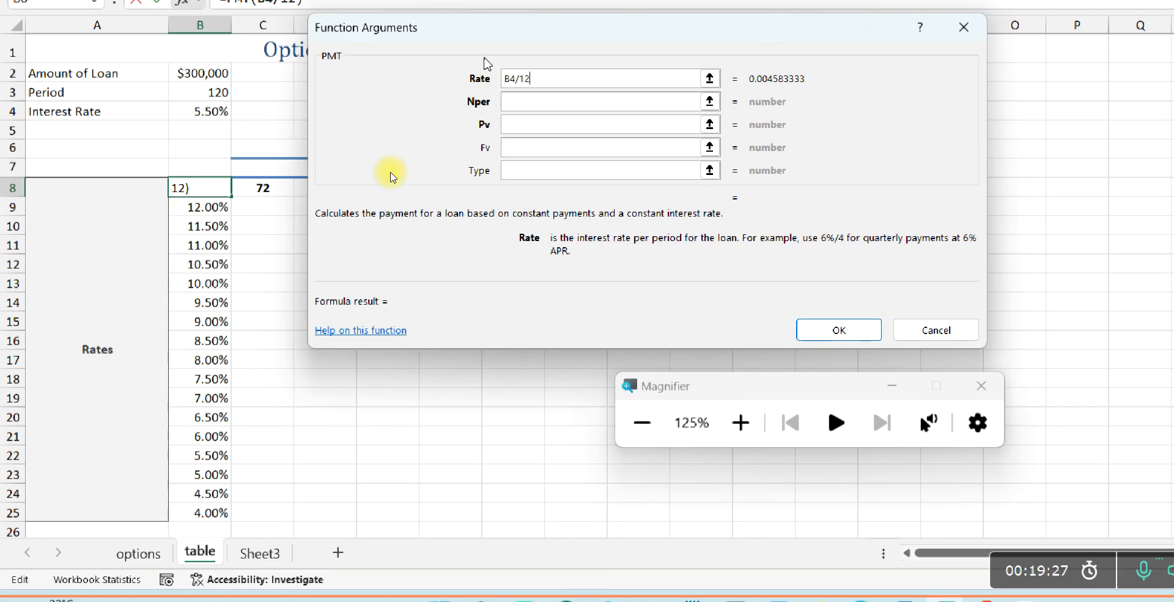
Step: Complete the PMT function with B3 as the number of periods and -B2 as the present value
{"action": "left_click", "coordinate": [523, 96]}
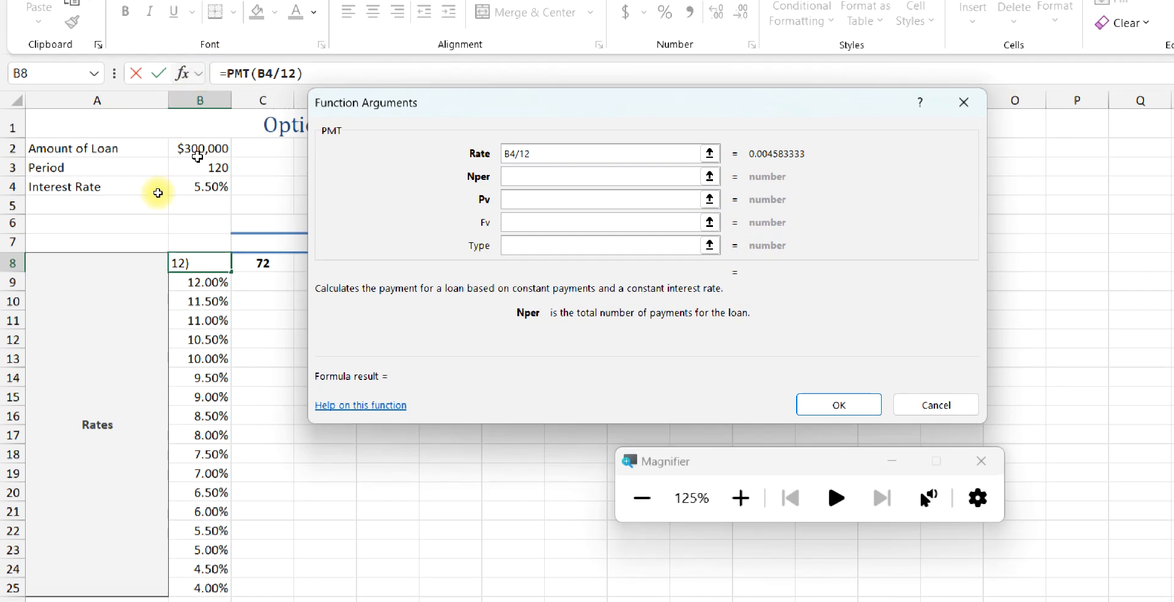
{"action": "left_click", "coordinate": [193, 165]}
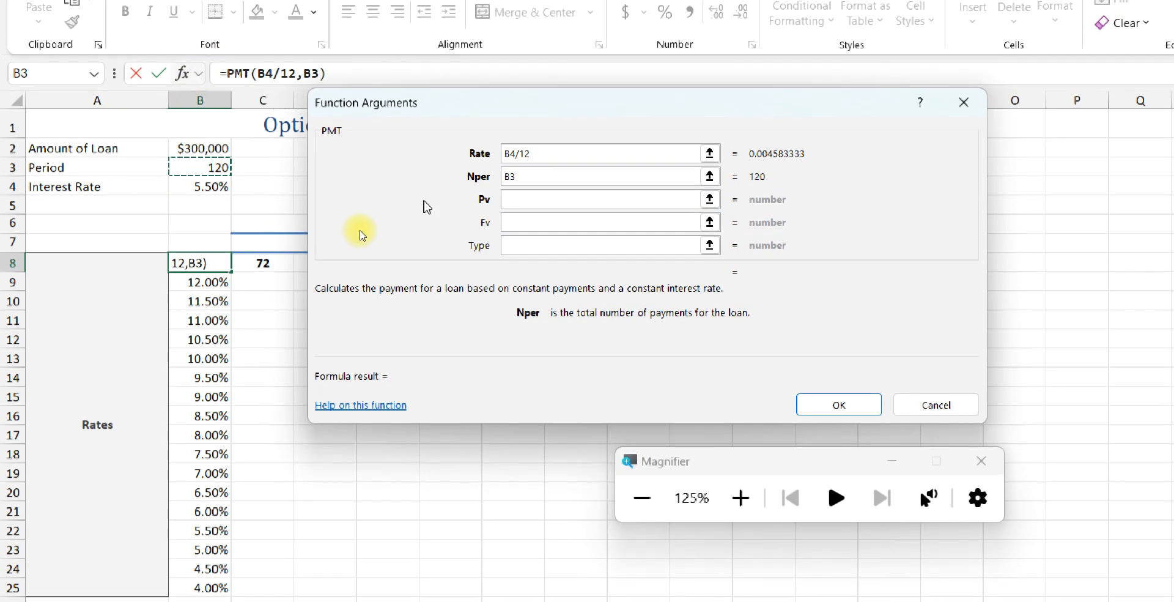
{"action": "left_click", "coordinate": [525, 197]}
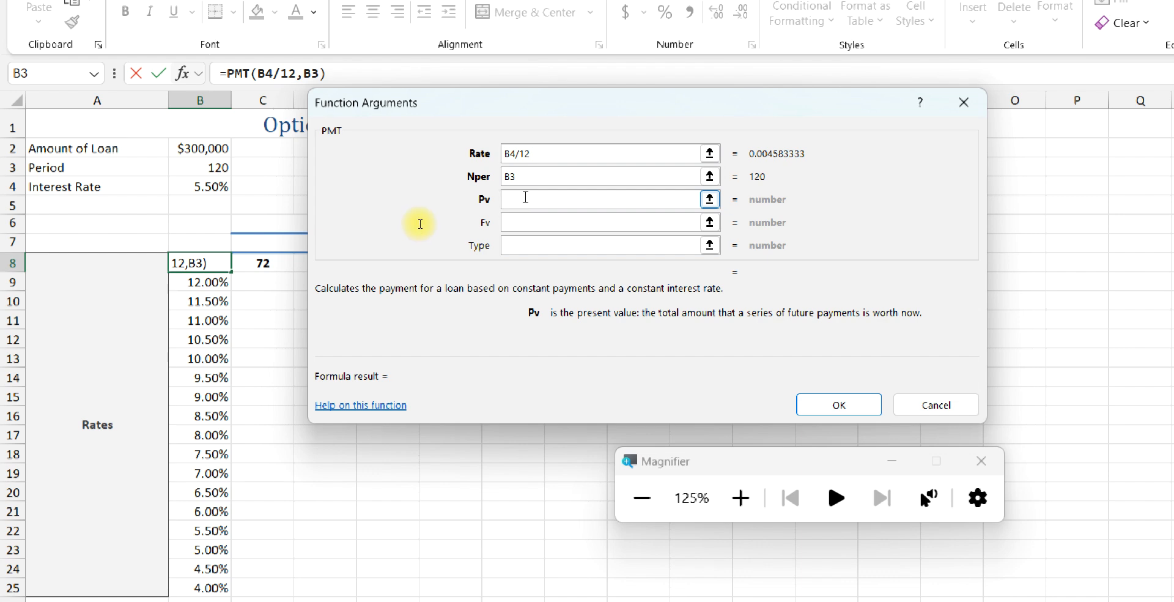
{"action": "type", "text": "-"}
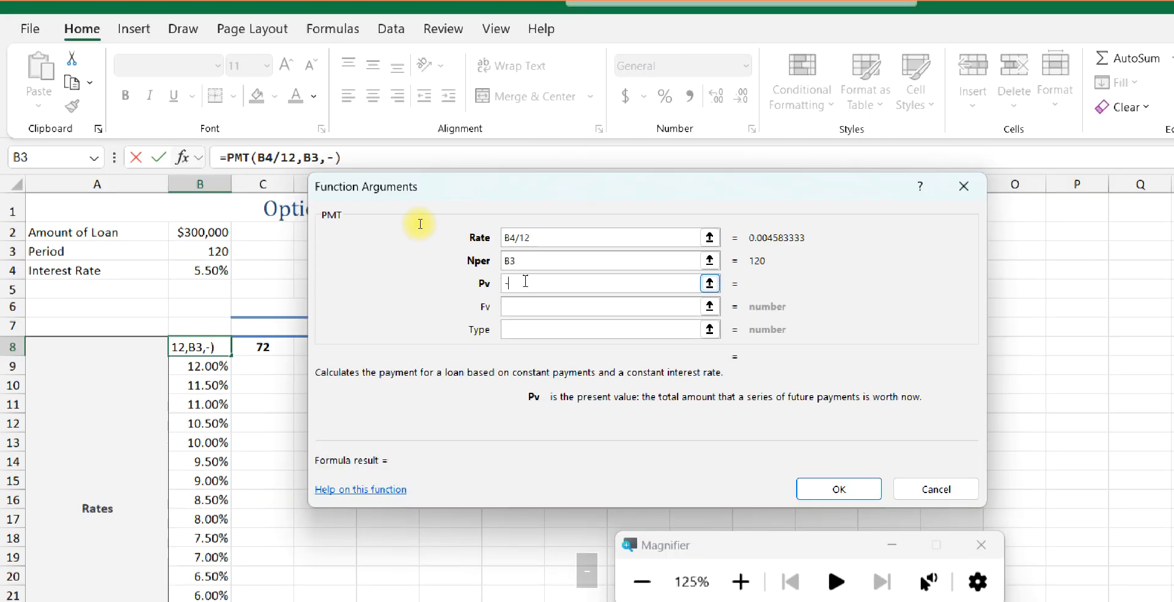
{"action": "left_click", "coordinate": [191, 231]}
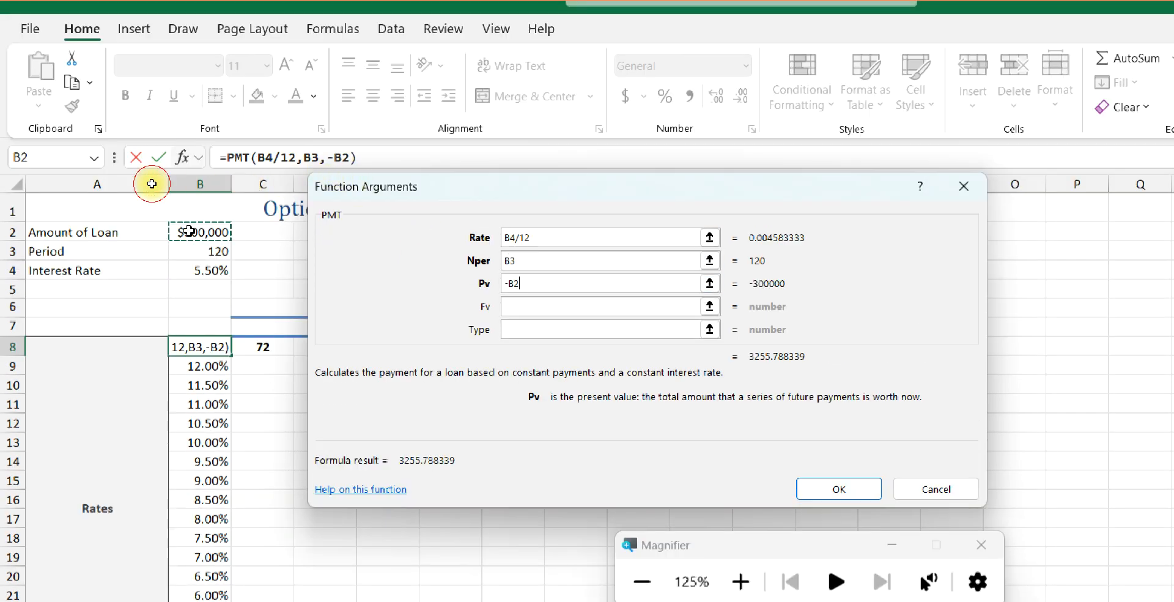
{"action": "left_click", "coordinate": [839, 488]}
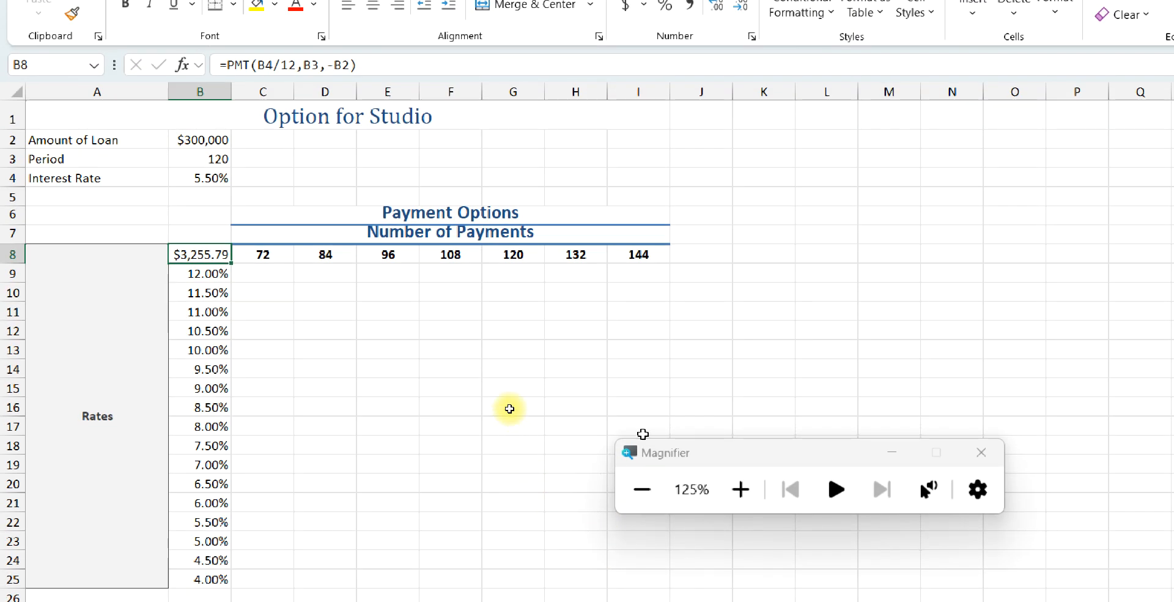
Step: Create a what-if data table over B8:I25 with row input cell B3 and column input cell B4
{"action": "left_click", "coordinate": [179, 256]}
{"action": "left_click_drag", "start_coordinate": [179, 256], "coordinate": [637, 580]}
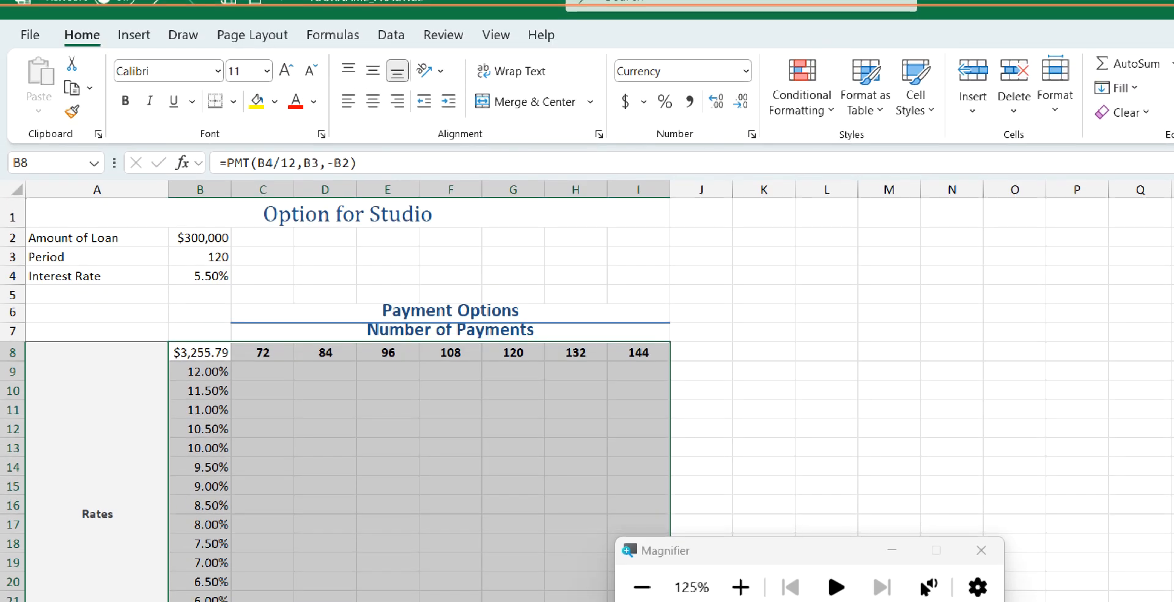
{"action": "left_click", "coordinate": [391, 34]}
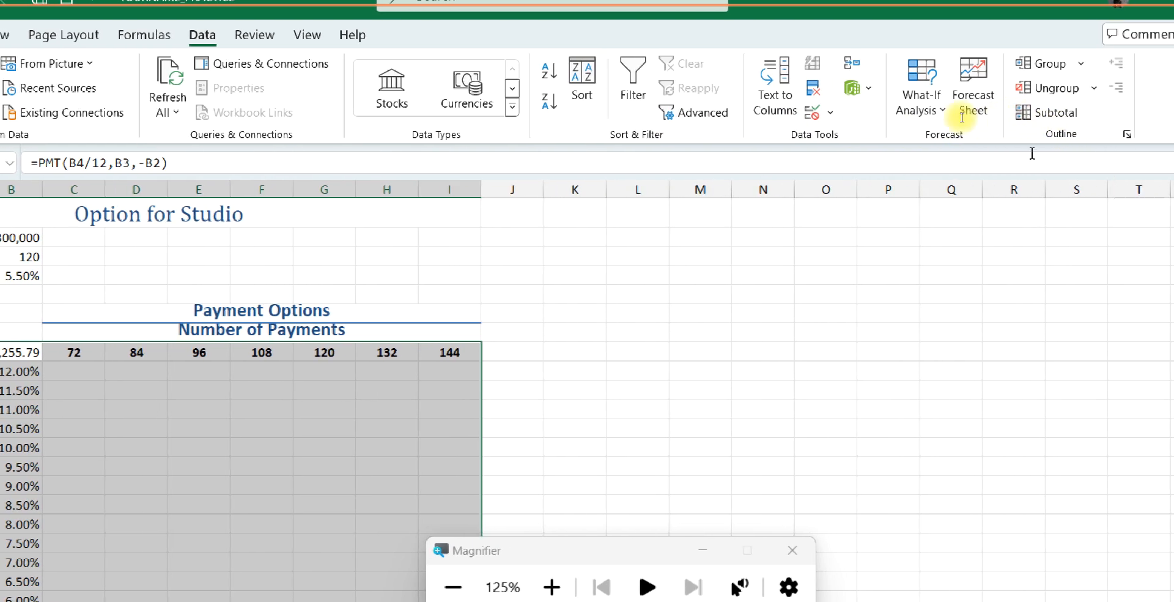
{"action": "left_click", "coordinate": [917, 105]}
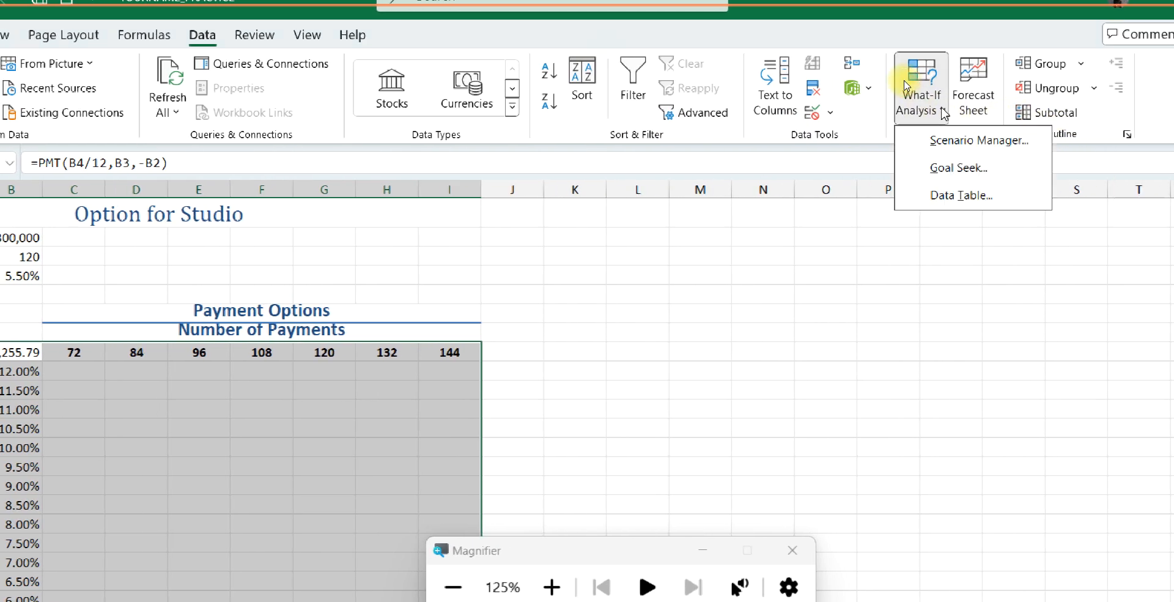
{"action": "left_click", "coordinate": [933, 195]}
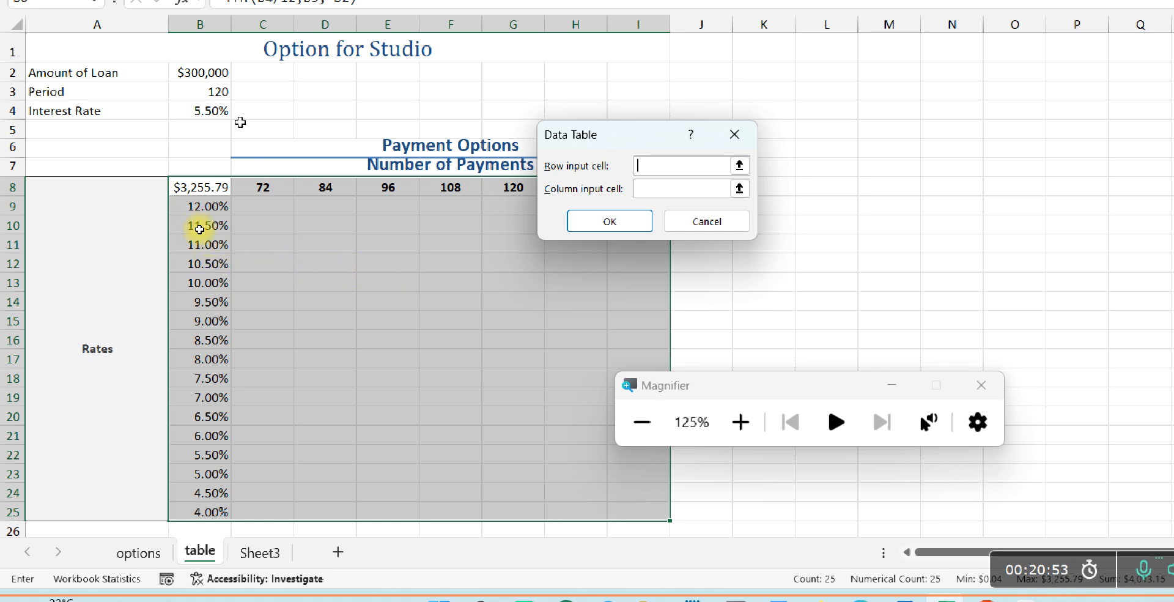
{"action": "left_click", "coordinate": [203, 92]}
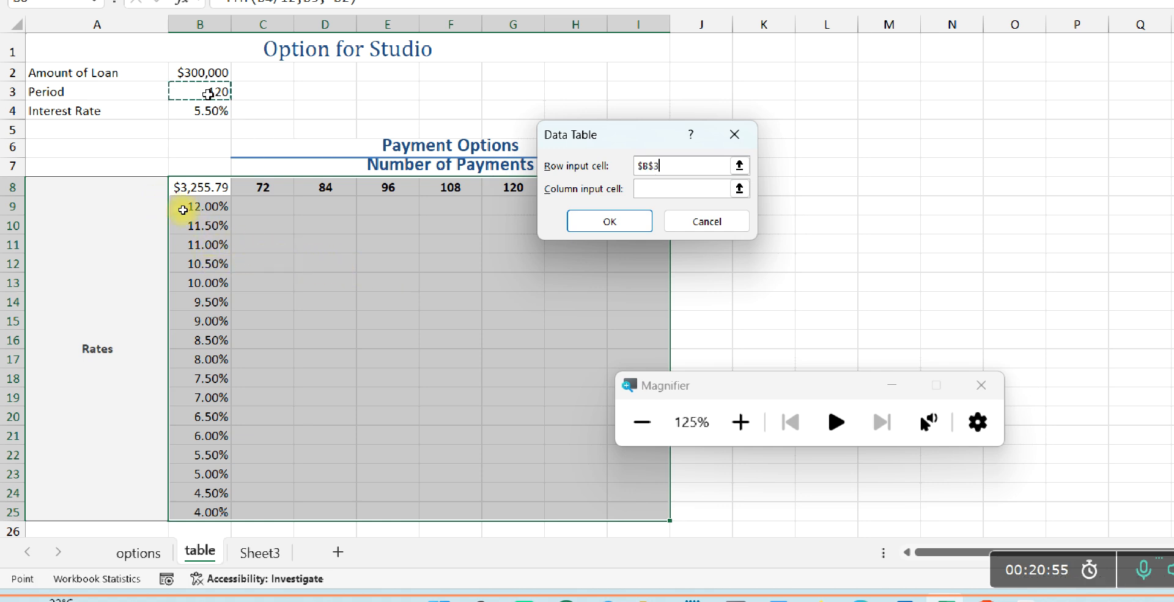
{"action": "left_click", "coordinate": [654, 188]}
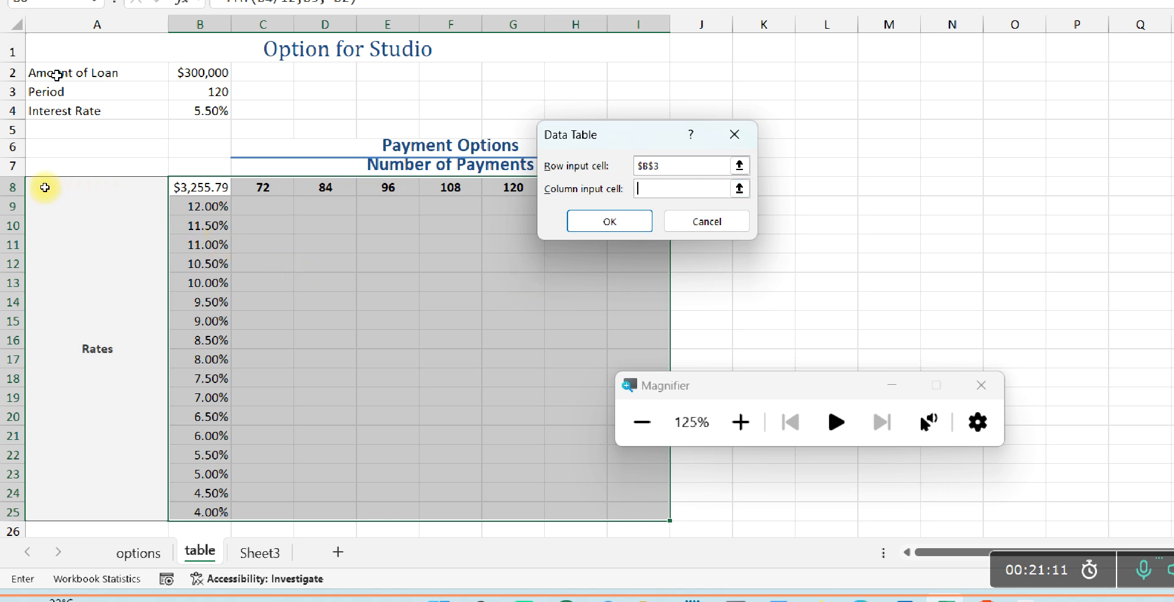
{"action": "left_click", "coordinate": [197, 111]}
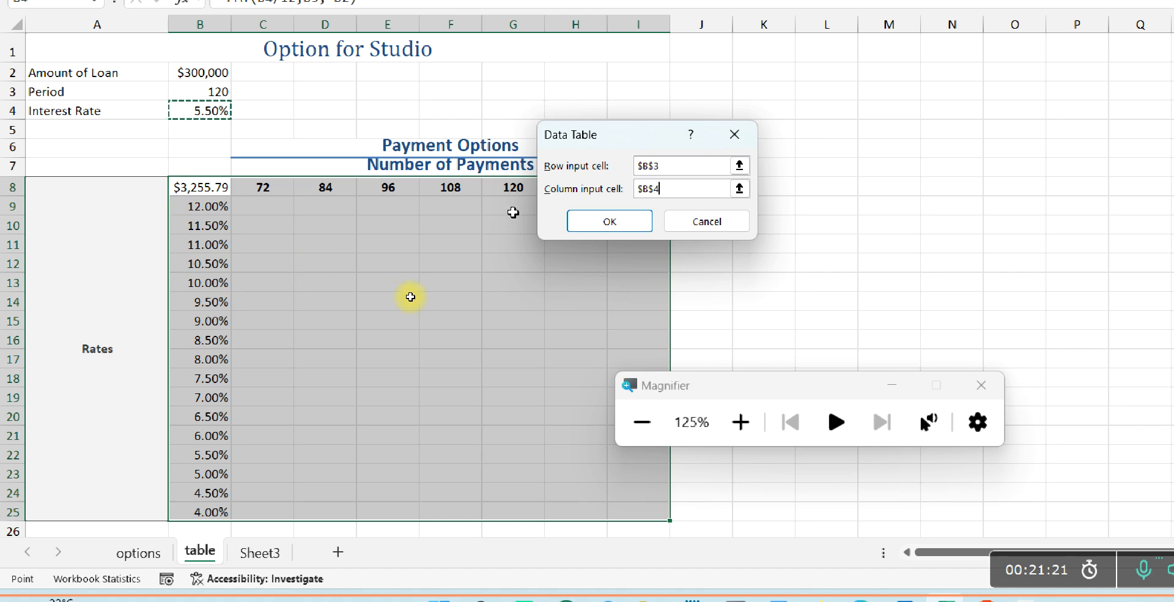
{"action": "left_click", "coordinate": [589, 222]}
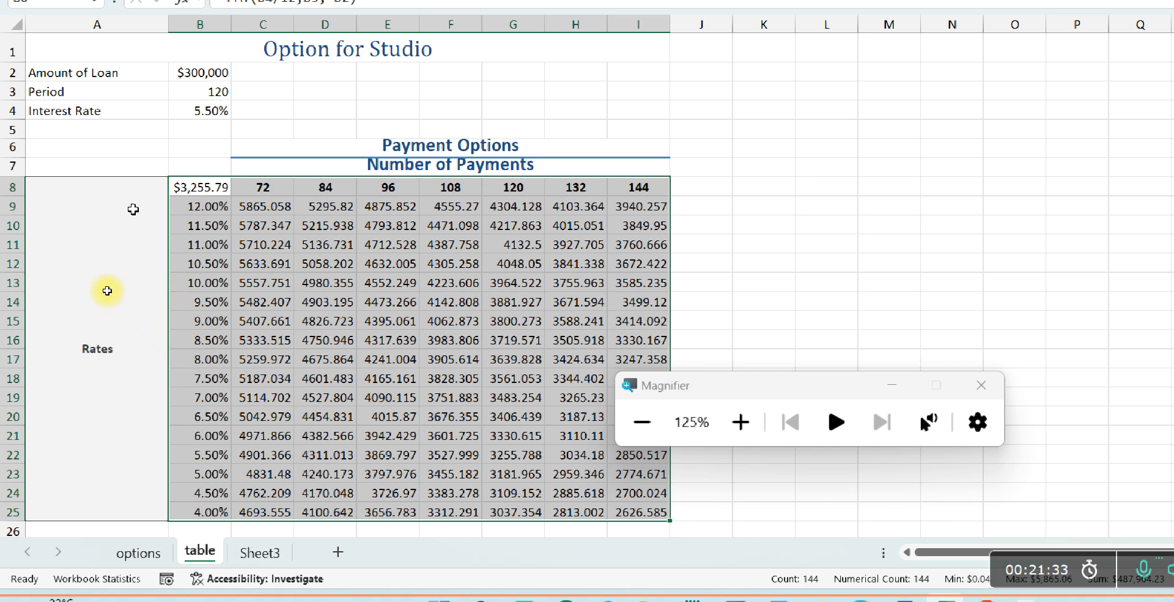
Step: Format the data table's payment values in C9:I25 as Currency
{"action": "left_click_drag", "start_coordinate": [263, 225], "coordinate": [388, 339]}
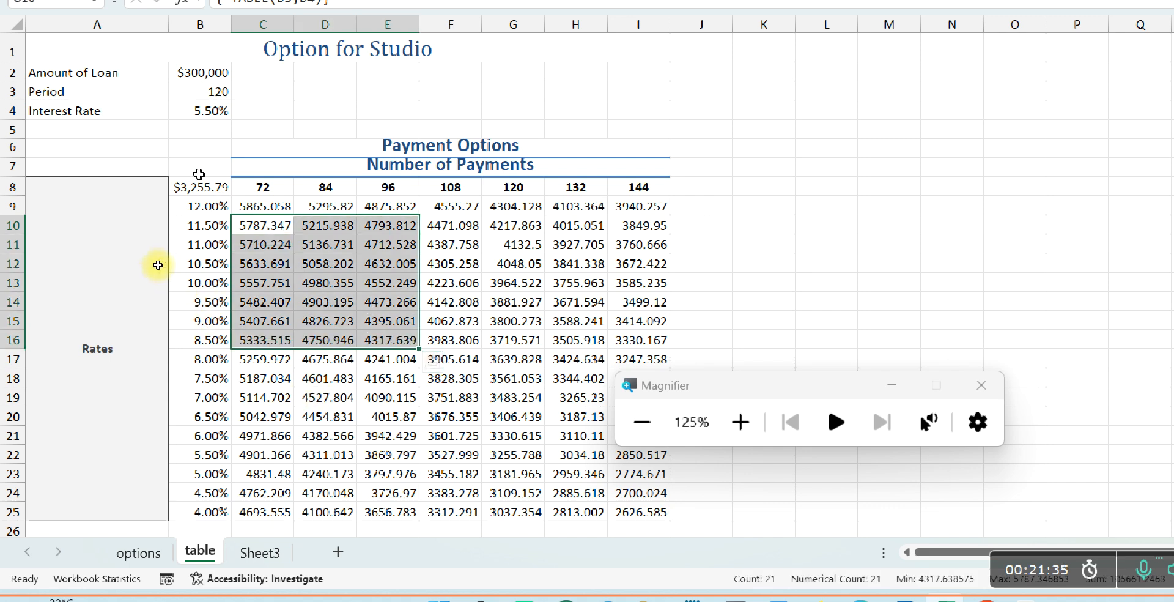
{"action": "left_click_drag", "start_coordinate": [263, 206], "coordinate": [639, 513]}
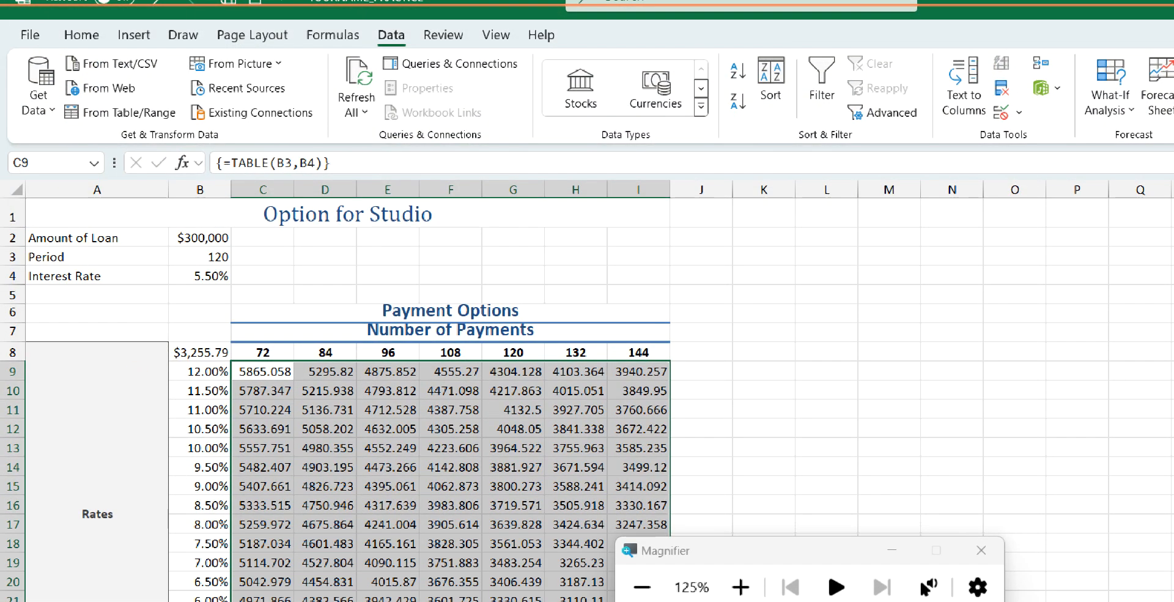
{"action": "left_click", "coordinate": [80, 34]}
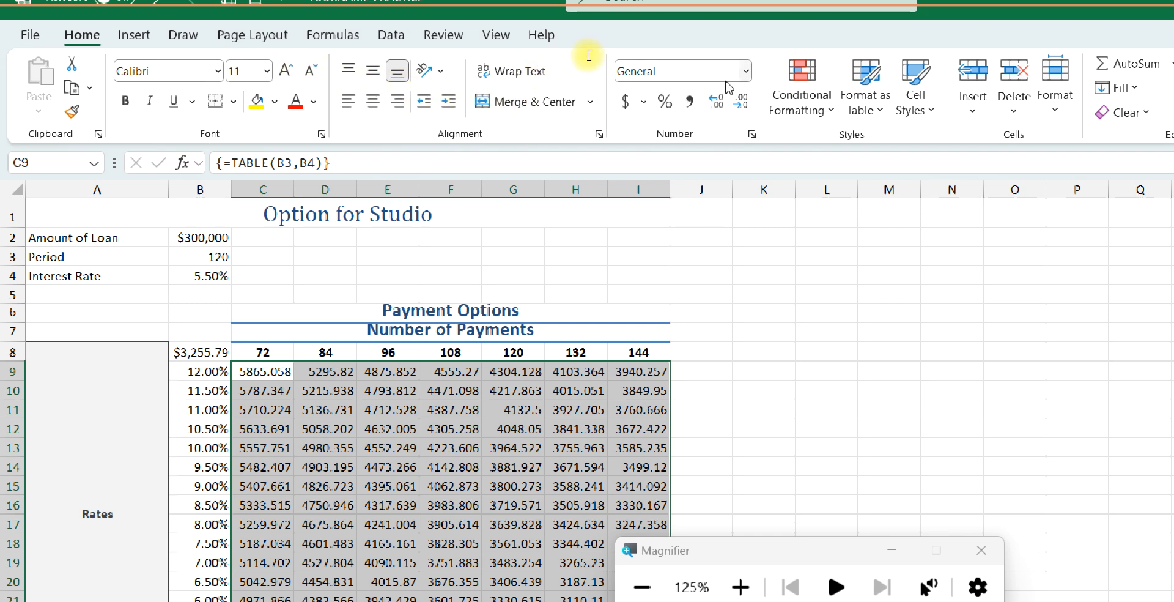
{"action": "left_click", "coordinate": [746, 71]}
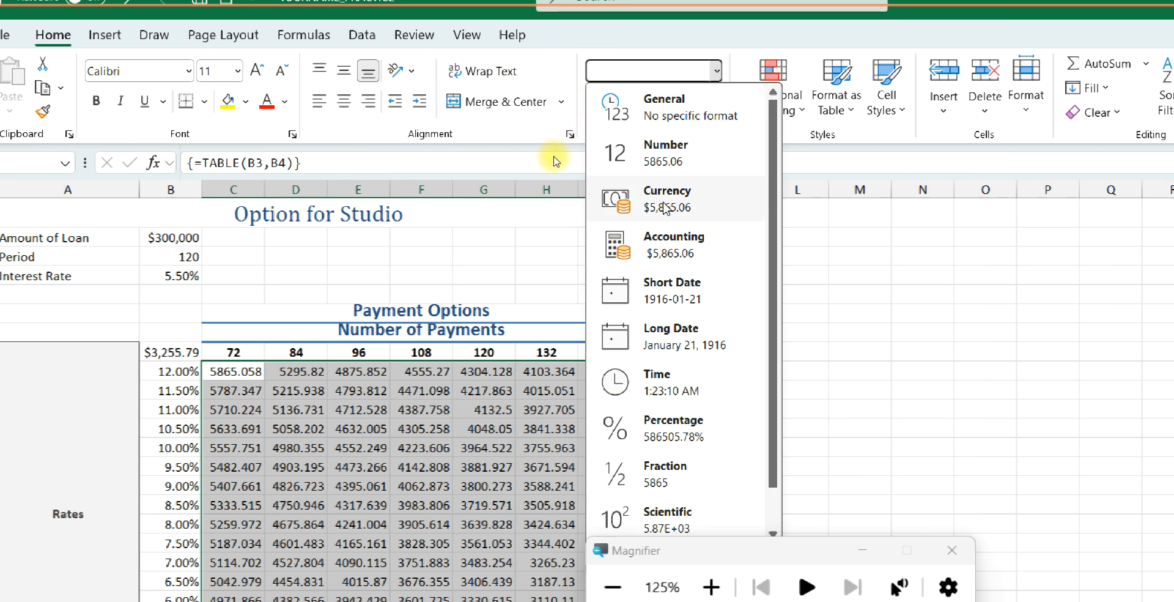
{"action": "left_click", "coordinate": [666, 202]}
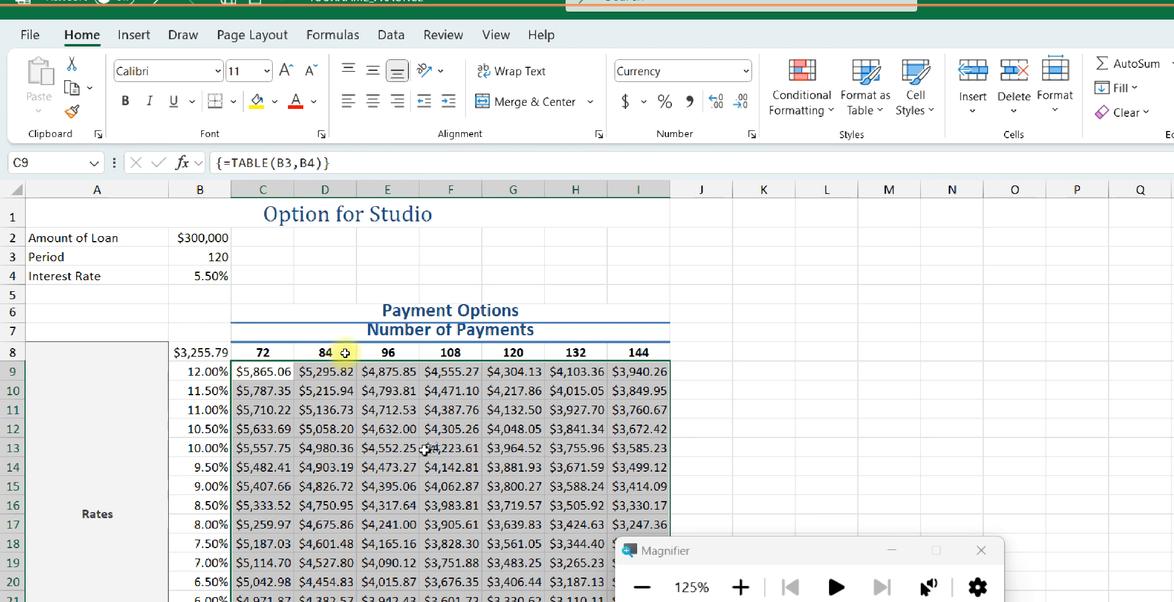
Step: Apply the Note cell style to H23, the payment for 132 payments at 5.00%
{"action": "scroll", "coordinate": [349, 350], "scroll_direction": "down", "scroll_amount": 1}
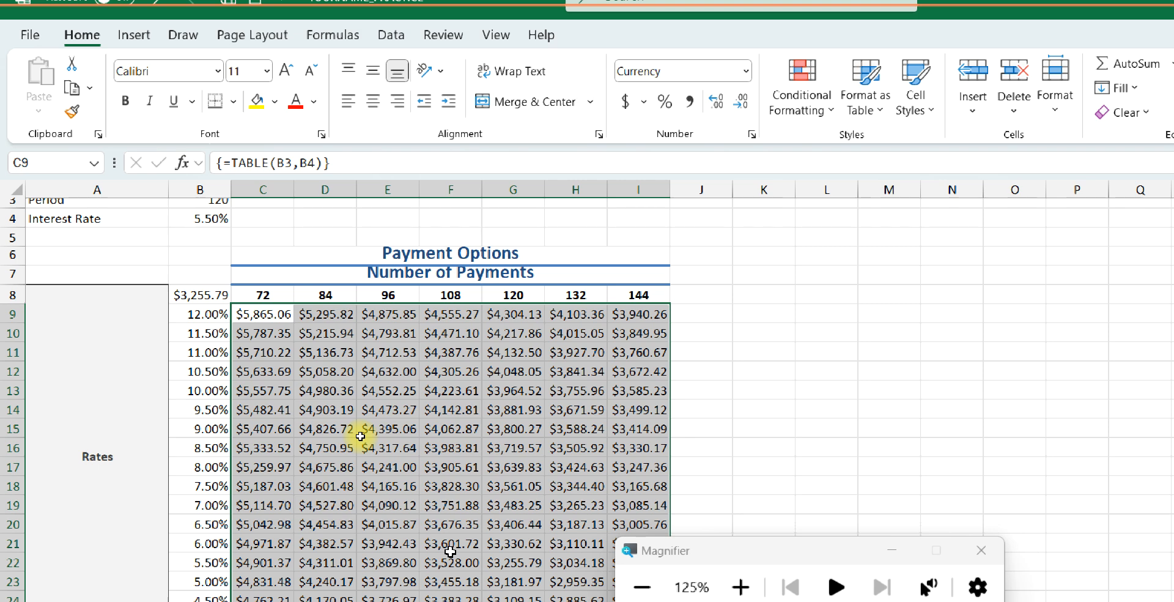
{"action": "scroll", "coordinate": [360, 436], "scroll_direction": "down", "scroll_amount": 1}
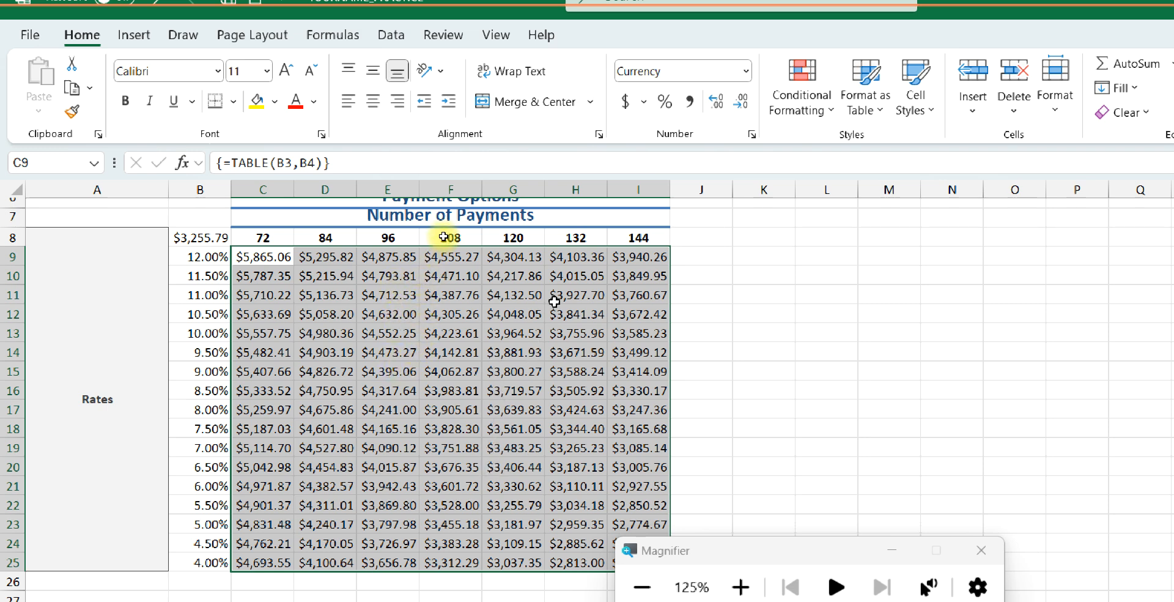
{"action": "left_click", "coordinate": [575, 528]}
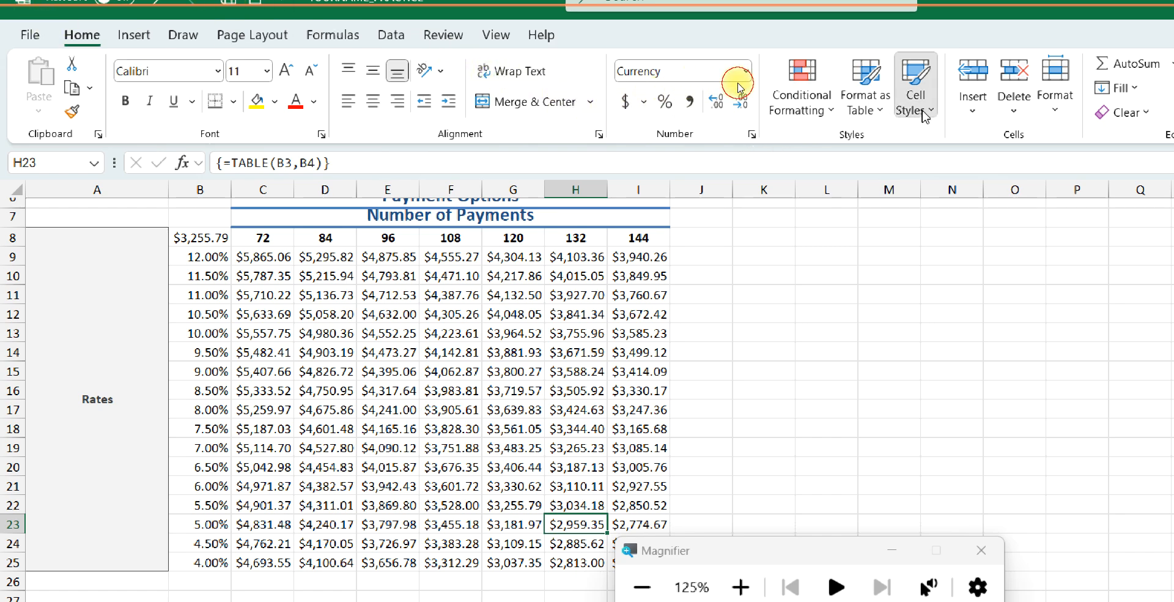
{"action": "left_click", "coordinate": [916, 92]}
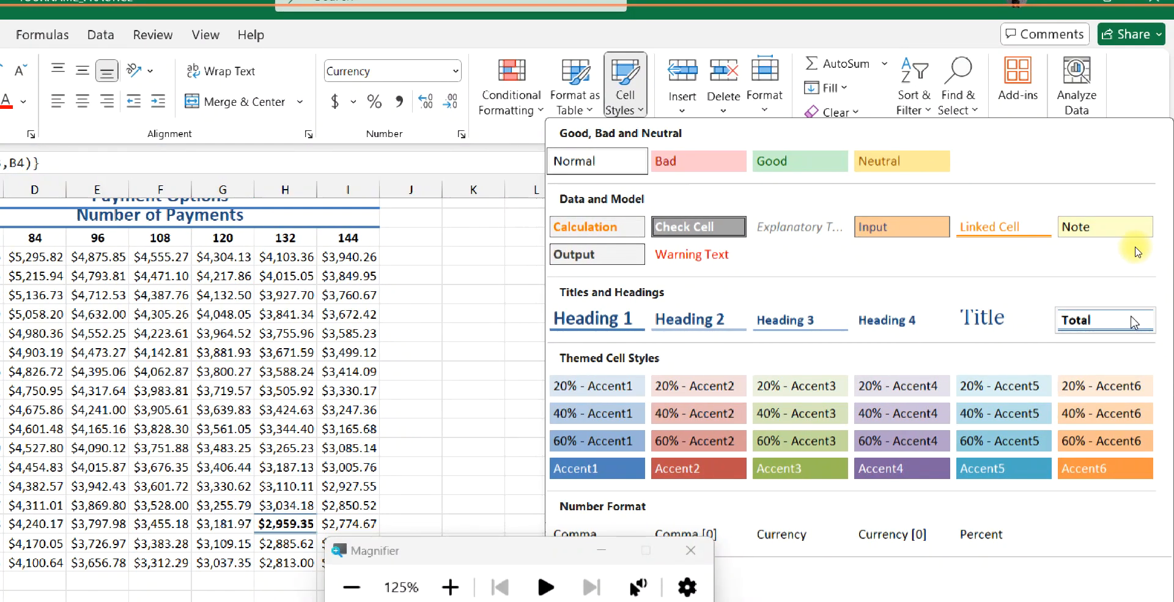
{"action": "left_click", "coordinate": [1079, 229]}
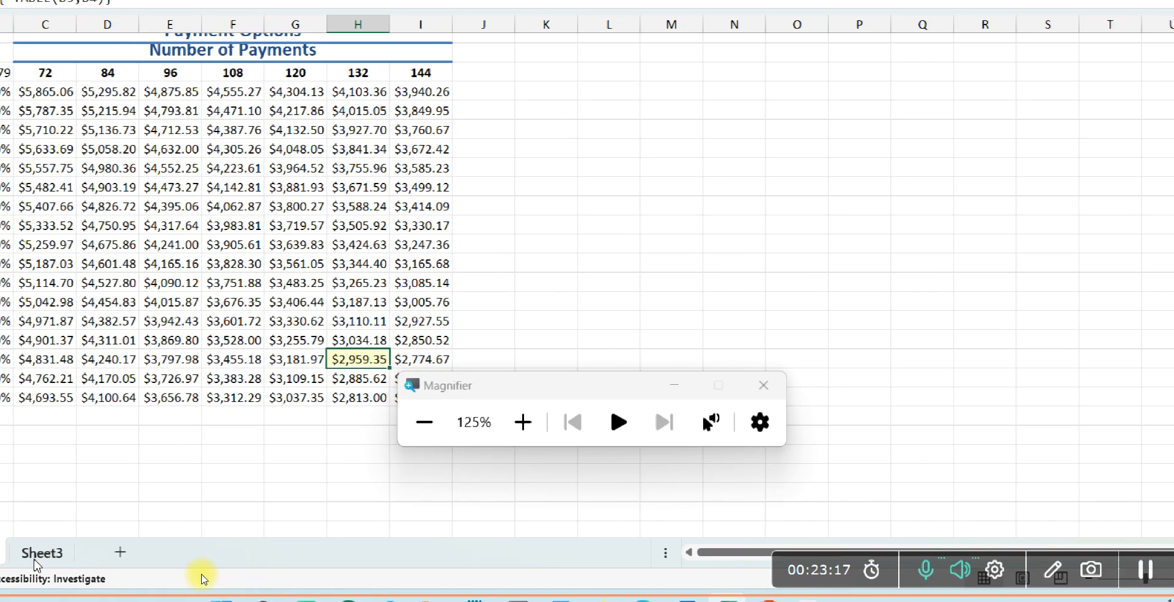
Step: Rename the Sheet3 worksheet as expenses
{"action": "double_click", "coordinate": [28, 550]}
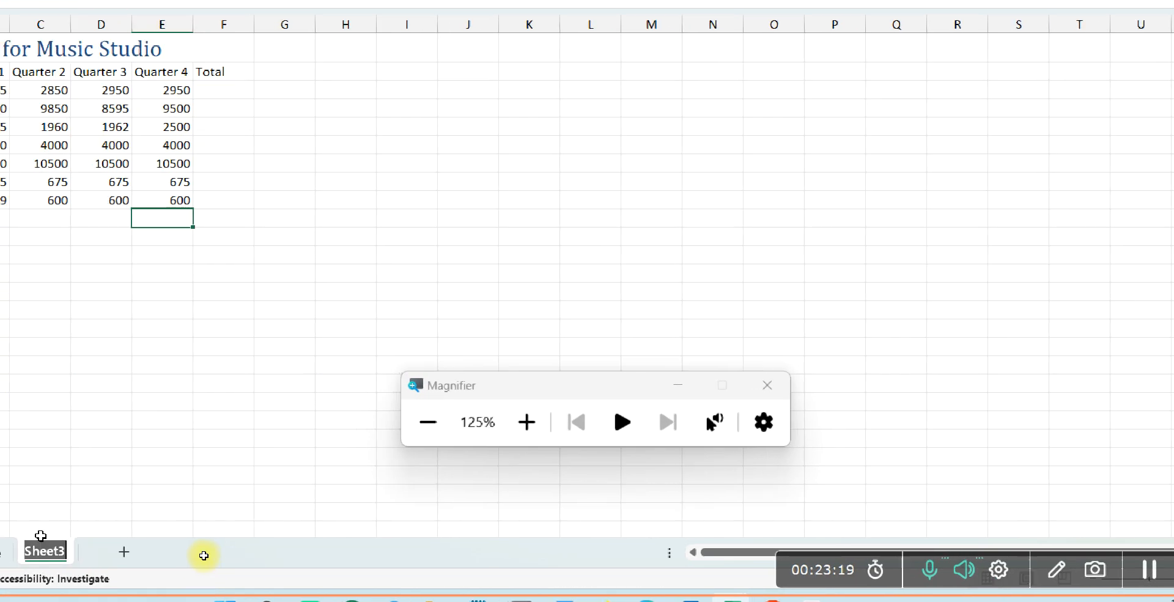
{"action": "type", "text": "expen"}
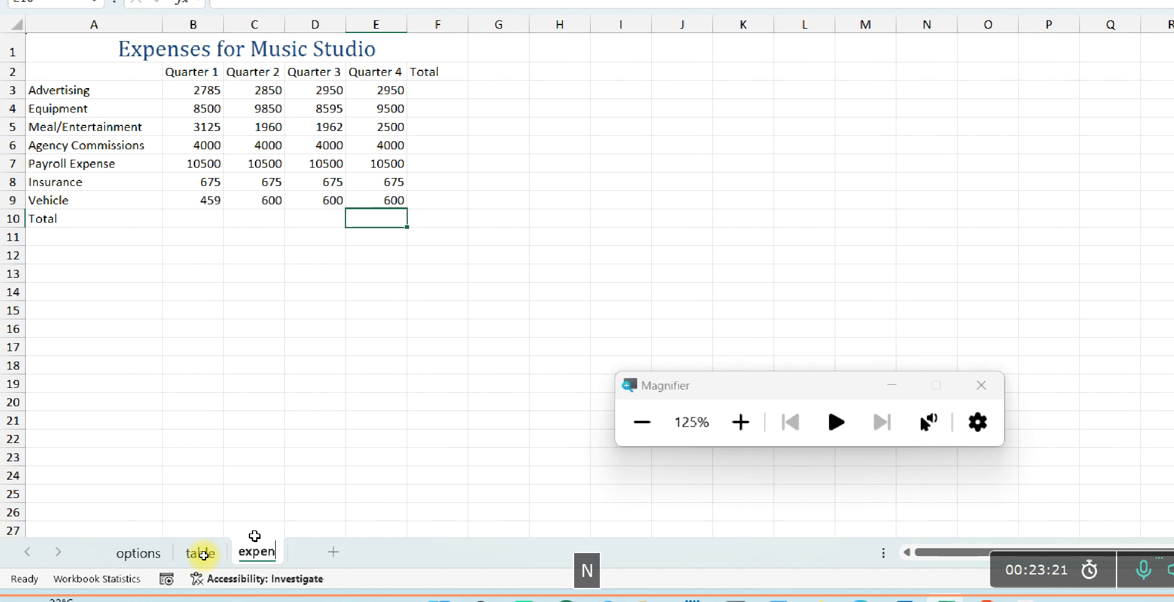
{"action": "type", "text": "ses"}
{"action": "key", "text": "Return"}
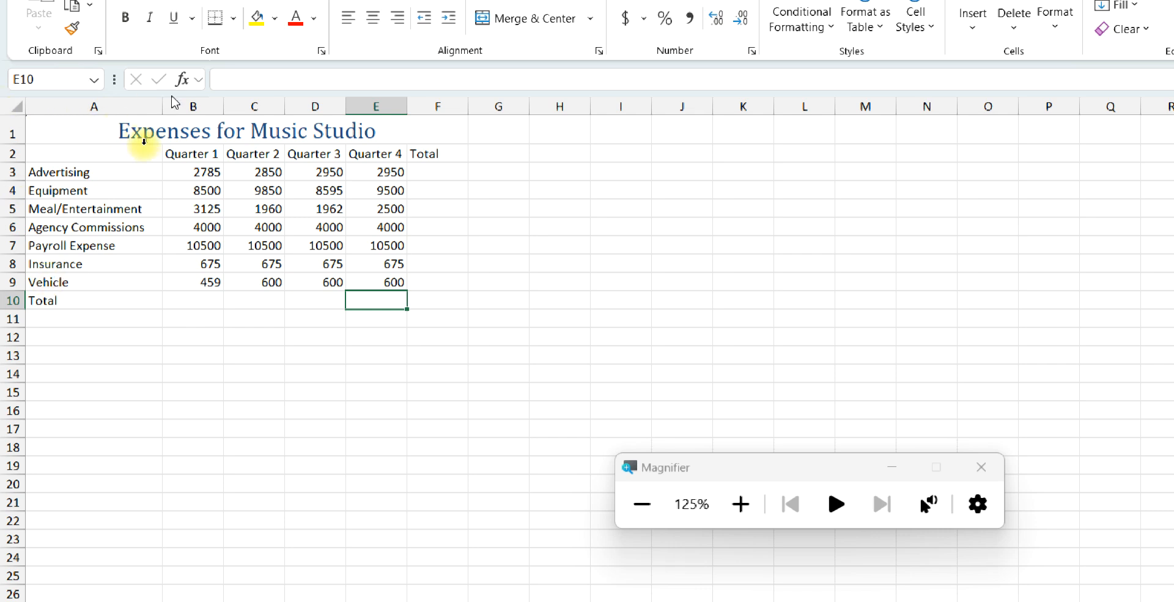
Step: Apply the Heading 3 cell style to the column headings in B2:F2 and center them horizontally
{"action": "left_click_drag", "start_coordinate": [187, 154], "coordinate": [417, 156]}
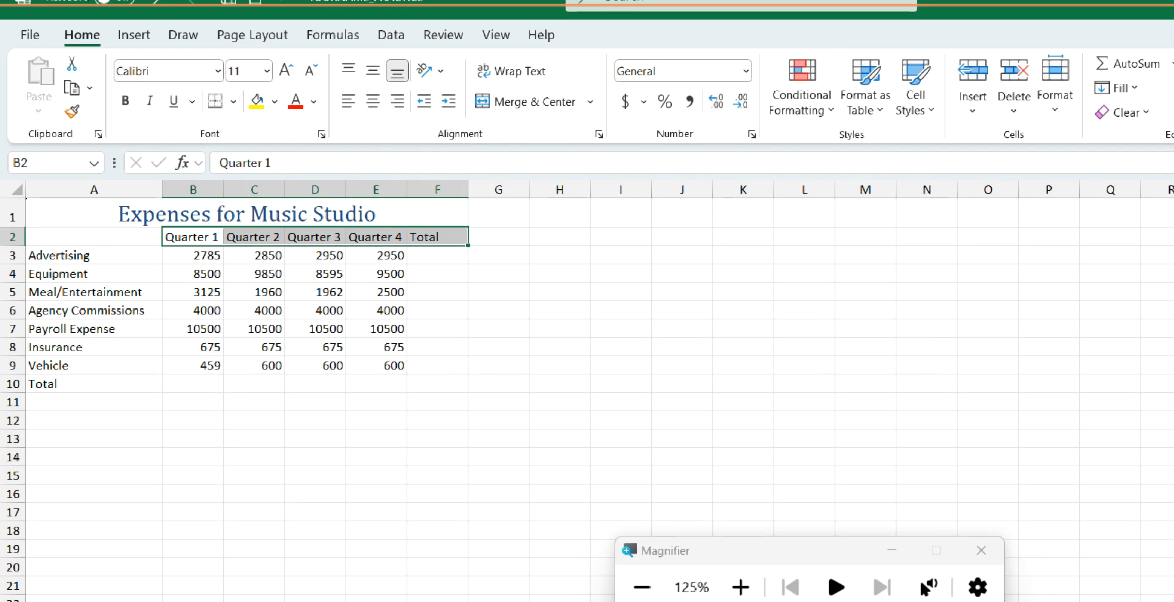
{"action": "left_click", "coordinate": [915, 91]}
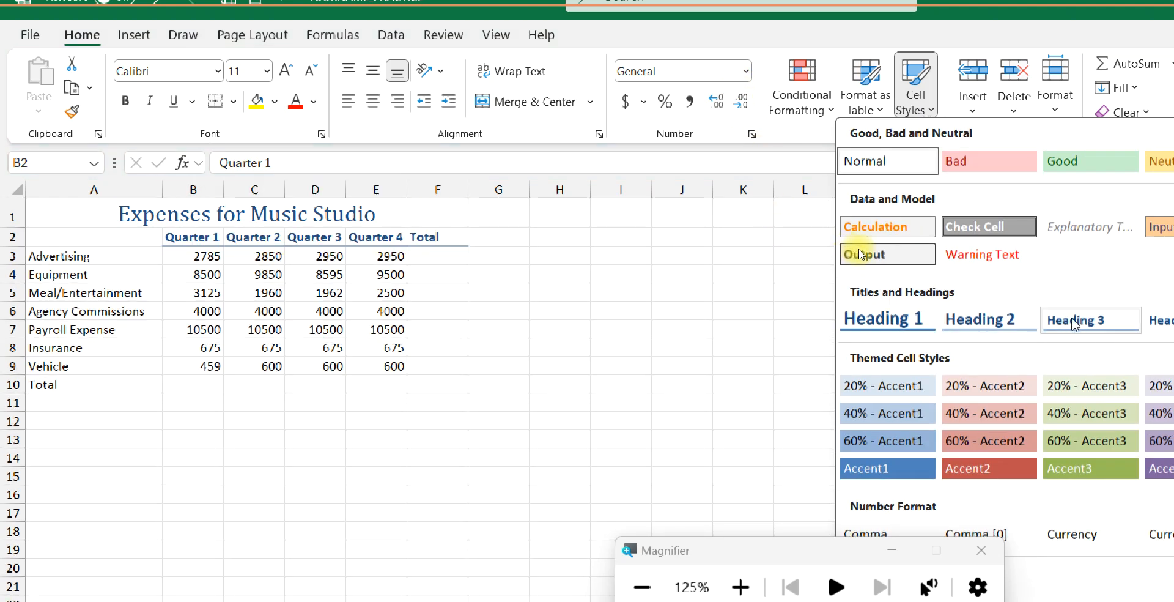
{"action": "left_click", "coordinate": [1077, 324]}
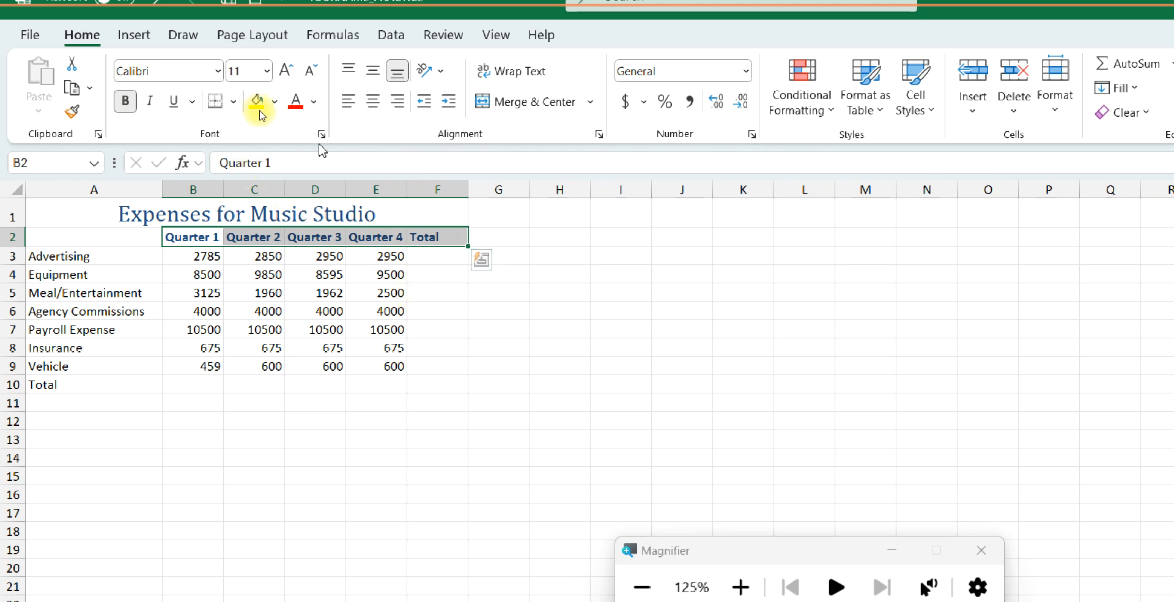
{"action": "left_click", "coordinate": [373, 103]}
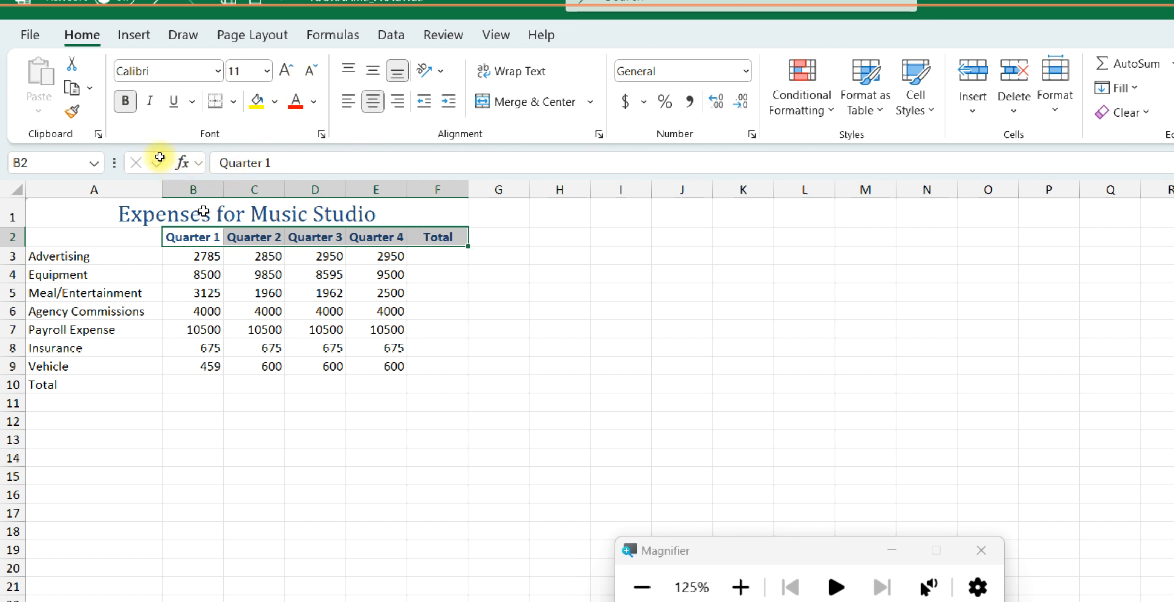
Step: Set the width of columns B through F to 11
{"action": "left_click", "coordinate": [187, 190]}
{"action": "left_click_drag", "start_coordinate": [186, 189], "coordinate": [438, 184]}
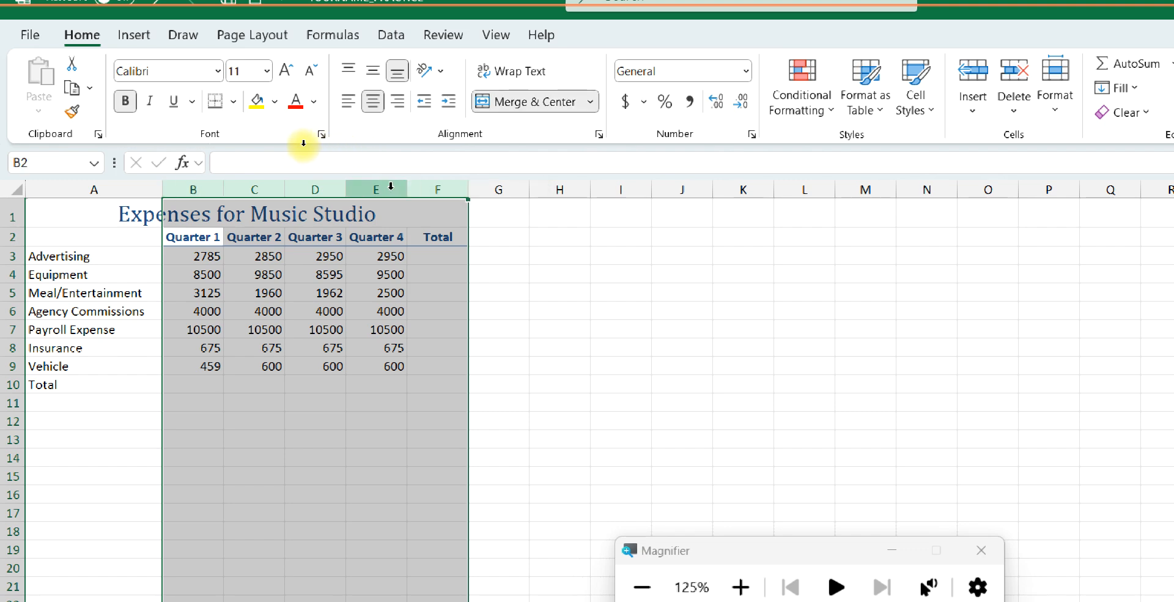
{"action": "right_click", "coordinate": [370, 193]}
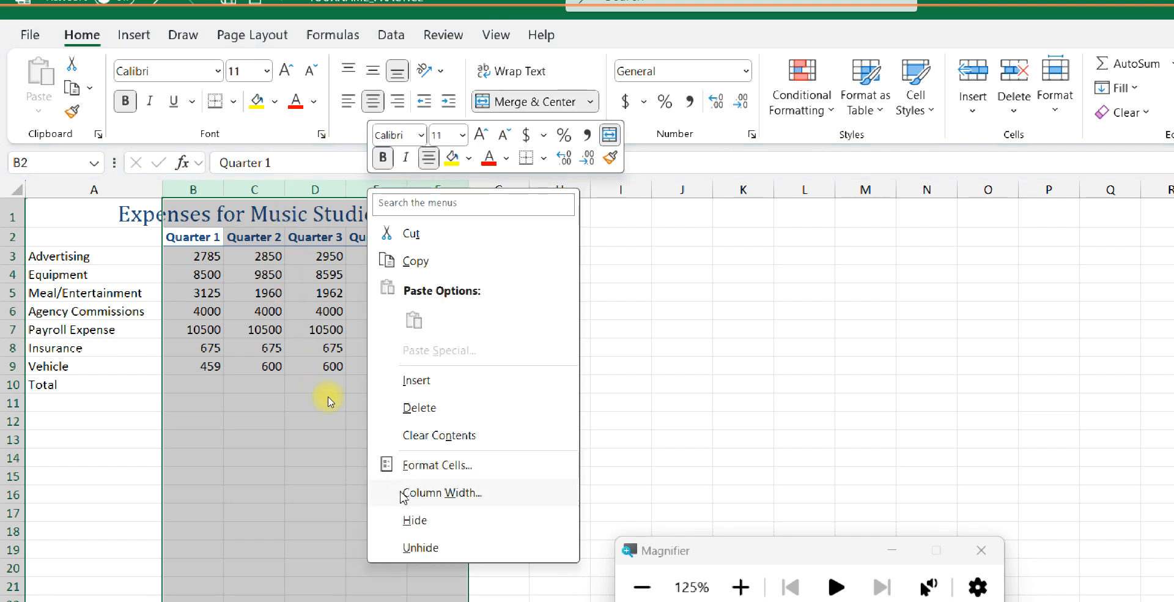
{"action": "left_click", "coordinate": [429, 494]}
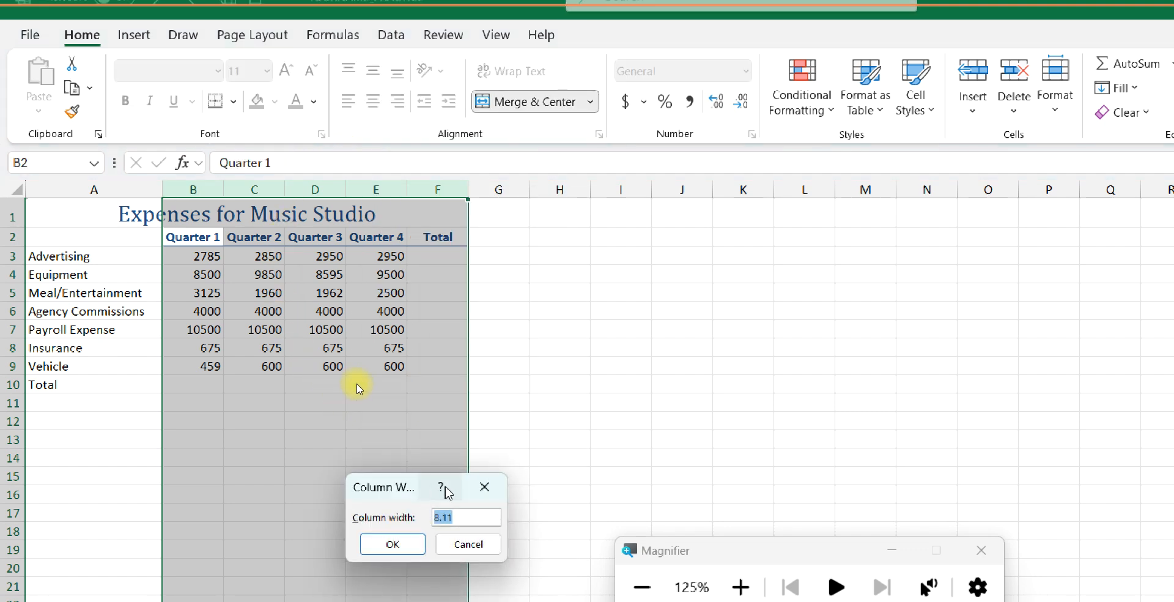
{"action": "type", "text": "11"}
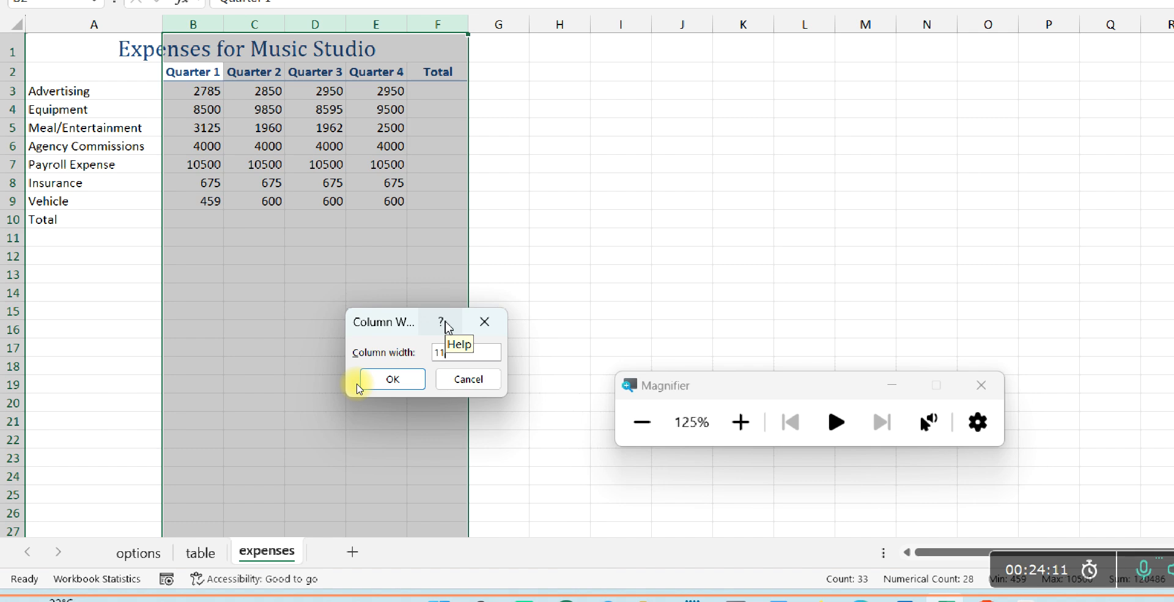
{"action": "key", "text": "Return"}
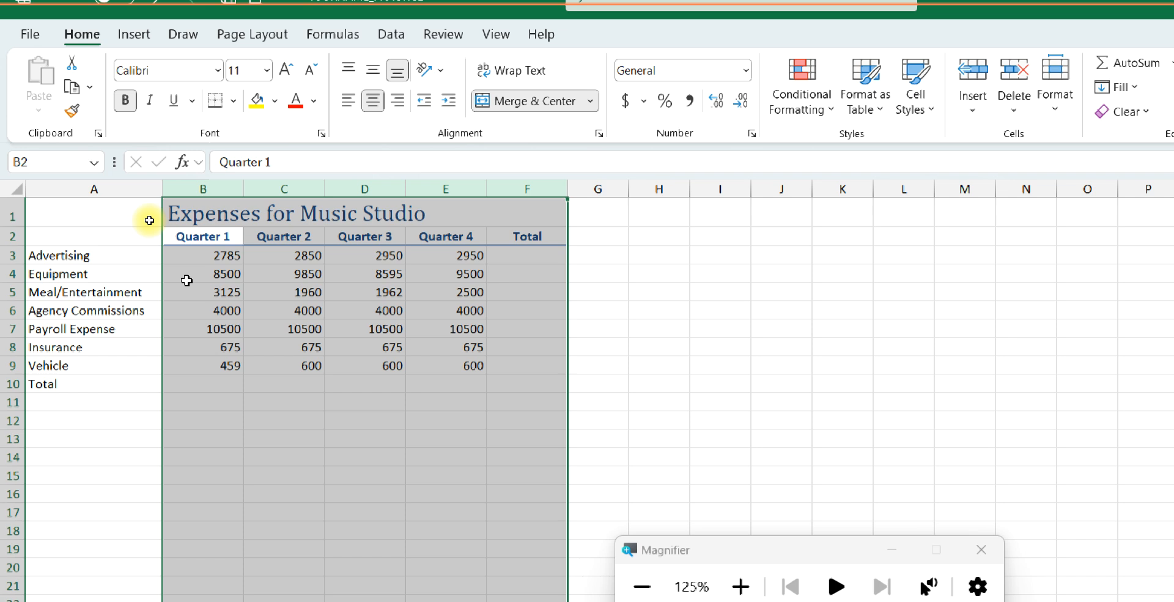
{"action": "left_click", "coordinate": [187, 232]}
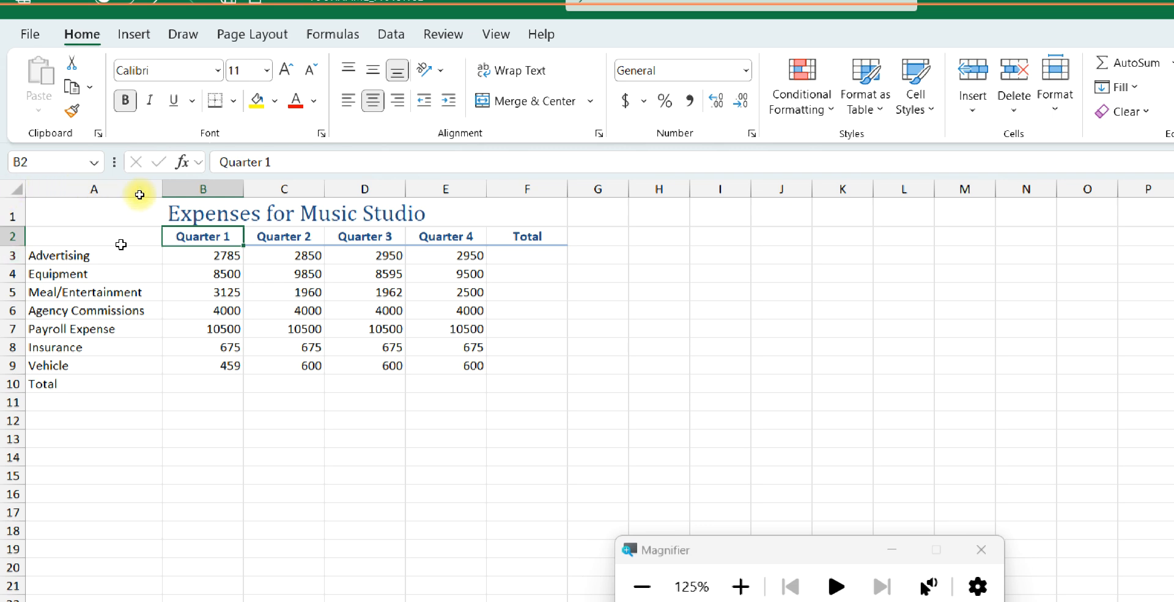
Step: Create a range name for the Advertising row from selection A3:E3, using the left column label
{"action": "left_click_drag", "start_coordinate": [452, 255], "coordinate": [85, 262]}
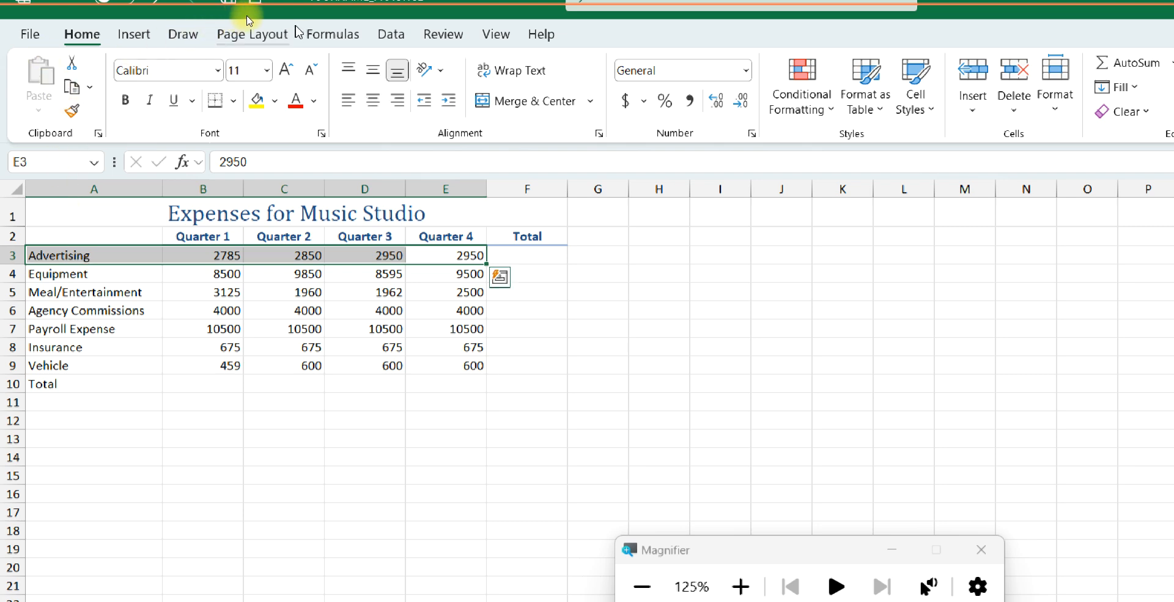
{"action": "left_click", "coordinate": [334, 33]}
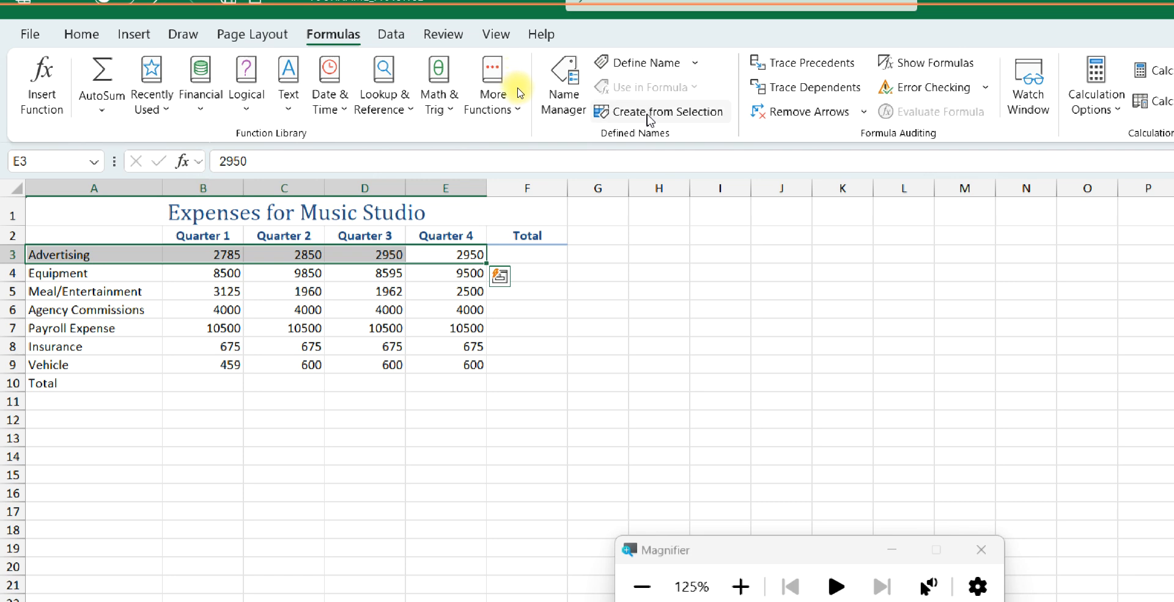
{"action": "left_click", "coordinate": [649, 116]}
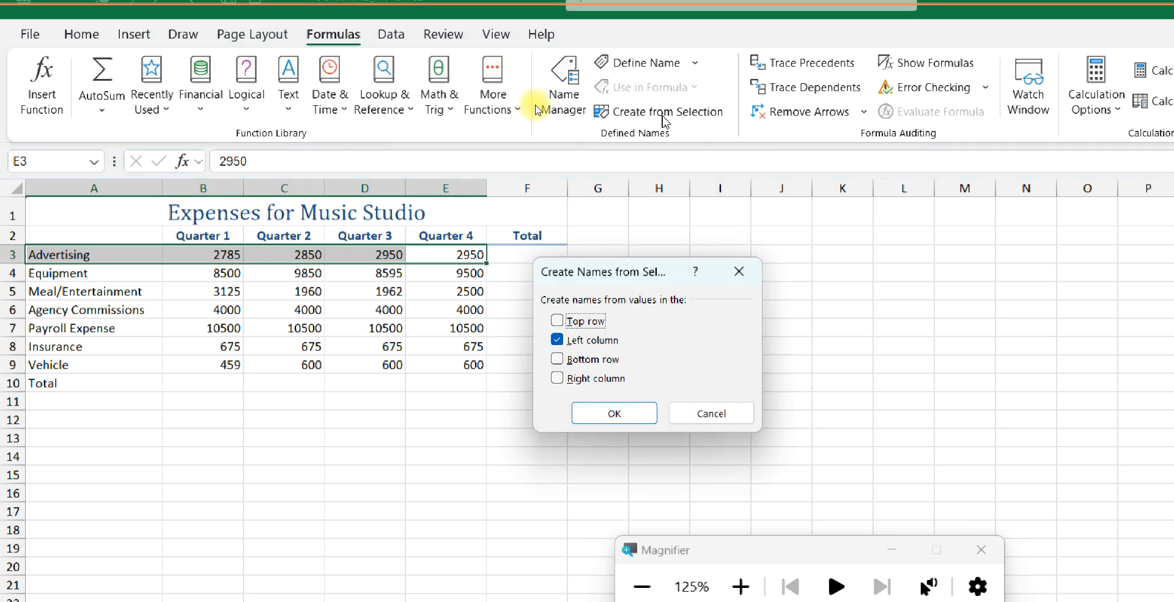
{"action": "left_click", "coordinate": [606, 411]}
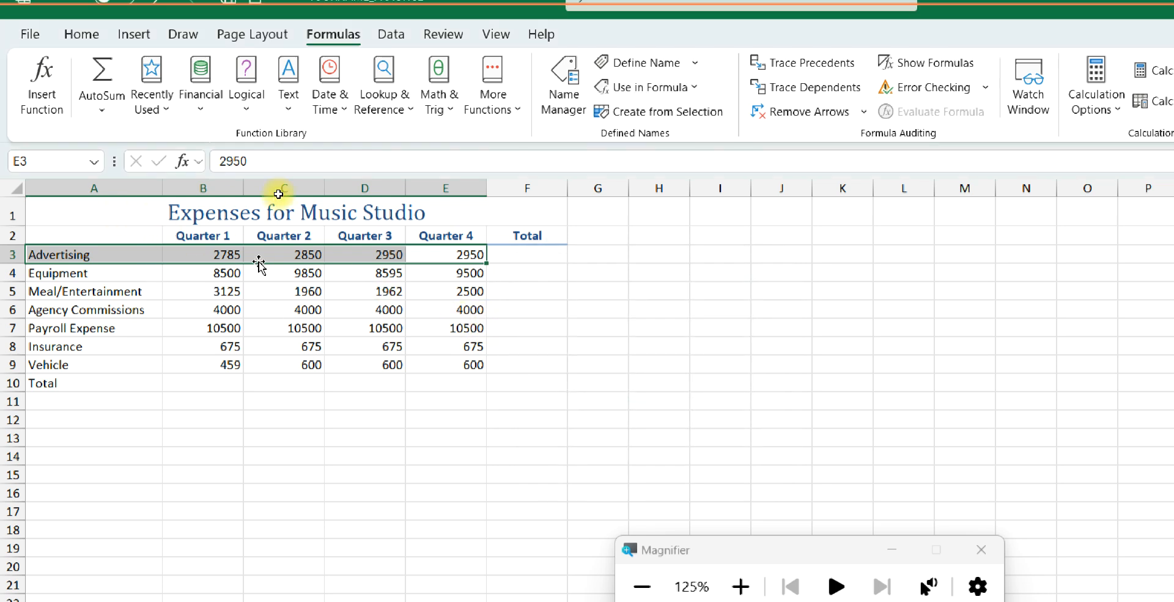
Step: Create a range name for the Equipment row from selection A4:E4, using the left column label
{"action": "left_click", "coordinate": [432, 268]}
{"action": "left_click_drag", "start_coordinate": [432, 267], "coordinate": [96, 275]}
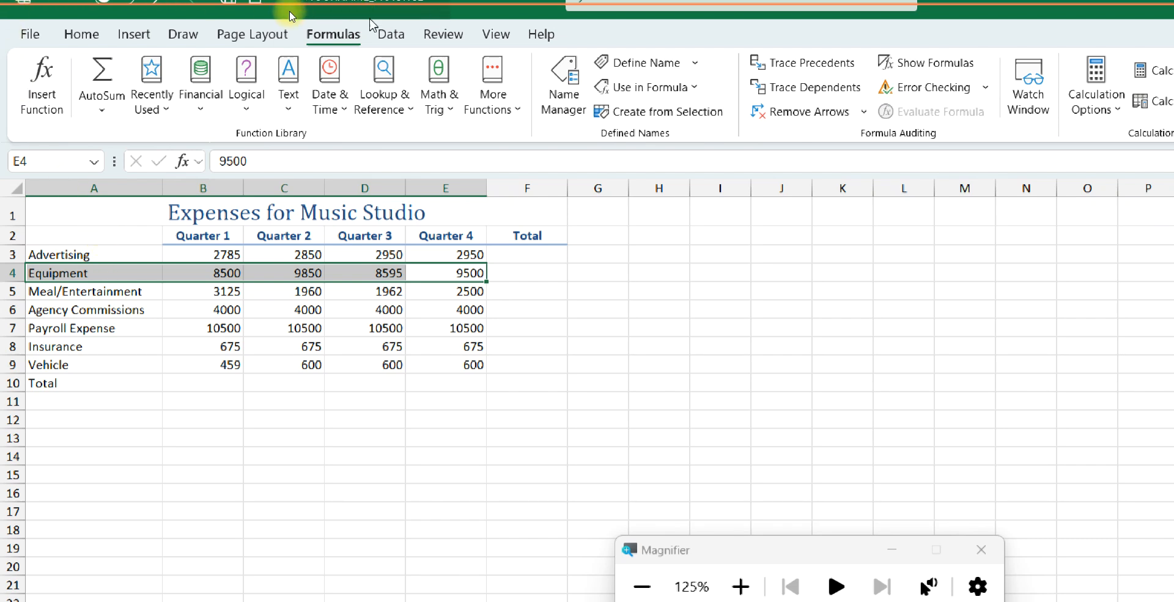
{"action": "left_click", "coordinate": [668, 117]}
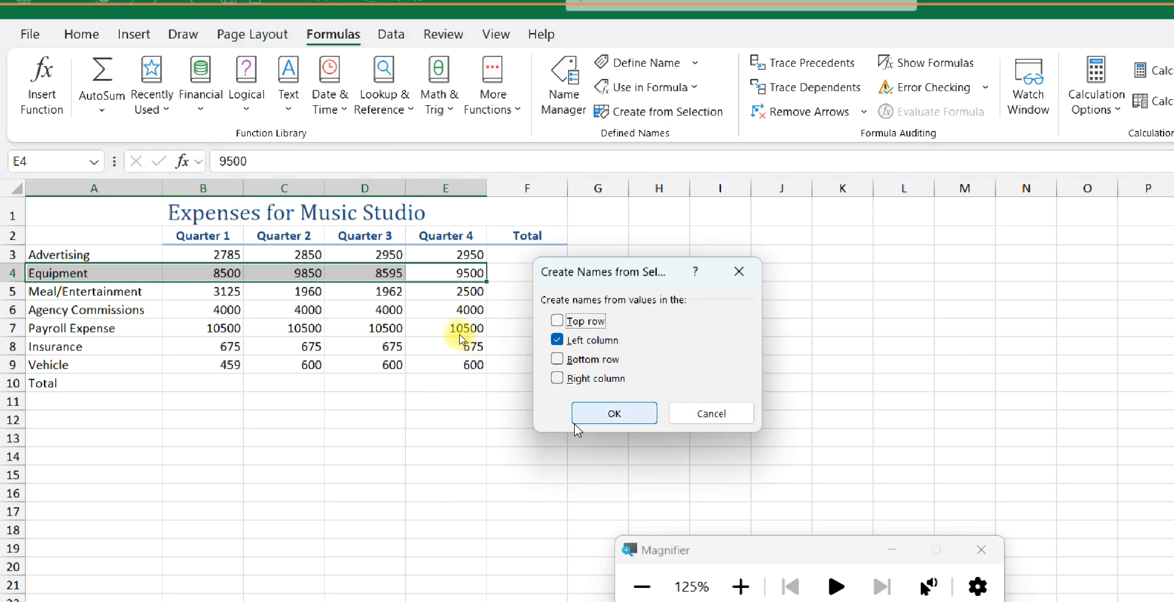
{"action": "left_click", "coordinate": [591, 418]}
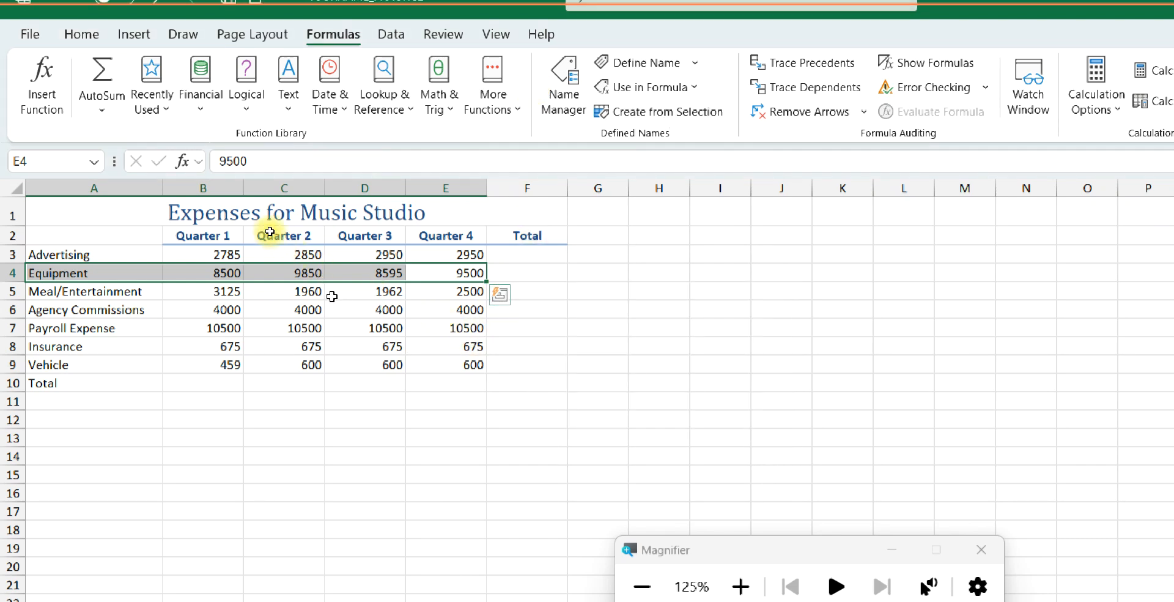
{"action": "left_click", "coordinate": [448, 287]}
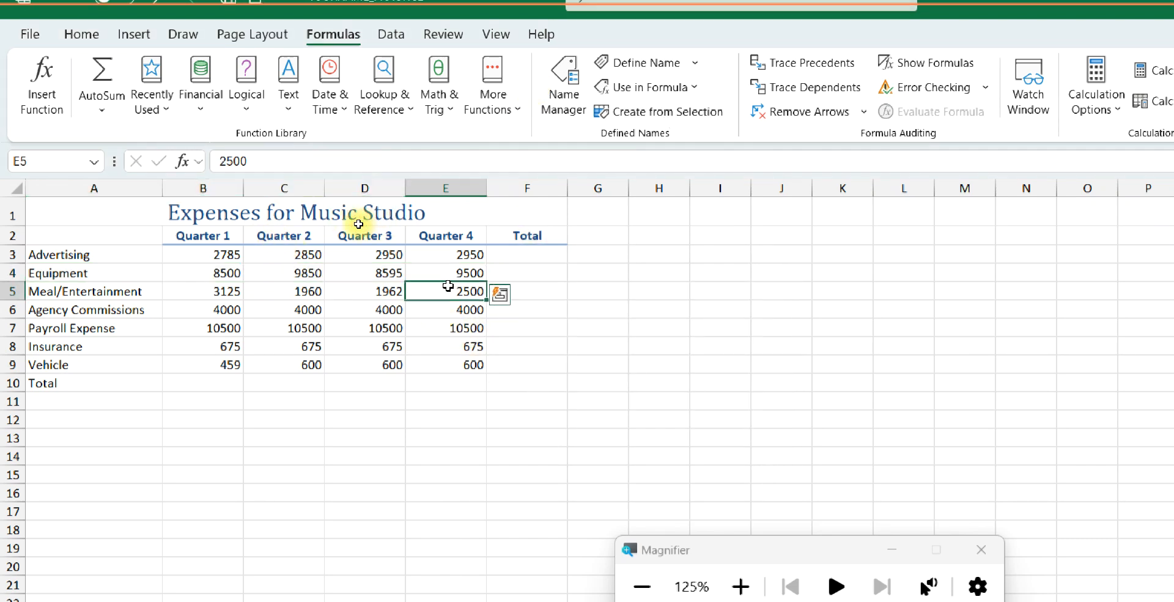
{"action": "left_click_drag", "start_coordinate": [448, 286], "coordinate": [230, 292]}
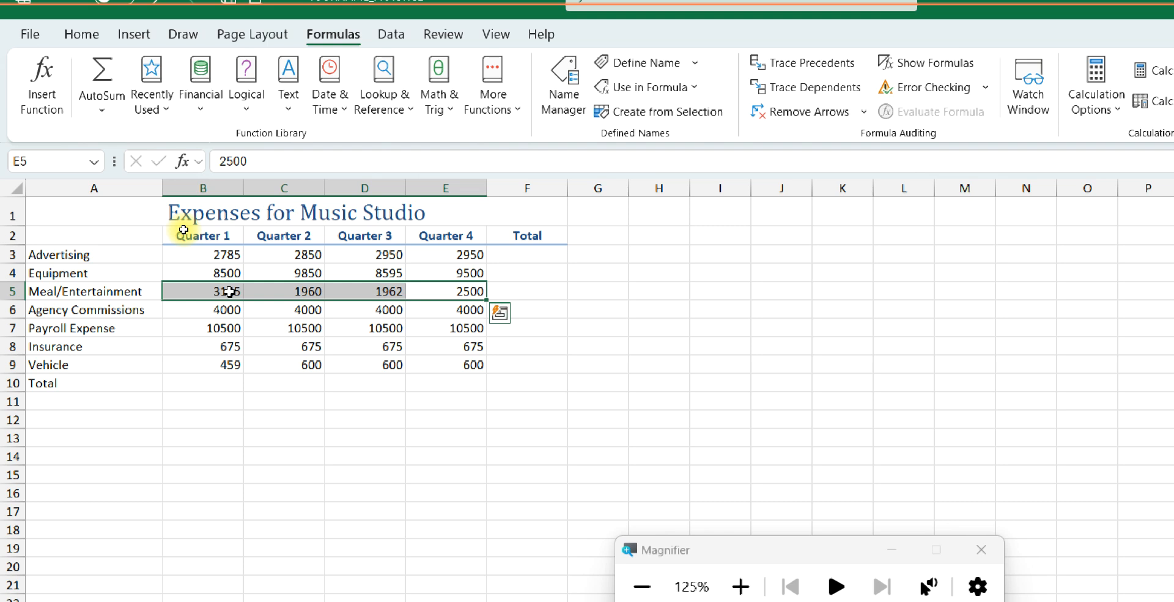
{"action": "left_click", "coordinate": [35, 165]}
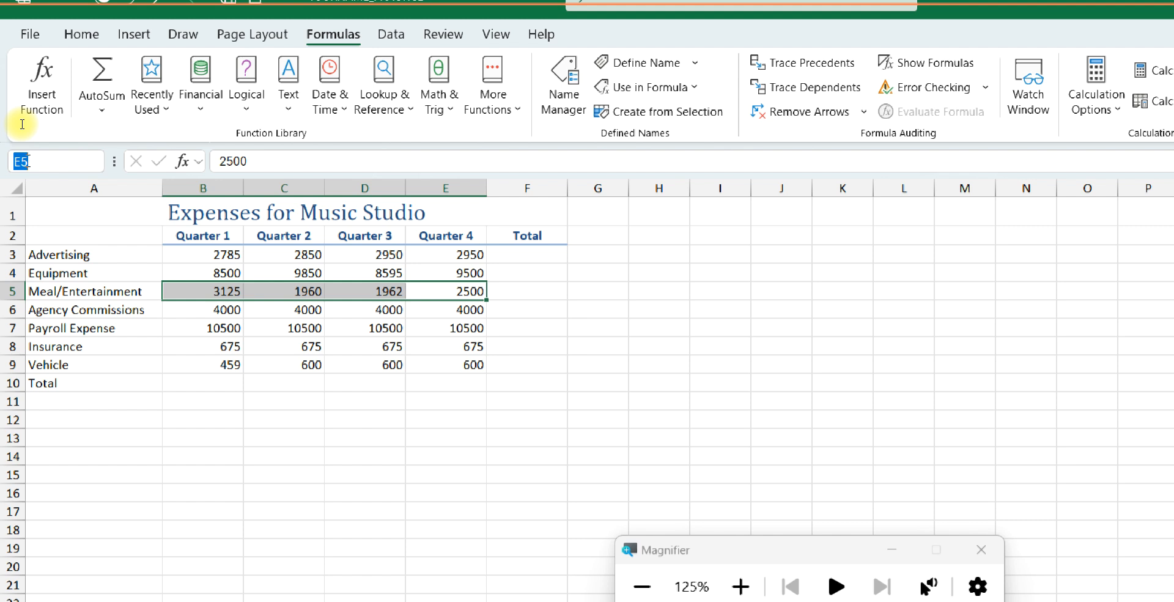
Step: Create a range name for the Meal/Entertainment row from A5:E5 using the left column label, and check the list of defined names
{"action": "left_click", "coordinate": [102, 294]}
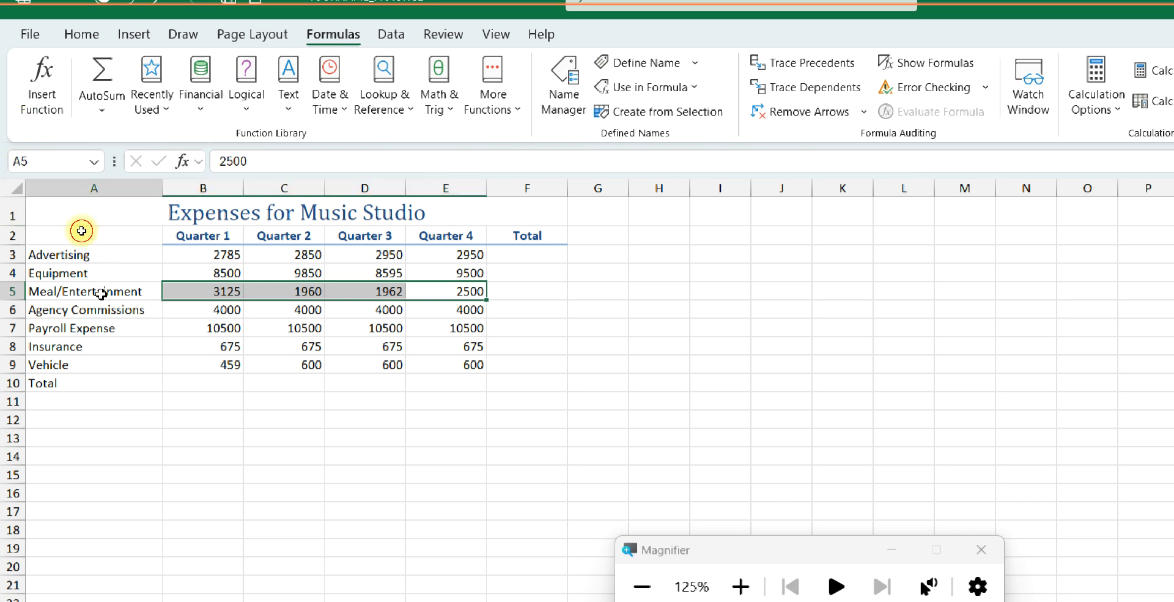
{"action": "left_click_drag", "start_coordinate": [101, 295], "coordinate": [445, 292]}
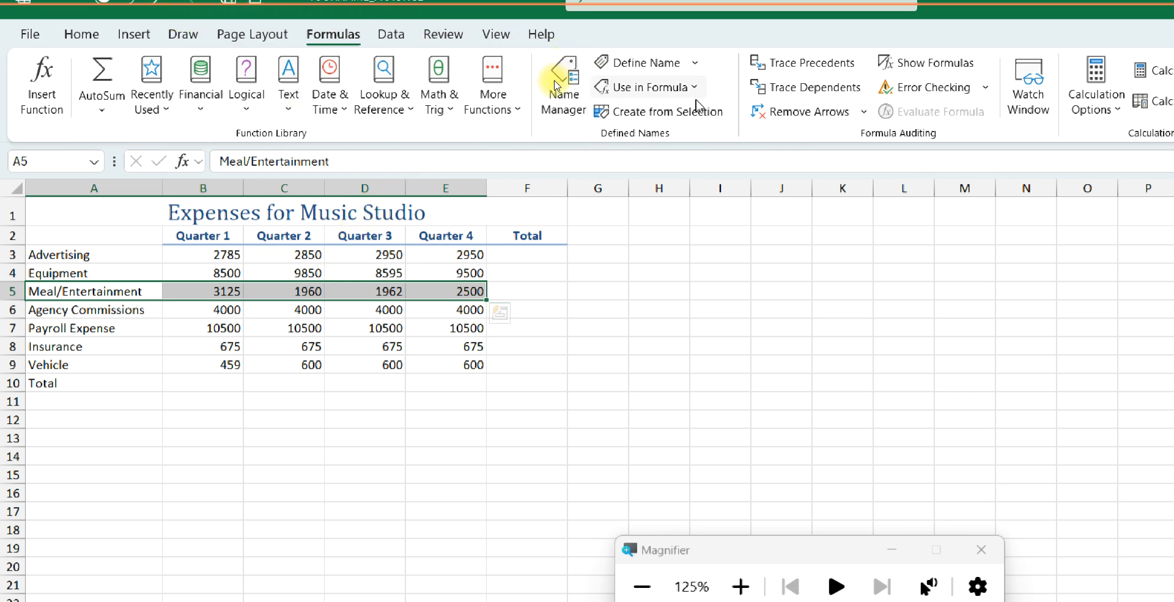
{"action": "left_click", "coordinate": [671, 123]}
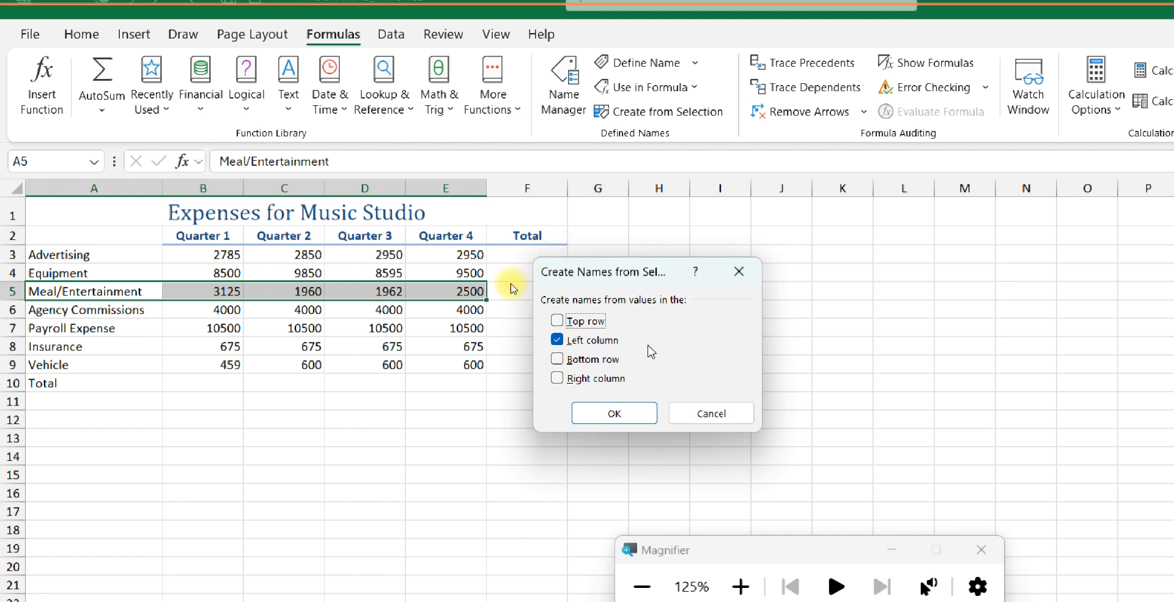
{"action": "left_click", "coordinate": [597, 417]}
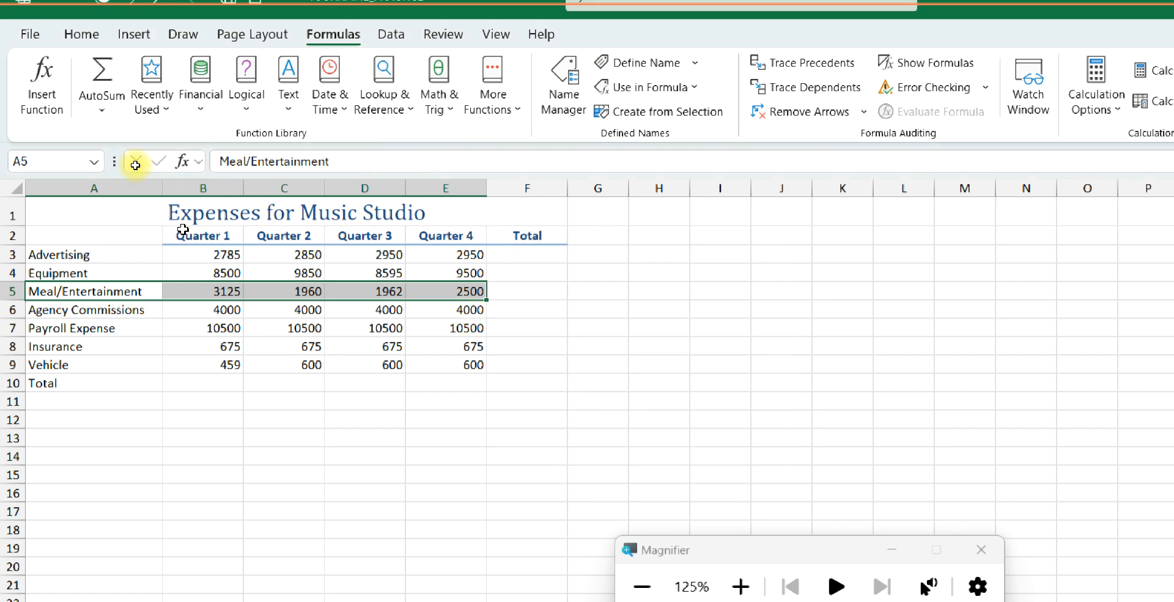
{"action": "left_click", "coordinate": [93, 161]}
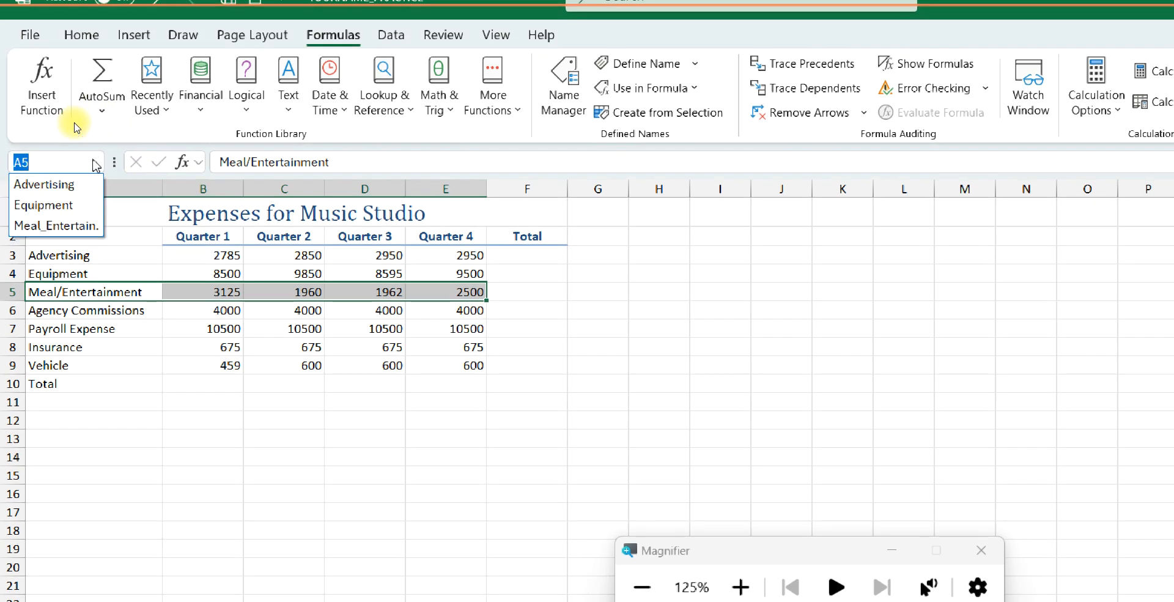
{"action": "left_click", "coordinate": [95, 163]}
Step: Name the agency commission values in B6:E6 Agency
{"action": "left_click", "coordinate": [110, 313]}
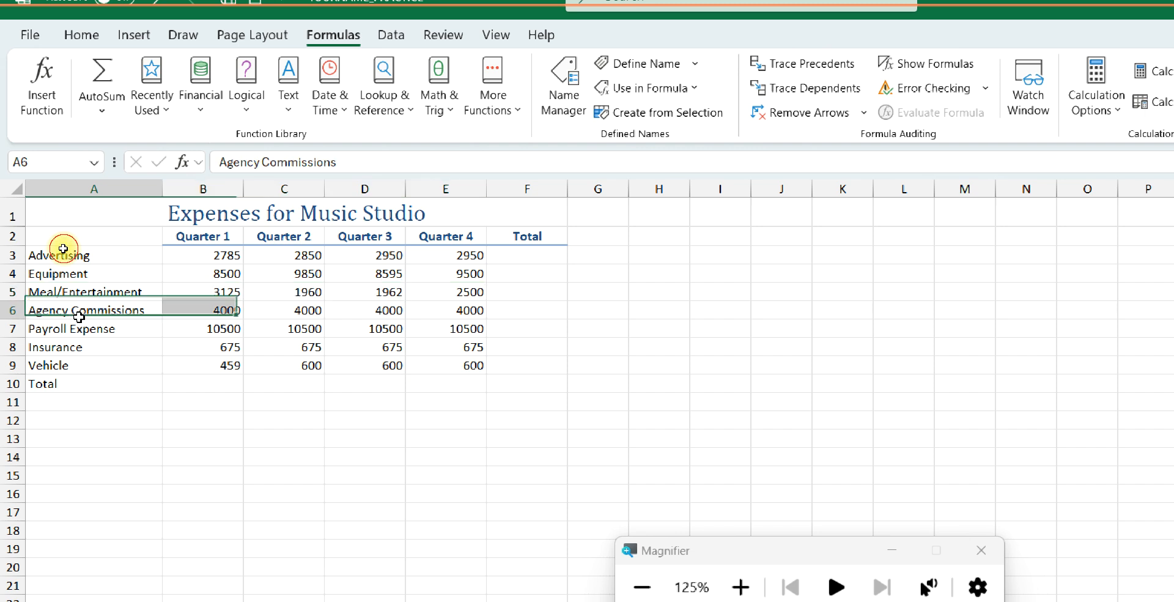
{"action": "left_click", "coordinate": [424, 306]}
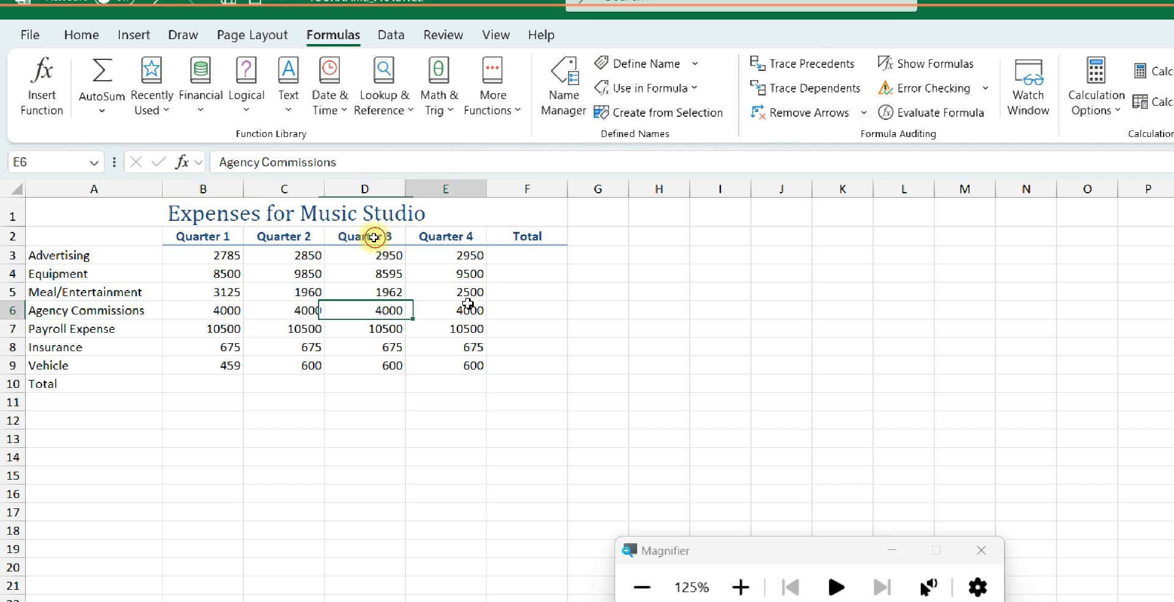
{"action": "left_click_drag", "start_coordinate": [424, 306], "coordinate": [228, 310]}
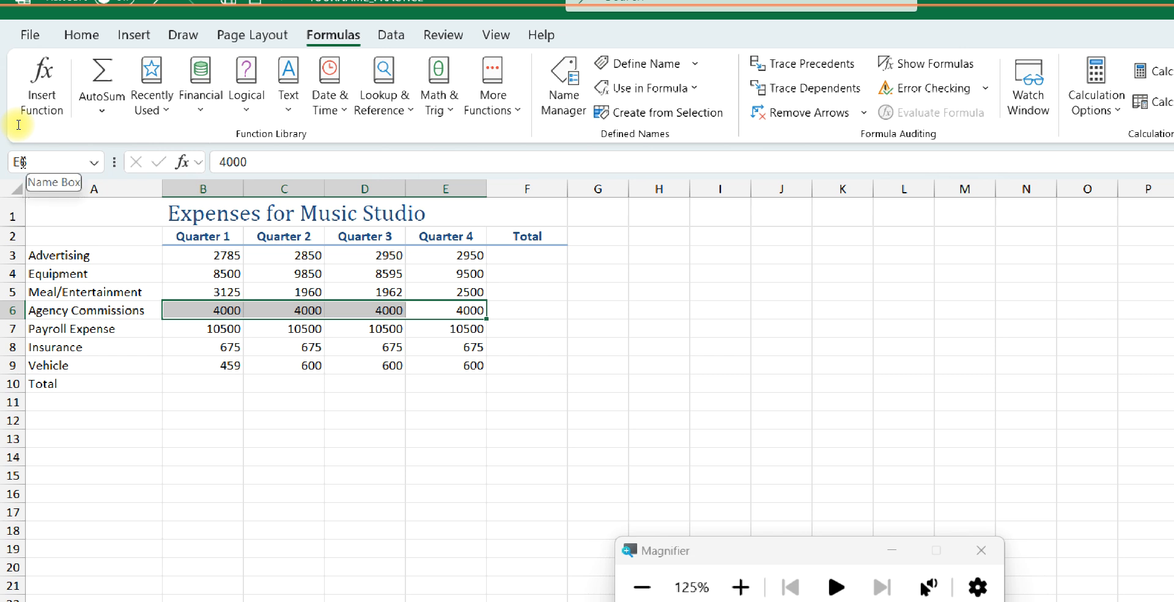
{"action": "left_click", "coordinate": [21, 162]}
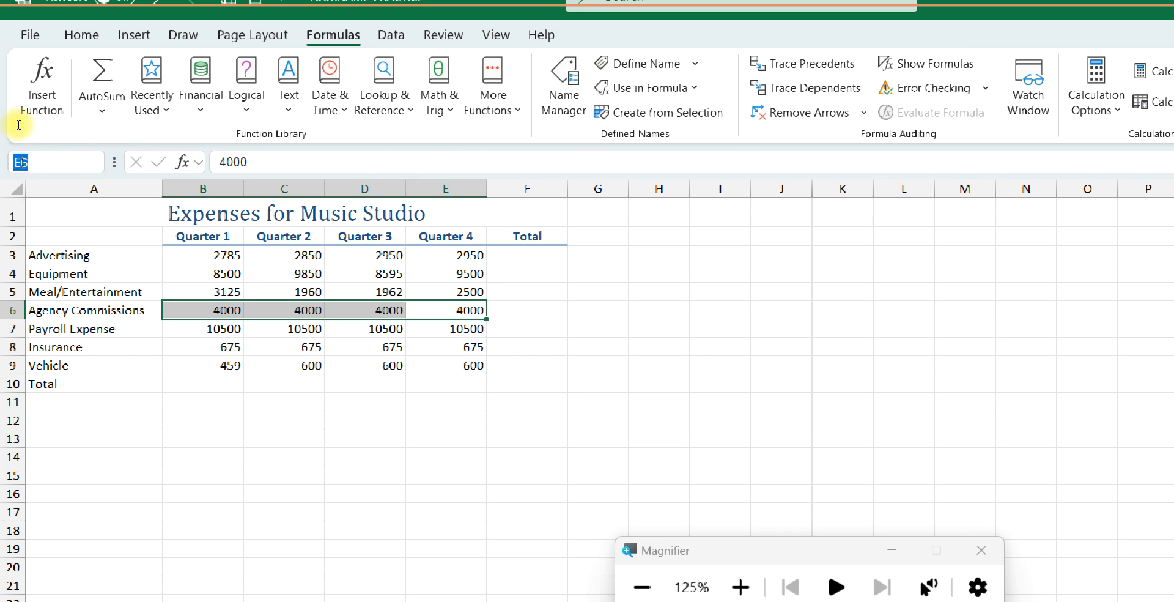
{"action": "type", "text": "Agency"}
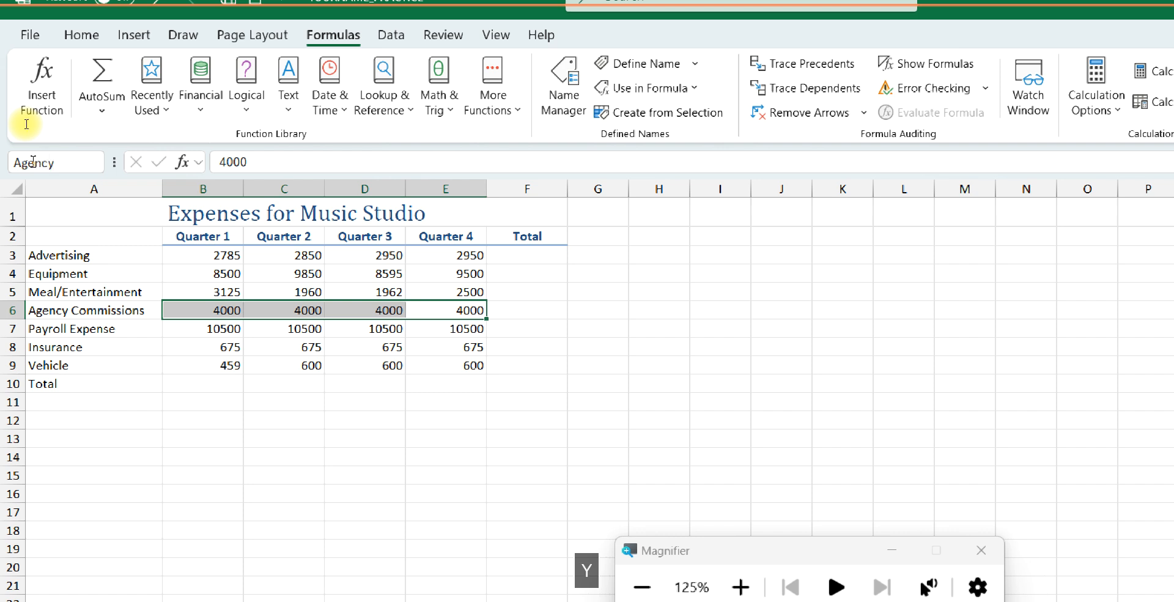
{"action": "key", "text": "Return"}
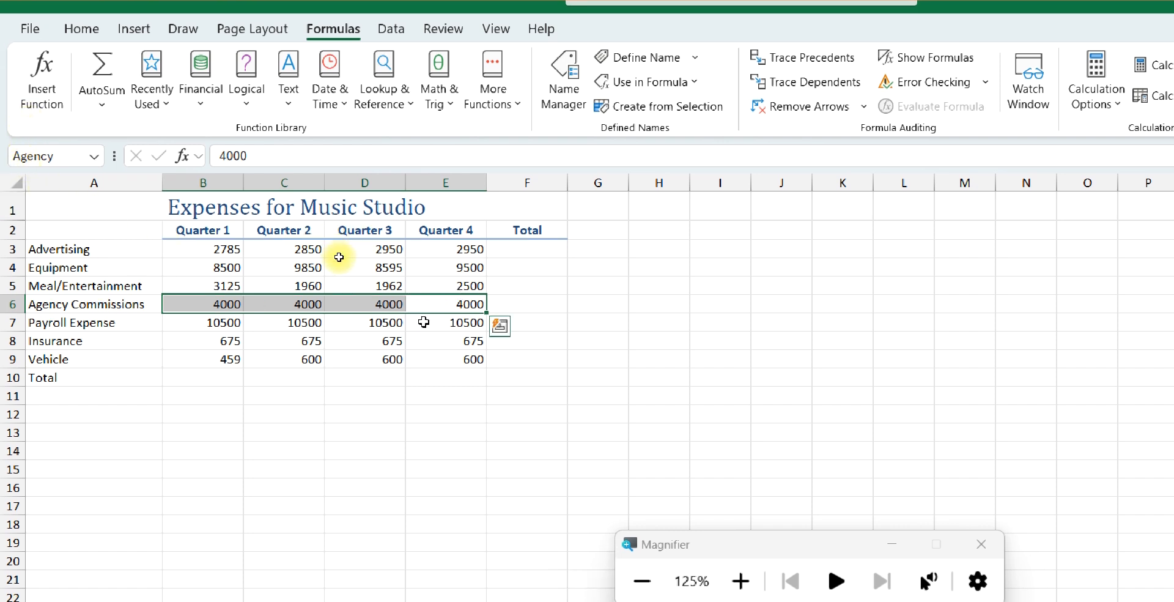
Step: Define the name Payroll for the payroll expense values in B7:E7
{"action": "left_click_drag", "start_coordinate": [424, 322], "coordinate": [208, 319]}
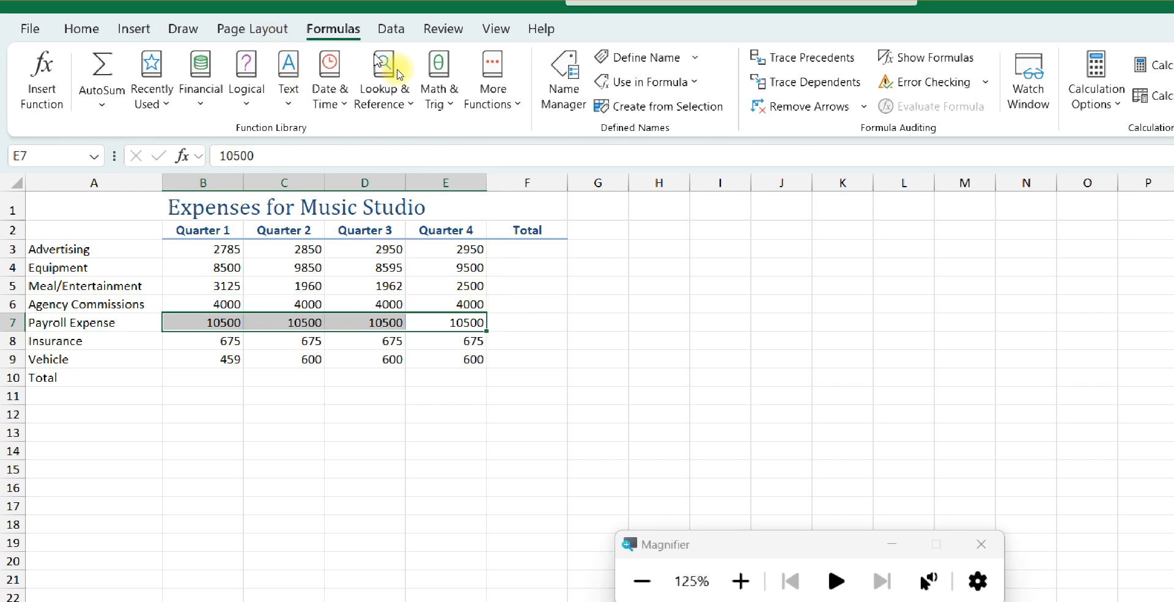
{"action": "left_click", "coordinate": [624, 62]}
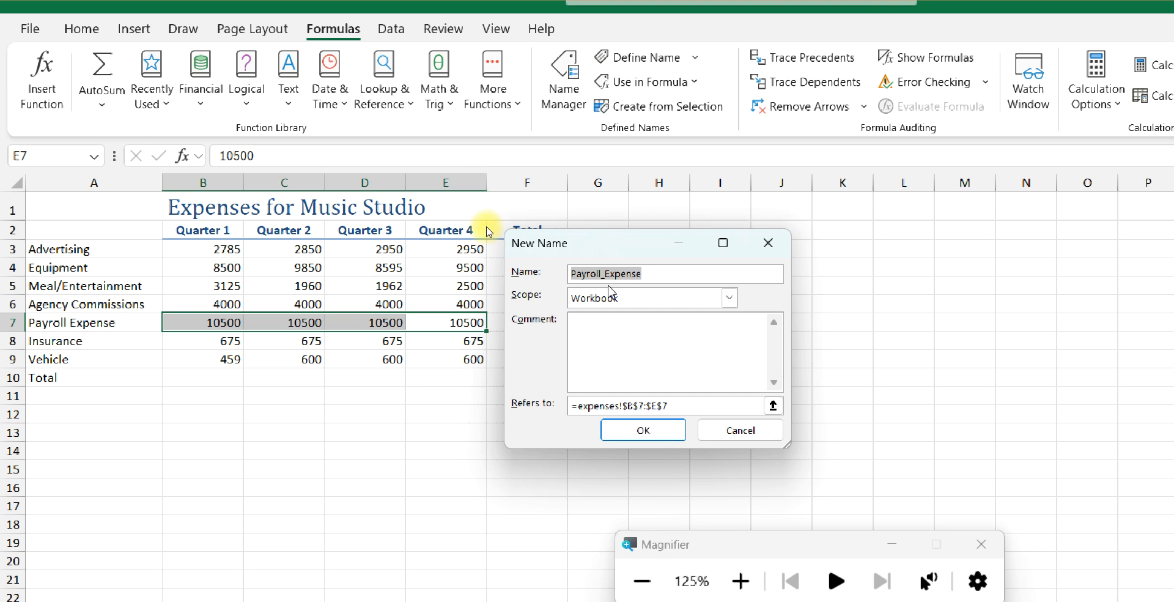
{"action": "left_click", "coordinate": [705, 273]}
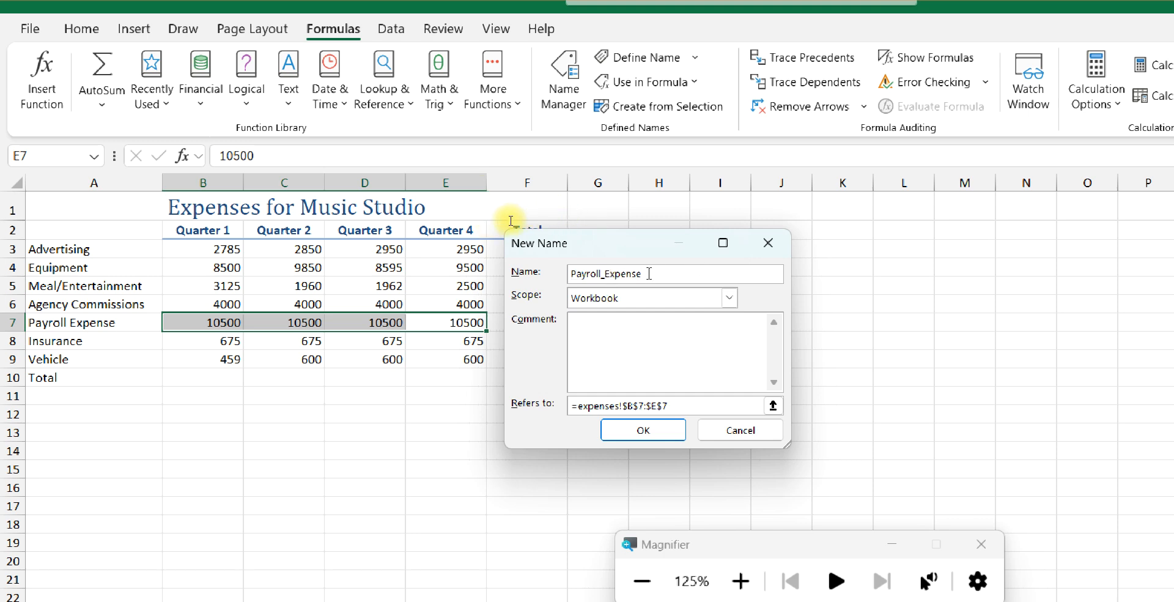
{"action": "left_click_drag", "start_coordinate": [649, 273], "coordinate": [605, 275]}
{"action": "left_click", "coordinate": [604, 275]}
{"action": "left_click", "coordinate": [676, 269]}
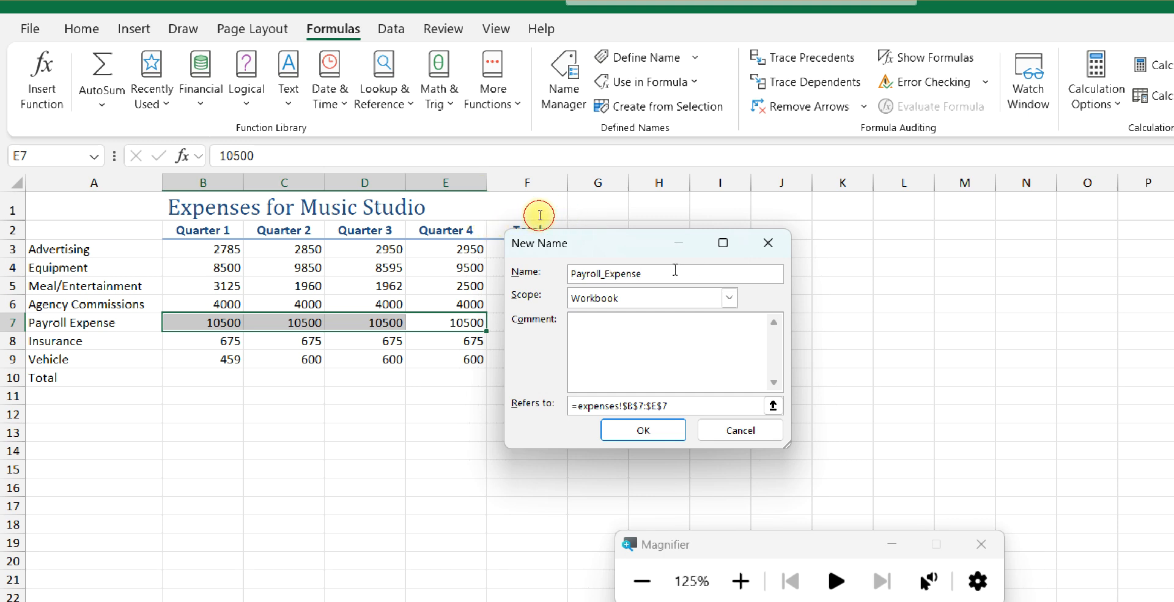
{"action": "key", "text": "BackSpace"}
{"action": "key", "text": "BackSpace"}
{"action": "key", "text": "BackSpace"}
{"action": "key", "text": "BackSpace"}
{"action": "key", "text": "BackSpace"}
{"action": "key", "text": "BackSpace"}
{"action": "key", "text": "BackSpace"}
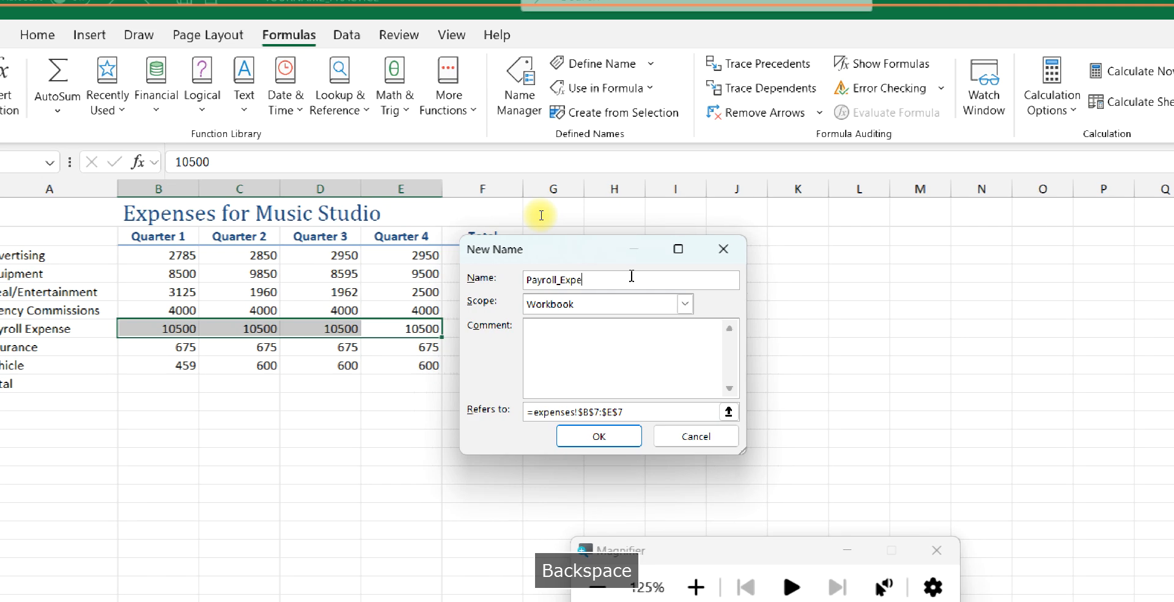
{"action": "key", "text": "BackSpace"}
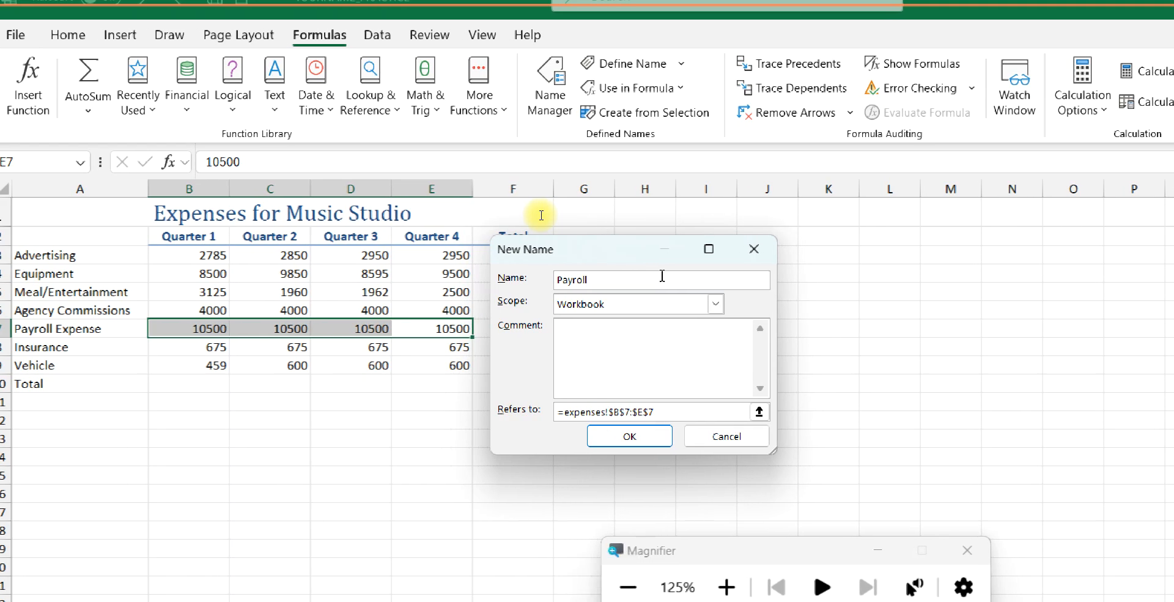
{"action": "left_click", "coordinate": [625, 445]}
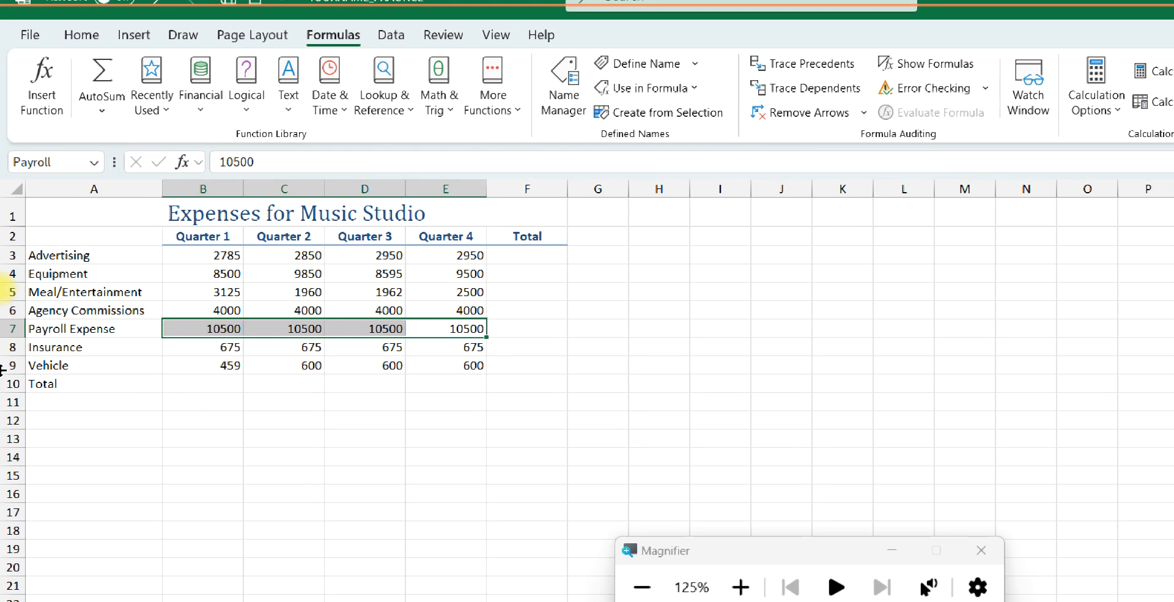
Step: Create range names for the Insurance and Vehicle rows from selection A8:E9, using the left column labels
{"action": "left_click_drag", "start_coordinate": [85, 347], "coordinate": [447, 367]}
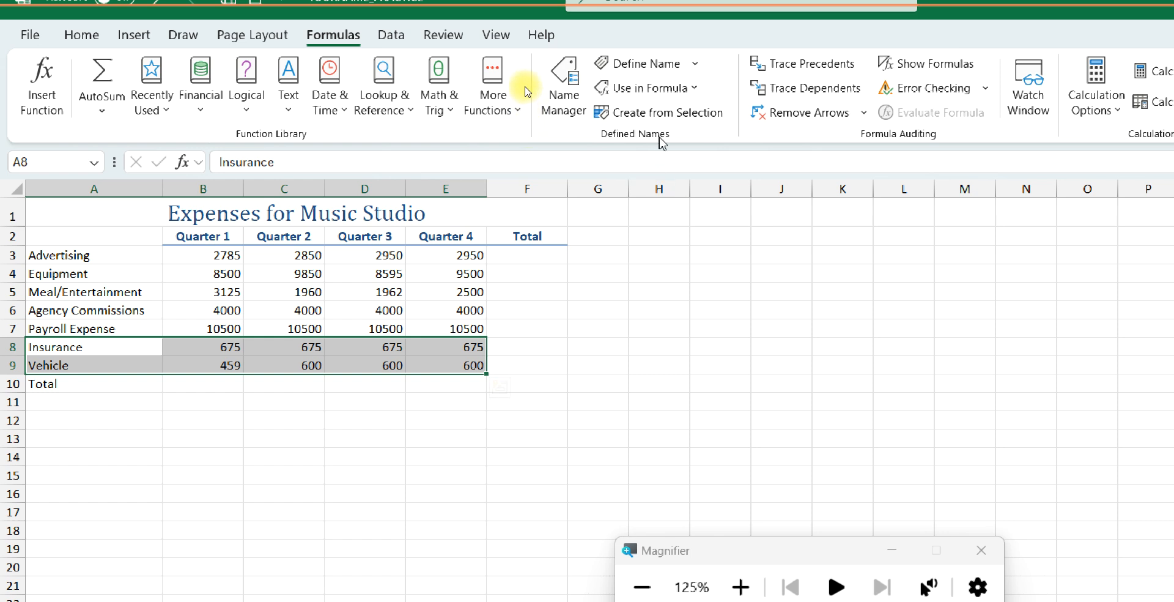
{"action": "left_click", "coordinate": [664, 114]}
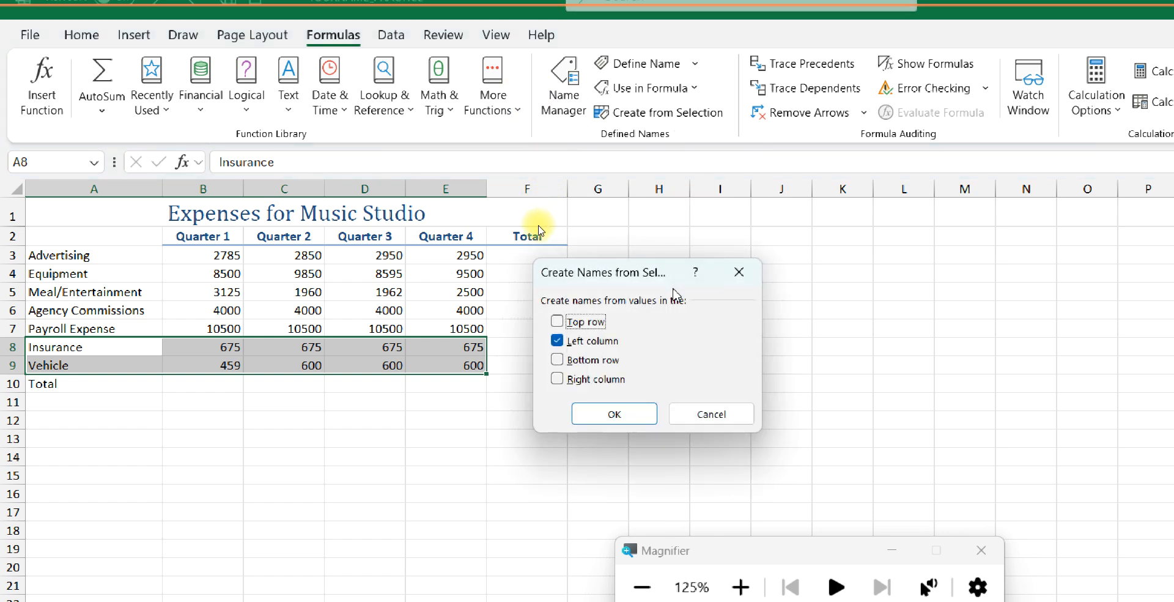
{"action": "left_click", "coordinate": [580, 419]}
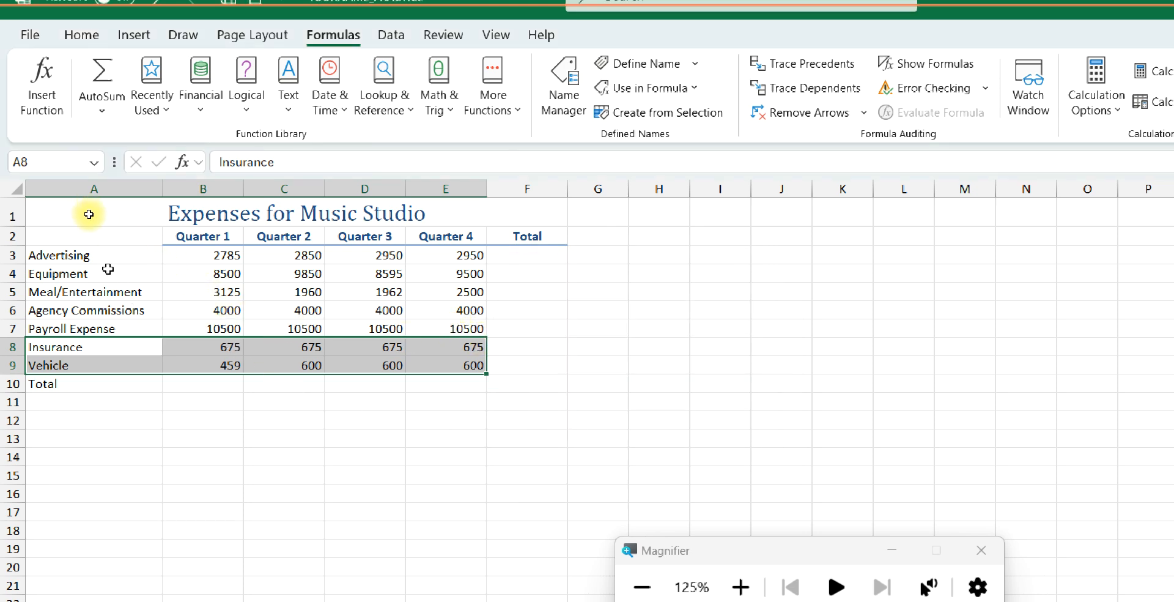
Step: Make the expense category labels in A3:A11 bold
{"action": "left_click", "coordinate": [186, 254]}
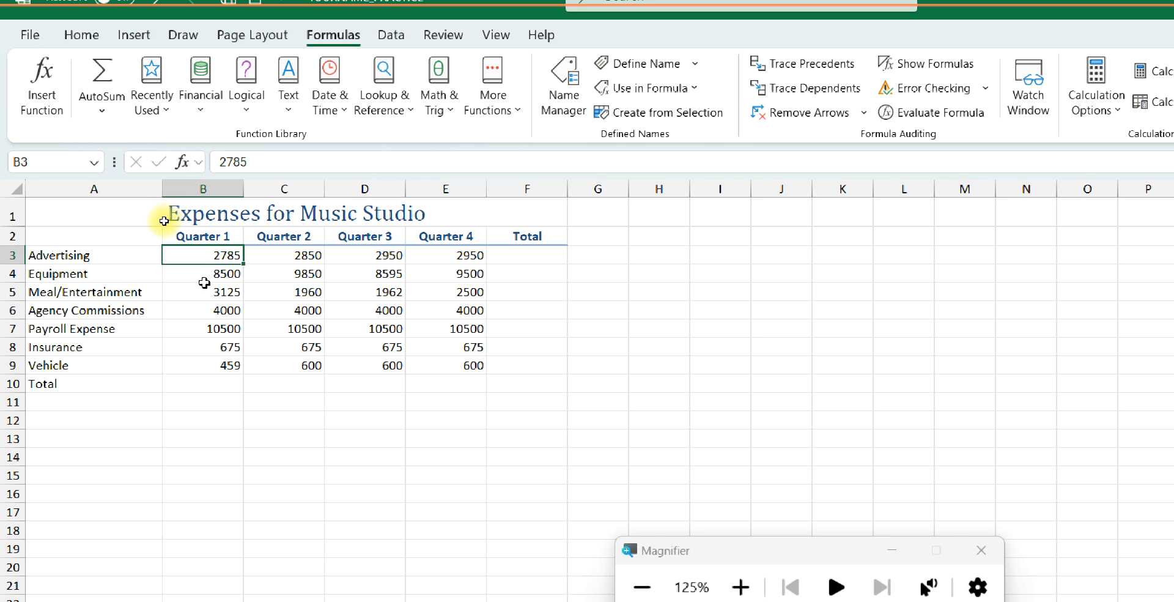
{"action": "left_click", "coordinate": [58, 252]}
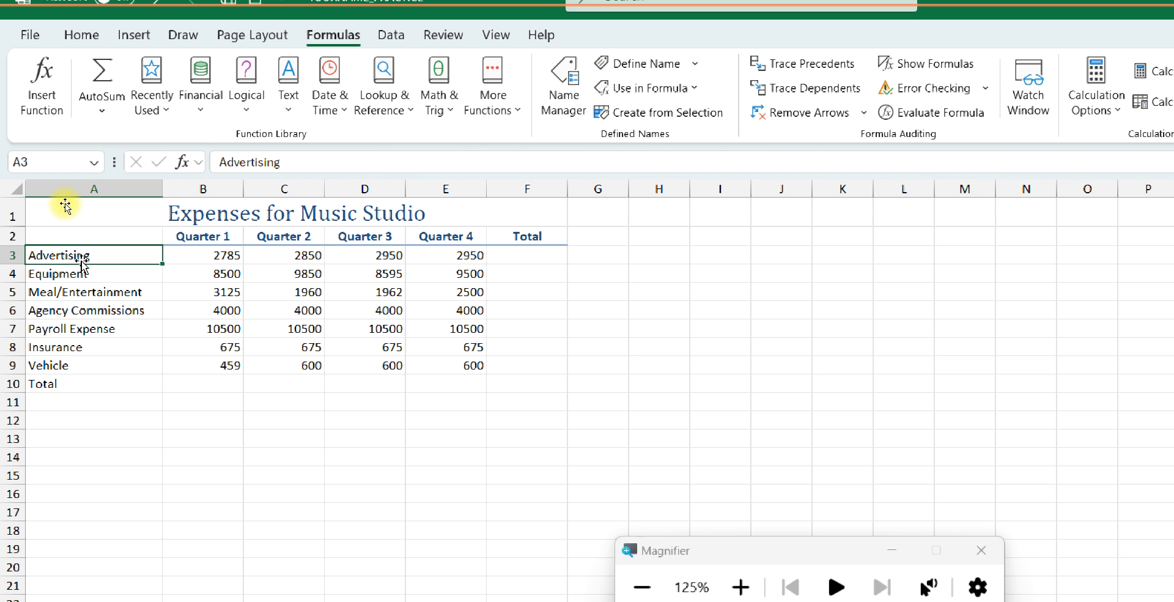
{"action": "left_click_drag", "start_coordinate": [61, 256], "coordinate": [56, 404]}
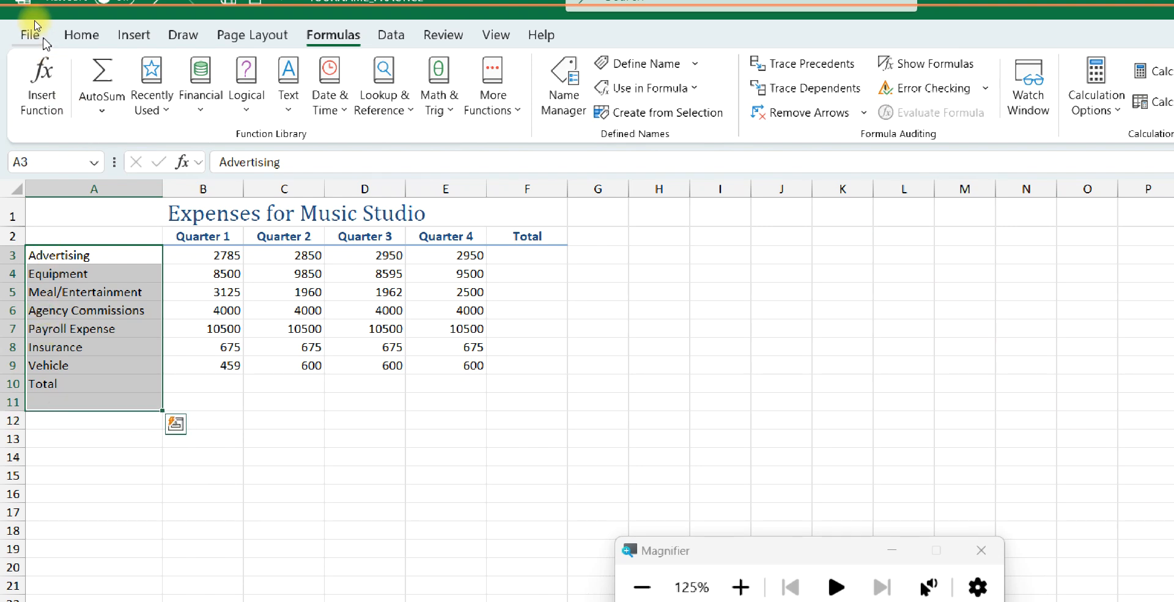
{"action": "left_click", "coordinate": [83, 33]}
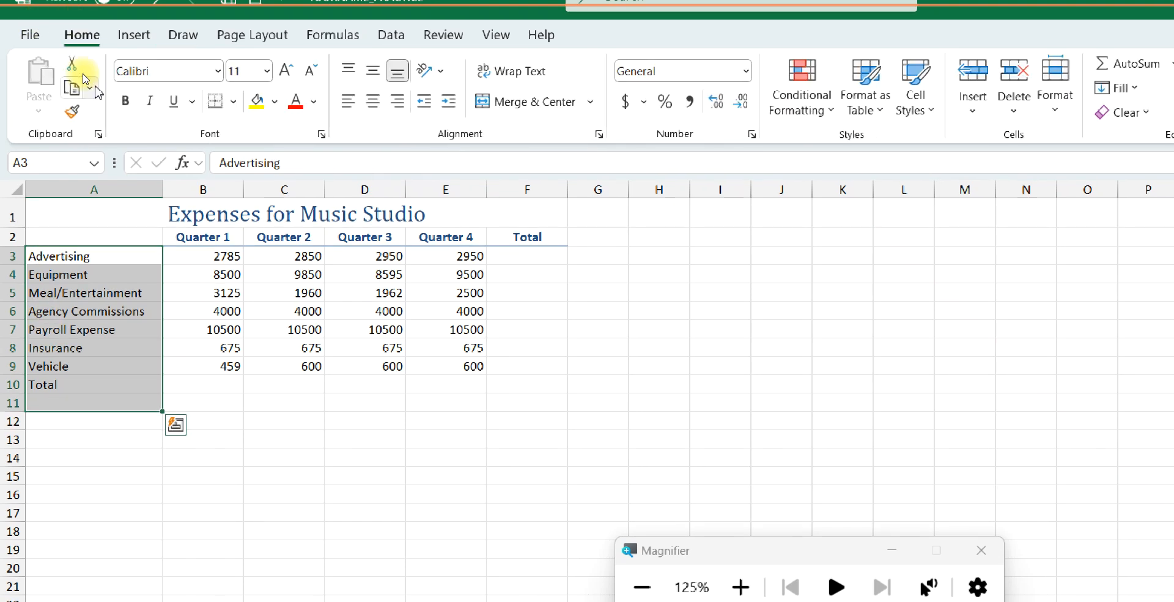
{"action": "left_click", "coordinate": [126, 101]}
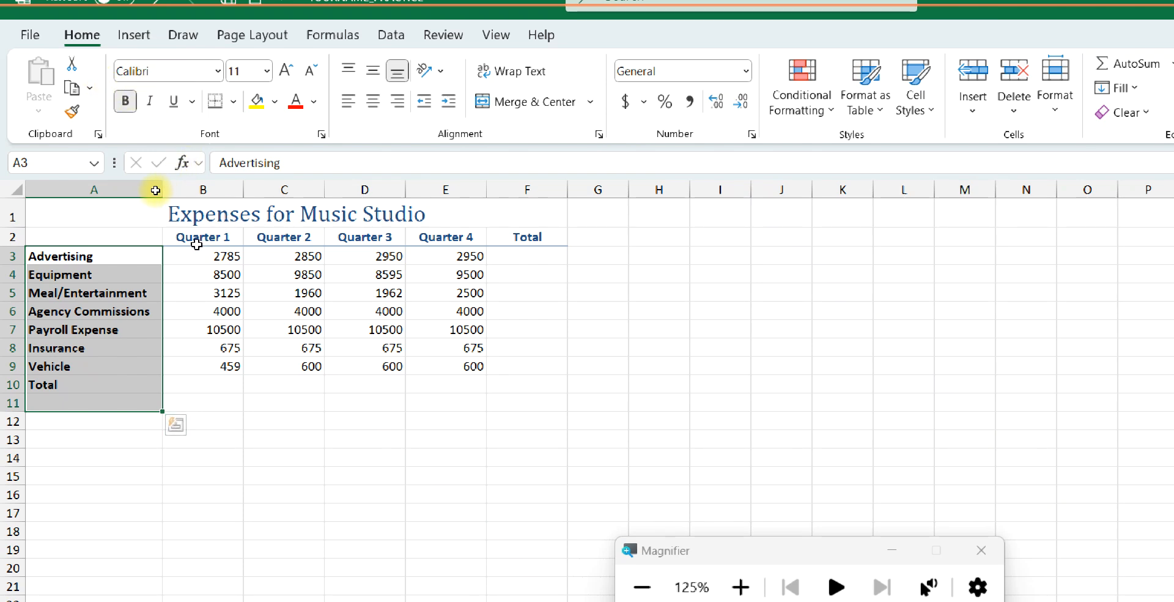
Step: Create range names for the four quarter columns from B2:E9 using the top row labels, and check the list of defined names
{"action": "left_click_drag", "start_coordinate": [173, 236], "coordinate": [476, 375]}
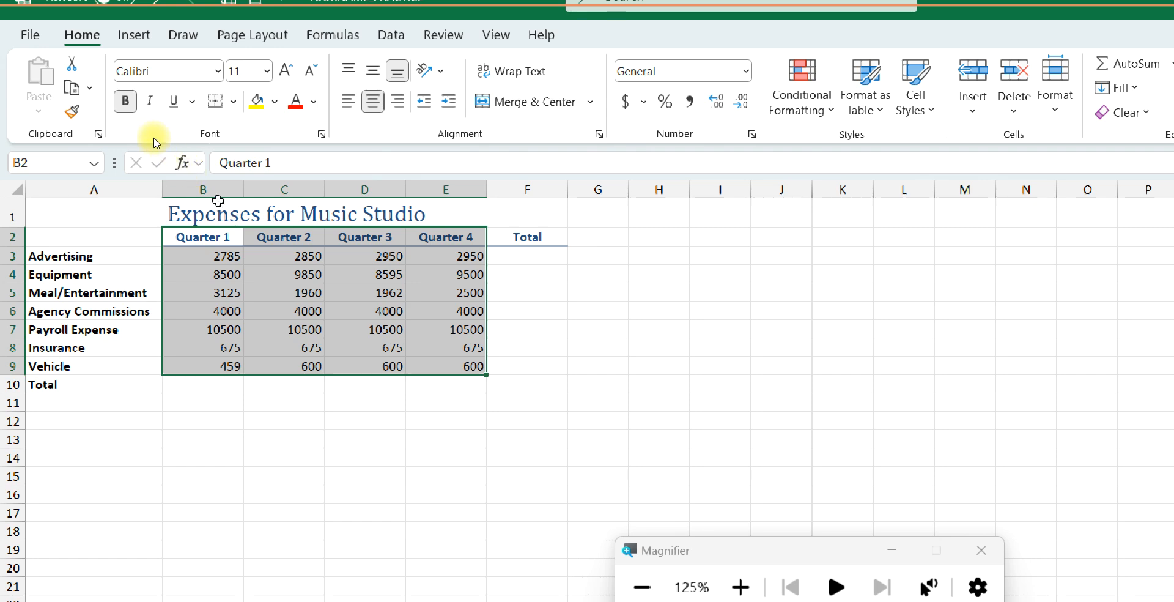
{"action": "left_click", "coordinate": [323, 35]}
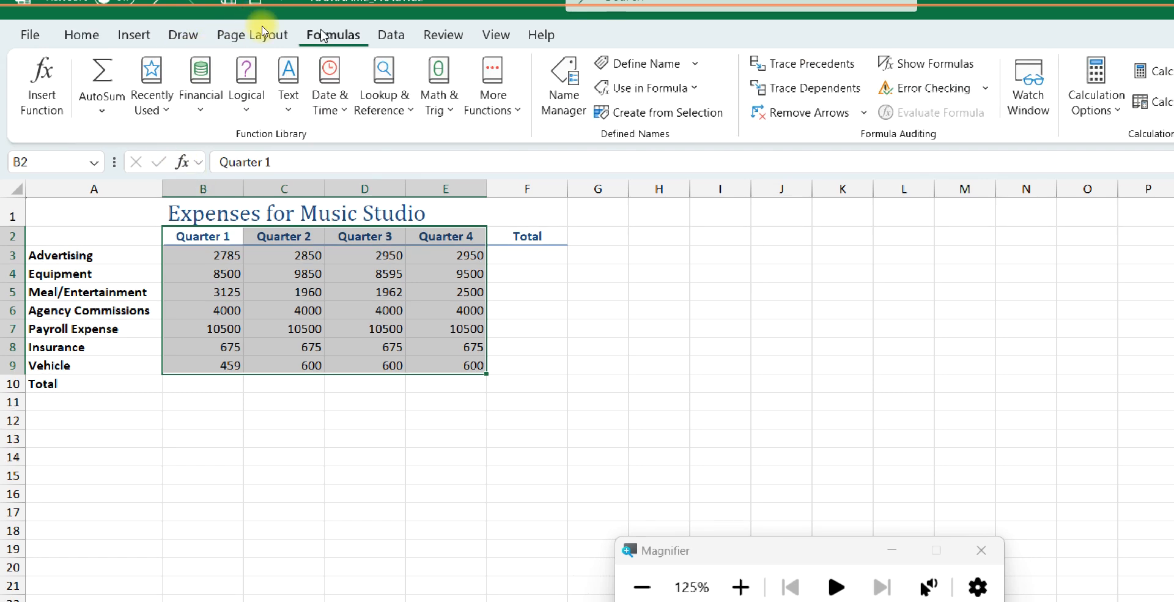
{"action": "left_click", "coordinate": [653, 115]}
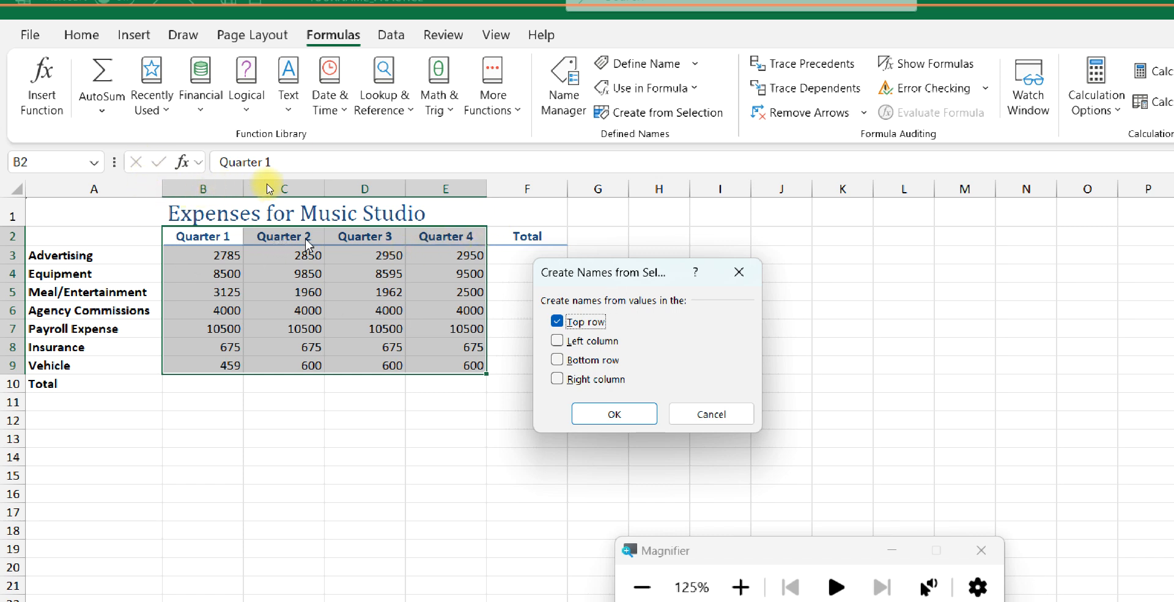
{"action": "left_click", "coordinate": [601, 413]}
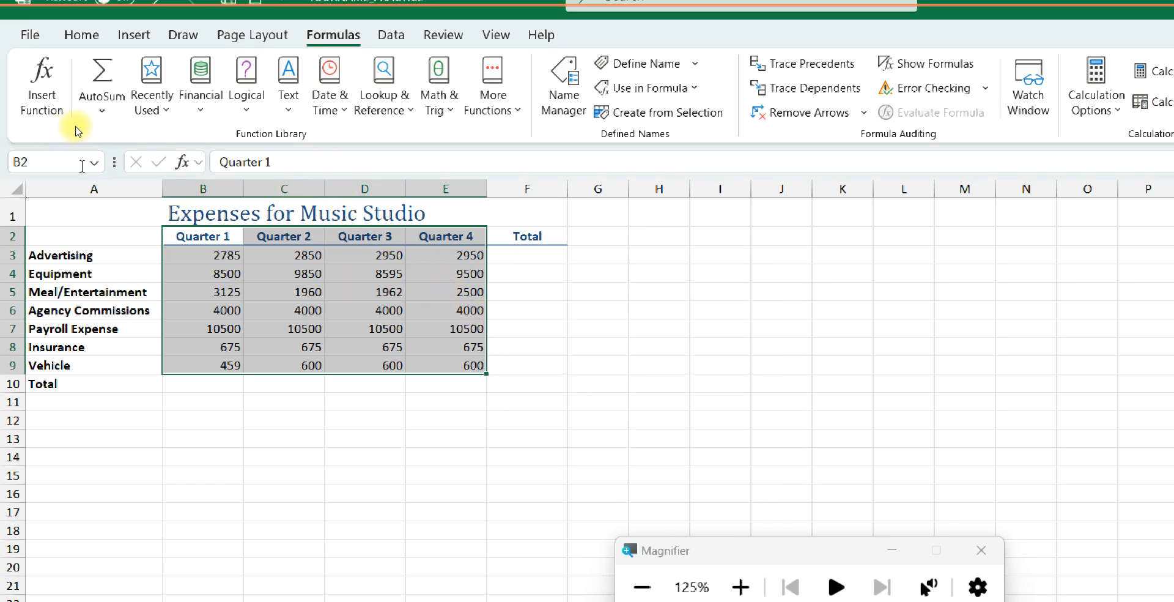
{"action": "left_click", "coordinate": [96, 163]}
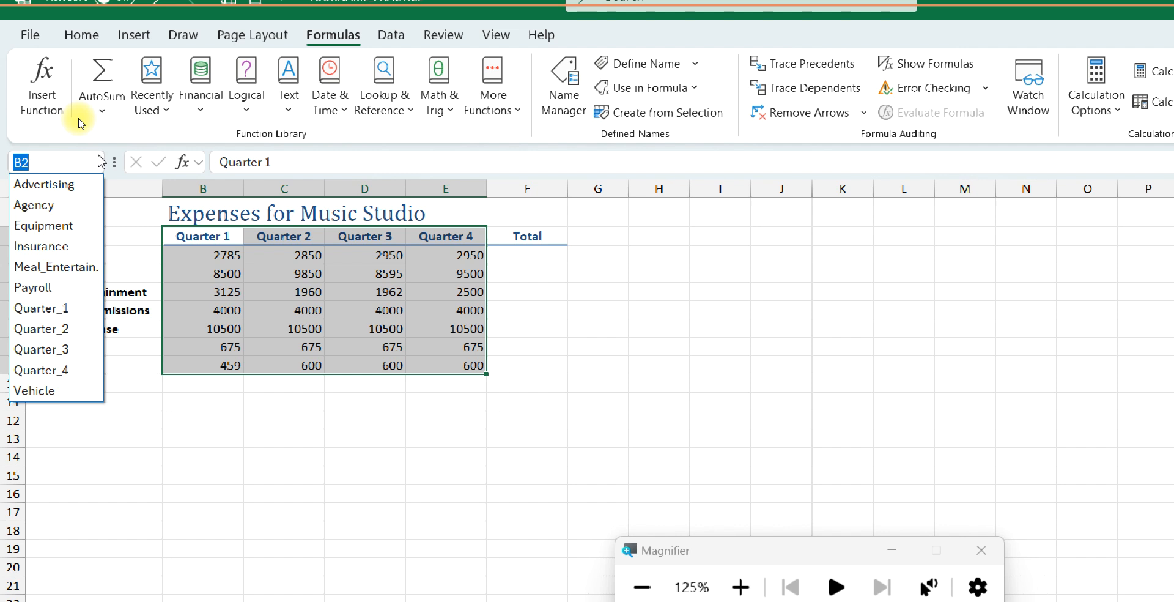
{"action": "left_click", "coordinate": [98, 157]}
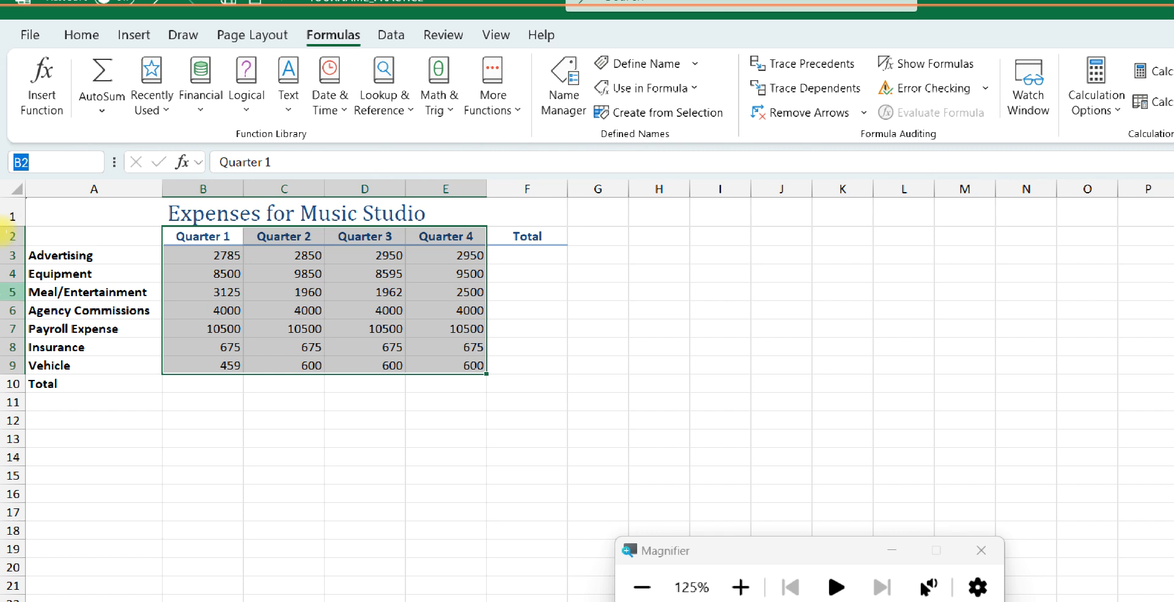
Step: Insert a new row above the Total row and label it Hotel in A10
{"action": "left_click", "coordinate": [5, 385]}
{"action": "right_click", "coordinate": [5, 385]}
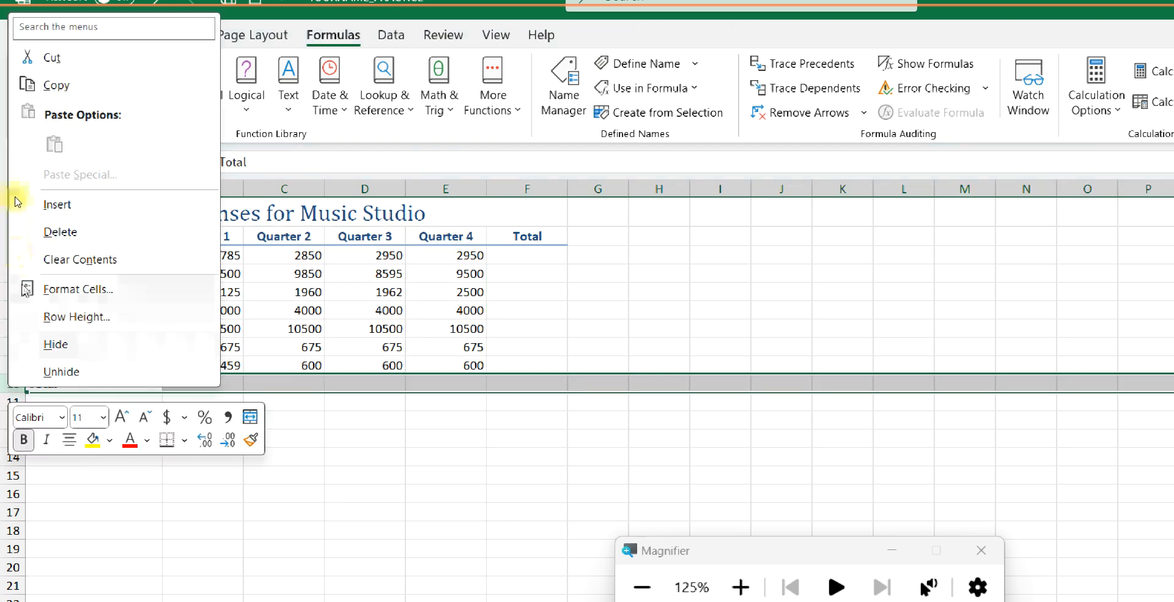
{"action": "left_click", "coordinate": [30, 206]}
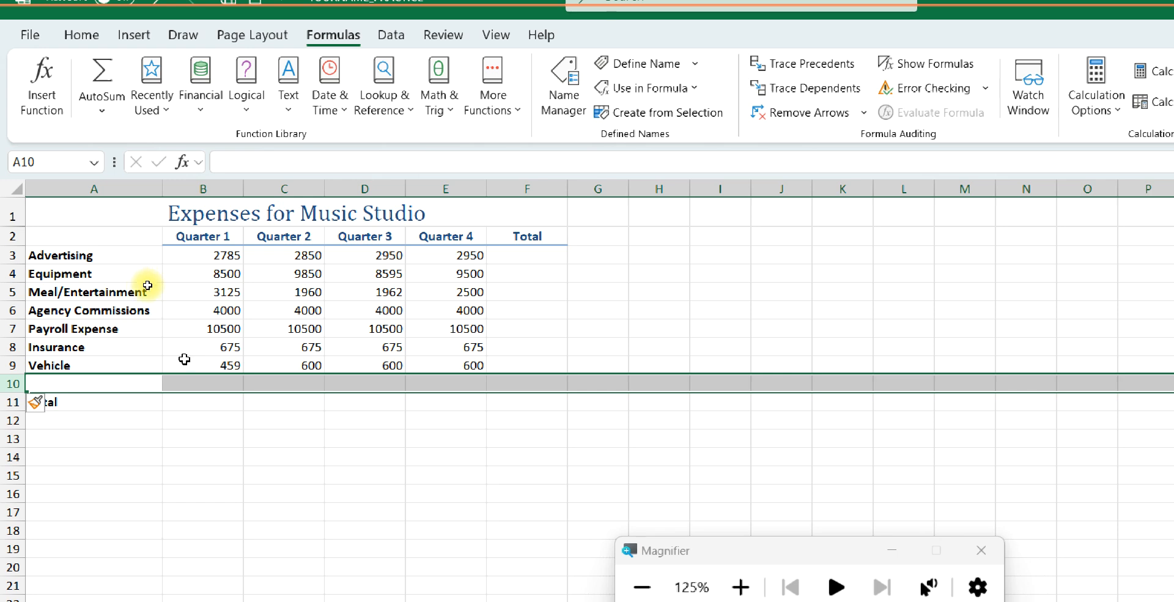
{"action": "left_click", "coordinate": [83, 381]}
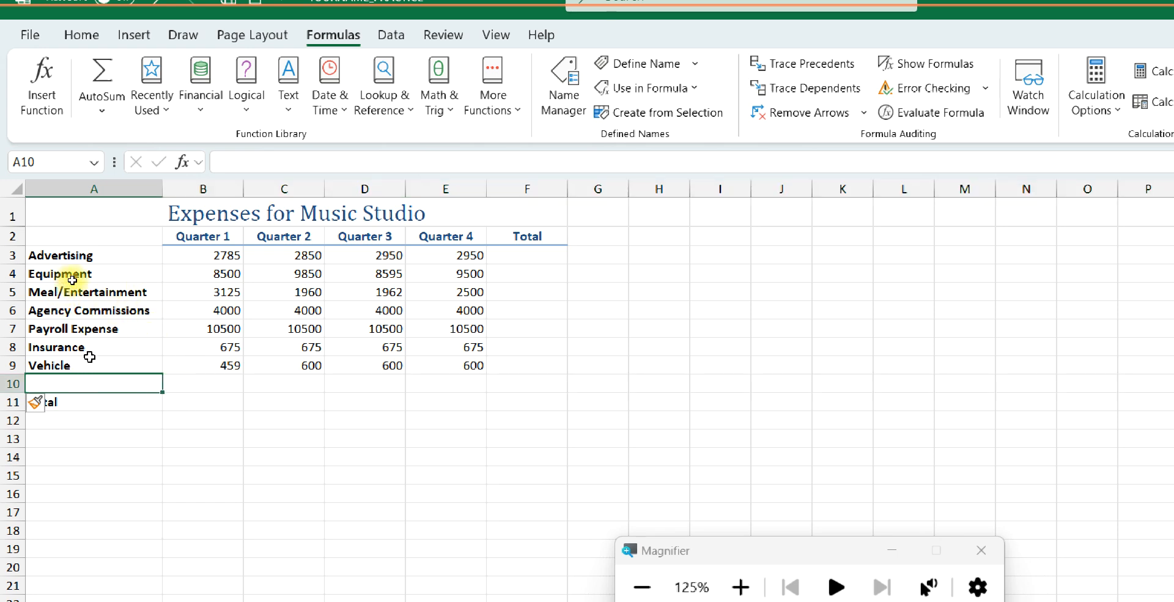
{"action": "type", "text": "Hote"}
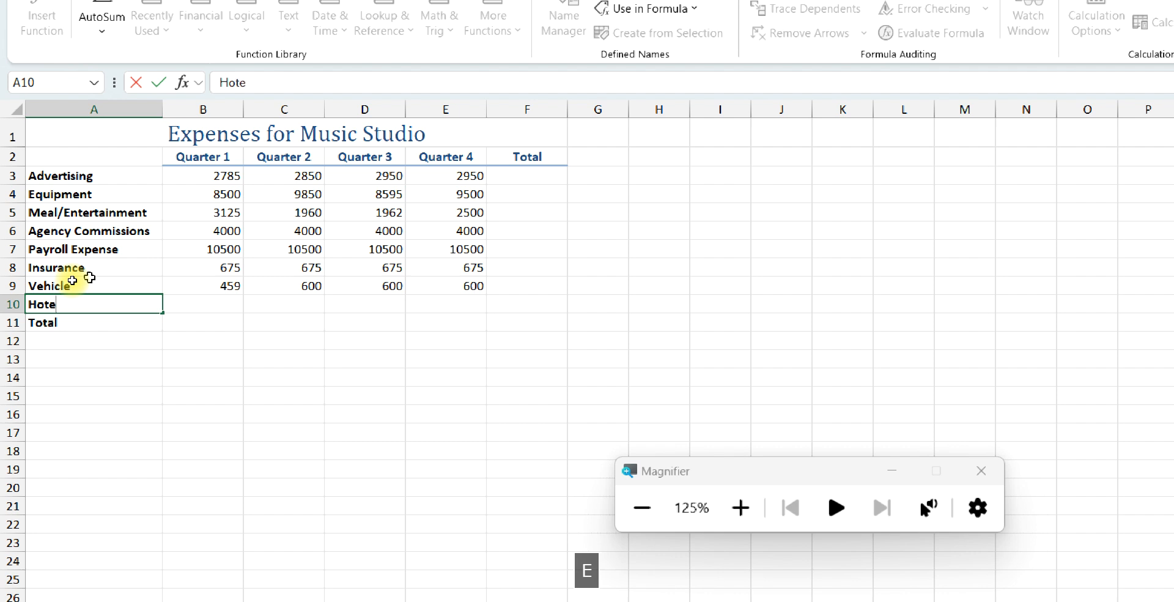
{"action": "type", "text": "l"}
{"action": "key", "text": "Tab"}
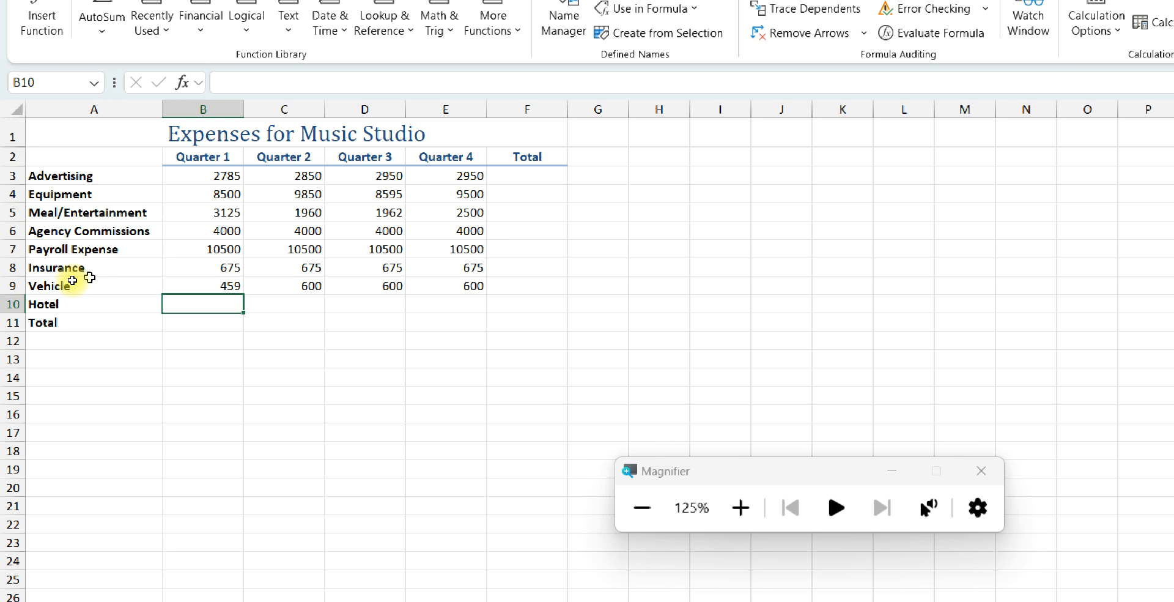
Step: Enter the quarterly Hotel expenses 1953, 1515, 1650 and 1200 in B10:E10
{"action": "type", "text": "1954"}
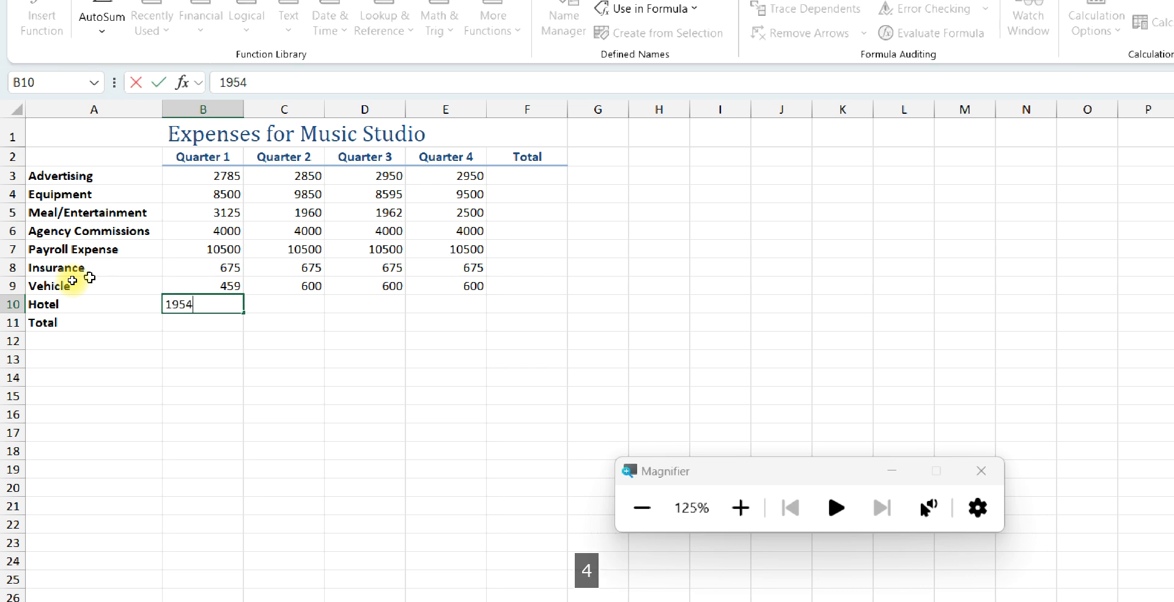
{"action": "key", "text": "BackSpace"}
{"action": "type", "text": "3"}
{"action": "key", "text": "Tab"}
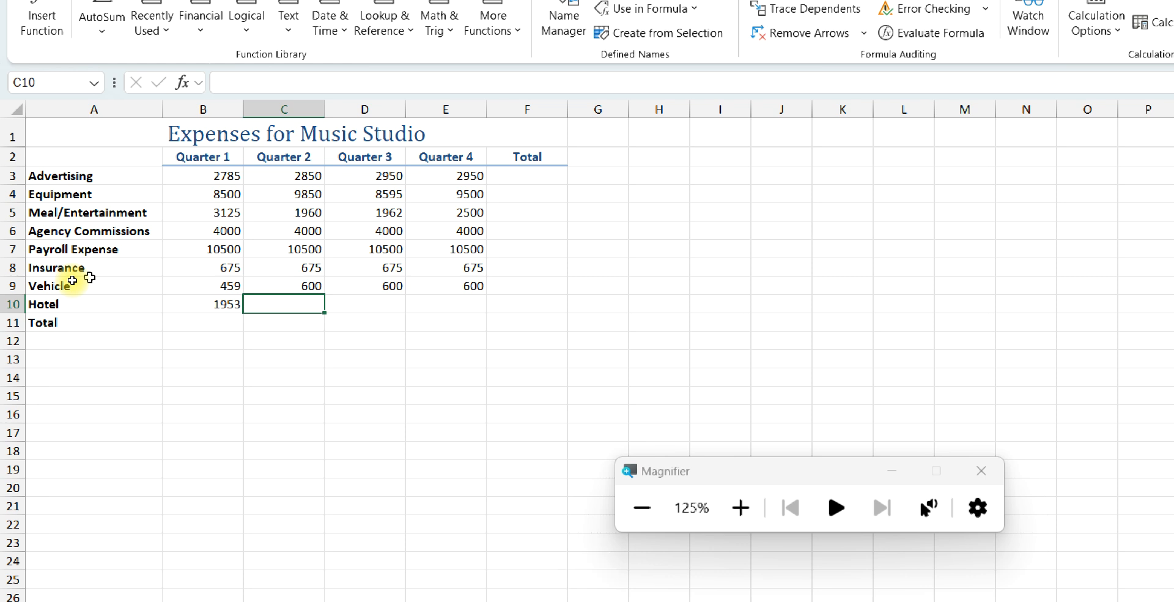
{"action": "type", "text": "1515"}
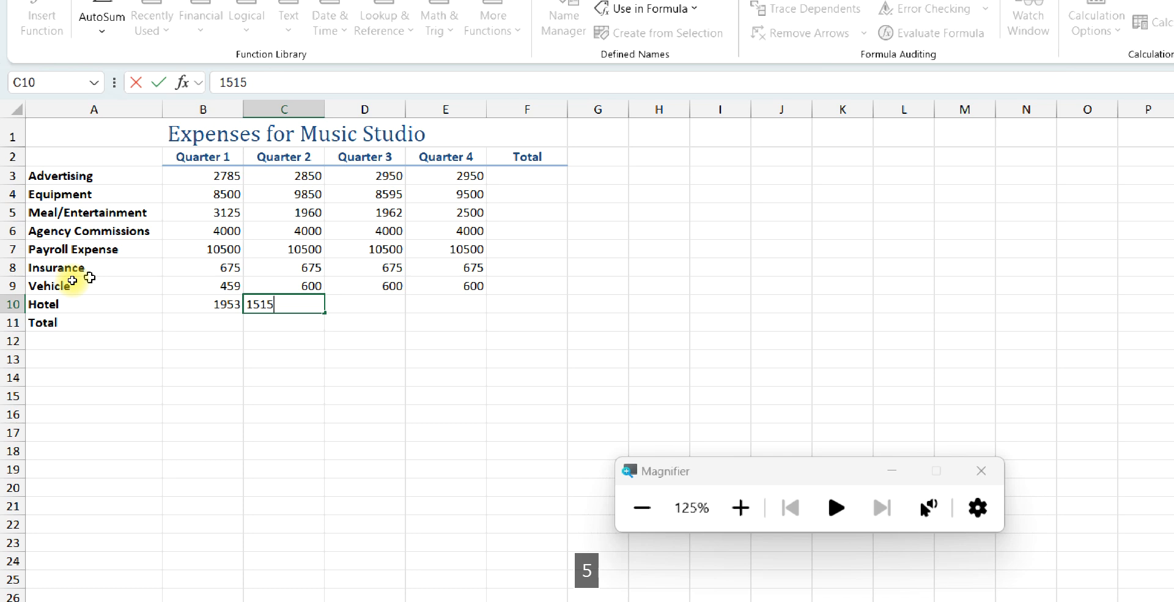
{"action": "key", "text": "Tab"}
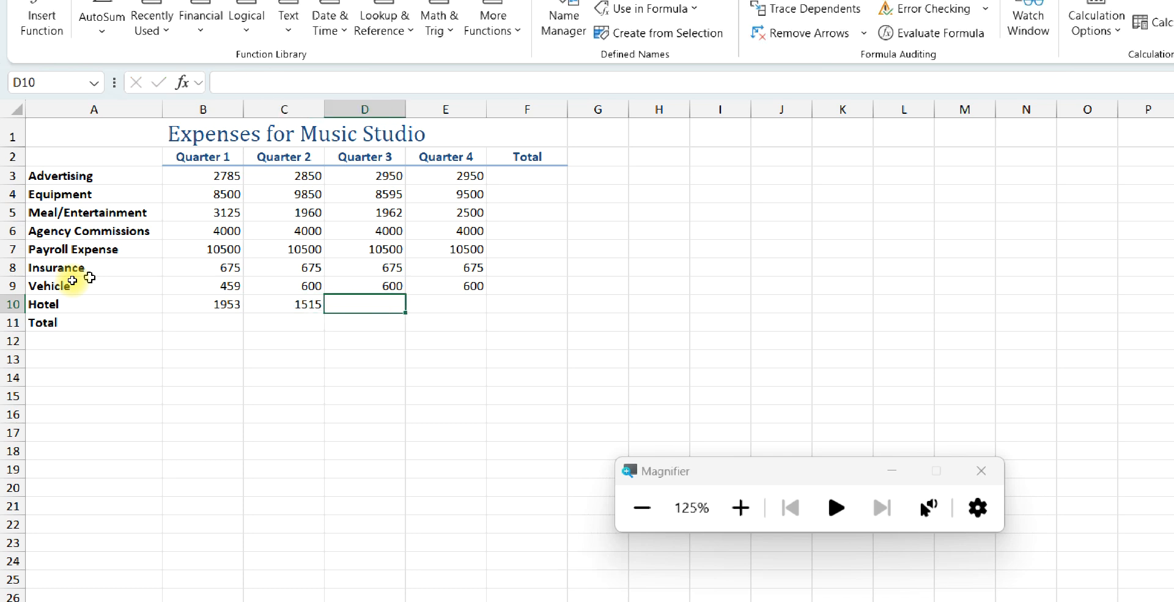
{"action": "type", "text": "16"}
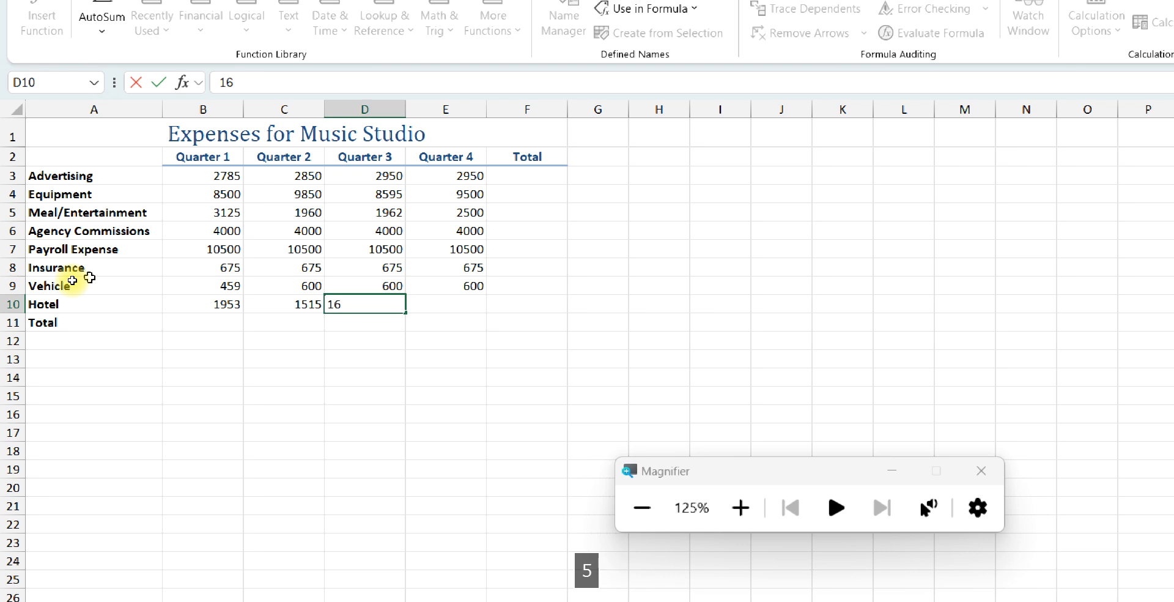
{"action": "type", "text": "50"}
{"action": "key", "text": "Tab"}
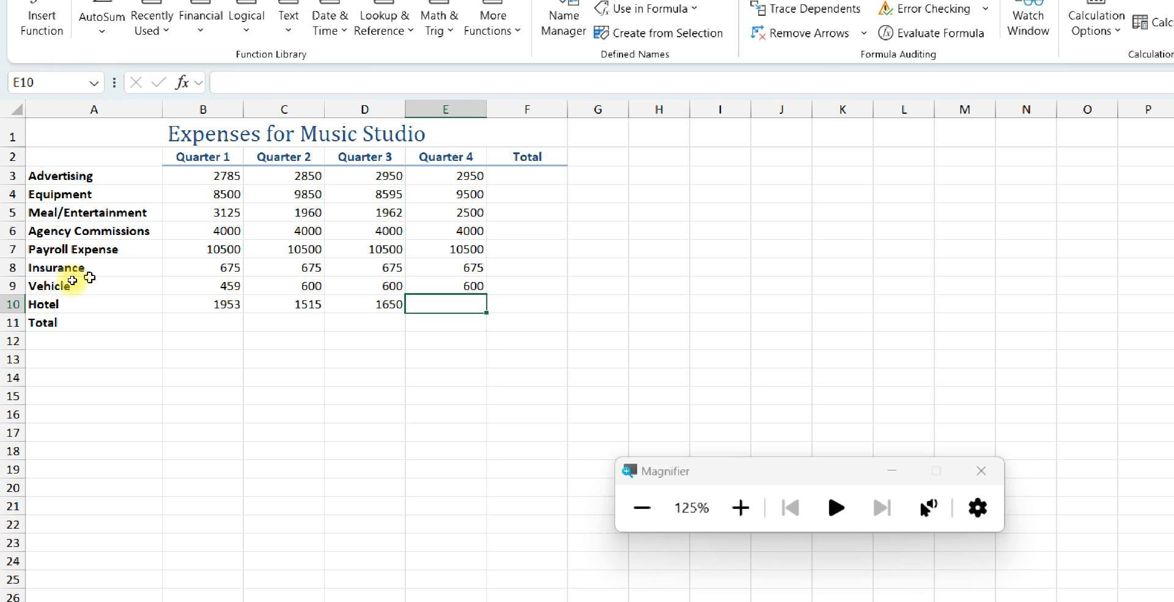
{"action": "type", "text": "1200"}
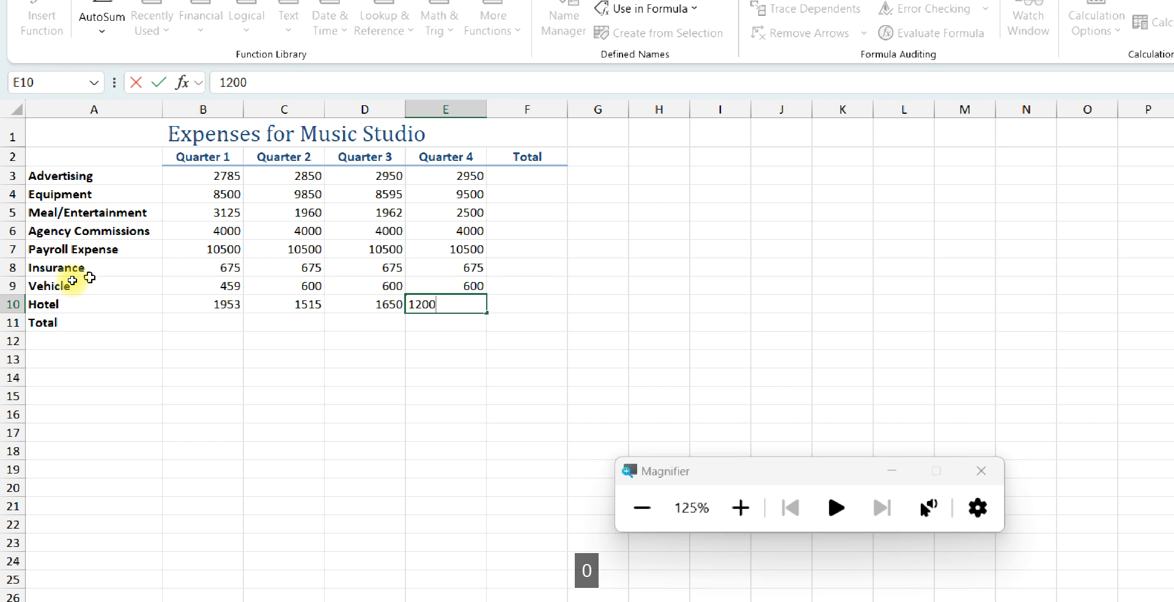
{"action": "key", "text": "Return"}
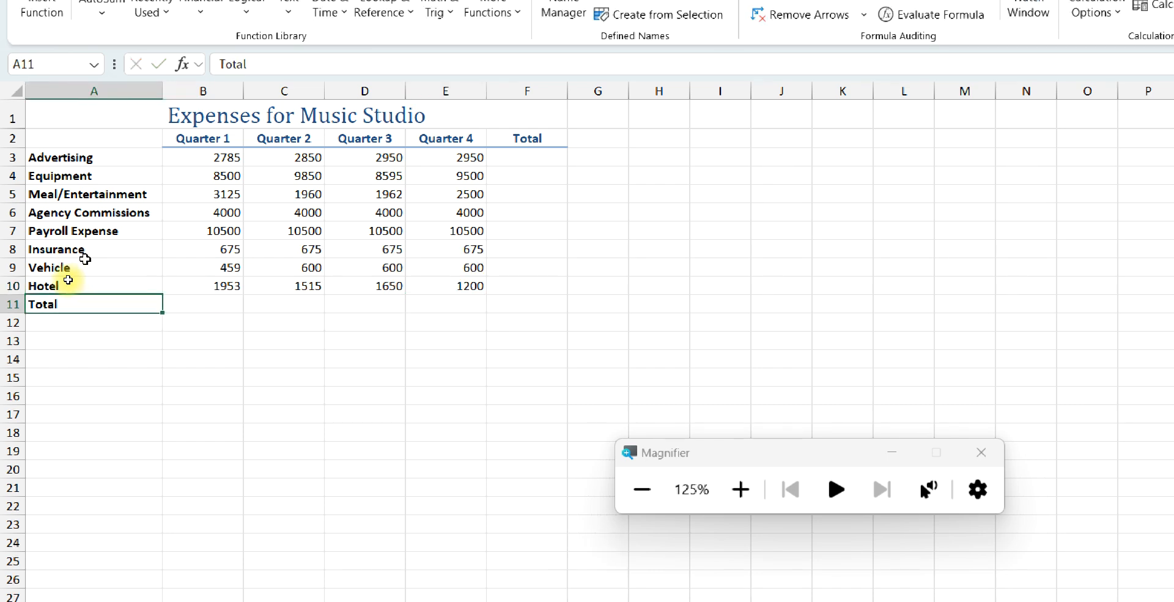
Step: Create a range name for the Hotel row from A10:E10 using the left column label
{"action": "left_click_drag", "start_coordinate": [440, 285], "coordinate": [123, 283]}
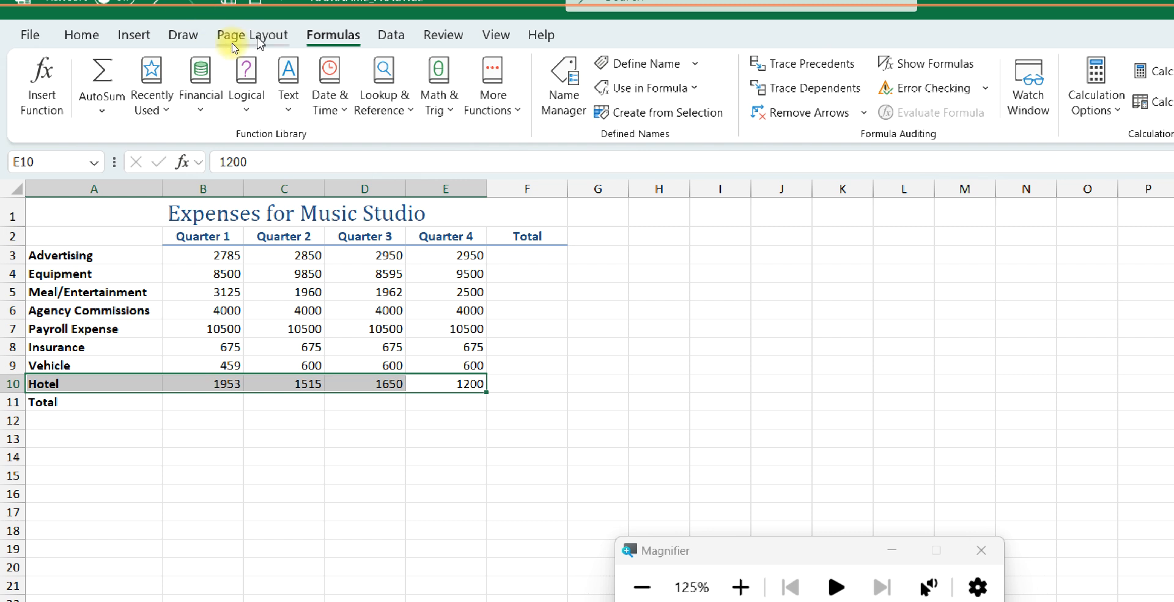
{"action": "left_click", "coordinate": [658, 114]}
{"action": "left_click", "coordinate": [614, 414]}
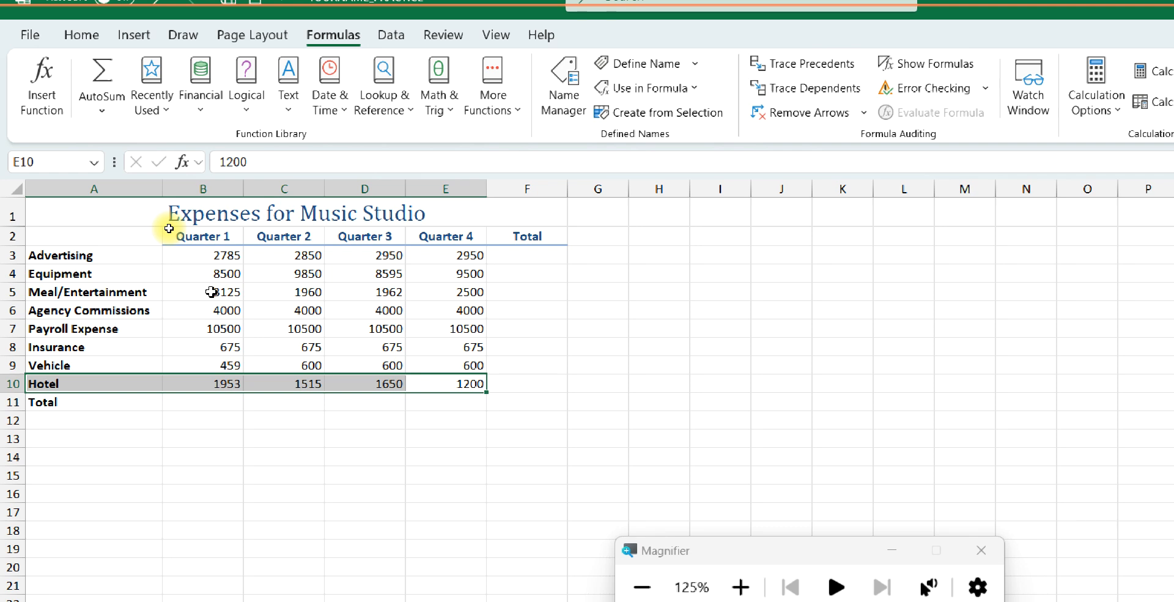
Step: Extend the defined name Quarter_1 to include the Hotel row, so it refers to =expenses!$B$3:$B$10
{"action": "left_click", "coordinate": [563, 92]}
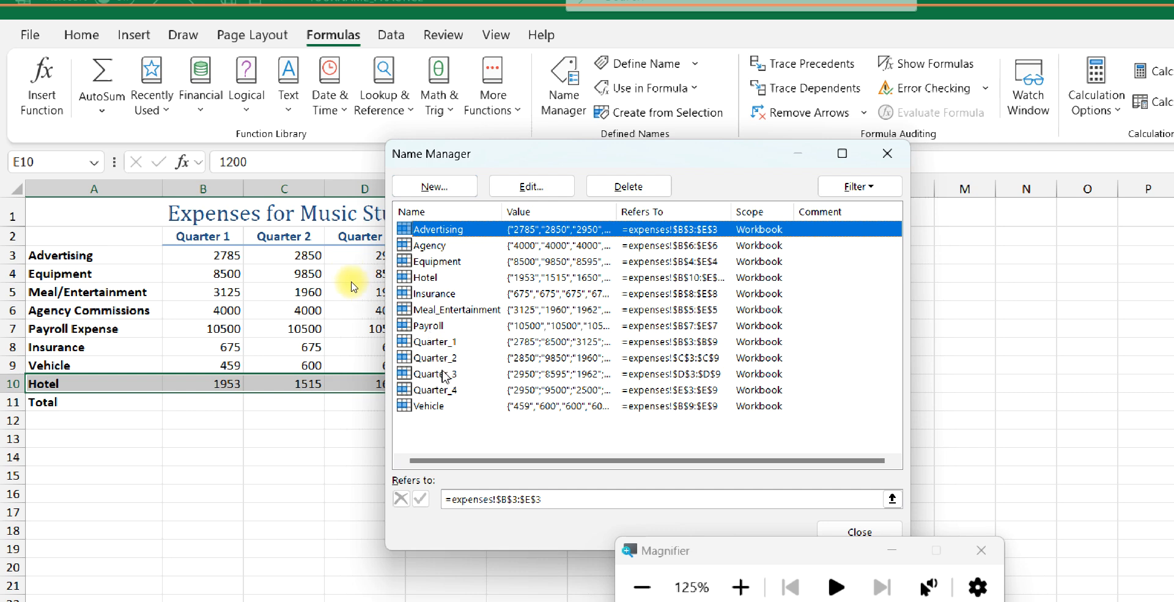
{"action": "left_click", "coordinate": [426, 327]}
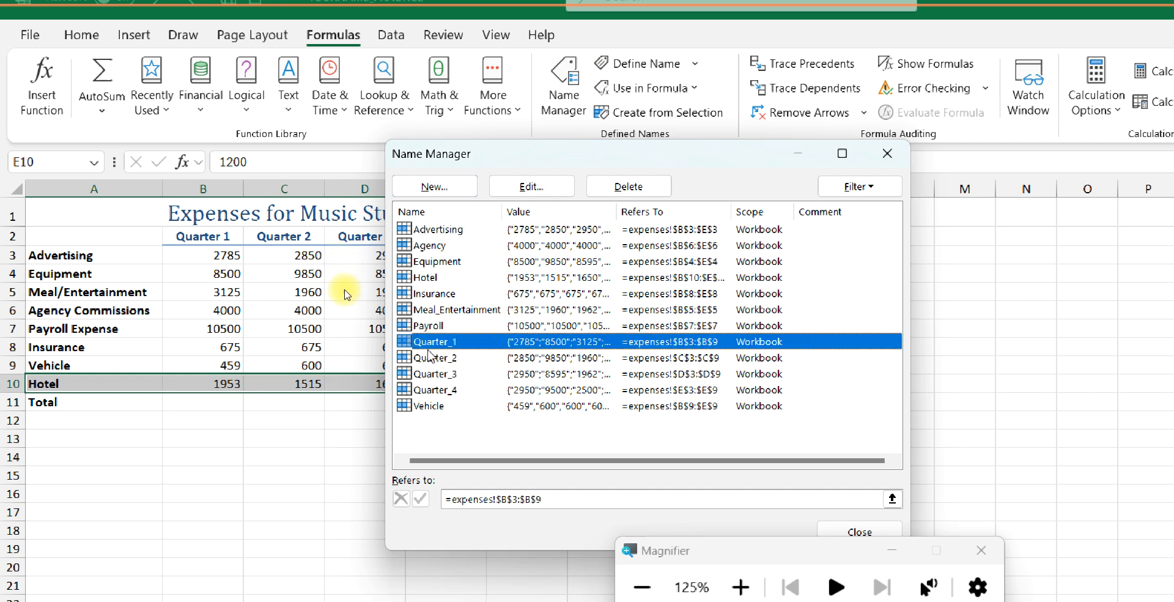
{"action": "double_click", "coordinate": [563, 156]}
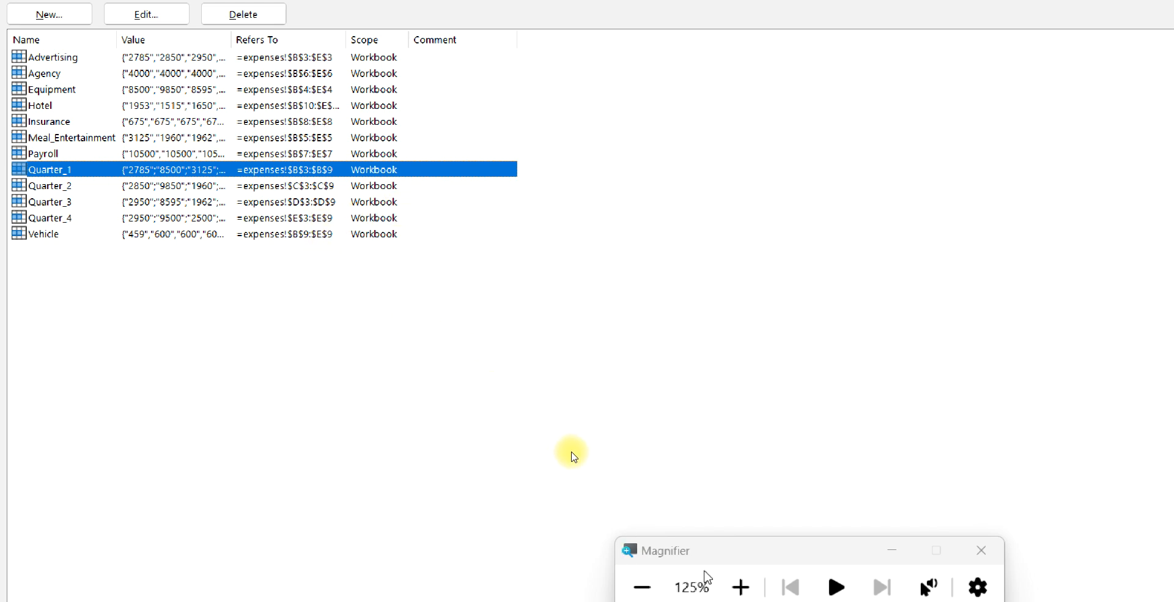
{"action": "left_click", "coordinate": [740, 587]}
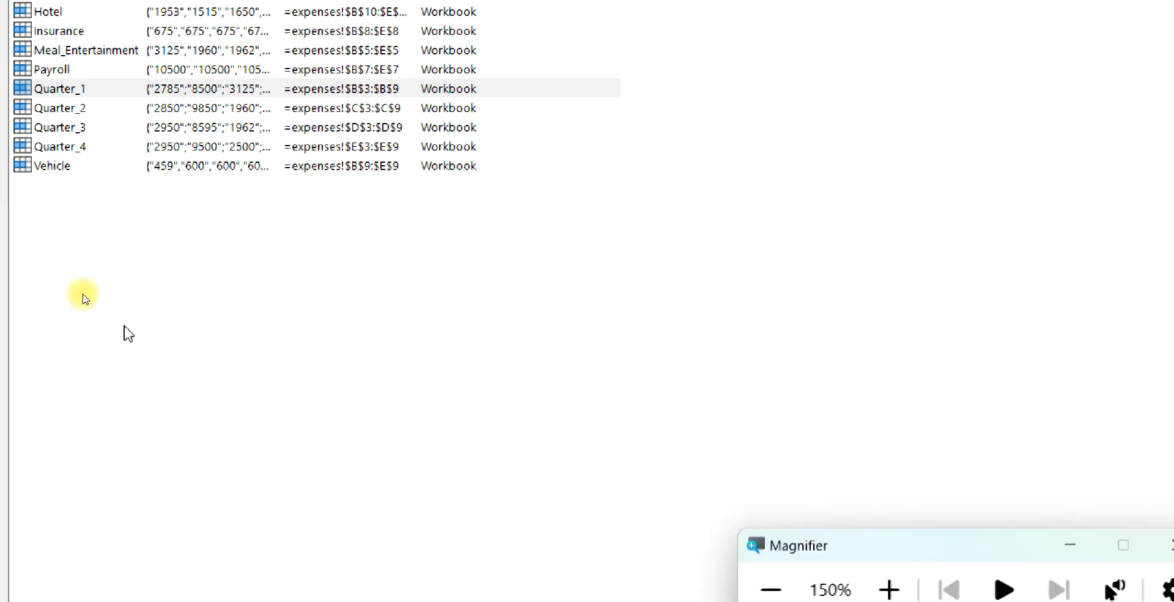
{"action": "left_click", "coordinate": [27, 91]}
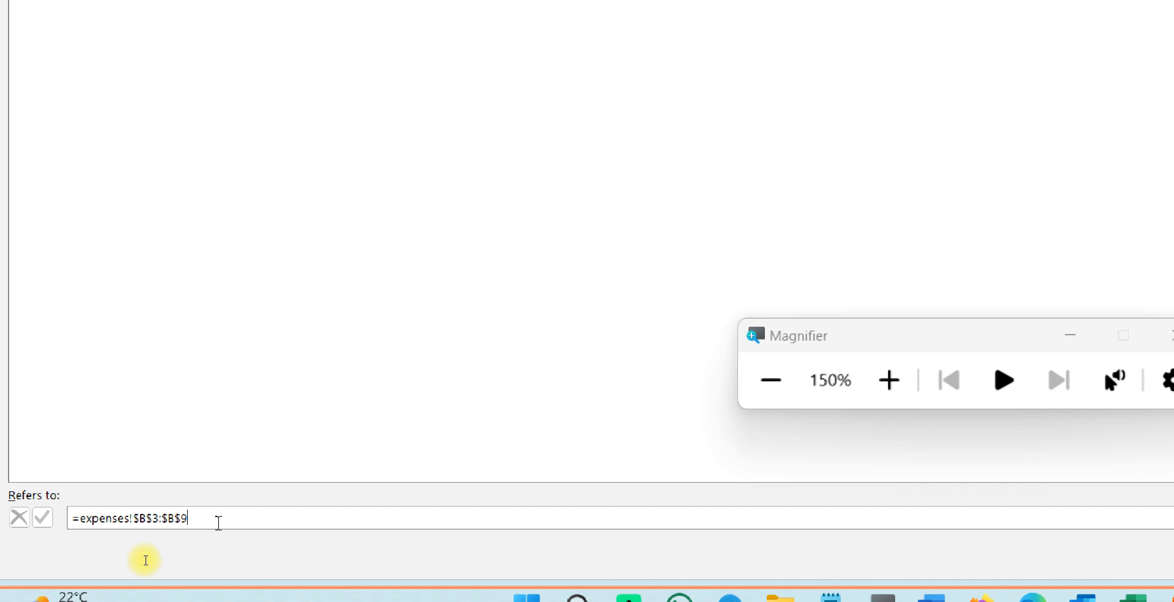
{"action": "key", "text": "BackSpace"}
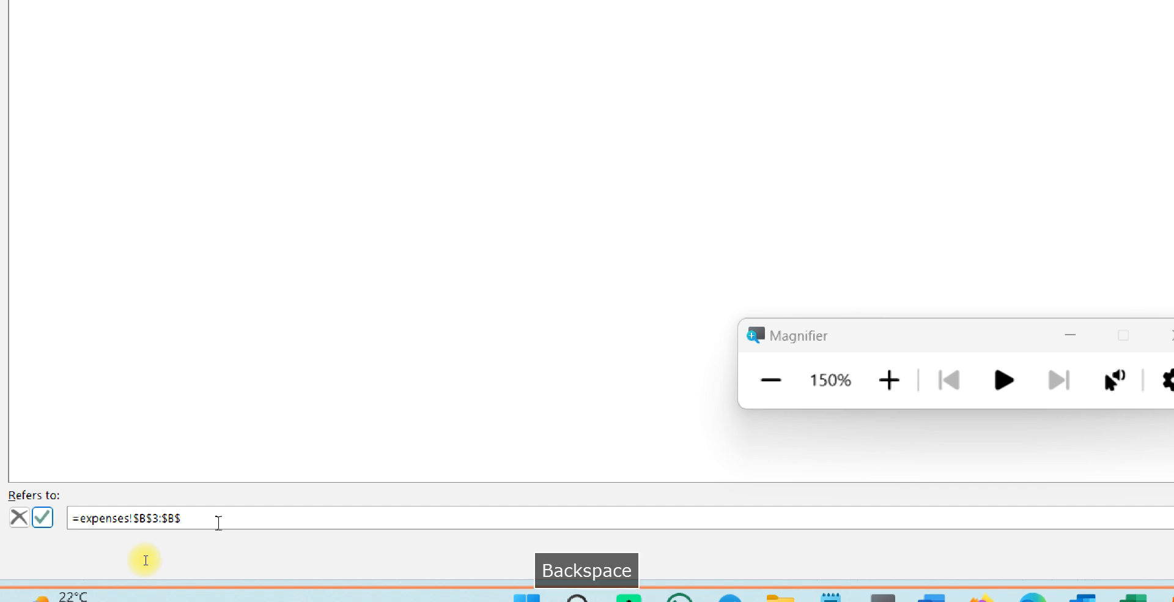
{"action": "type", "text": "10"}
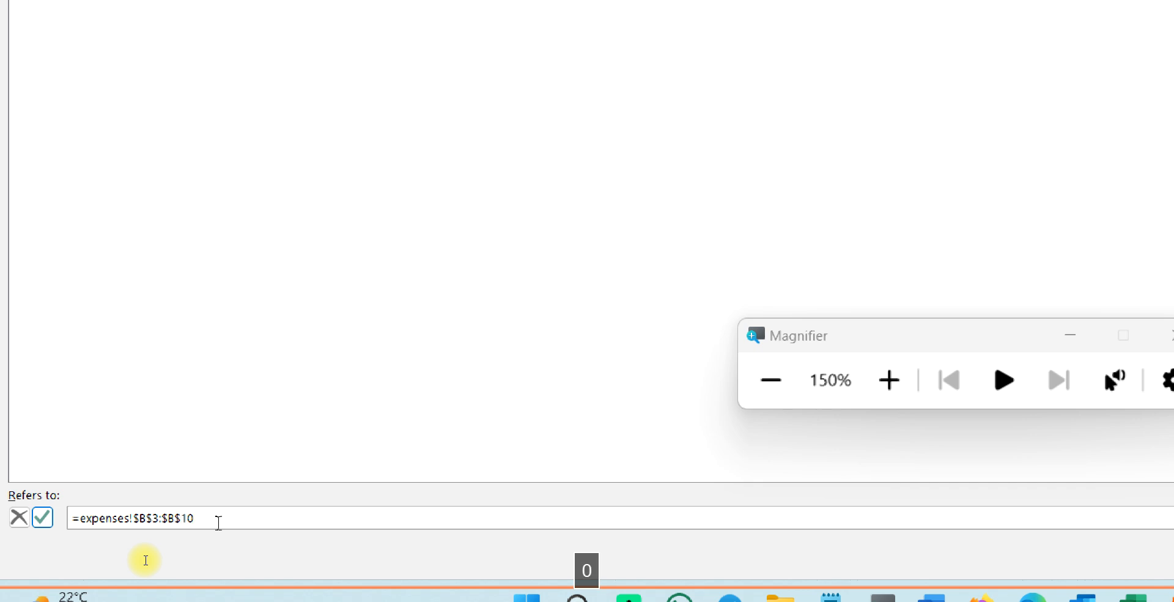
{"action": "key", "text": "Return"}
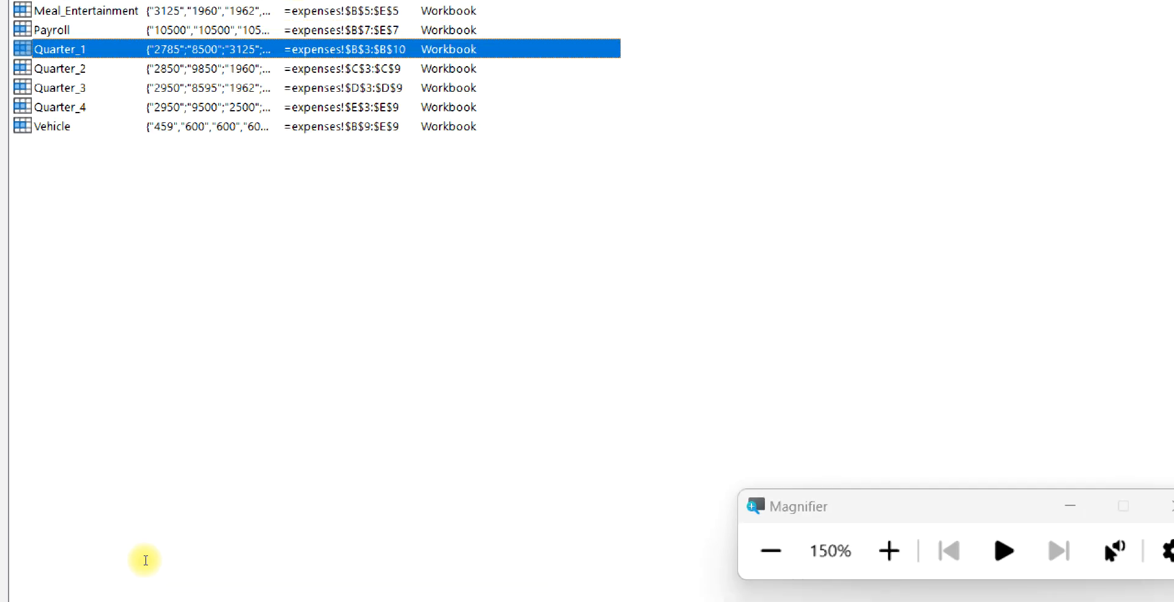
Step: Change the defined name Quarter_2 to refer to =expenses!$C$3:$C$10
{"action": "left_click", "coordinate": [173, 230]}
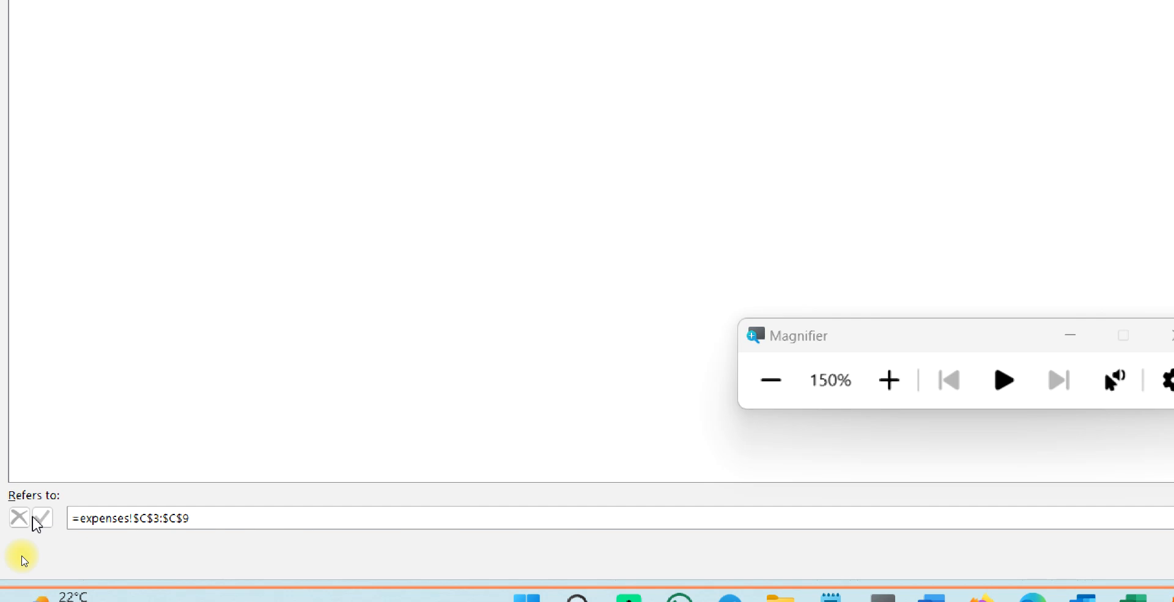
{"action": "key", "text": "BackSpace"}
{"action": "type", "text": "10"}
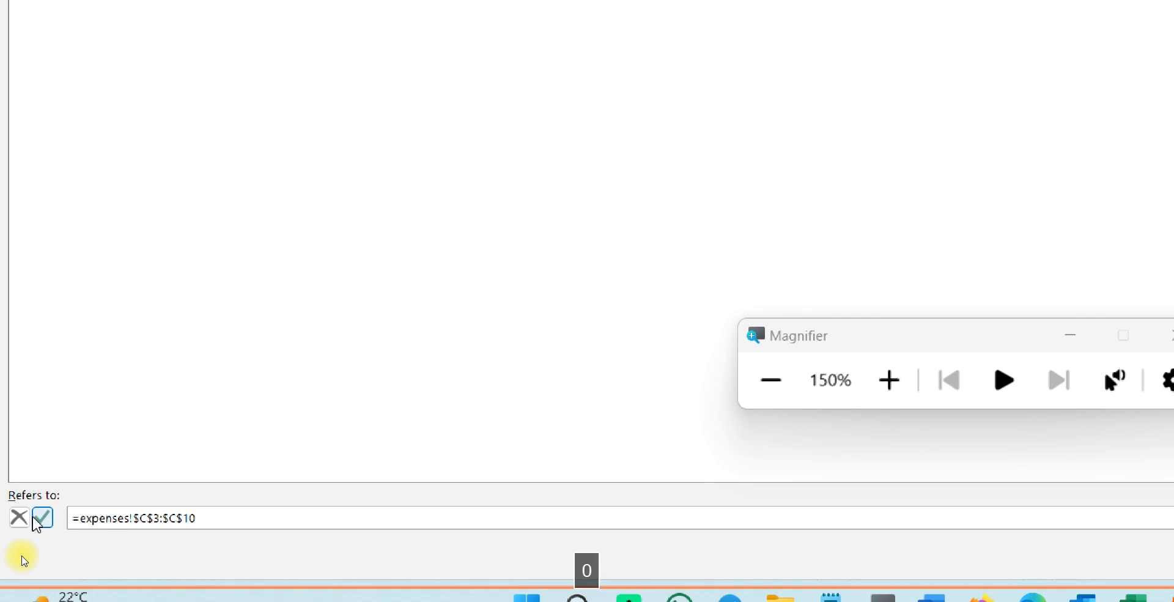
{"action": "key", "text": "Return"}
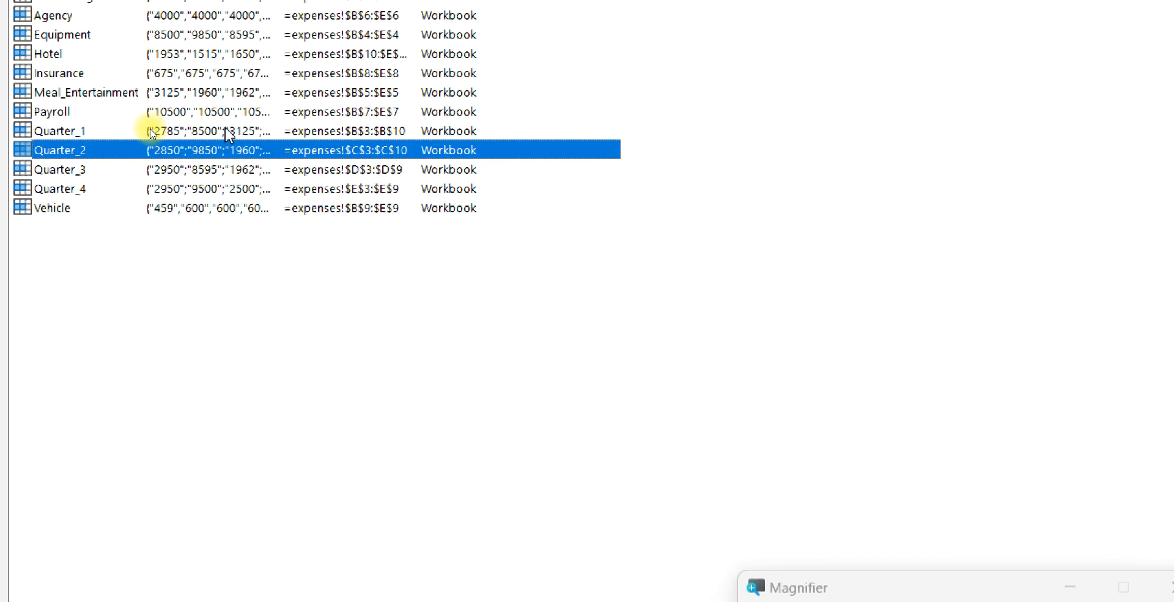
Step: Widen the Value column in the list of names and set Quarter_3 to refer to =expenses!$D$3:$D$10
{"action": "left_click_drag", "start_coordinate": [270, 39], "coordinate": [499, 48]}
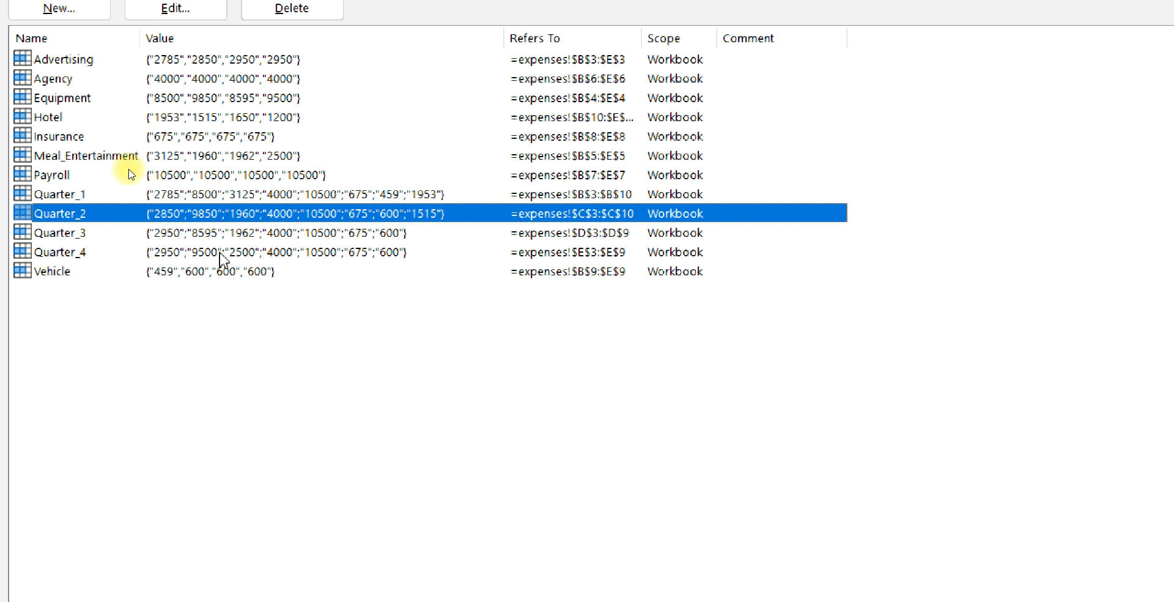
{"action": "left_click", "coordinate": [128, 251]}
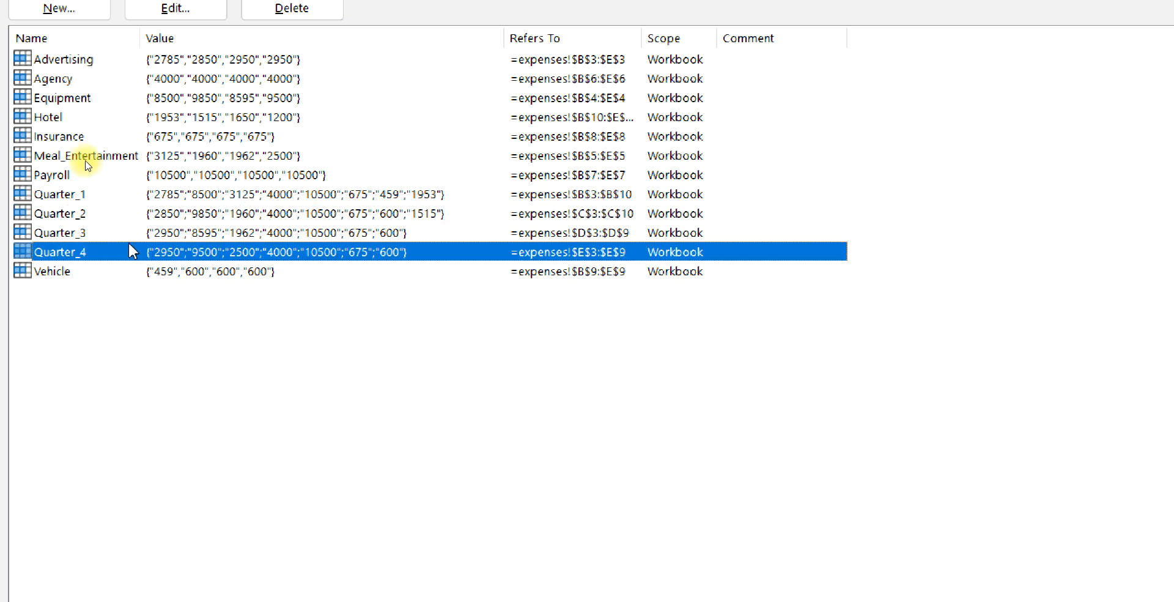
{"action": "left_click", "coordinate": [127, 237]}
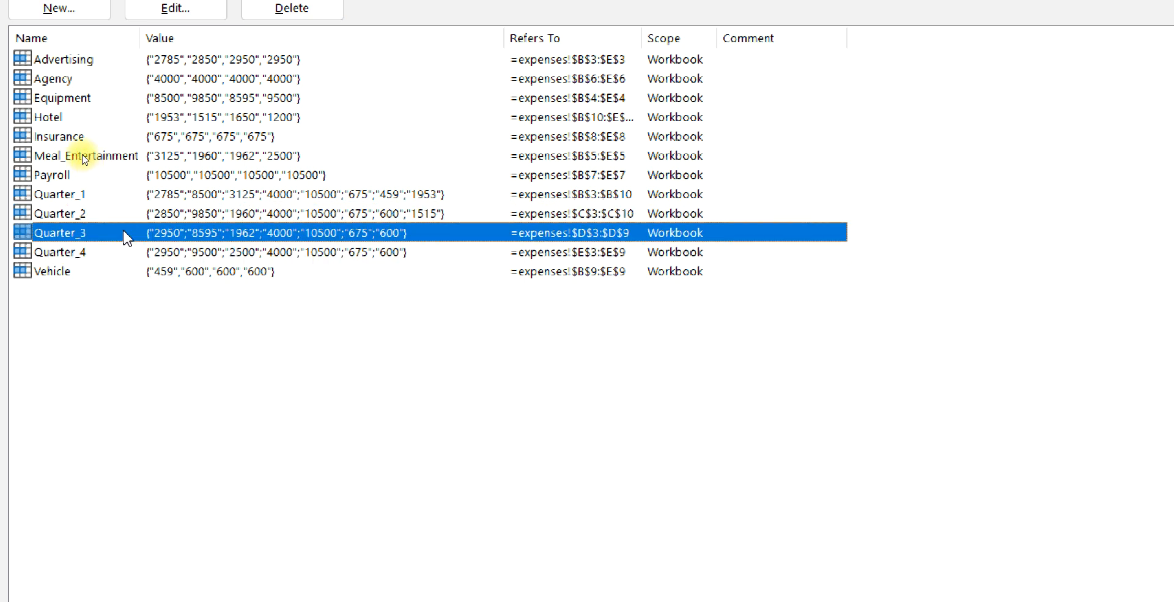
{"action": "left_click", "coordinate": [172, 14]}
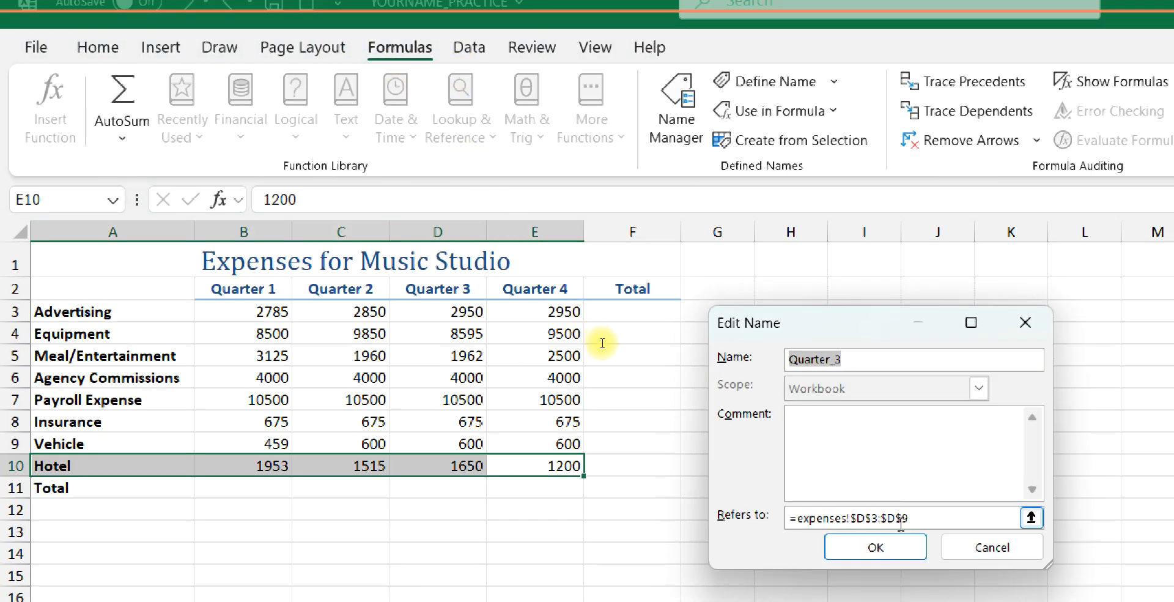
{"action": "left_click", "coordinate": [909, 520]}
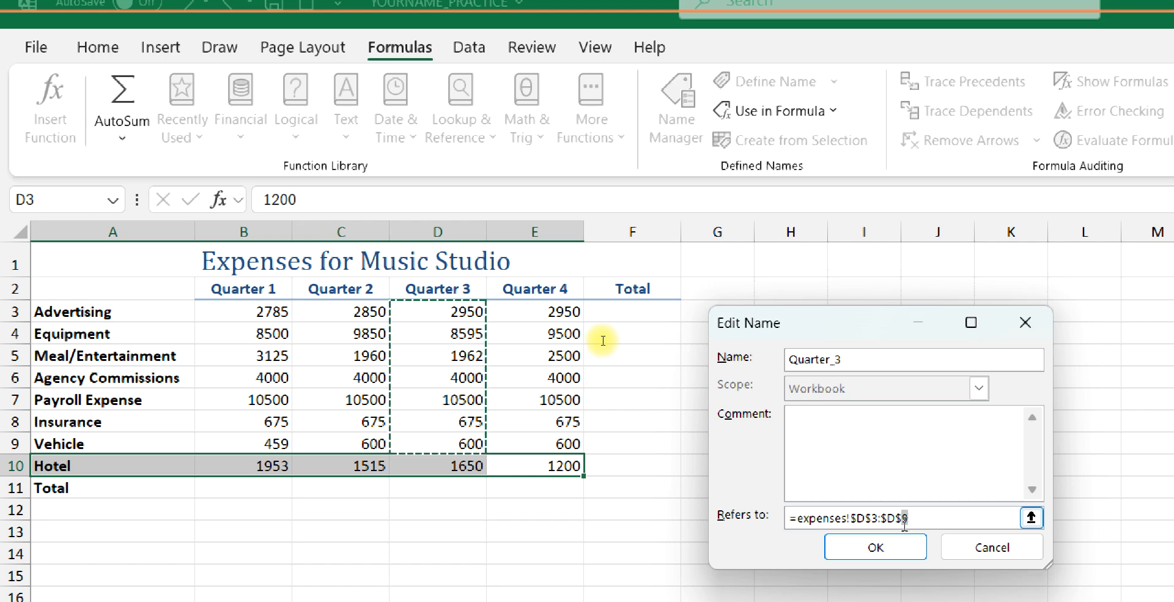
{"action": "type", "text": "1"}
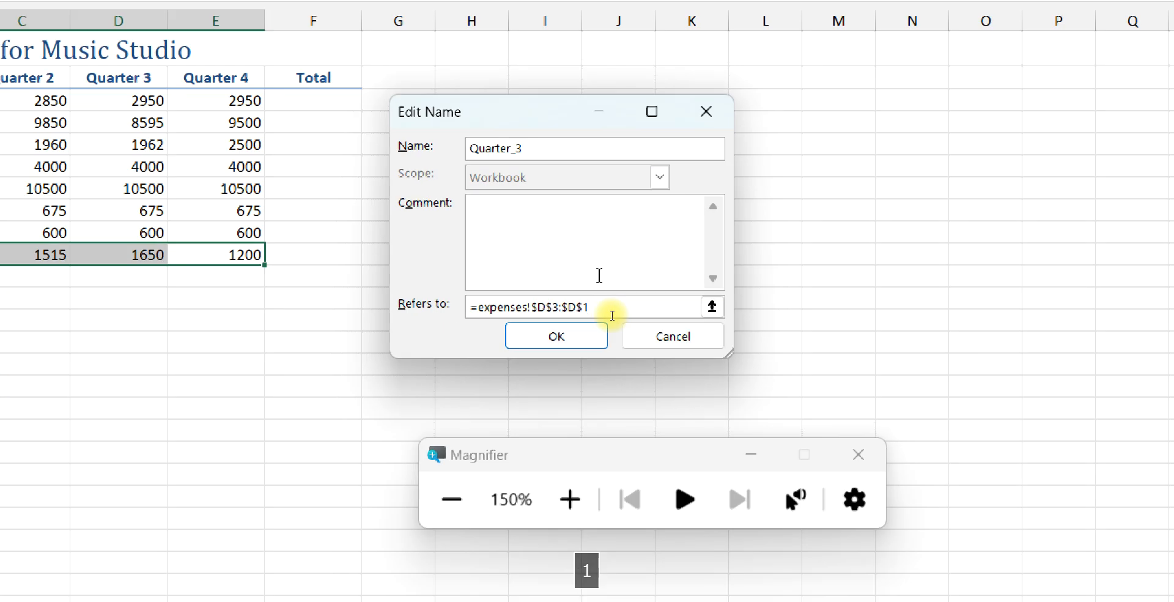
{"action": "type", "text": "0"}
{"action": "key", "text": "Return"}
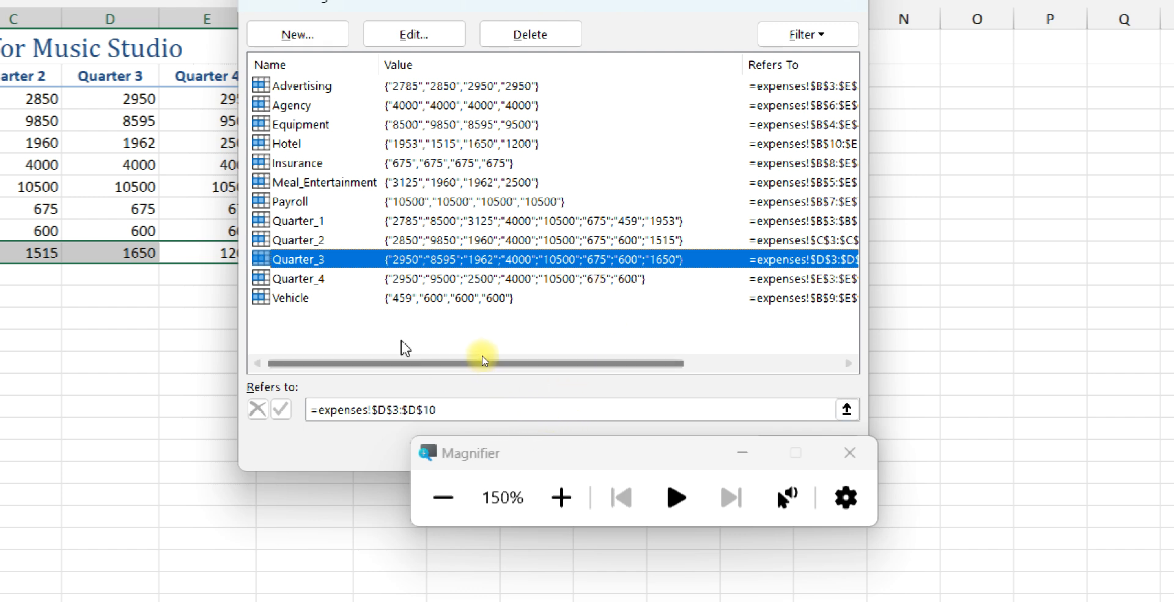
Step: Set Quarter_4 to refer to =expenses!$E$3:$E$10, review the updated ranges and close the Name Manager
{"action": "left_click", "coordinate": [353, 279]}
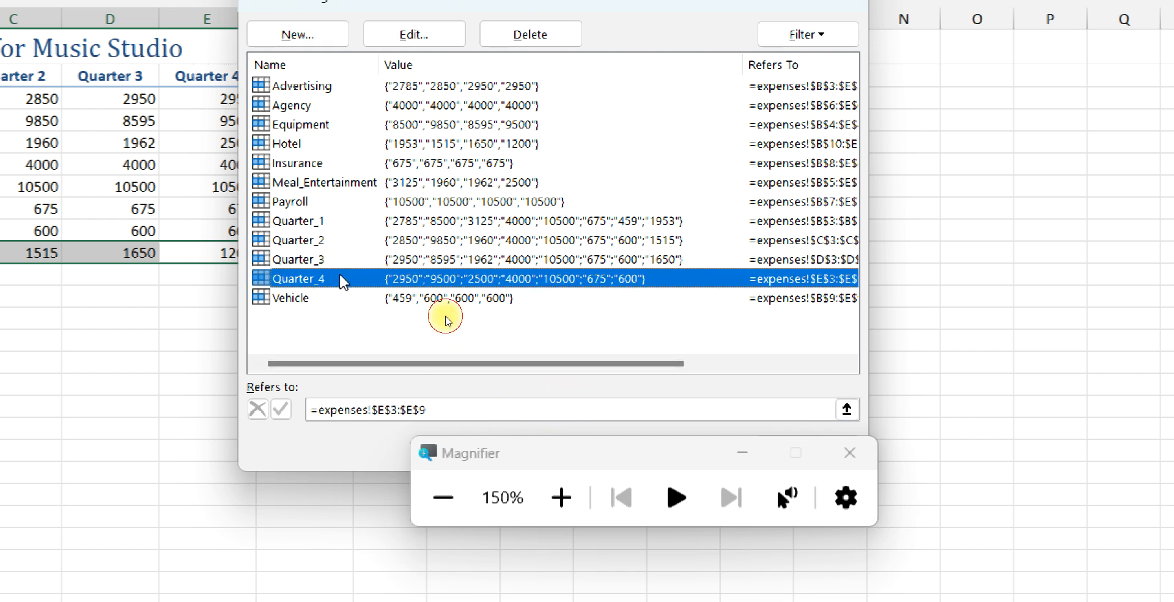
{"action": "left_click", "coordinate": [508, 407]}
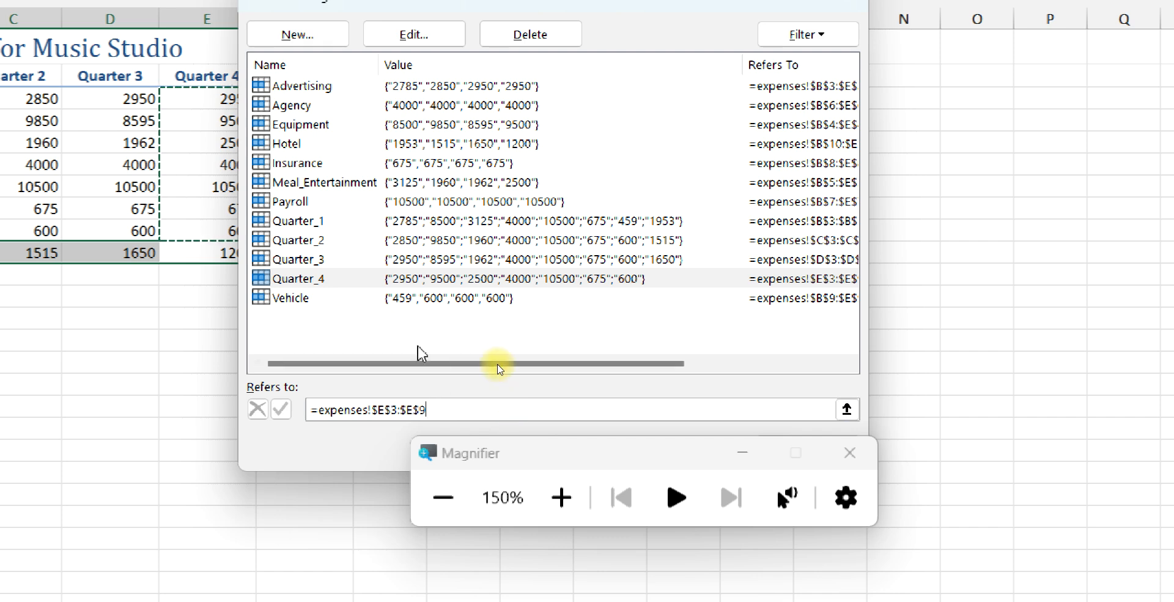
{"action": "key", "text": "BackSpace"}
{"action": "type", "text": "10"}
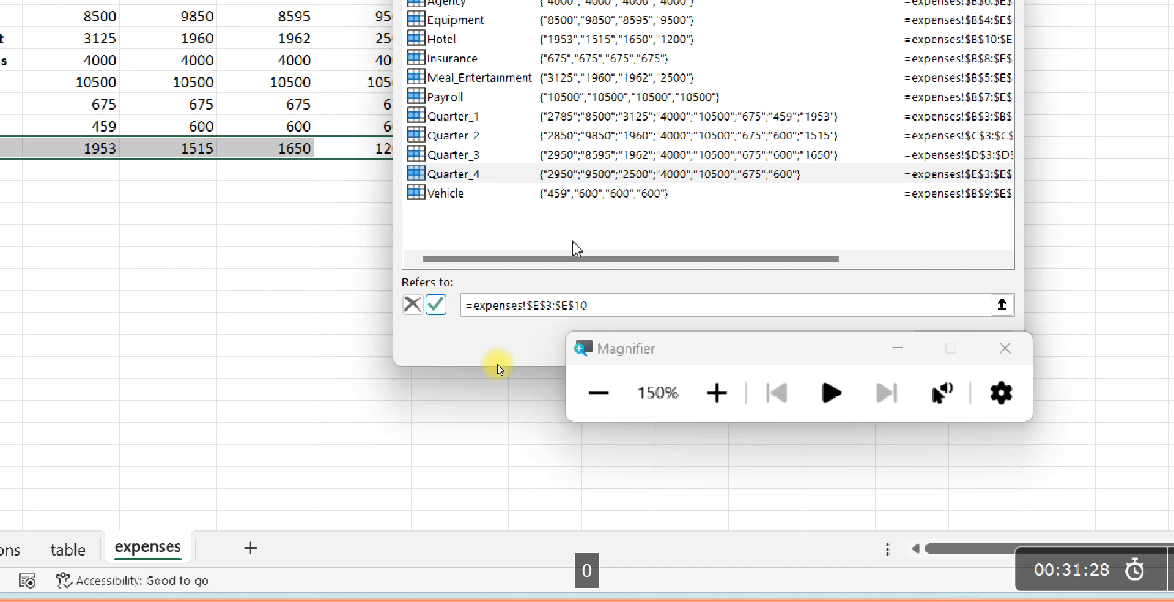
{"action": "key", "text": "Return"}
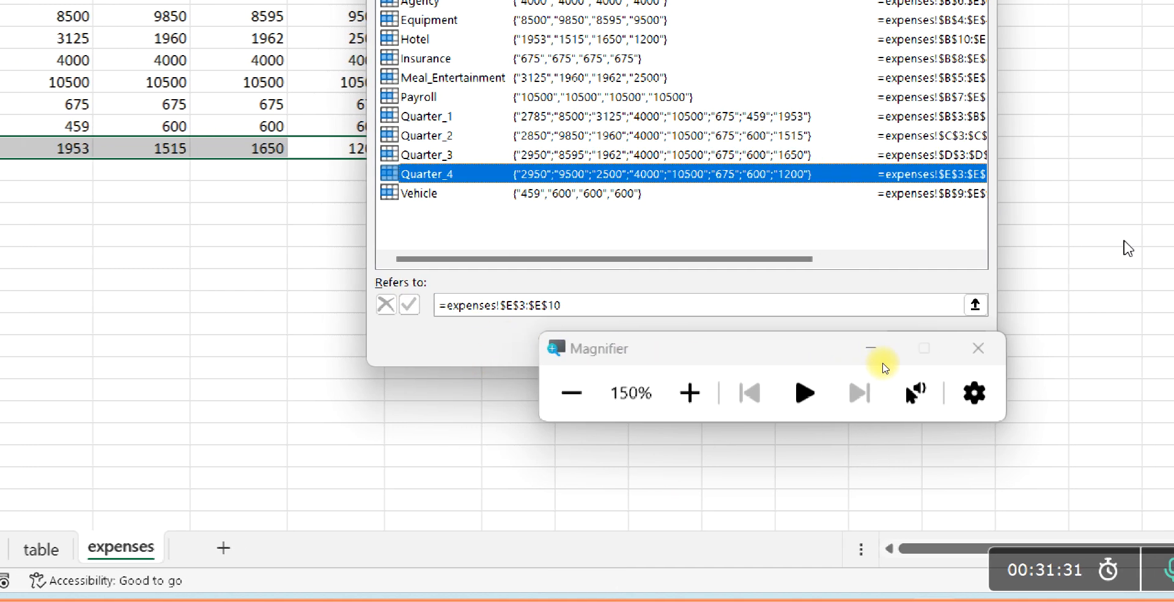
{"action": "left_click_drag", "start_coordinate": [790, 259], "coordinate": [842, 252]}
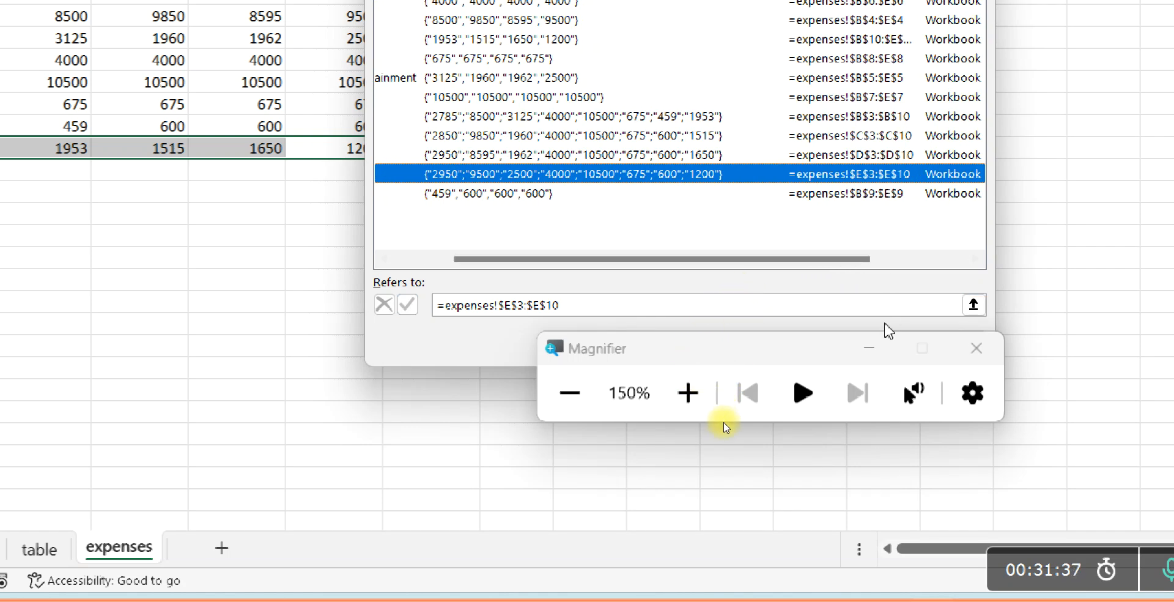
{"action": "left_click_drag", "start_coordinate": [809, 356], "coordinate": [854, 440]}
{"action": "left_click", "coordinate": [905, 362]}
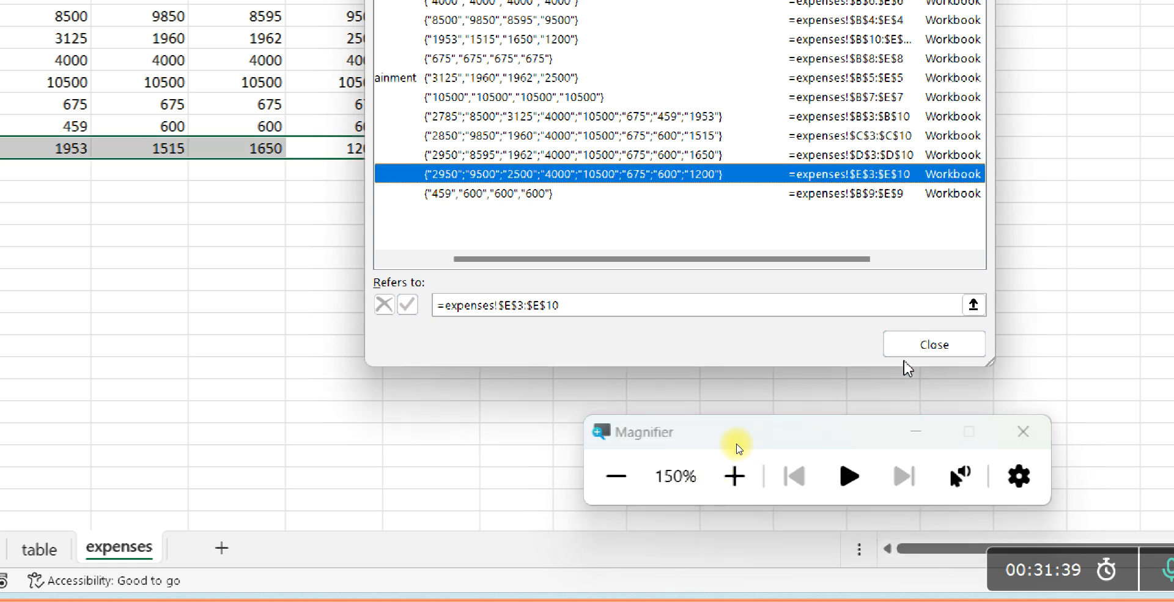
{"action": "left_click", "coordinate": [934, 344]}
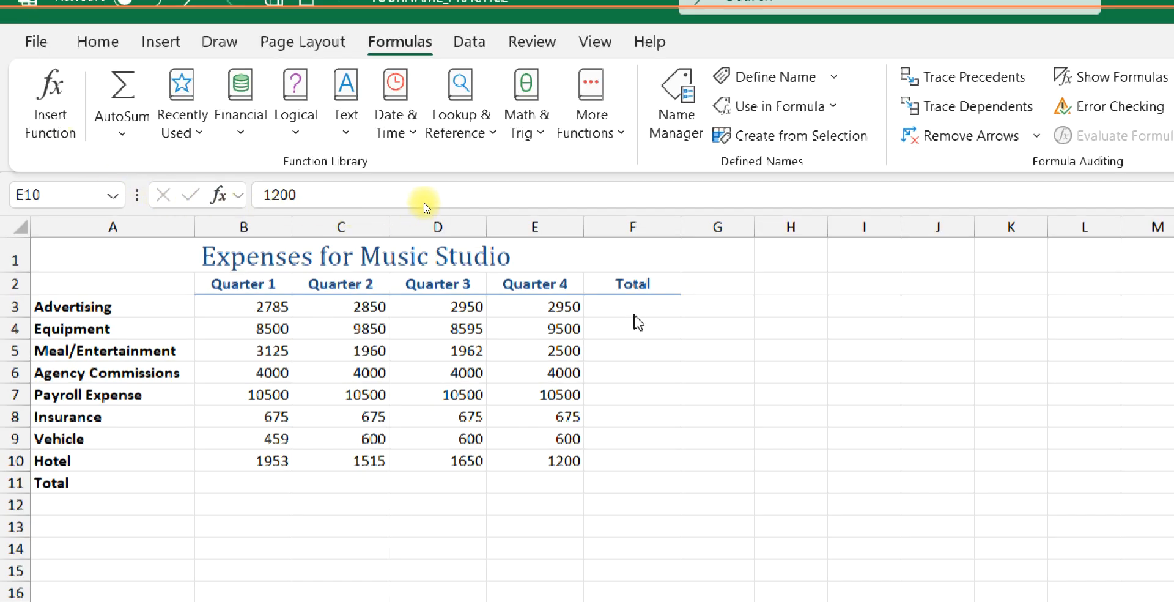
{"action": "left_click", "coordinate": [632, 309]}
{"action": "double_click", "coordinate": [628, 309]}
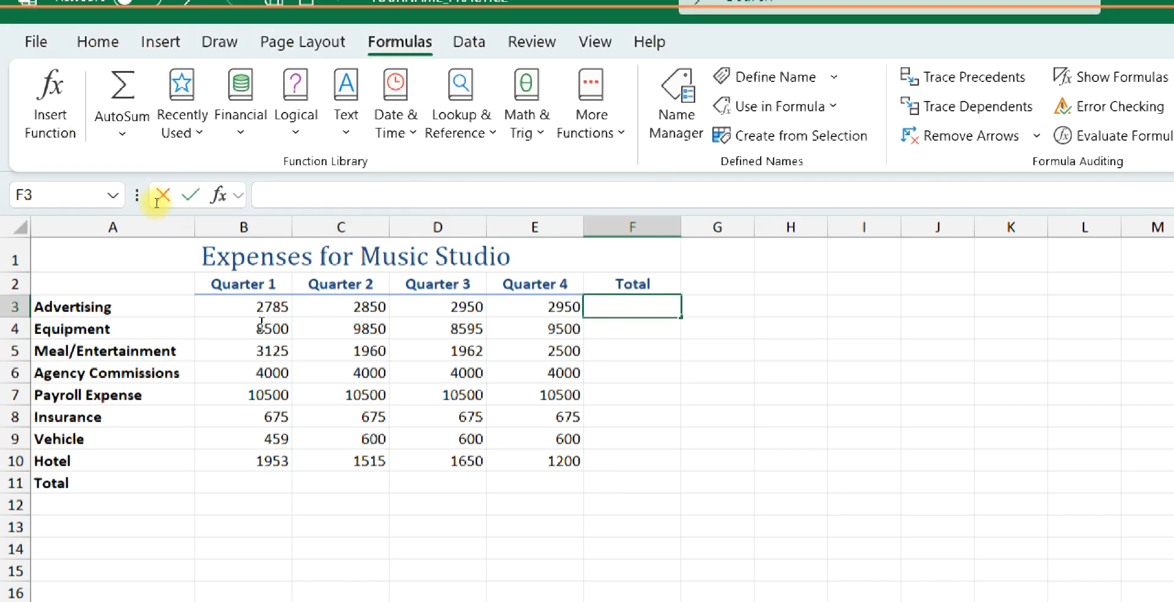
{"action": "left_click", "coordinate": [201, 568]}
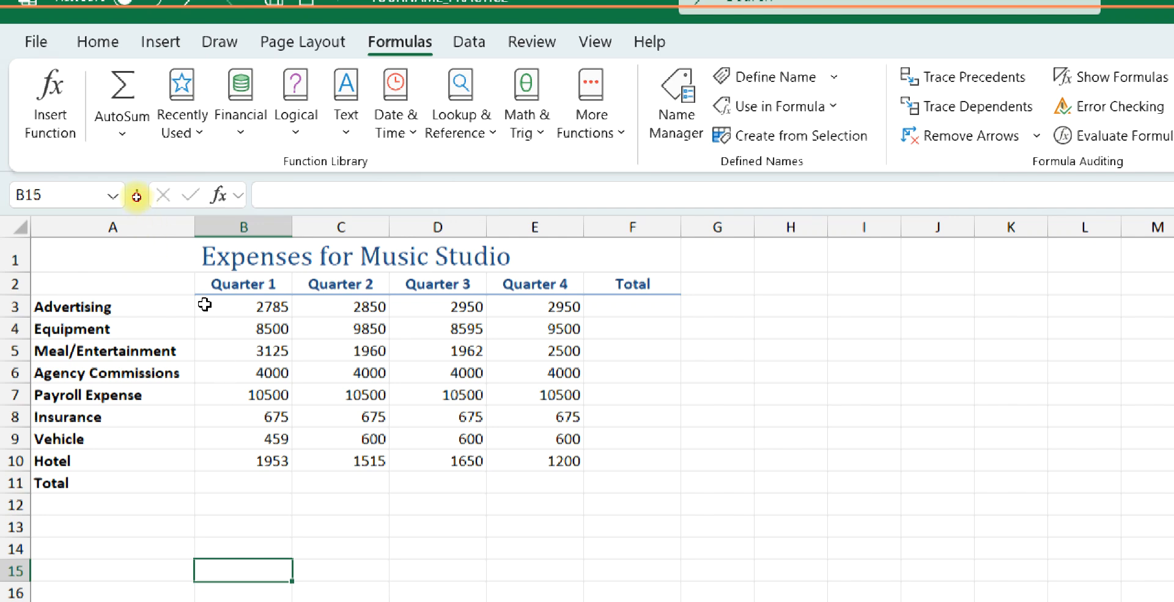
Step: Fill the Total row and Total column with AutoSum over B3:F11, and check the formula in B11
{"action": "left_click_drag", "start_coordinate": [239, 305], "coordinate": [653, 483]}
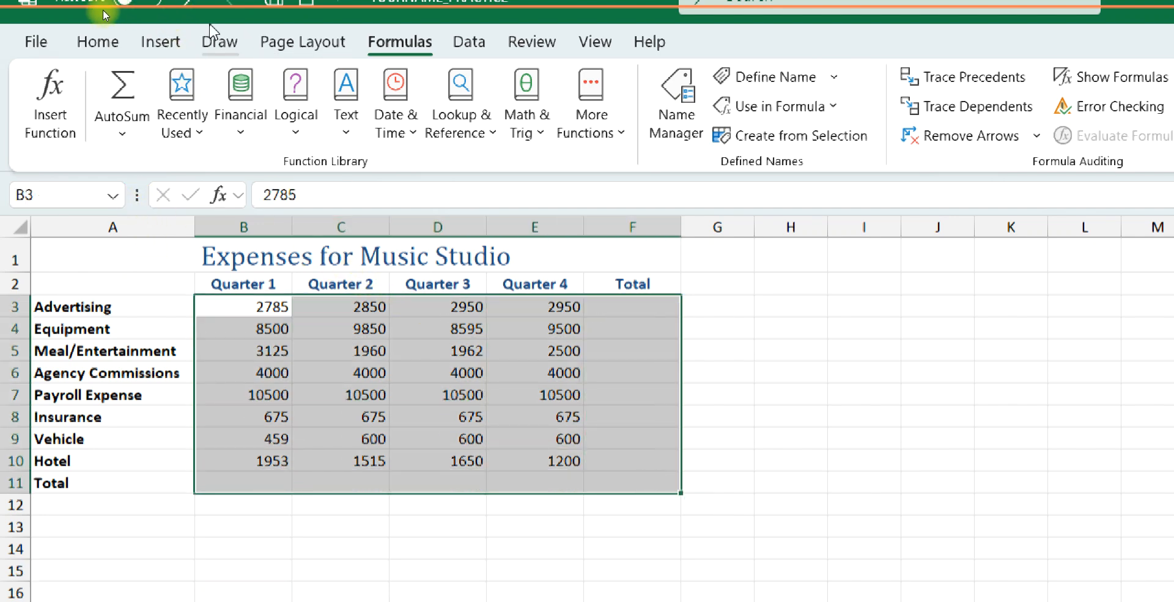
{"action": "left_click", "coordinate": [141, 103]}
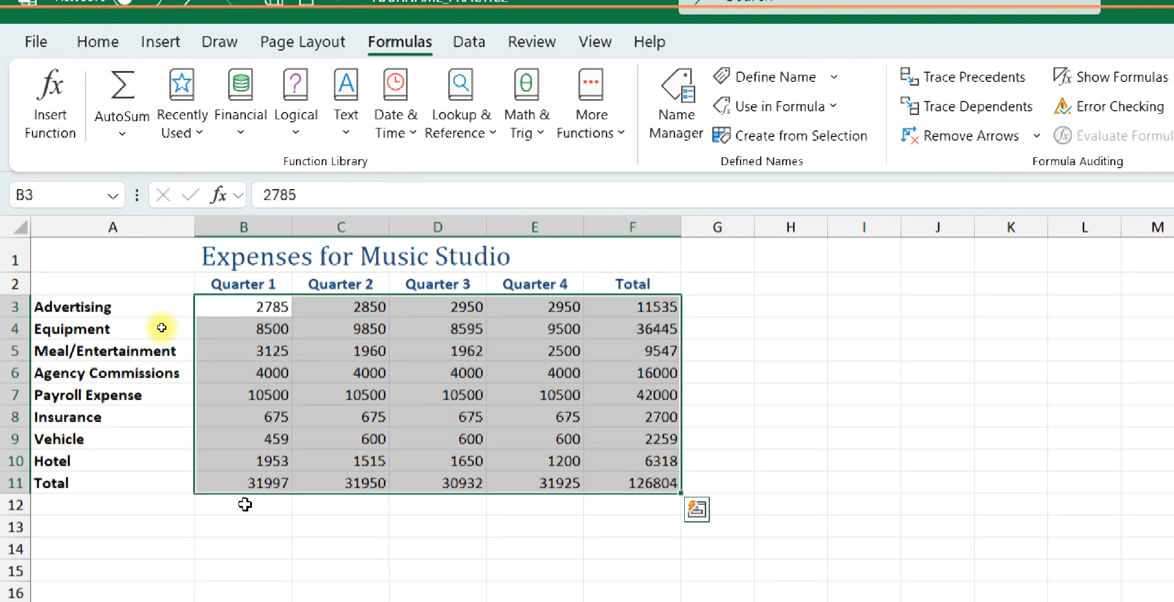
{"action": "left_click", "coordinate": [233, 481]}
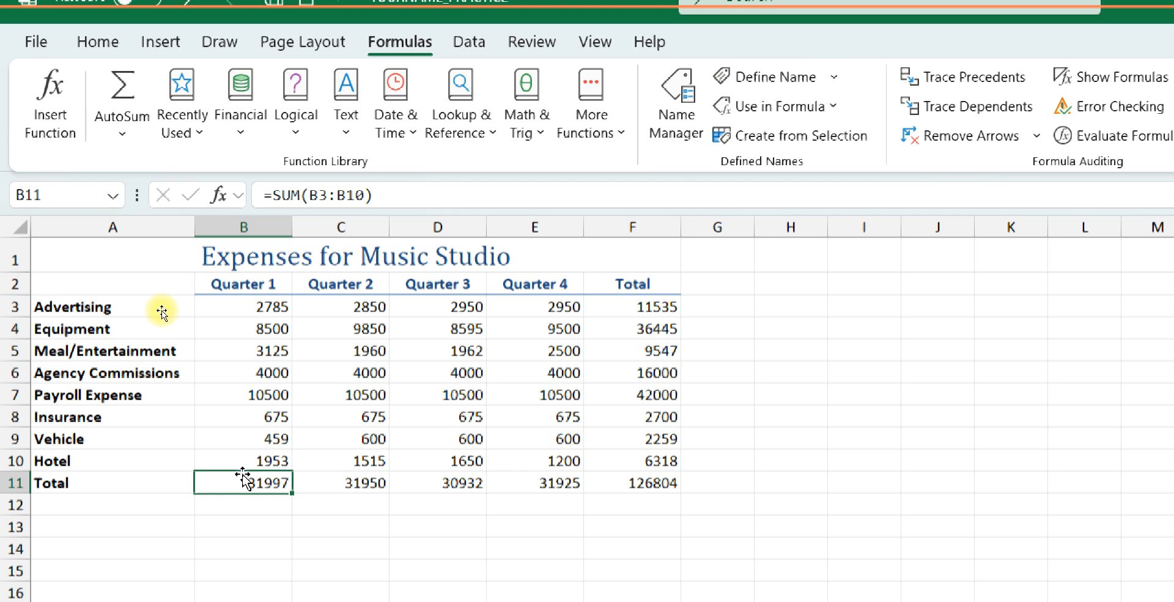
Step: Replace the cell range in the Advertising total in F3 with the range name, giving =SUM(Advertising)
{"action": "left_click", "coordinate": [608, 314]}
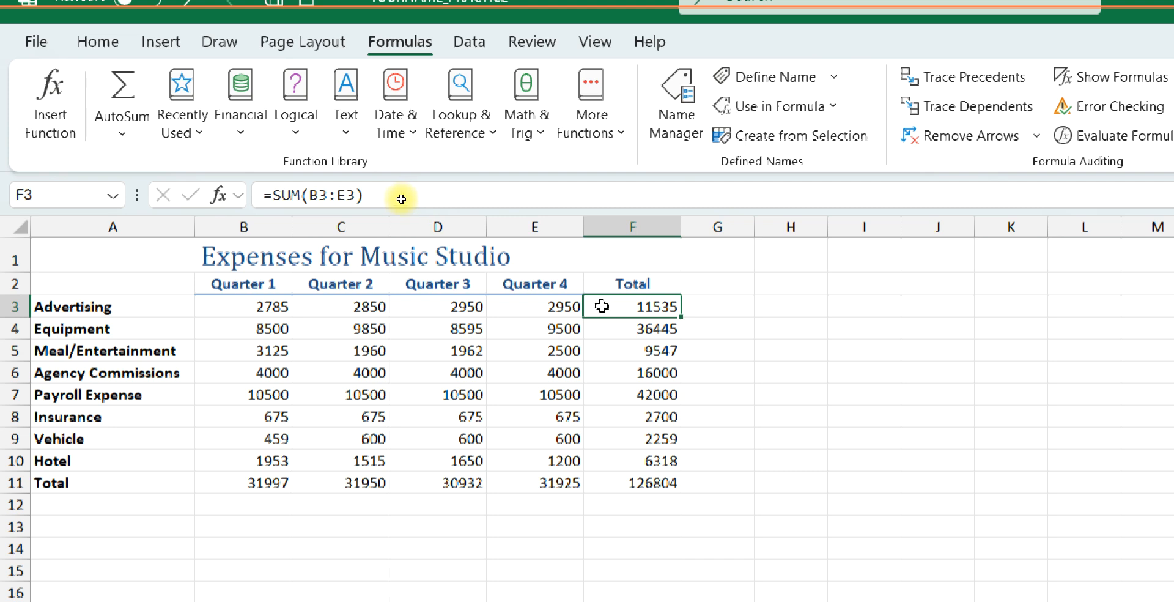
{"action": "left_click", "coordinate": [348, 195]}
{"action": "left_click_drag", "start_coordinate": [354, 194], "coordinate": [320, 196]}
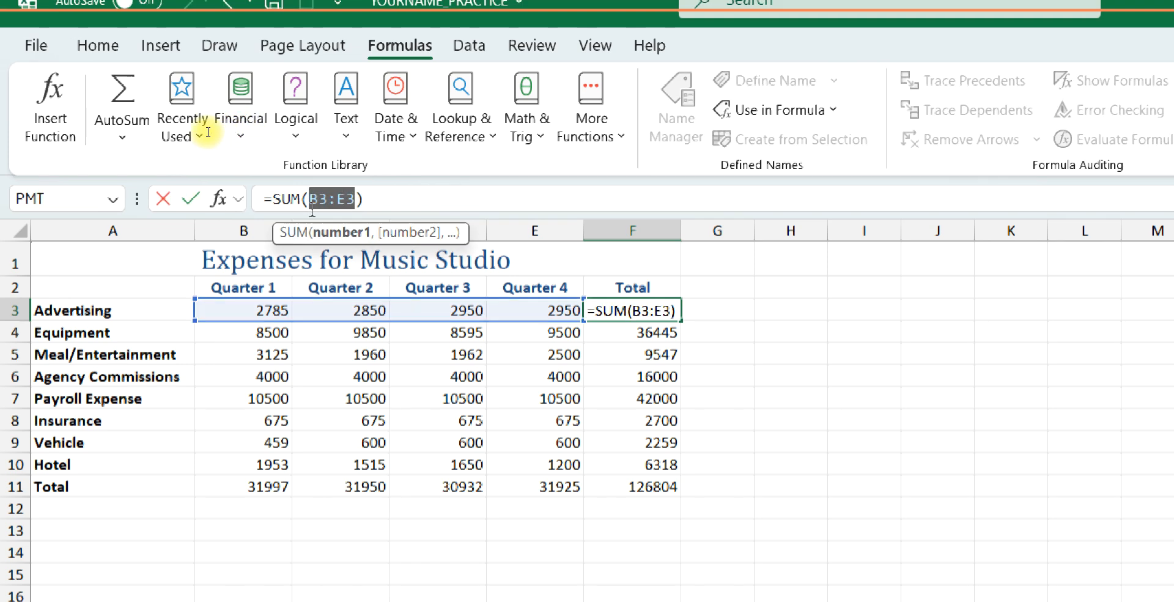
{"action": "type", "text": "ad"}
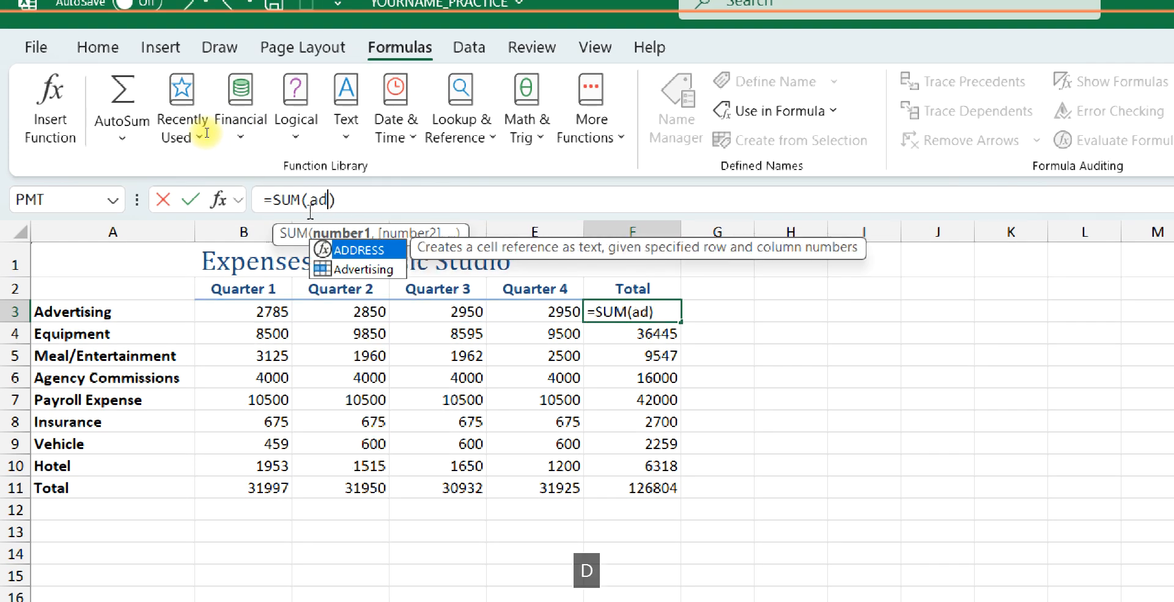
{"action": "left_click", "coordinate": [329, 273]}
{"action": "double_click", "coordinate": [328, 273]}
{"action": "key", "text": "Return"}
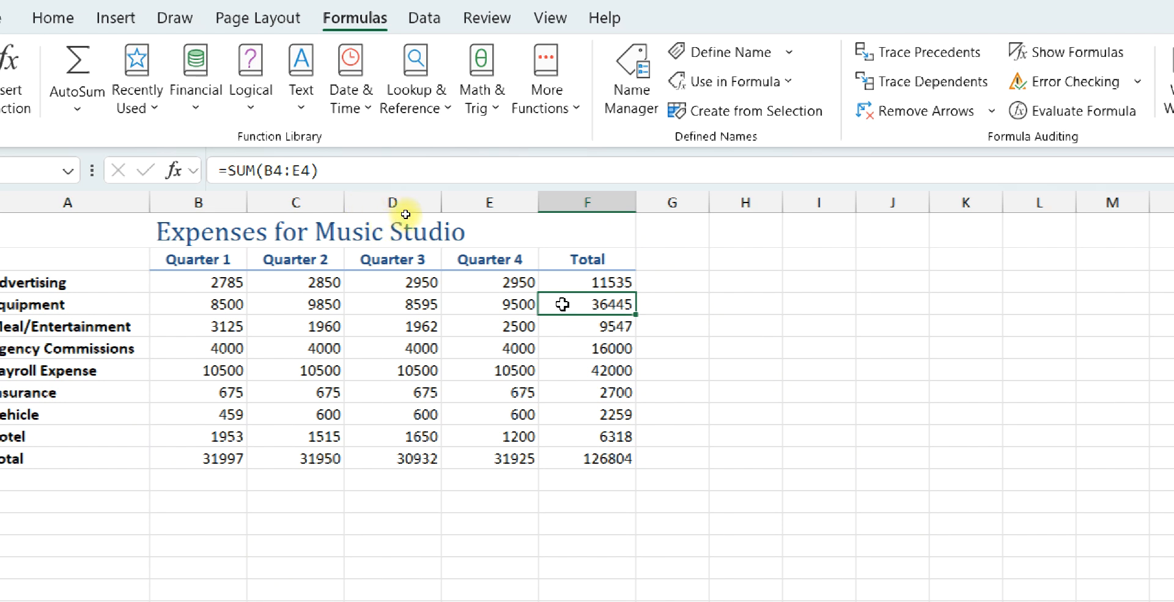
Step: Clear the totals in F4:F12 and enter =SUM(Equipment) in F4 with AutoSum
{"action": "left_click_drag", "start_coordinate": [567, 304], "coordinate": [578, 486]}
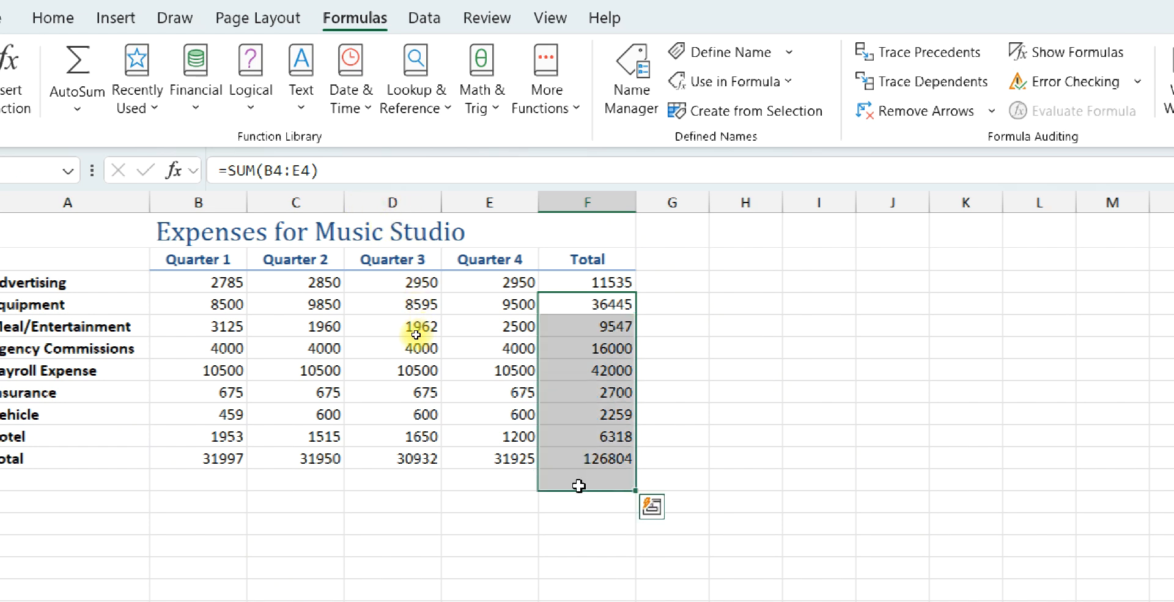
{"action": "key", "text": "Delete"}
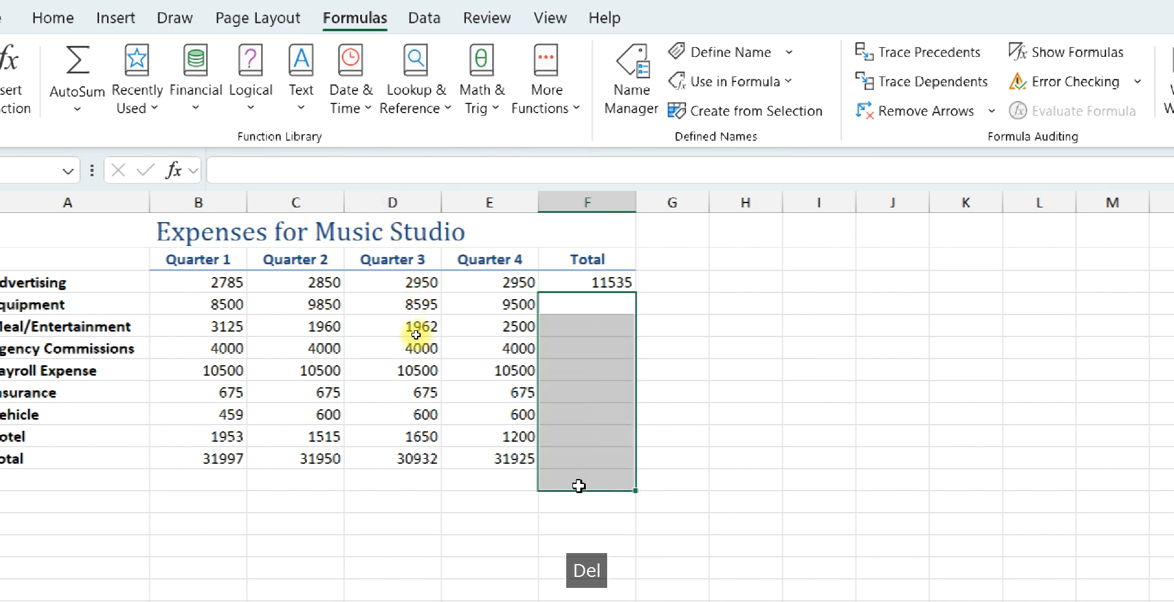
{"action": "left_click", "coordinate": [561, 305]}
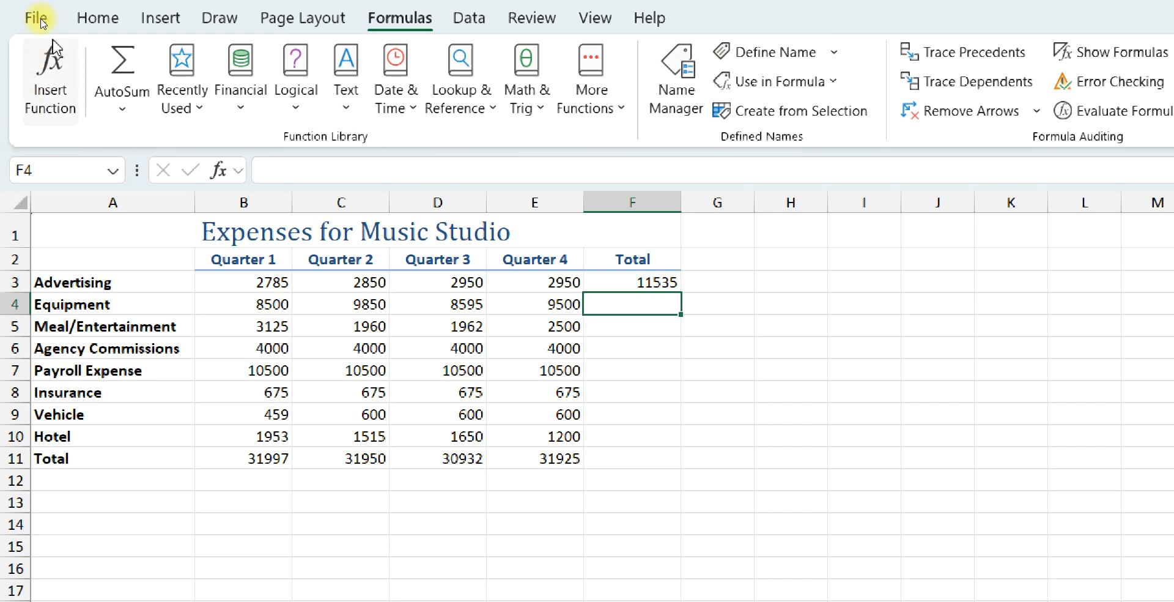
{"action": "left_click", "coordinate": [122, 62]}
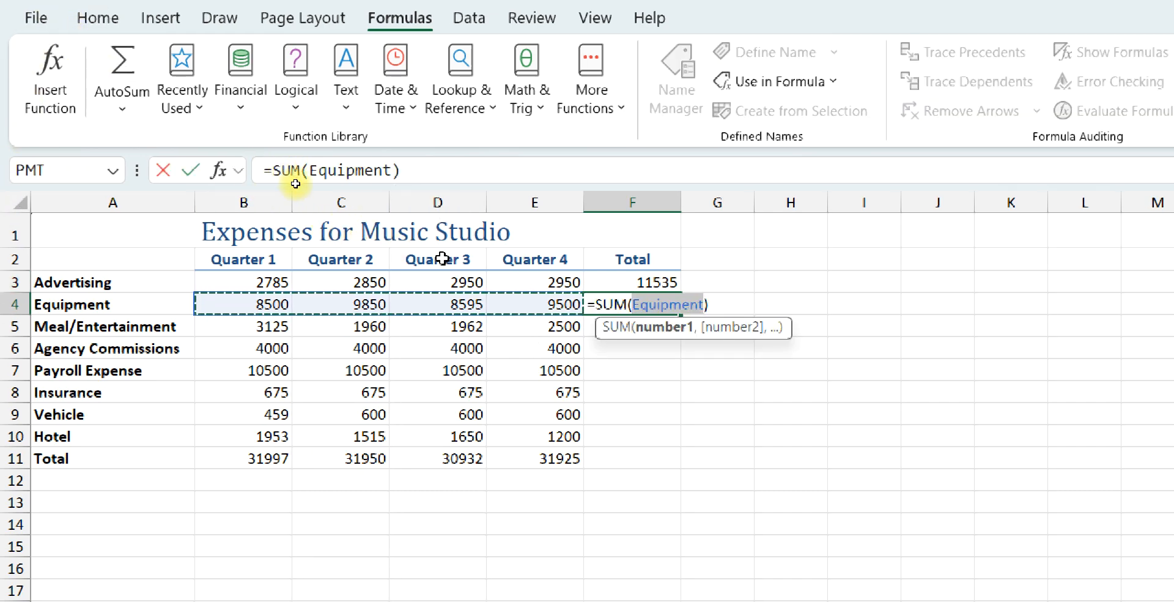
{"action": "key", "text": "Return"}
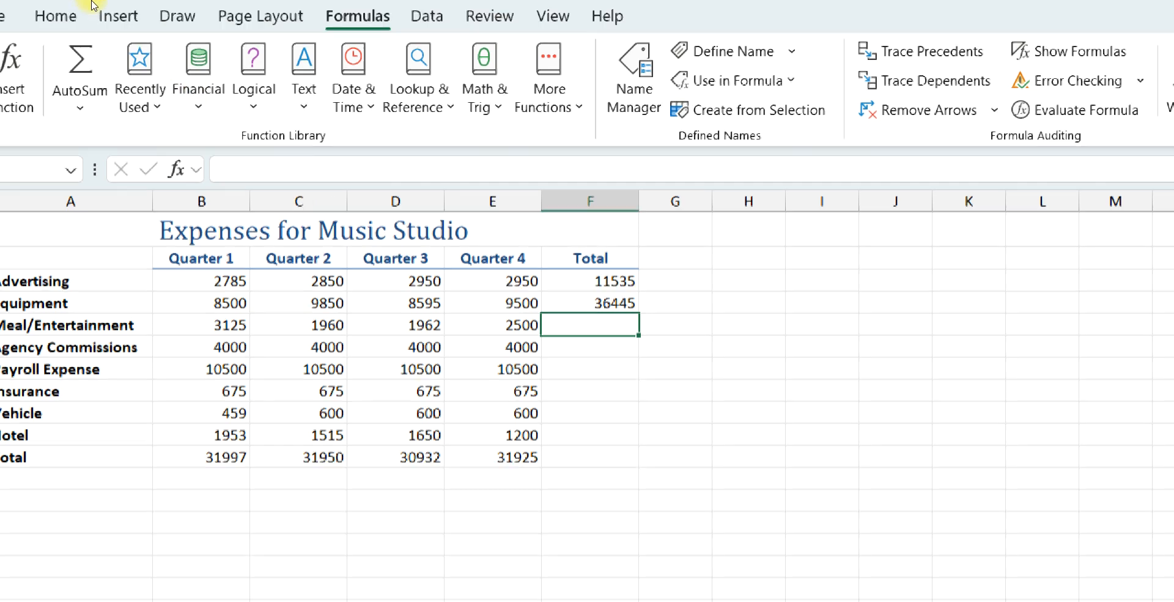
Step: Use AutoSum on the row values to enter =SUM(Meal_Entertainment) in F5 and =SUM(Agency) in F6
{"action": "left_click", "coordinate": [83, 40]}
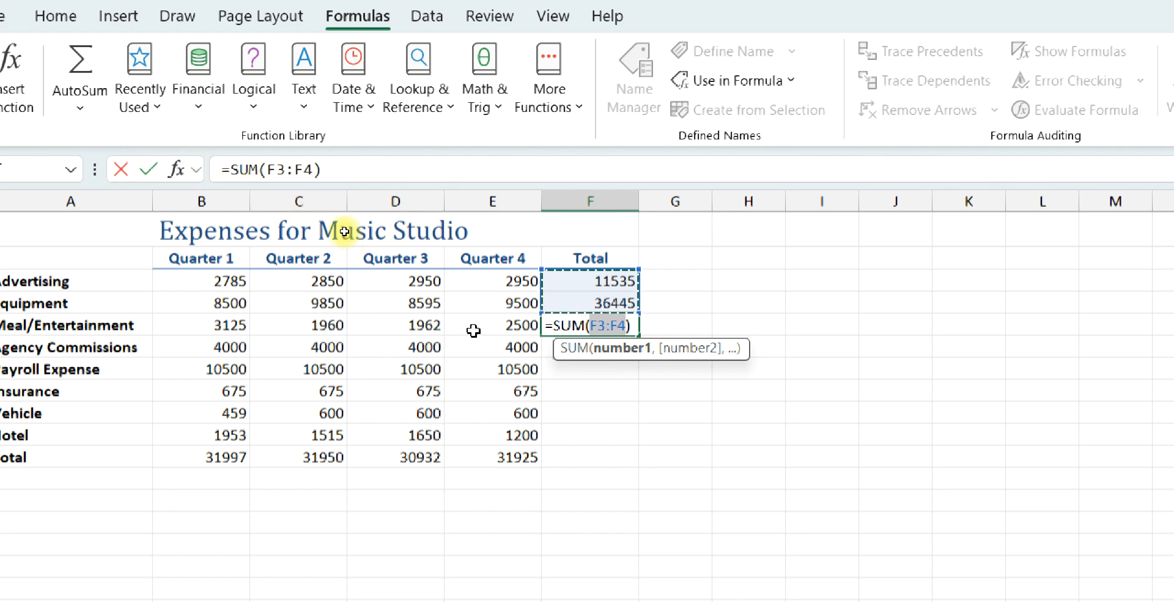
{"action": "left_click_drag", "start_coordinate": [474, 331], "coordinate": [221, 324]}
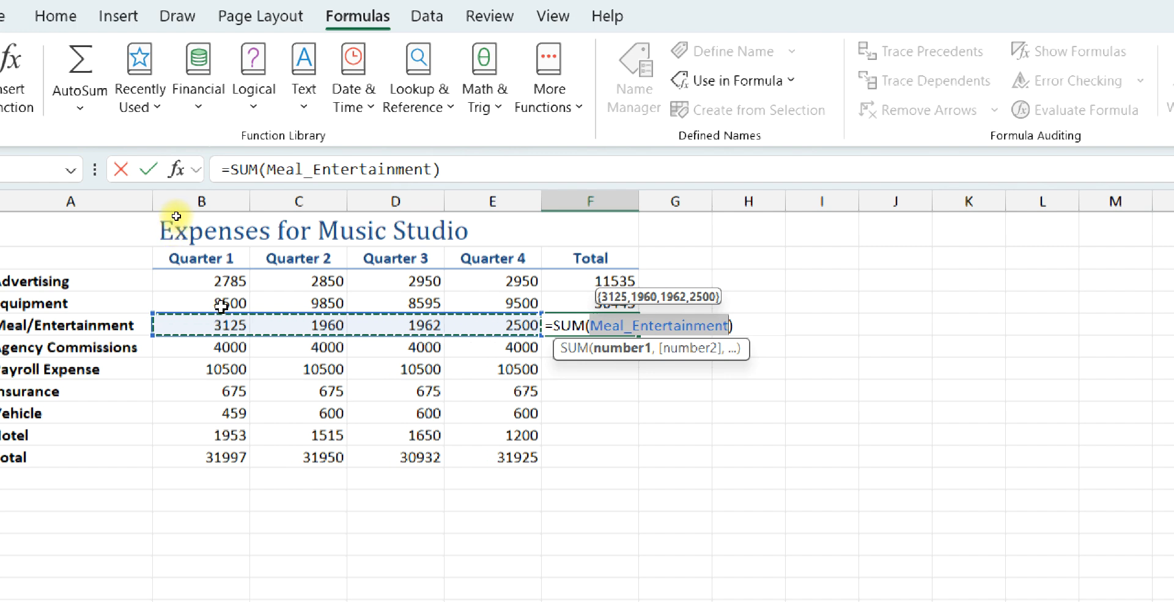
{"action": "key", "text": "Return"}
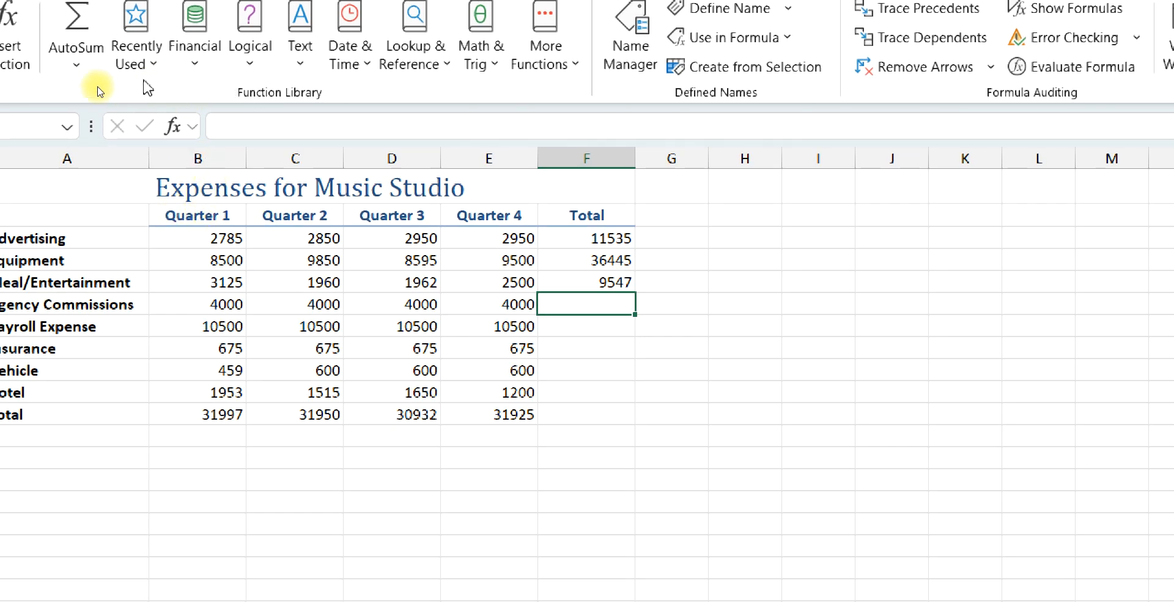
{"action": "left_click", "coordinate": [76, 28]}
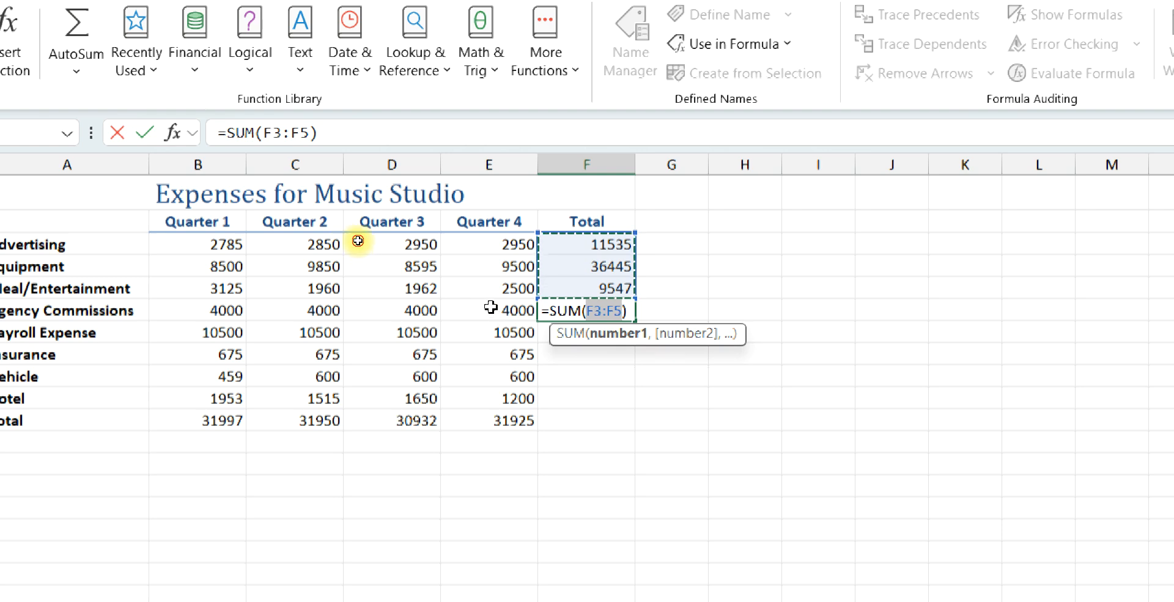
{"action": "left_click_drag", "start_coordinate": [491, 308], "coordinate": [271, 298]}
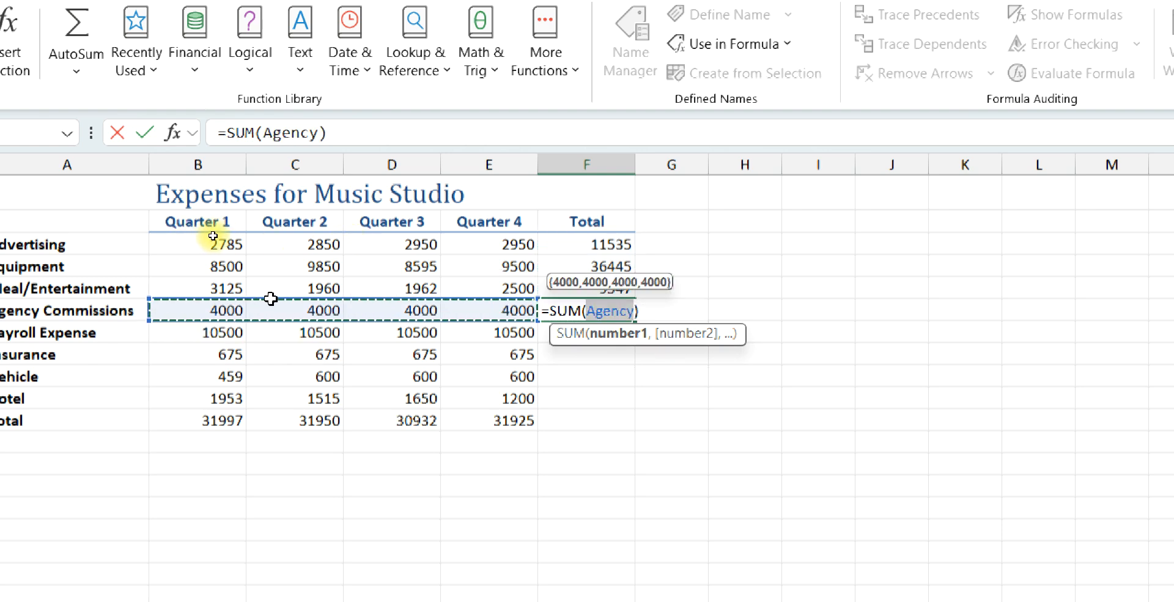
{"action": "key", "text": "Return"}
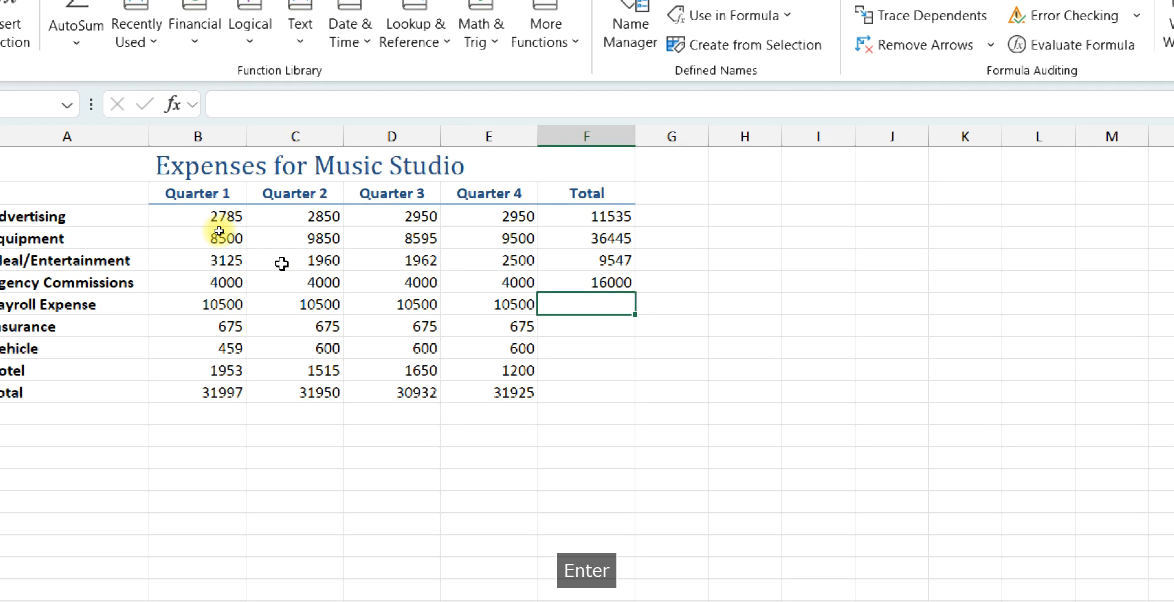
Step: Use AutoSum on the row values to enter =SUM(Payroll) in F7 and =SUM(Insurance) in F8
{"action": "left_click", "coordinate": [76, 25]}
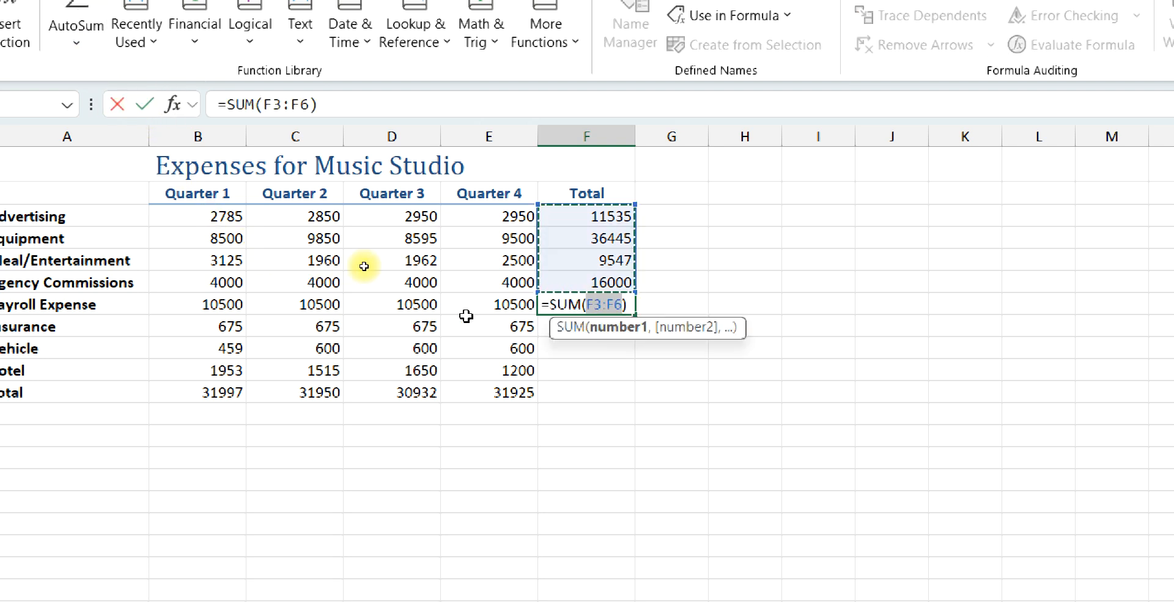
{"action": "left_click_drag", "start_coordinate": [519, 301], "coordinate": [226, 301]}
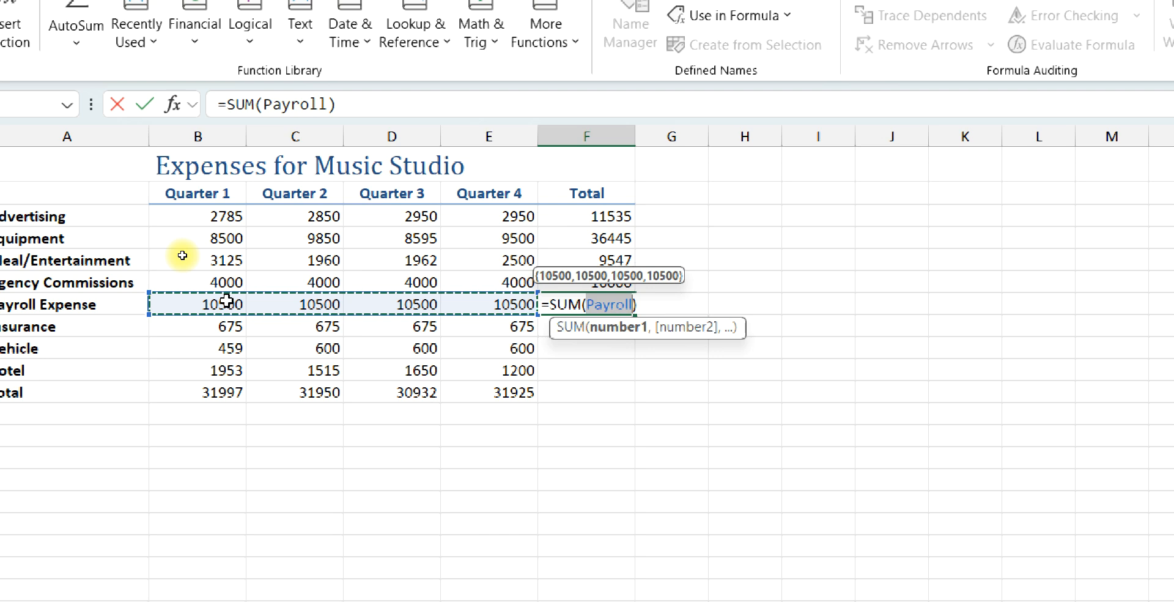
{"action": "key", "text": "Return"}
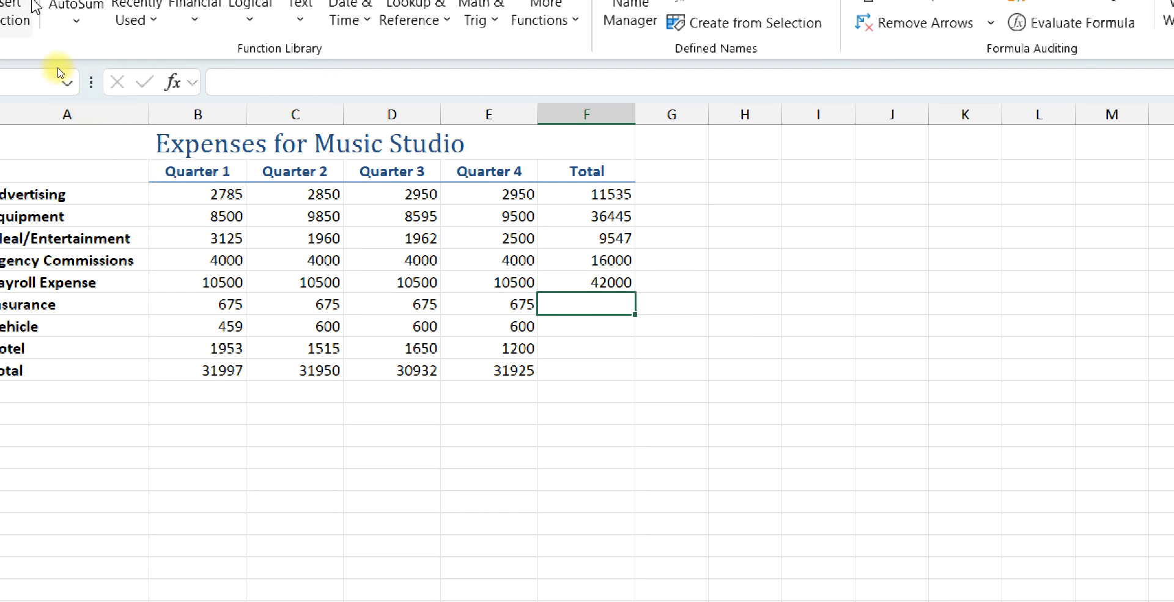
{"action": "left_click", "coordinate": [76, 5]}
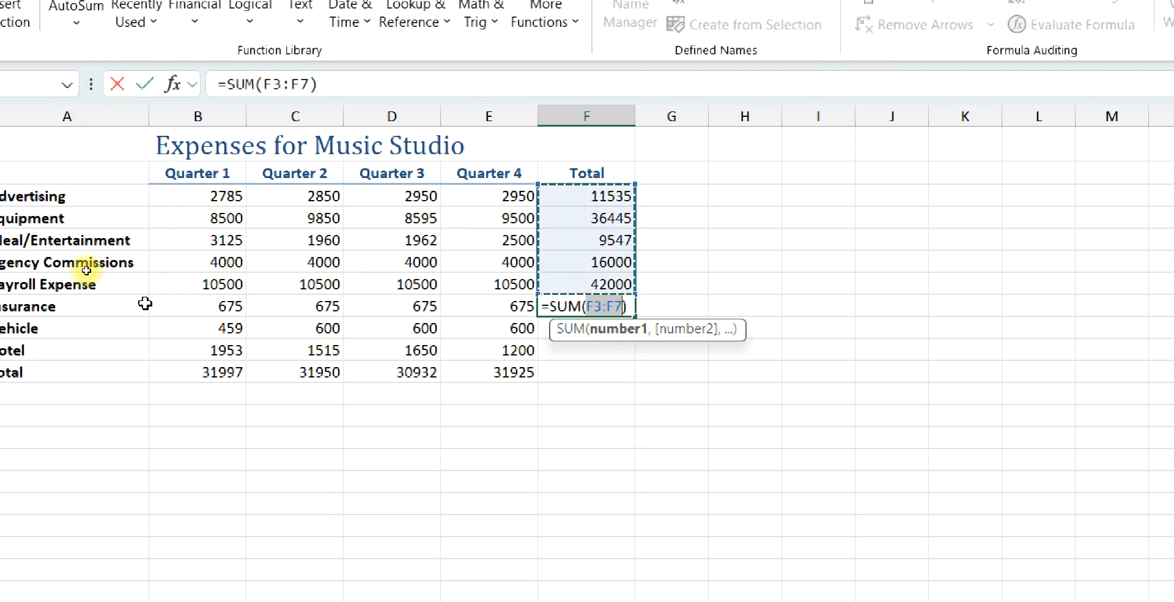
{"action": "left_click_drag", "start_coordinate": [488, 307], "coordinate": [183, 305]}
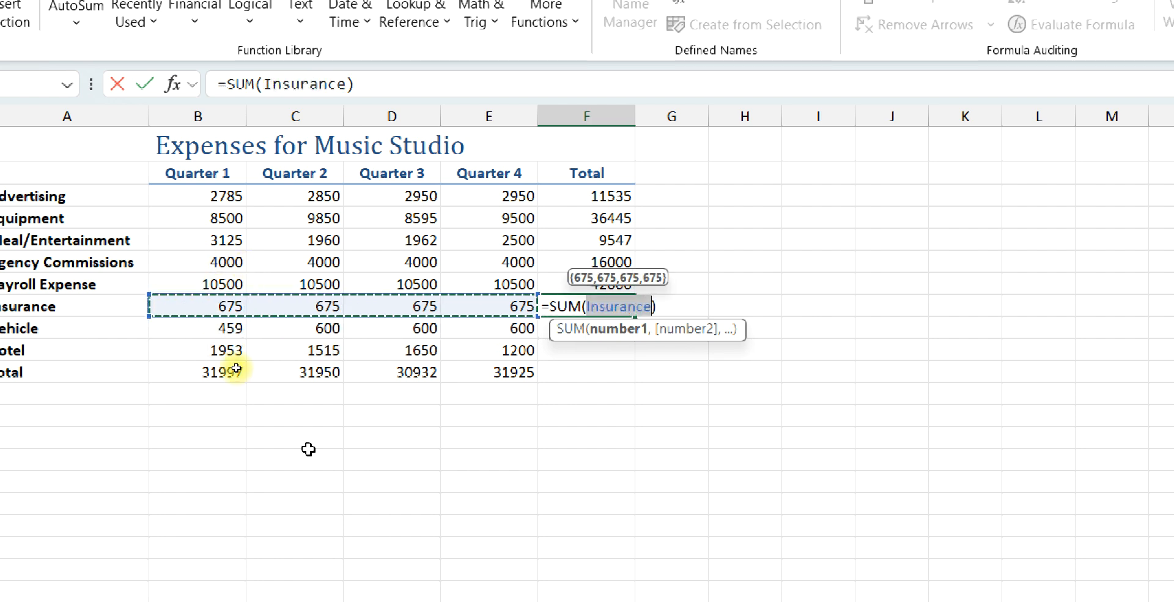
{"action": "key", "text": "Return"}
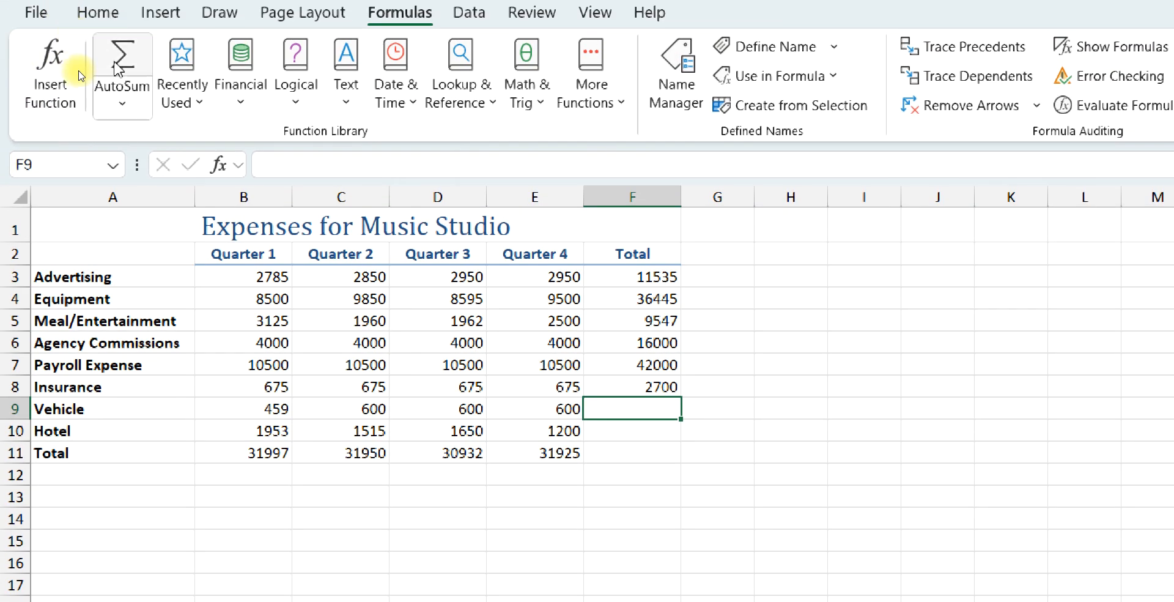
Step: Total the Vehicle row's four quarters in F9 with AutoSum and enter =SUM(Hotel) in F10
{"action": "left_click", "coordinate": [110, 47]}
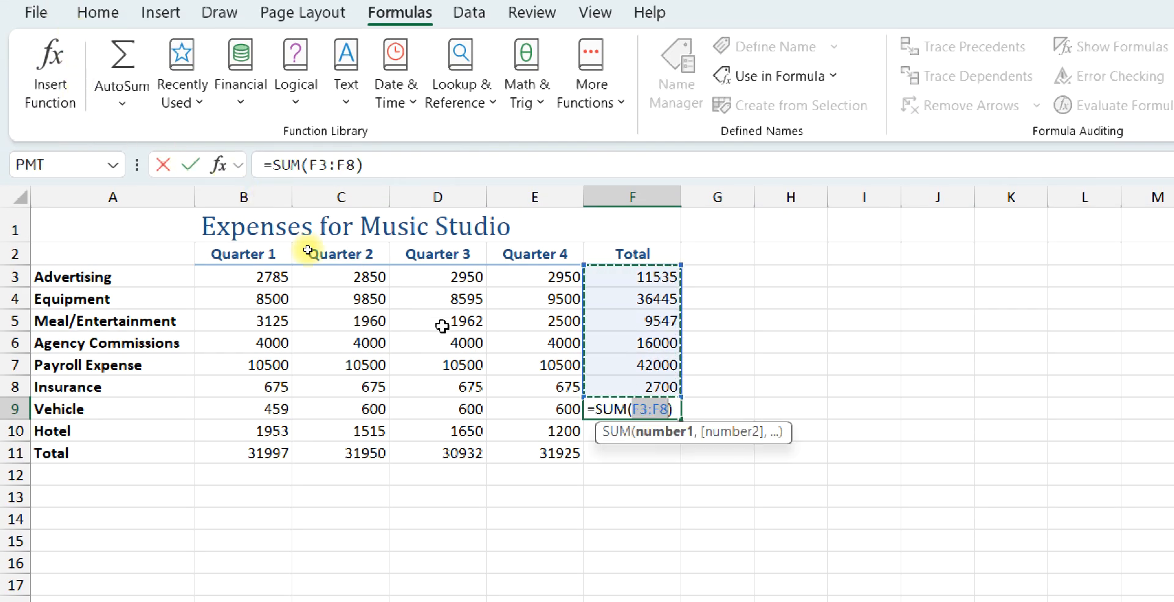
{"action": "left_click", "coordinate": [532, 408]}
{"action": "left_click_drag", "start_coordinate": [533, 409], "coordinate": [270, 399]}
{"action": "key", "text": "Return"}
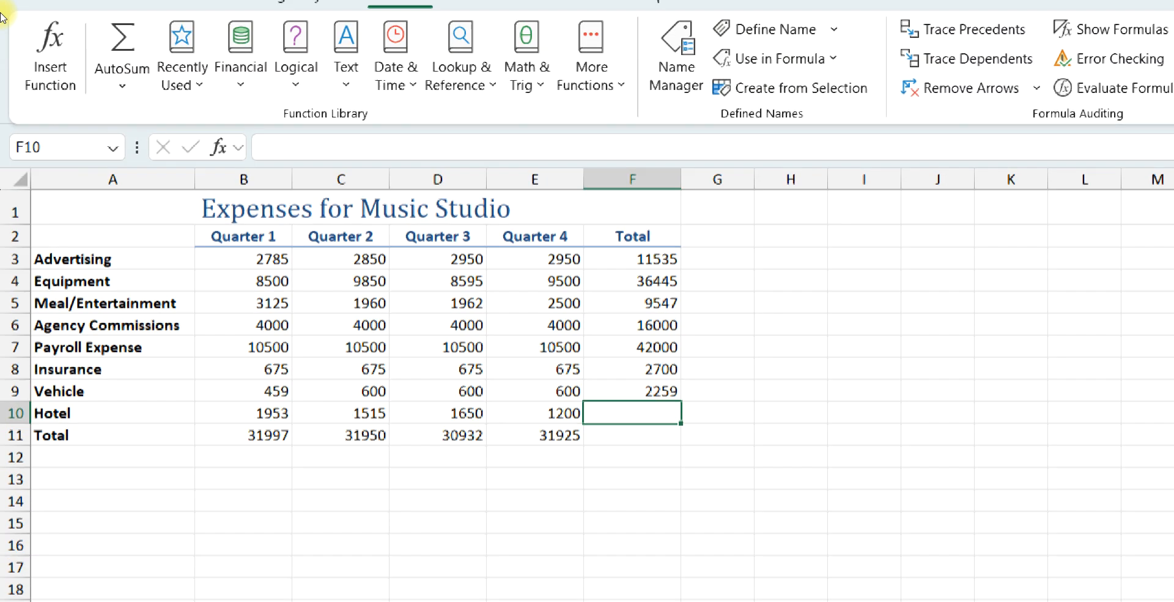
{"action": "left_click", "coordinate": [118, 49]}
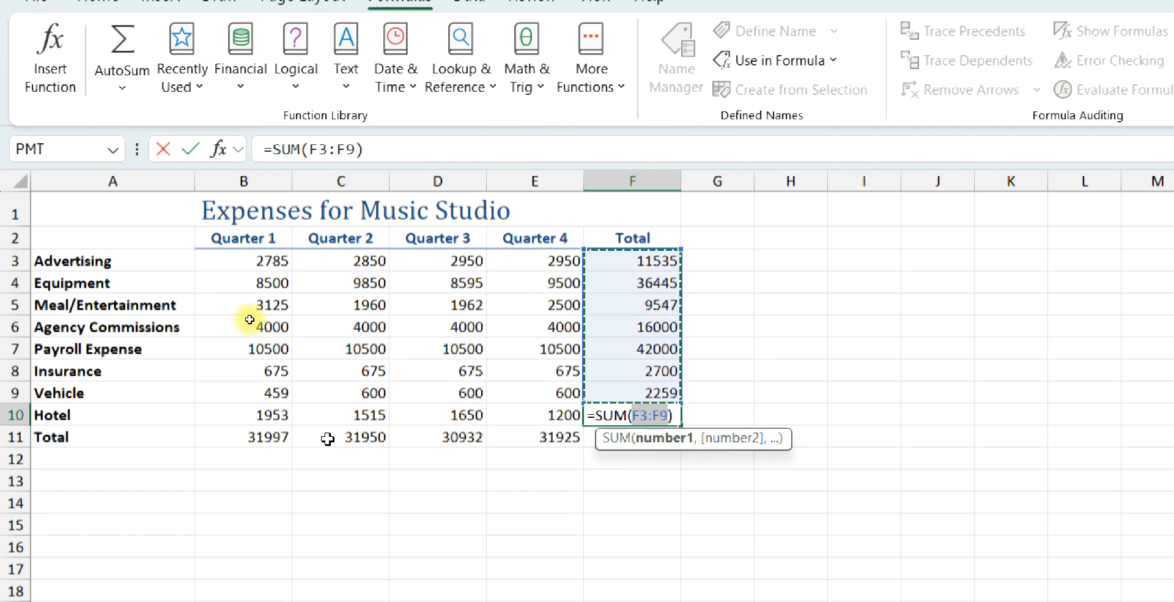
{"action": "left_click_drag", "start_coordinate": [534, 414], "coordinate": [291, 417]}
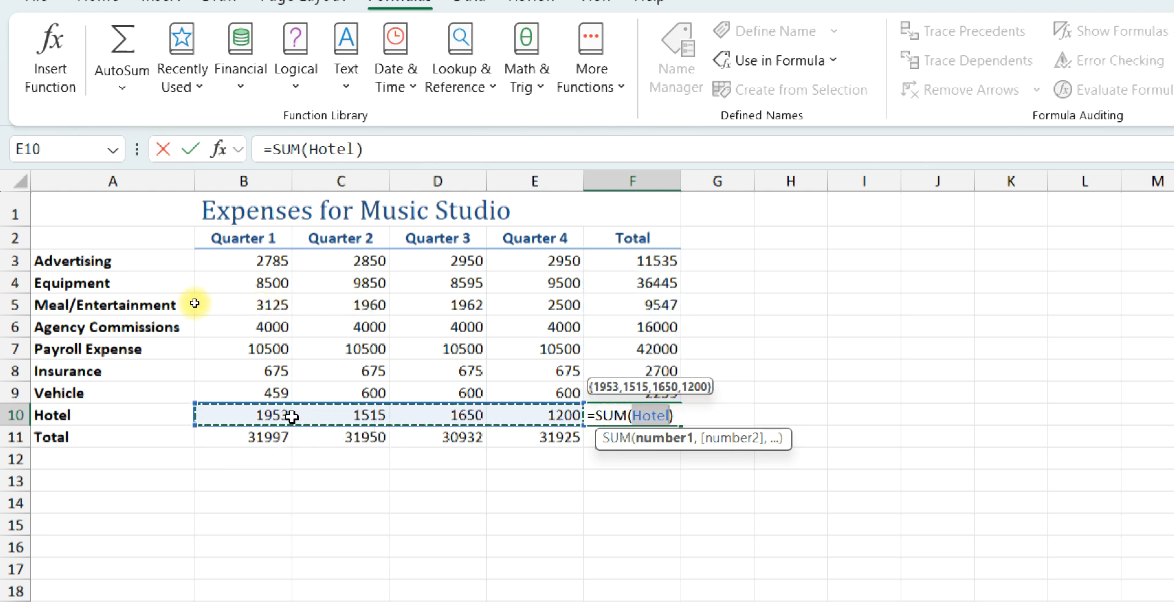
{"action": "key", "text": "Return"}
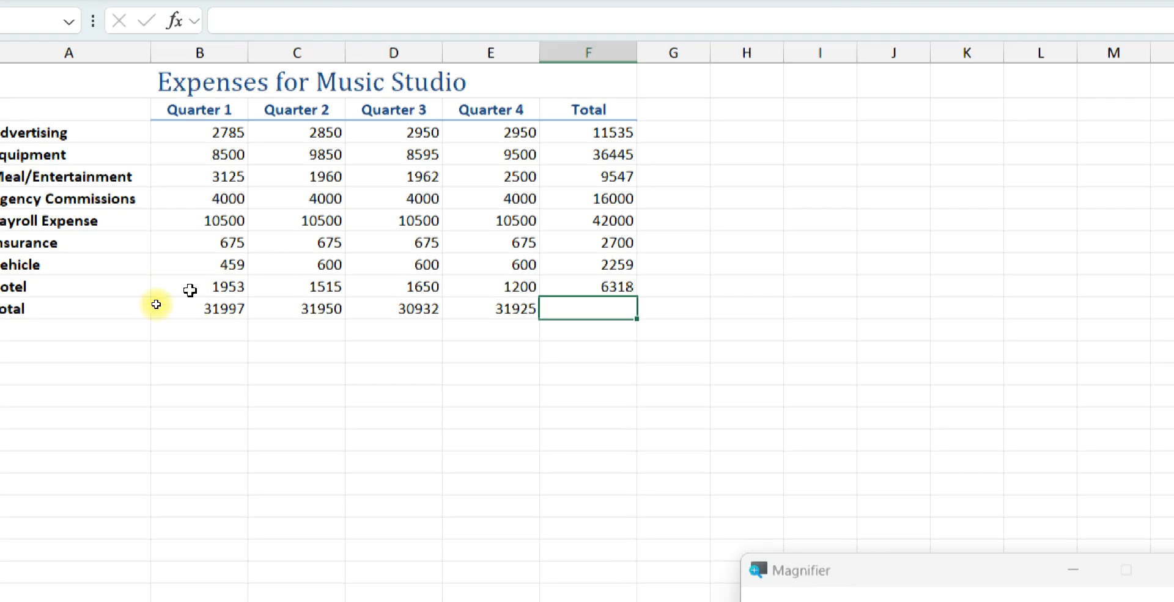
Step: Clear the quarter totals in B11:E12 and enter =SUM(Quarter_1) in B11 with AutoSum
{"action": "left_click", "coordinate": [155, 311]}
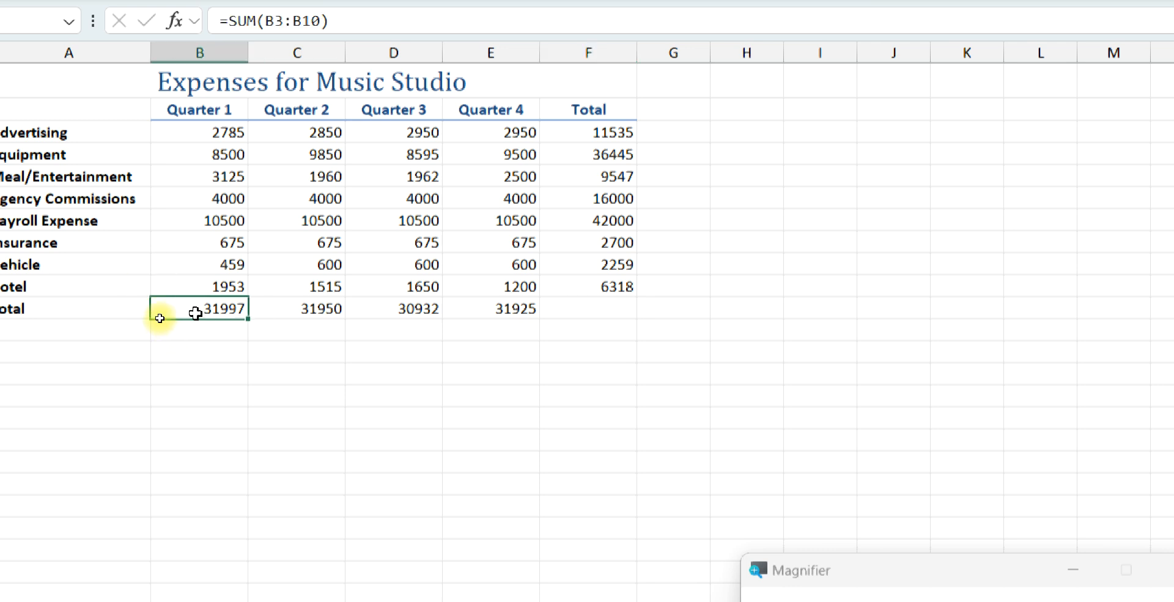
{"action": "left_click_drag", "start_coordinate": [197, 306], "coordinate": [538, 330]}
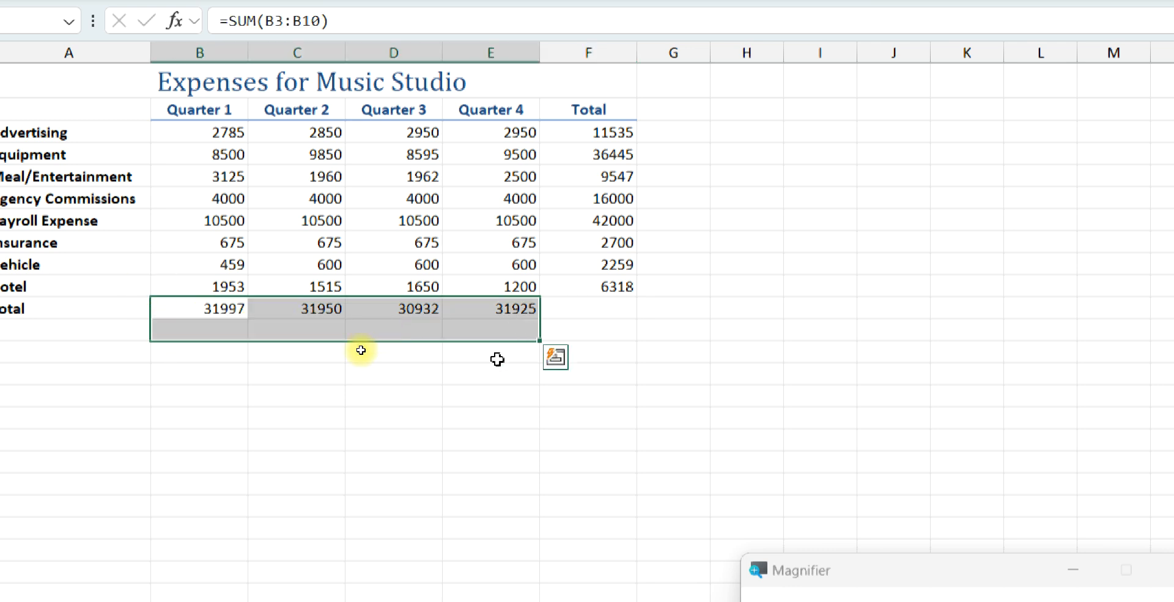
{"action": "key", "text": "Delete"}
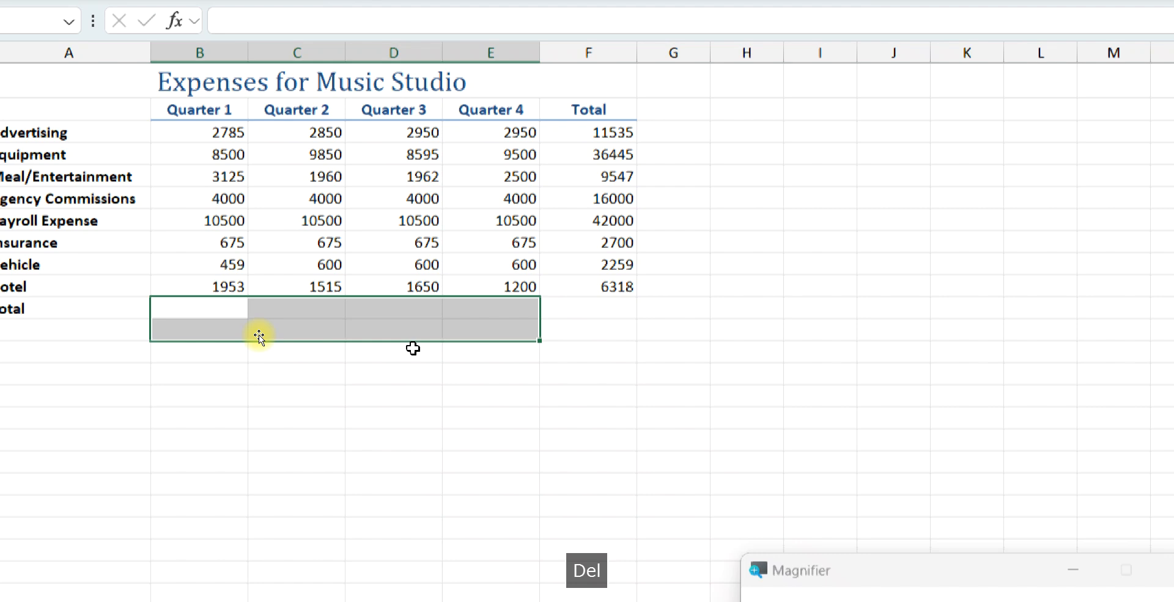
{"action": "left_click", "coordinate": [162, 313]}
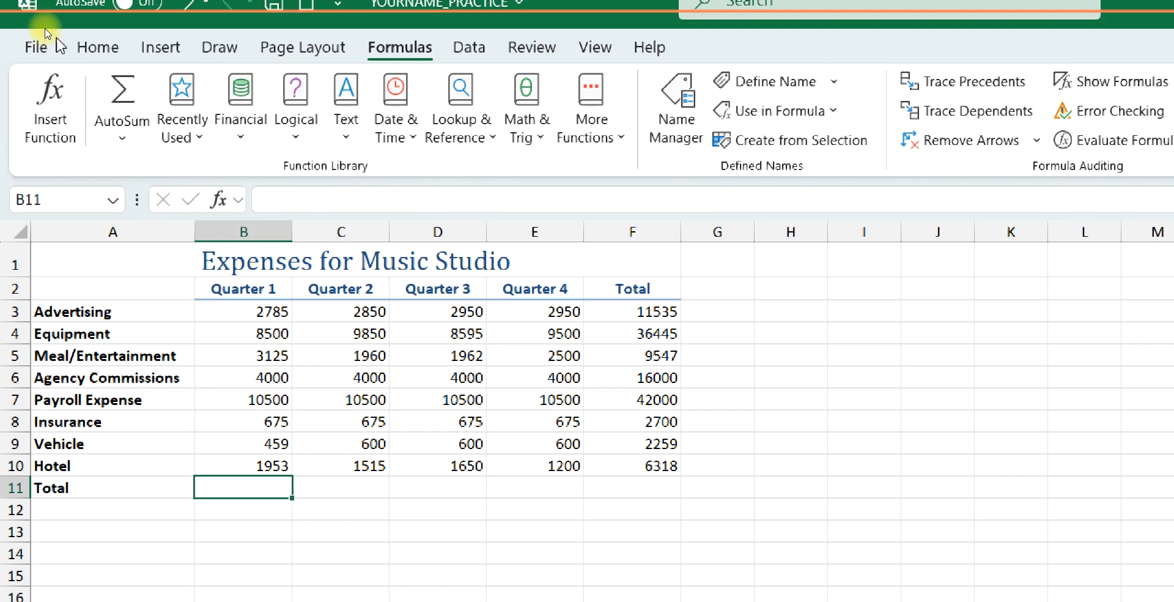
{"action": "left_click", "coordinate": [122, 95]}
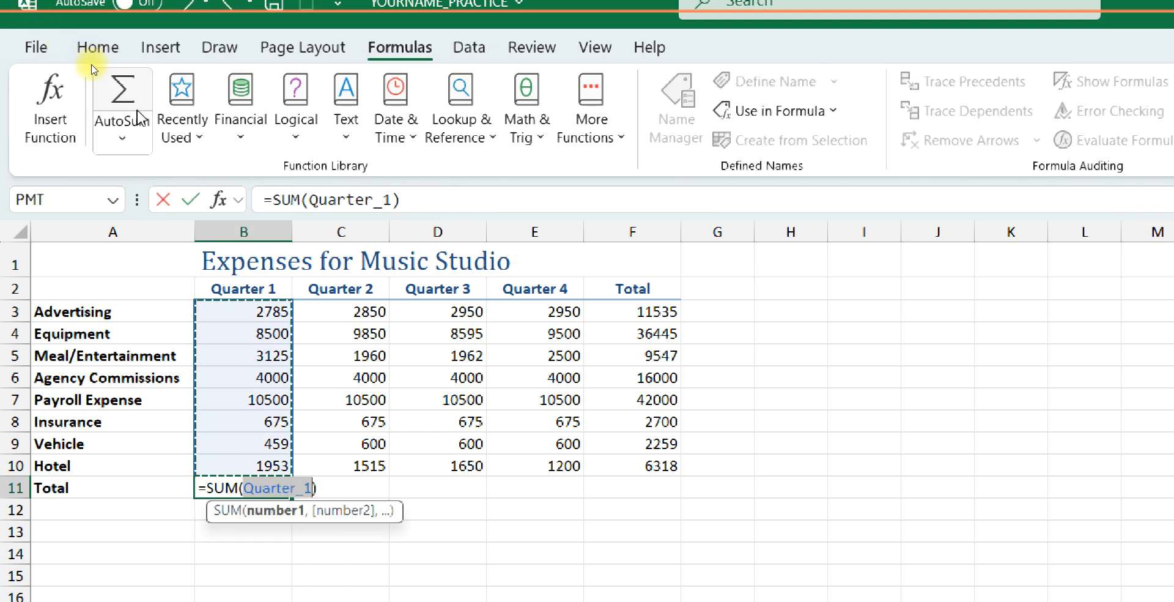
{"action": "key", "text": "Return"}
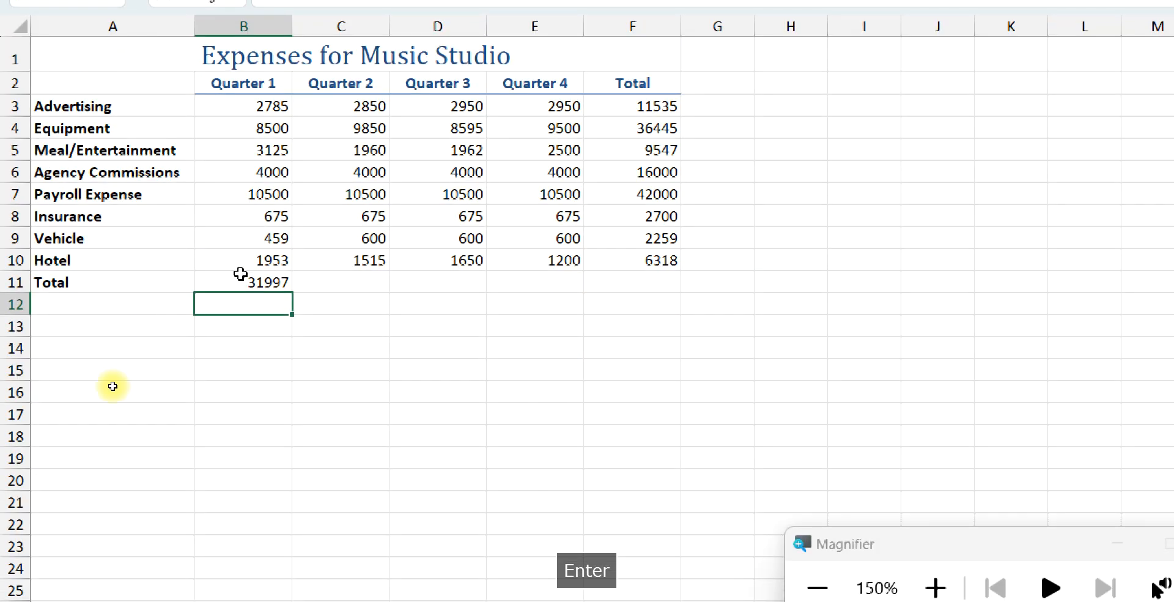
Step: Try to fill the Quarter 1 total formula from B11 into C11, and clear C11 again
{"action": "left_click", "coordinate": [260, 285]}
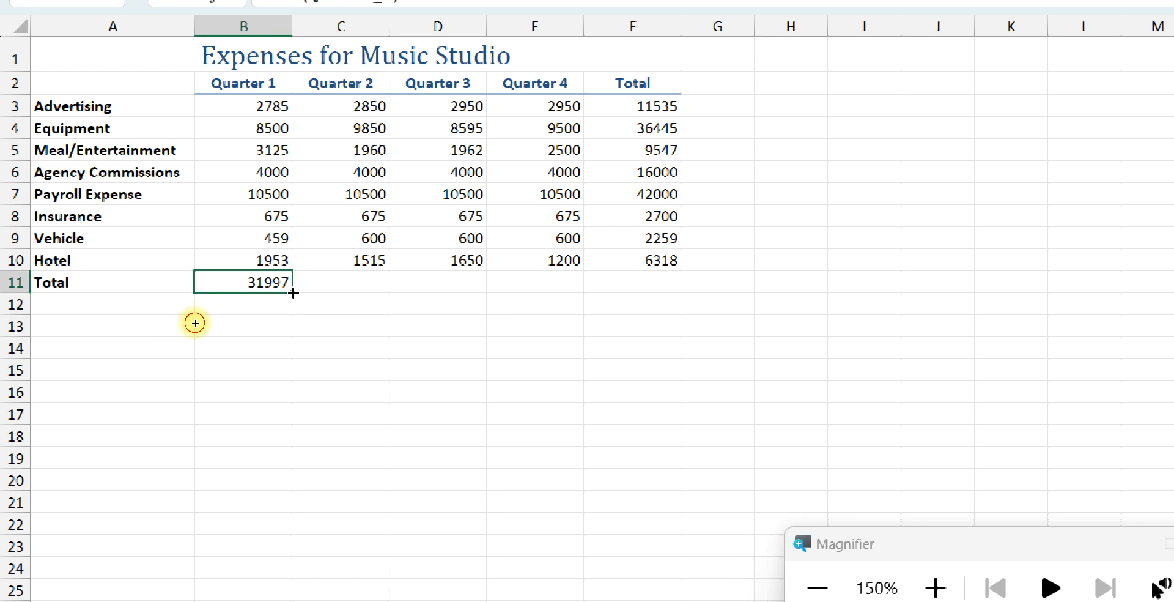
{"action": "left_click_drag", "start_coordinate": [293, 293], "coordinate": [376, 282]}
{"action": "left_click", "coordinate": [359, 283]}
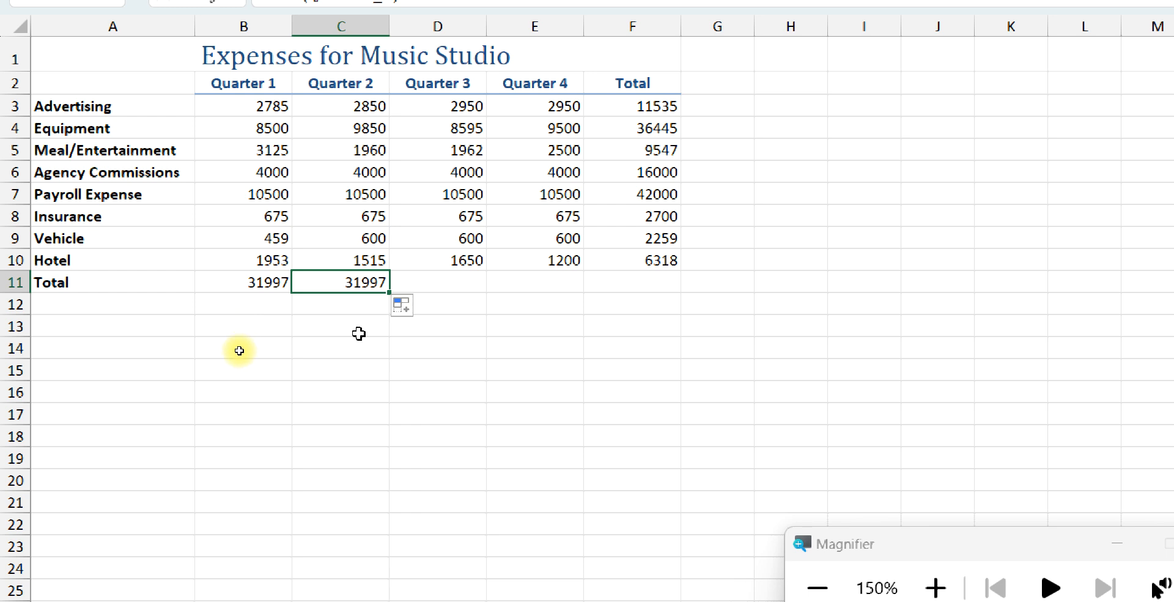
{"action": "key", "text": "Delete"}
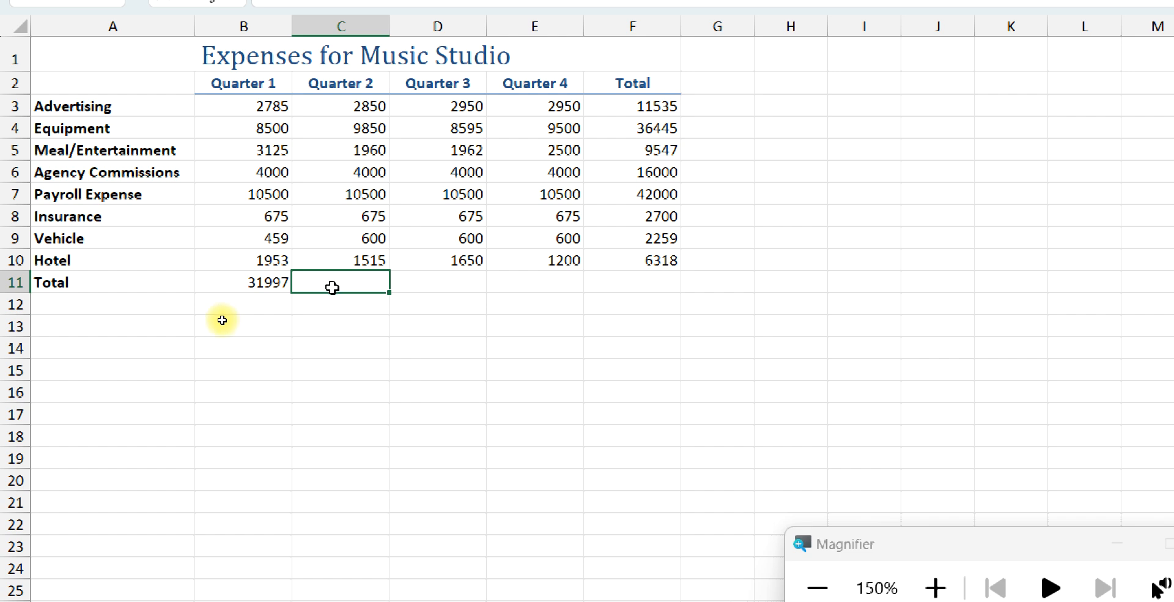
Step: Try to total Quarter 2 and Quarter 3 together in C11:D11 with AutoSum, and clear both cells again
{"action": "left_click_drag", "start_coordinate": [331, 109], "coordinate": [461, 283]}
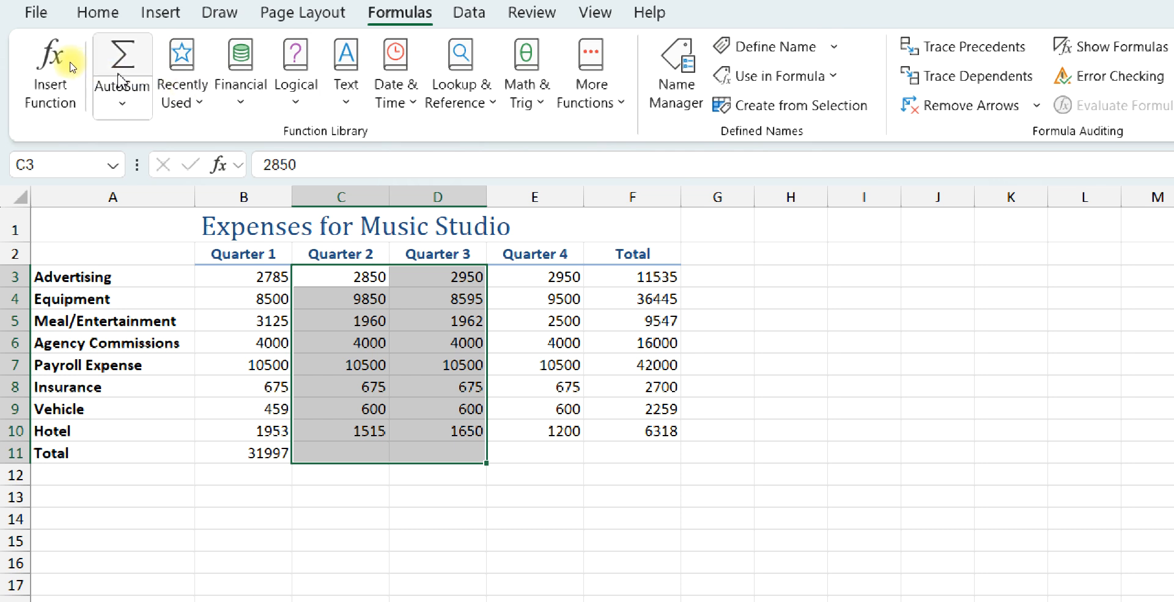
{"action": "left_click", "coordinate": [116, 64]}
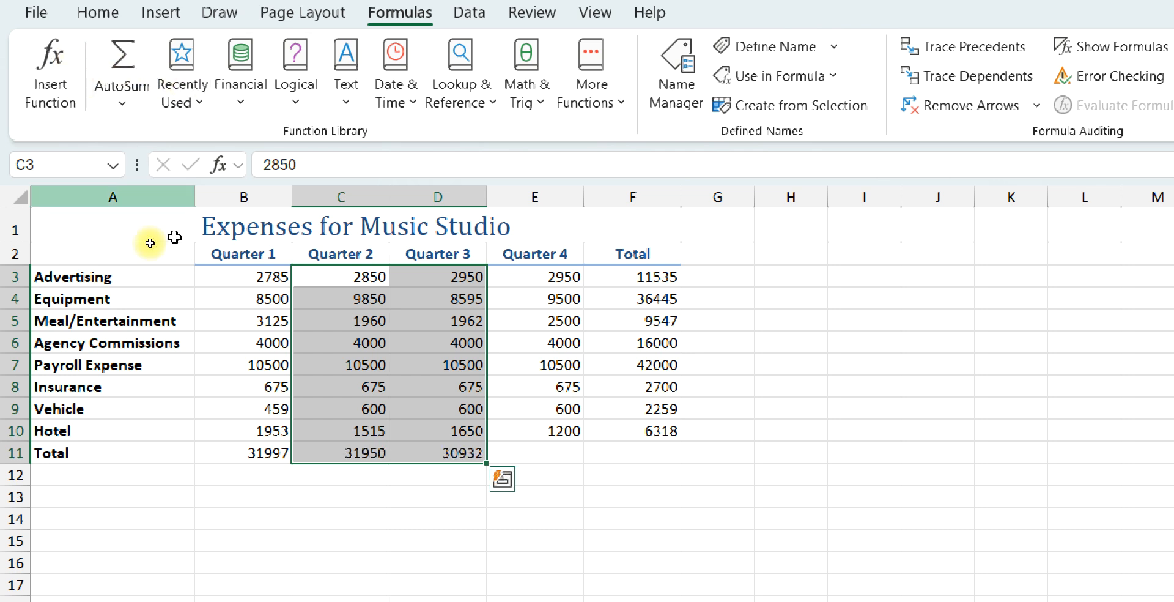
{"action": "left_click", "coordinate": [337, 453]}
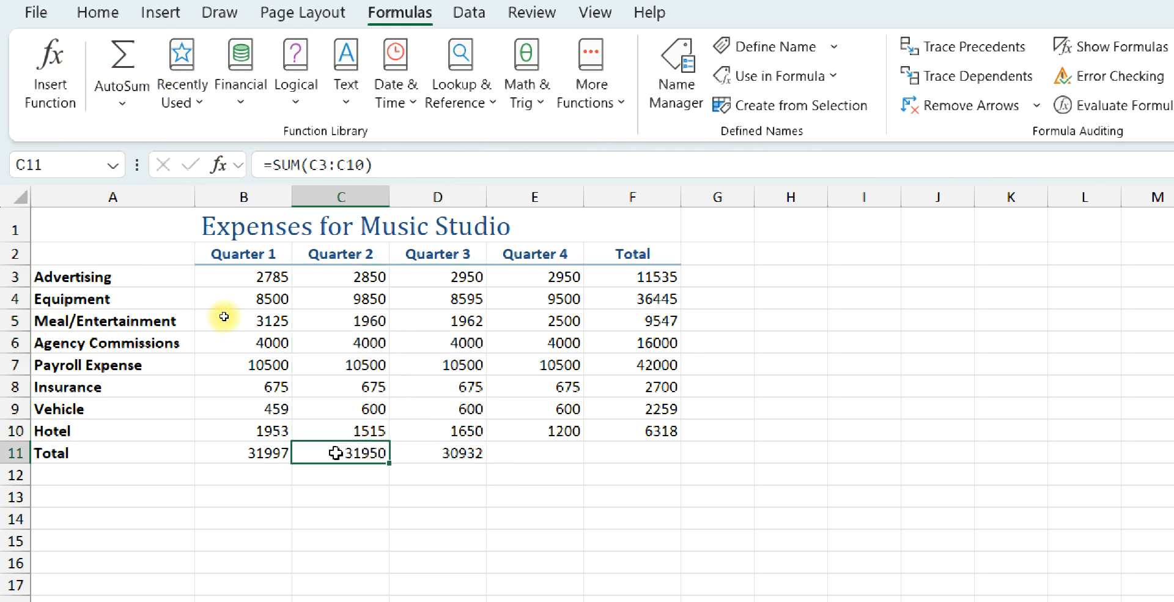
{"action": "left_click_drag", "start_coordinate": [466, 452], "coordinate": [371, 451]}
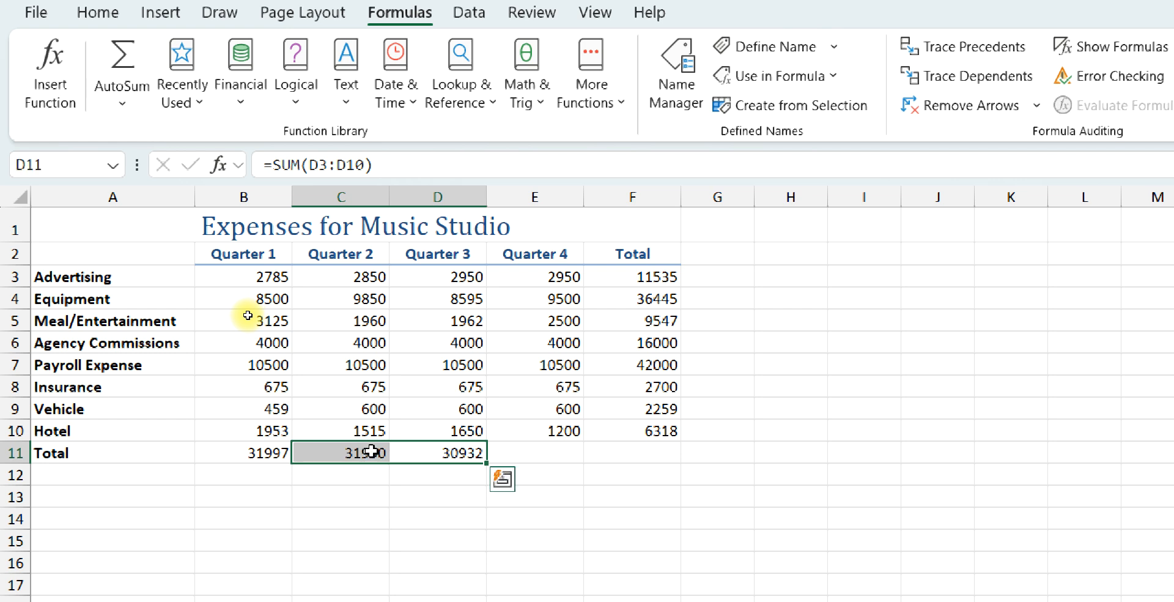
{"action": "key", "text": "Delete"}
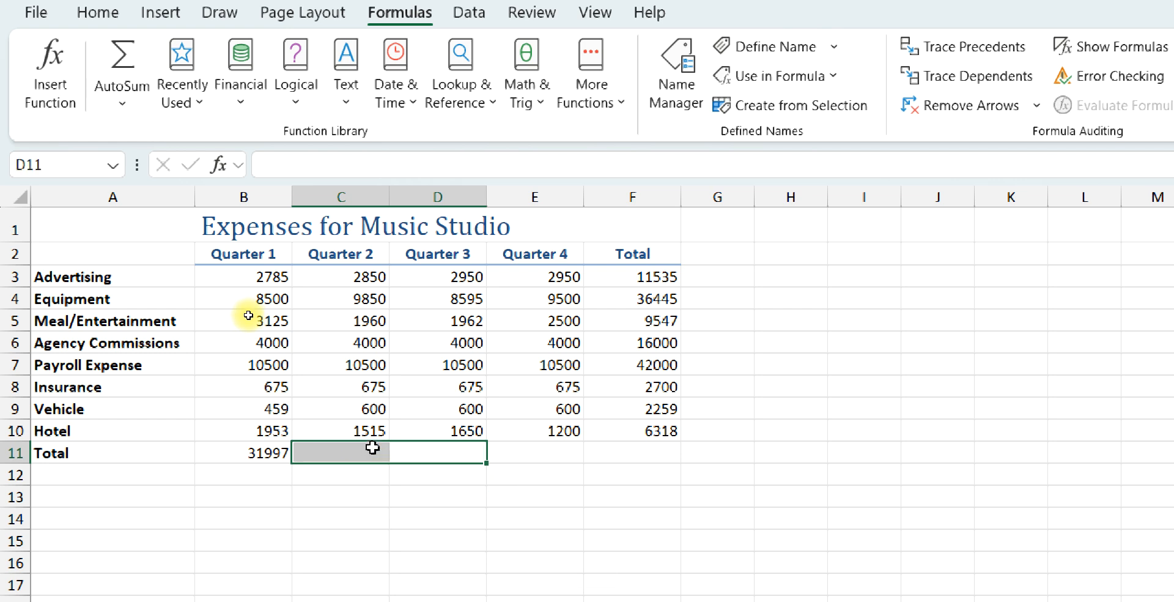
Step: Total the Quarter 2 column in C11 with AutoSum and replace its cell range with the name, giving =SUM(Quarter_2)
{"action": "left_click", "coordinate": [374, 472]}
{"action": "left_click", "coordinate": [359, 451]}
{"action": "left_click_drag", "start_coordinate": [359, 451], "coordinate": [318, 277]}
{"action": "left_click", "coordinate": [126, 63]}
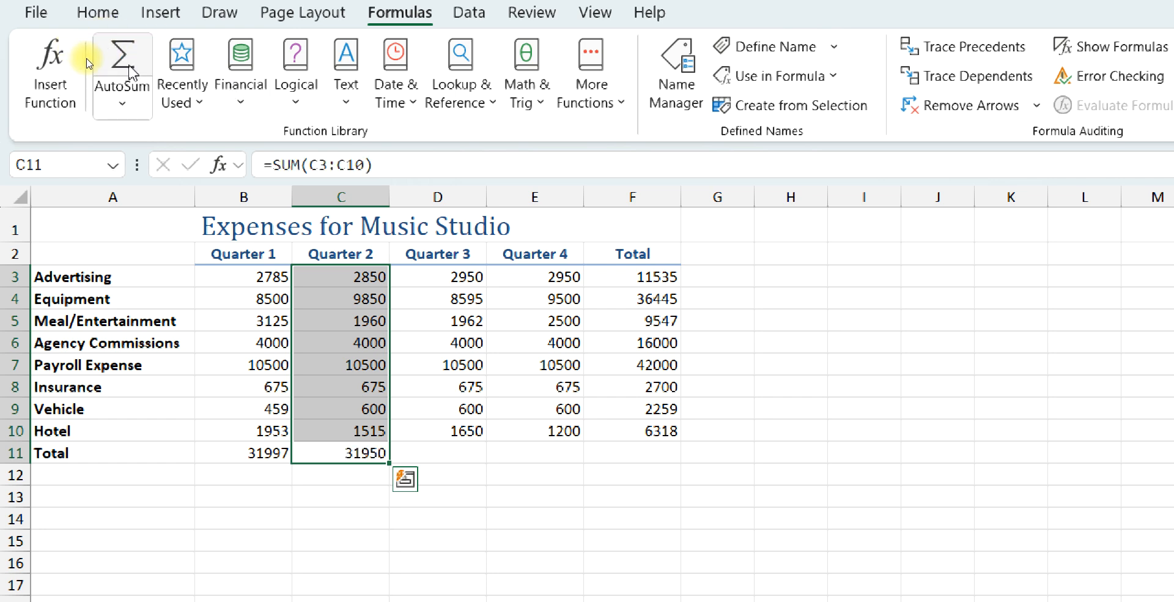
{"action": "left_click", "coordinate": [321, 456]}
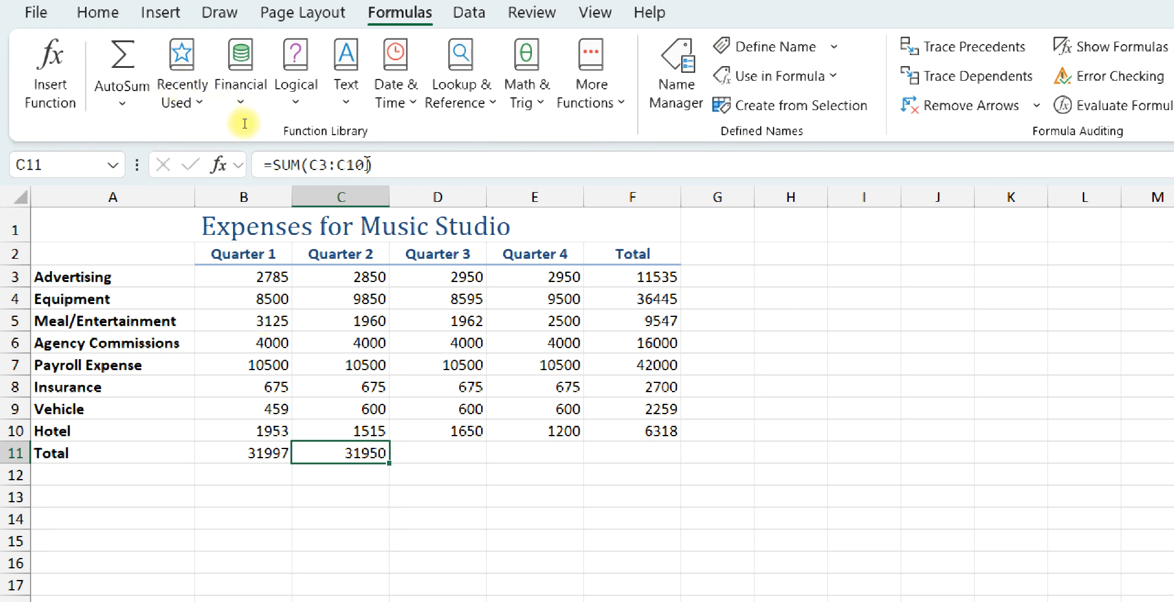
{"action": "left_click_drag", "start_coordinate": [366, 164], "coordinate": [310, 165]}
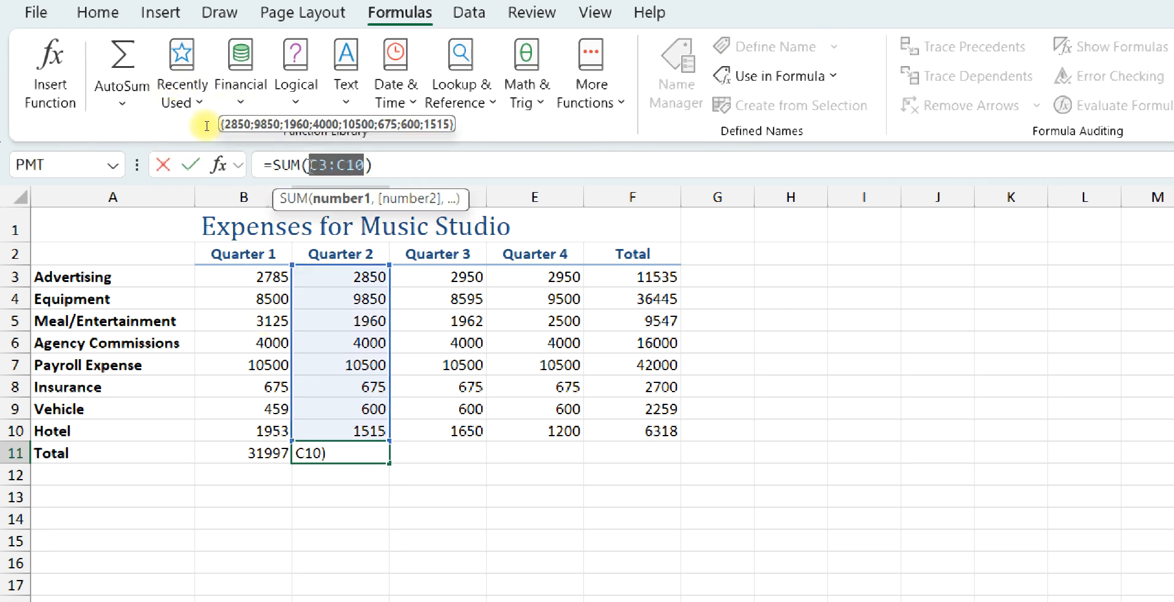
{"action": "type", "text": "q"}
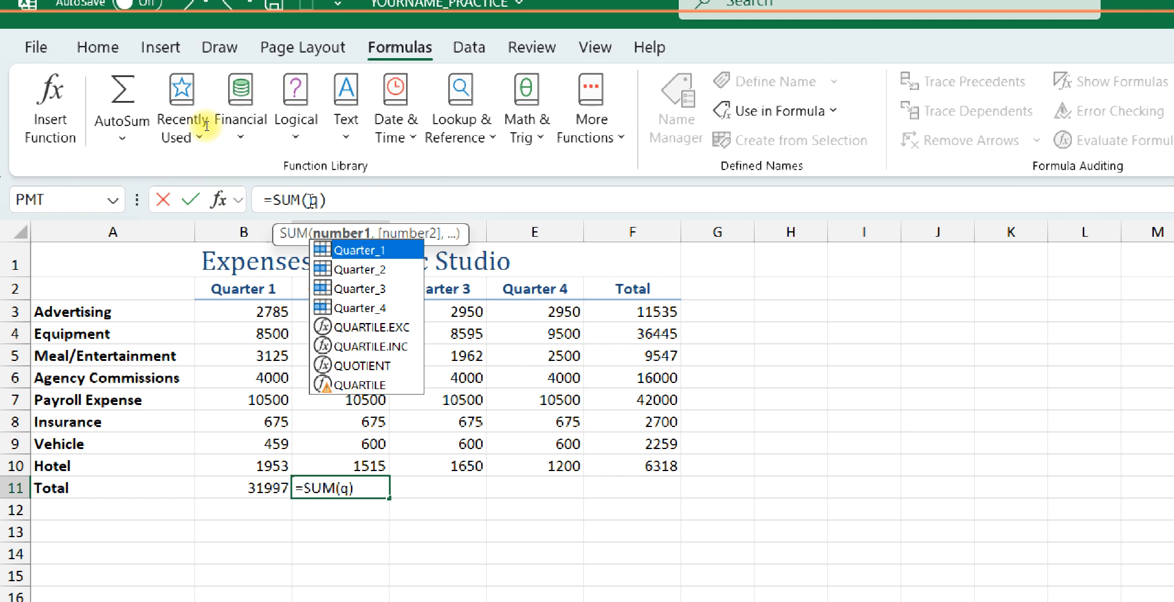
{"action": "double_click", "coordinate": [342, 271]}
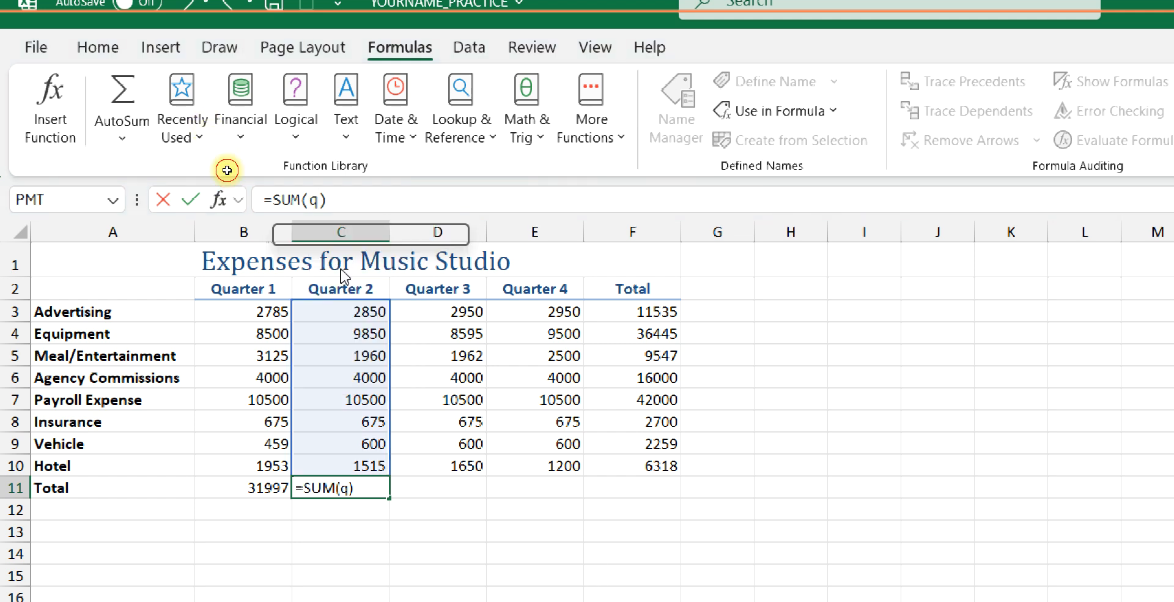
{"action": "key", "text": "Return"}
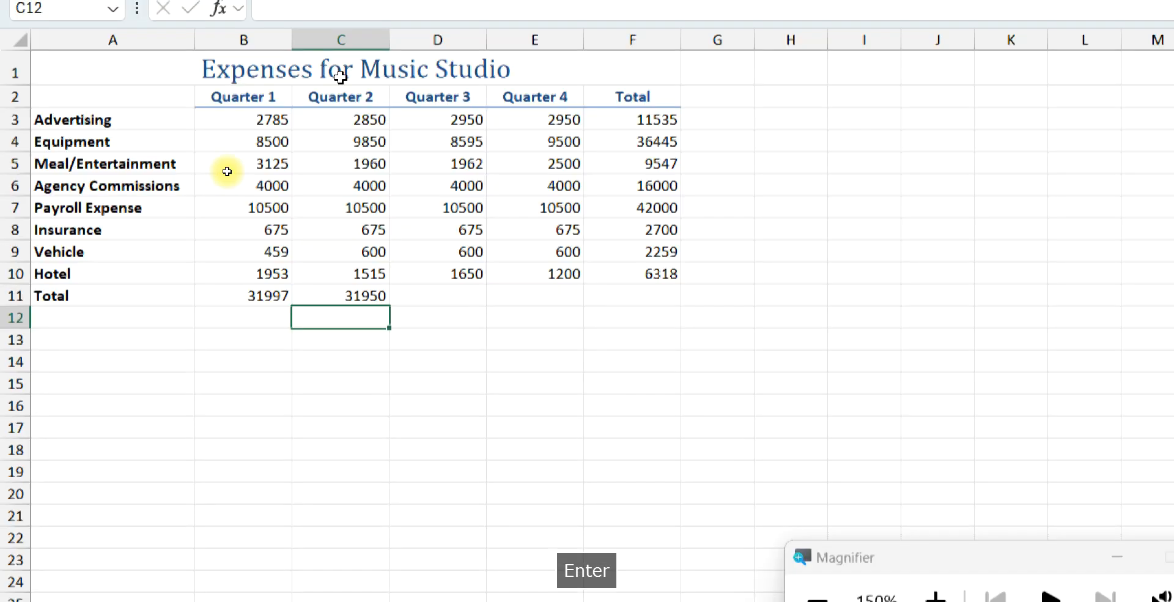
Step: Enter =SUM(Quarter_3) in D11 with AutoSum
{"action": "left_click", "coordinate": [403, 292]}
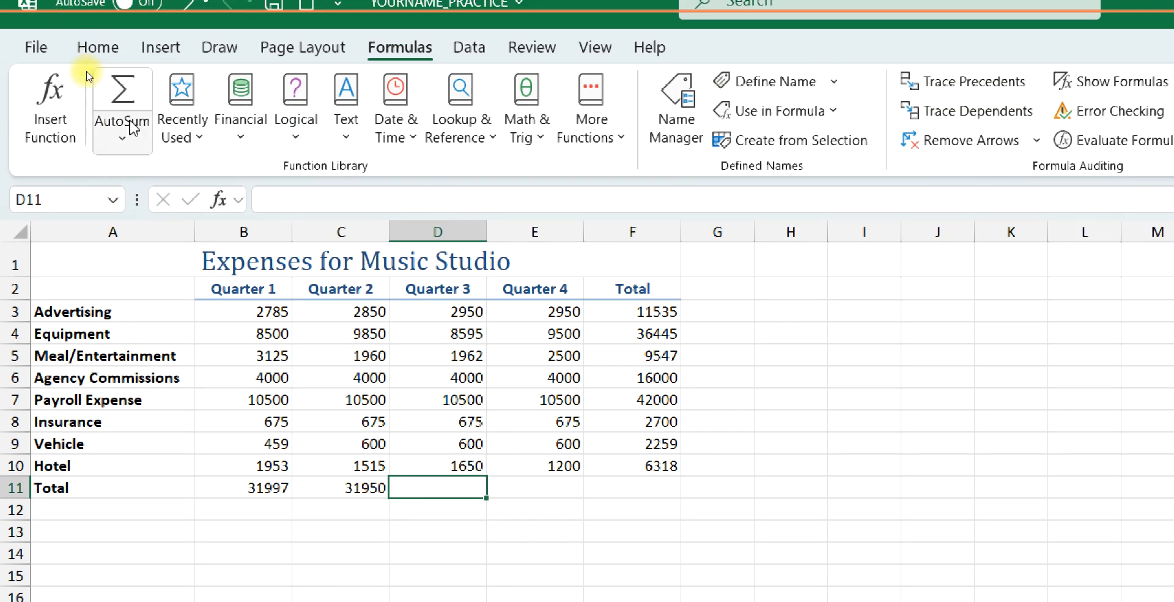
{"action": "left_click", "coordinate": [131, 125]}
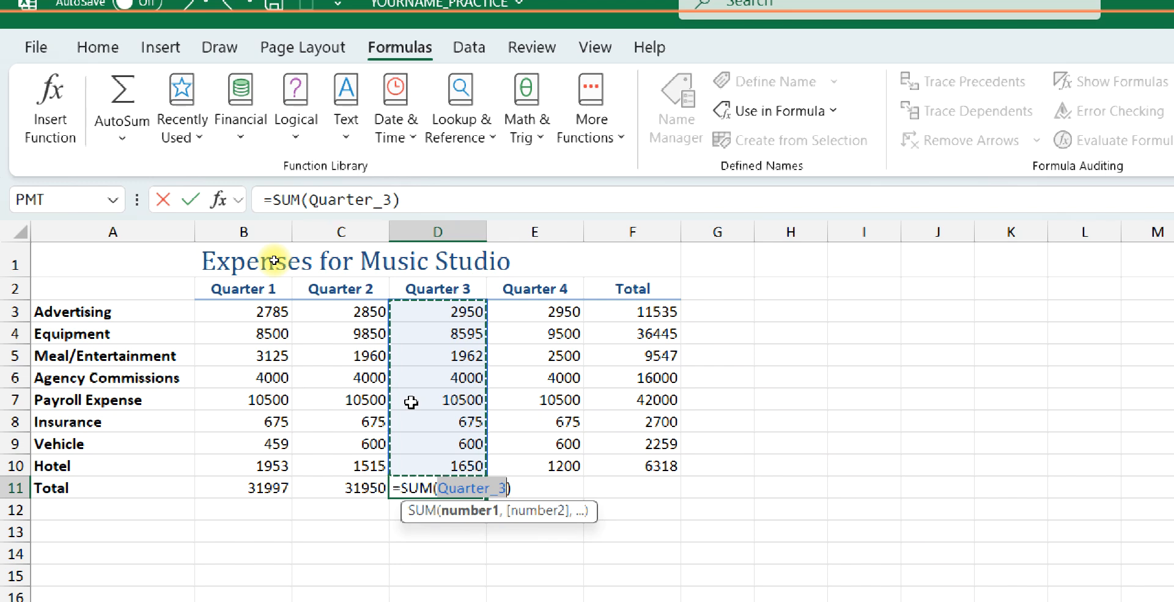
{"action": "key", "text": "Tab"}
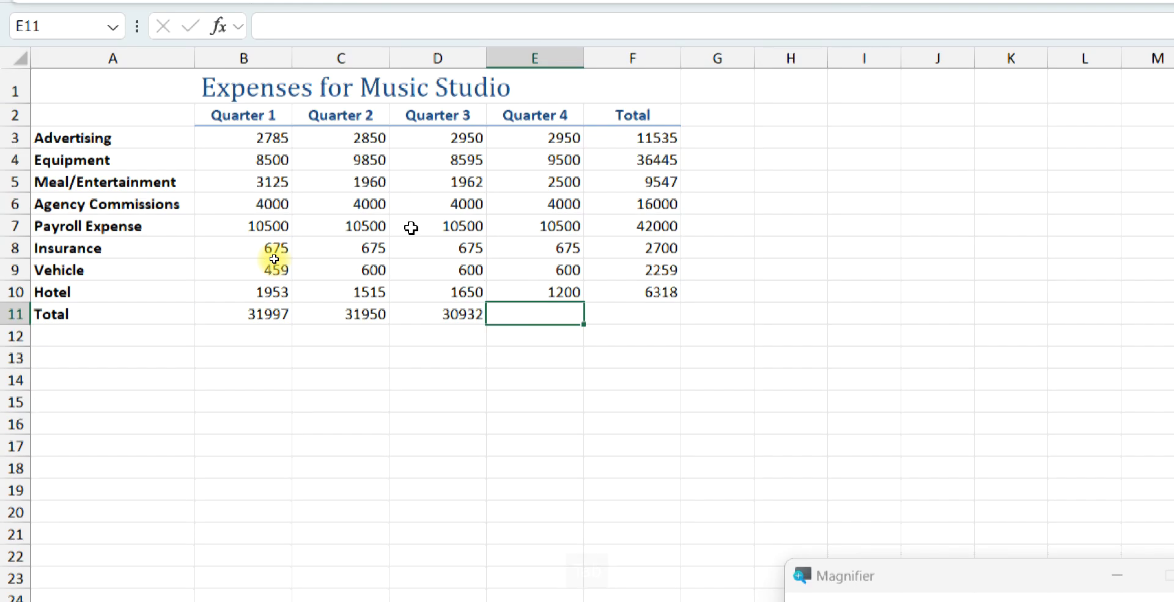
Step: Try to fill the totals formulas from C11:D11 into E11 and check the formula that E11 receives
{"action": "left_click_drag", "start_coordinate": [328, 311], "coordinate": [538, 324]}
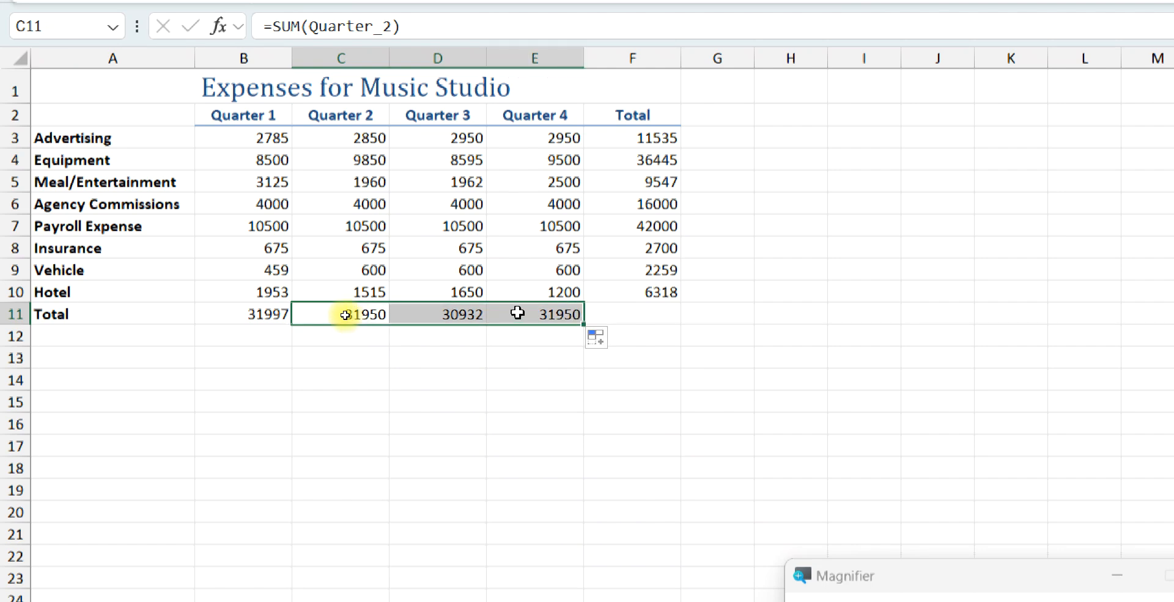
{"action": "left_click", "coordinate": [517, 312]}
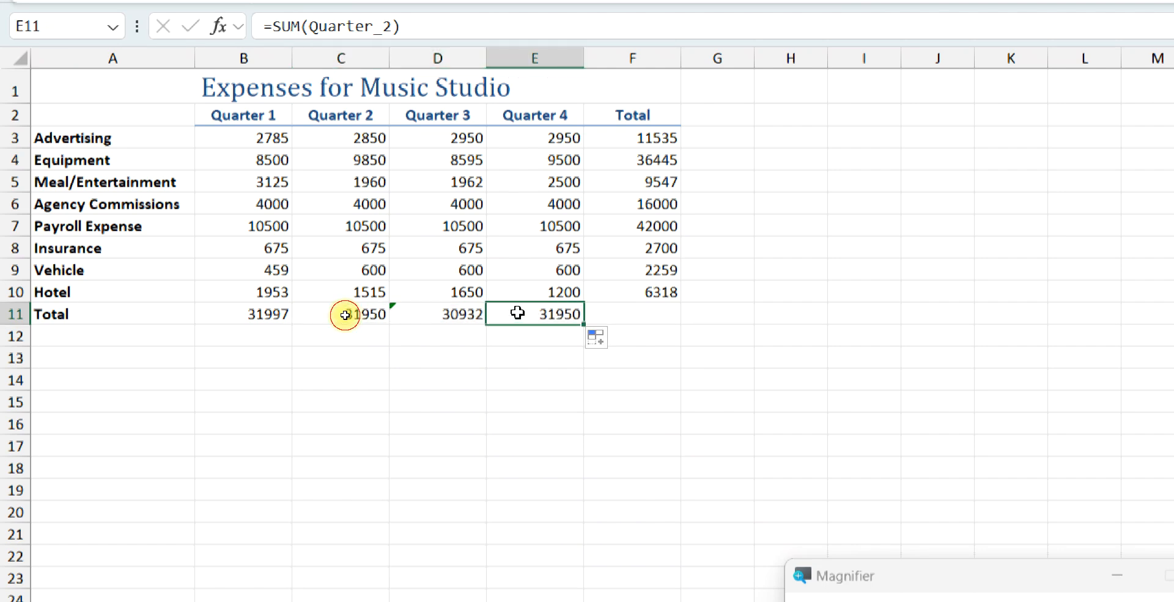
{"action": "double_click", "coordinate": [518, 312]}
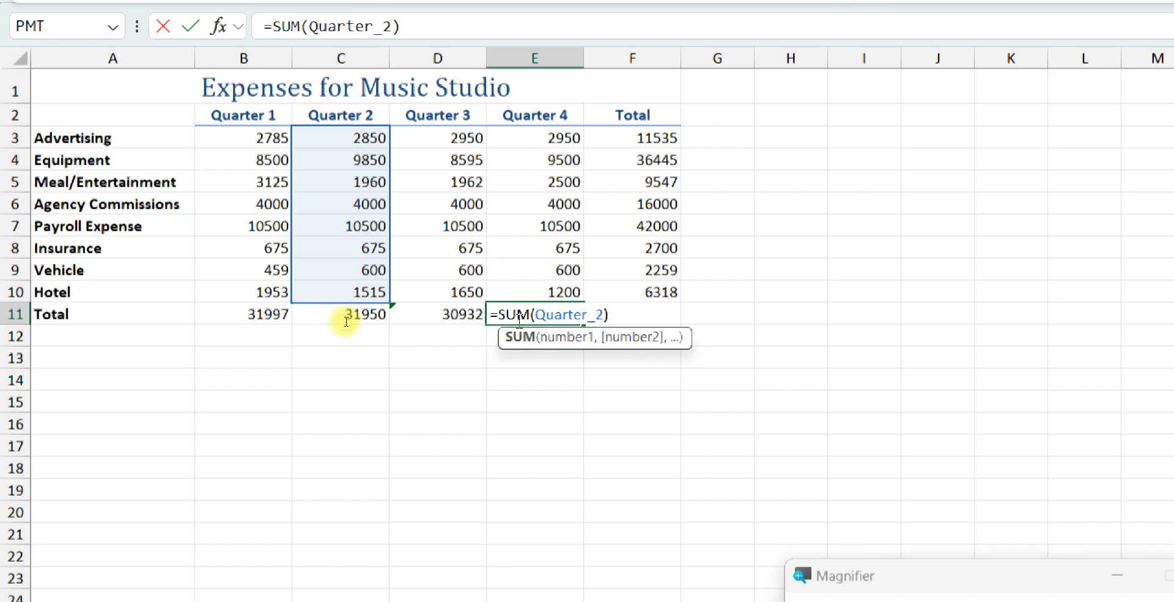
{"action": "key", "text": "Escape"}
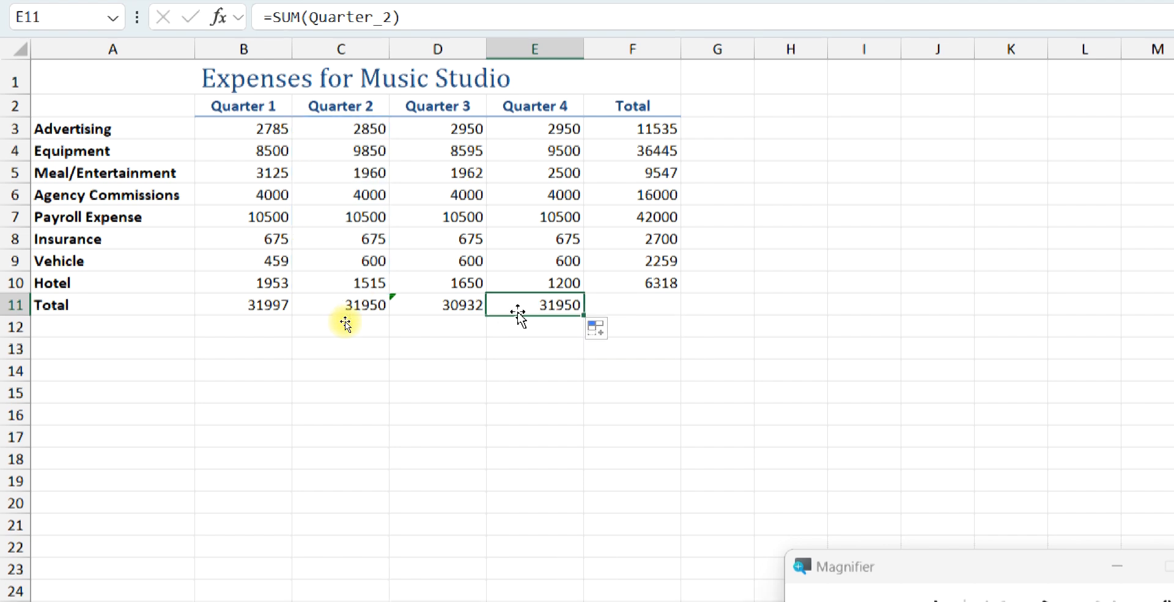
Step: Clear E11 and enter =SUM(Quarter_4) in it with AutoSum
{"action": "key", "text": "Delete"}
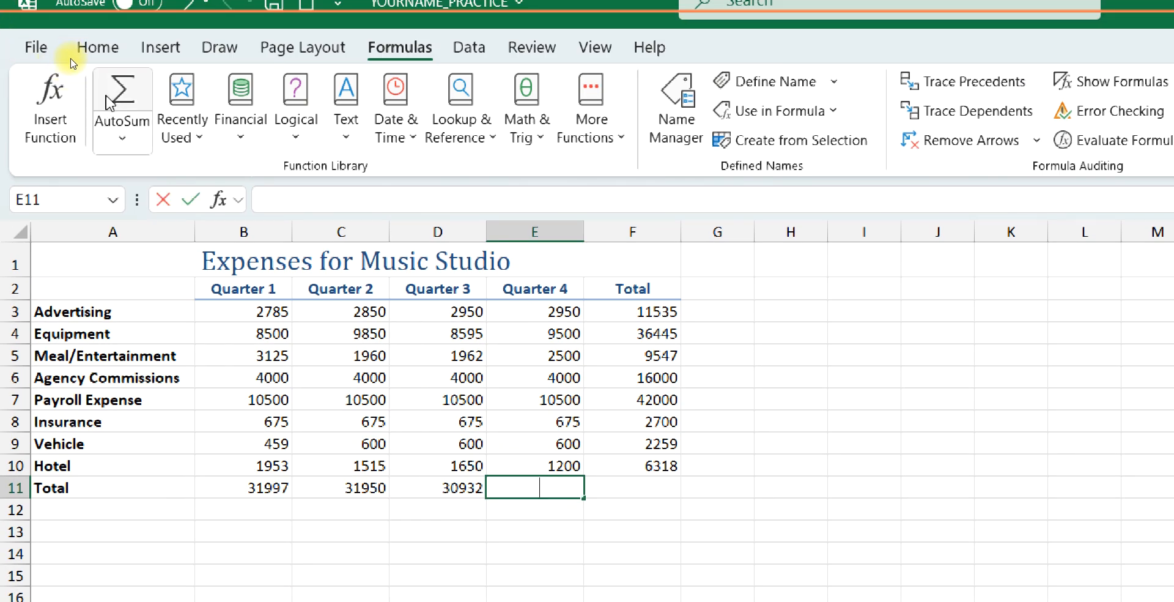
{"action": "left_click", "coordinate": [121, 98]}
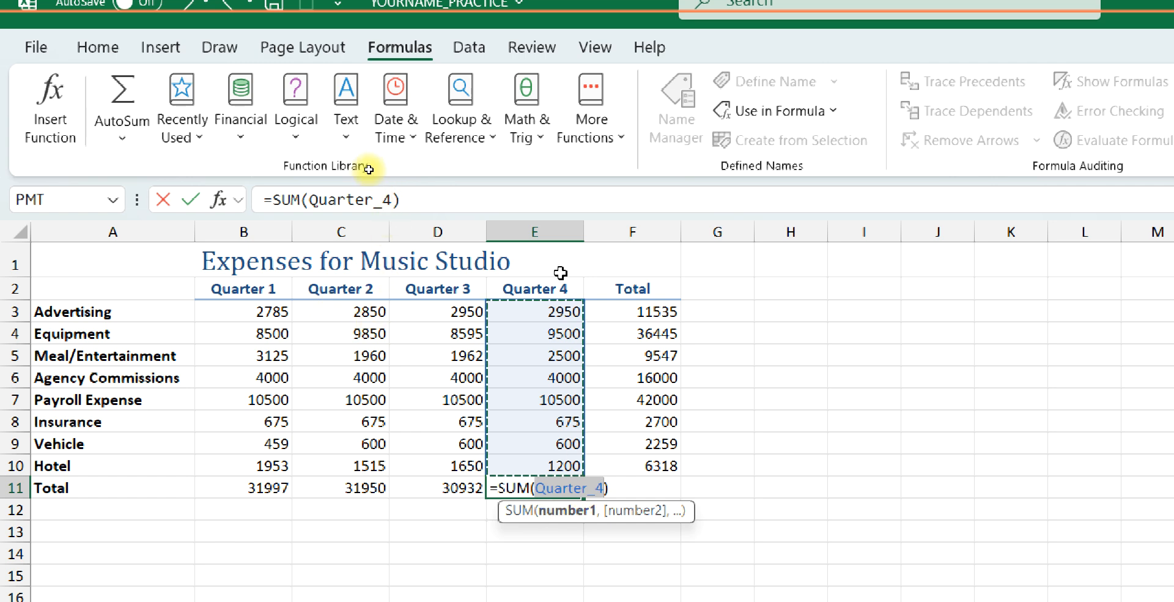
{"action": "key", "text": "Return"}
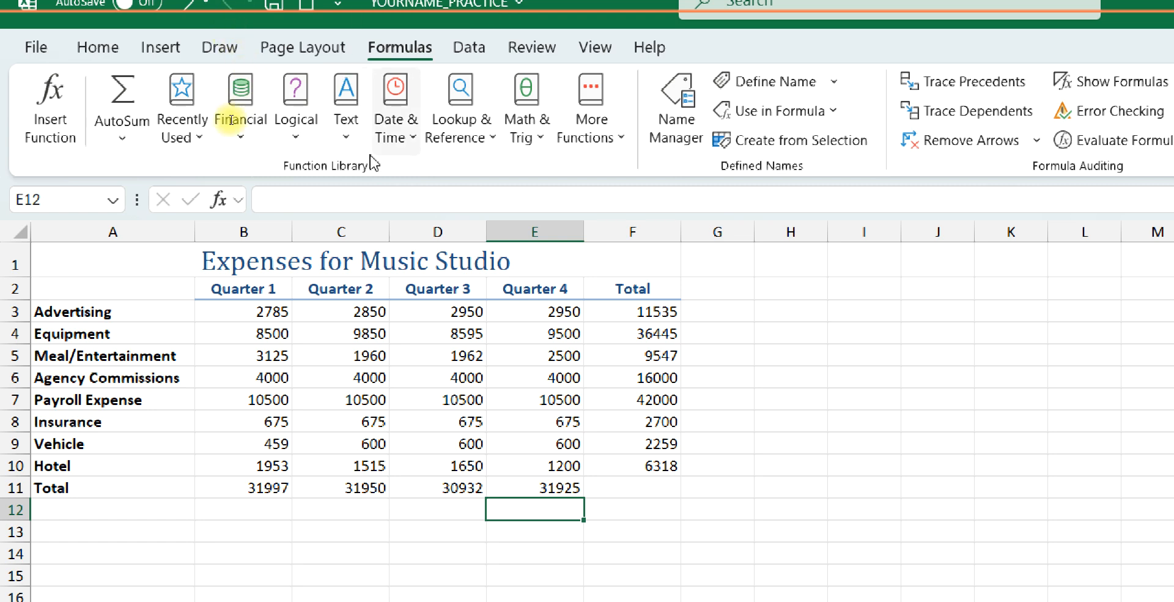
Step: Apply the Accounting number format to the Advertising row values in B3:F3
{"action": "left_click_drag", "start_coordinate": [249, 312], "coordinate": [671, 314]}
{"action": "left_click", "coordinate": [98, 47]}
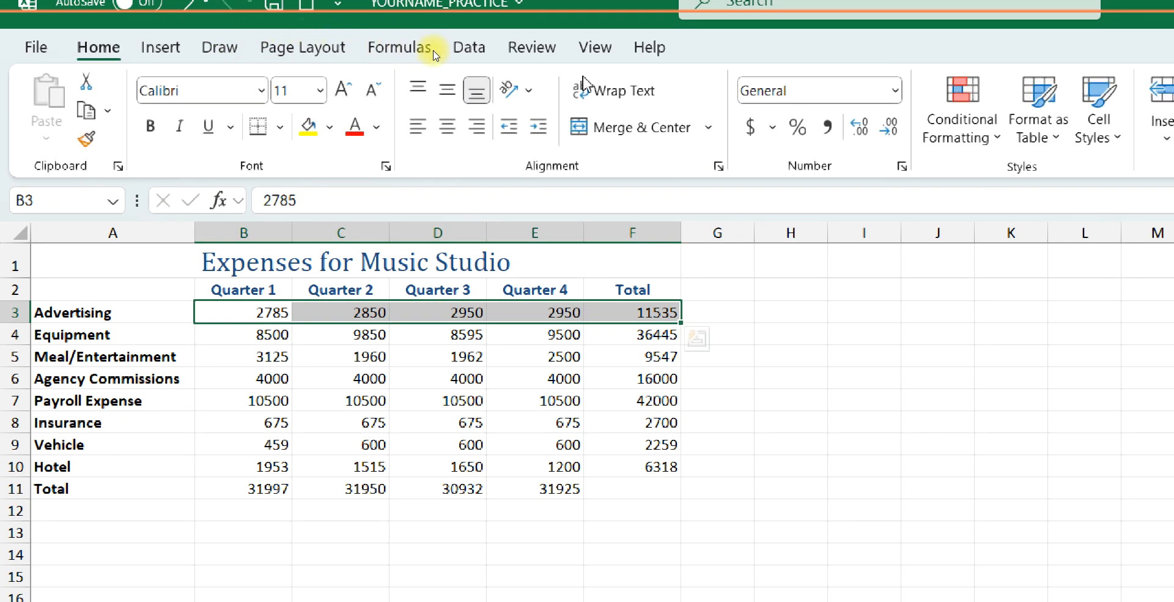
{"action": "left_click", "coordinate": [886, 84]}
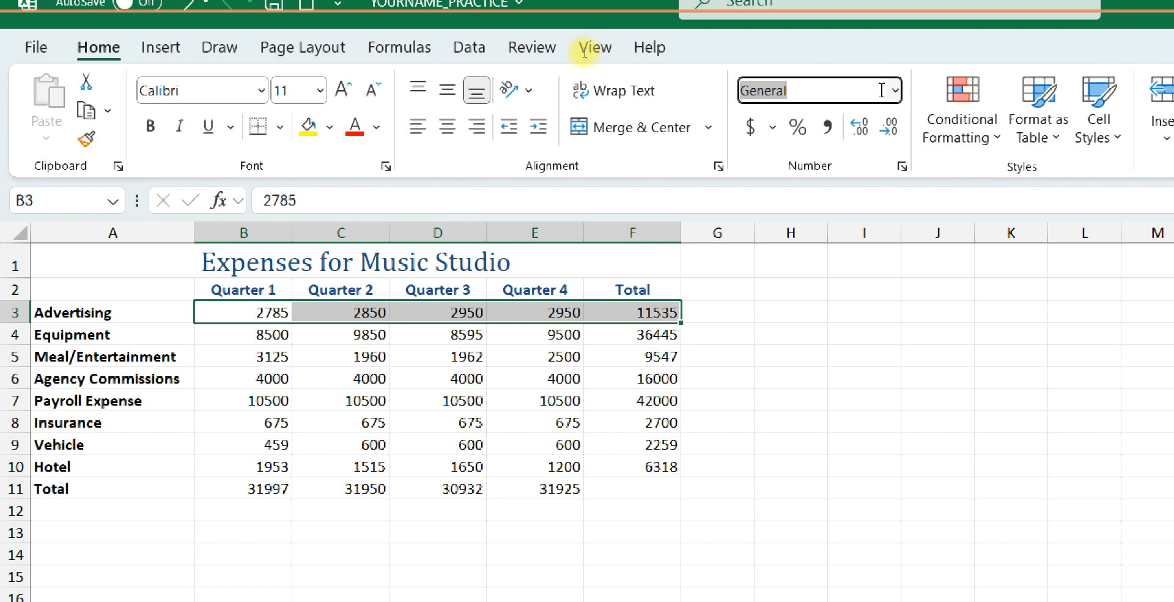
{"action": "left_click", "coordinate": [750, 126]}
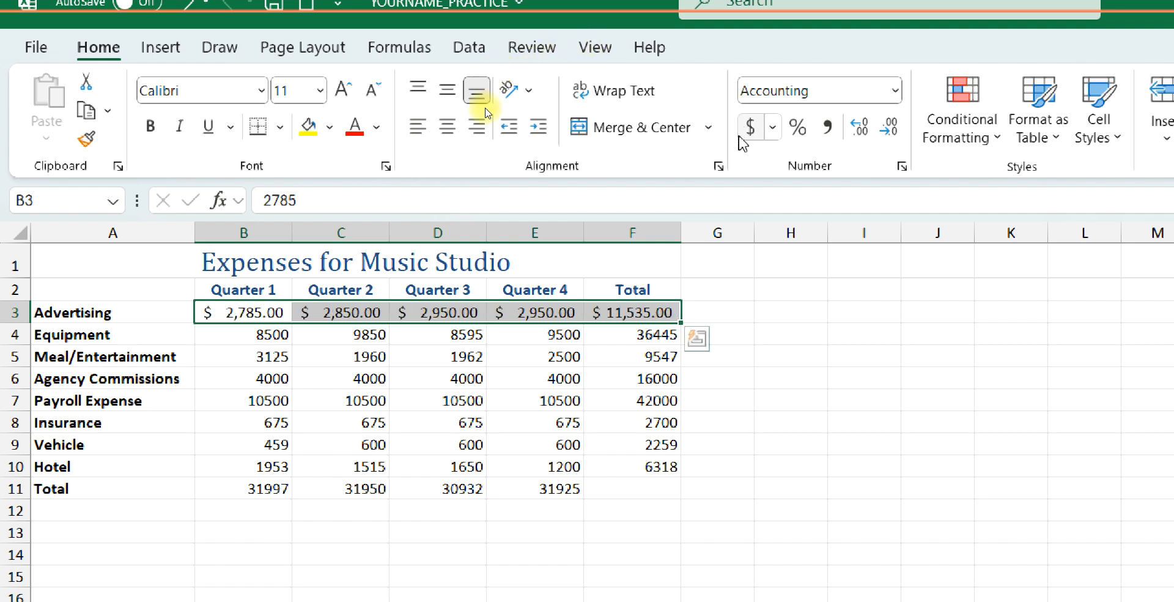
{"action": "left_click_drag", "start_coordinate": [219, 343], "coordinate": [660, 463]}
{"action": "left_click", "coordinate": [659, 463]}
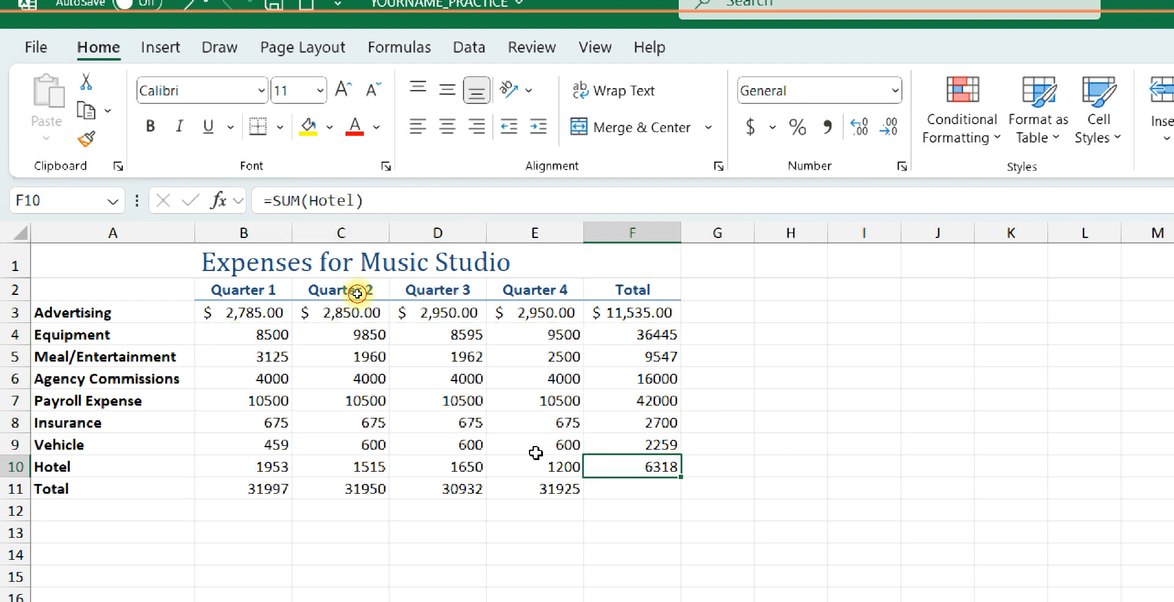
{"action": "left_click", "coordinate": [533, 444]}
{"action": "left_click_drag", "start_coordinate": [230, 332], "coordinate": [486, 459]}
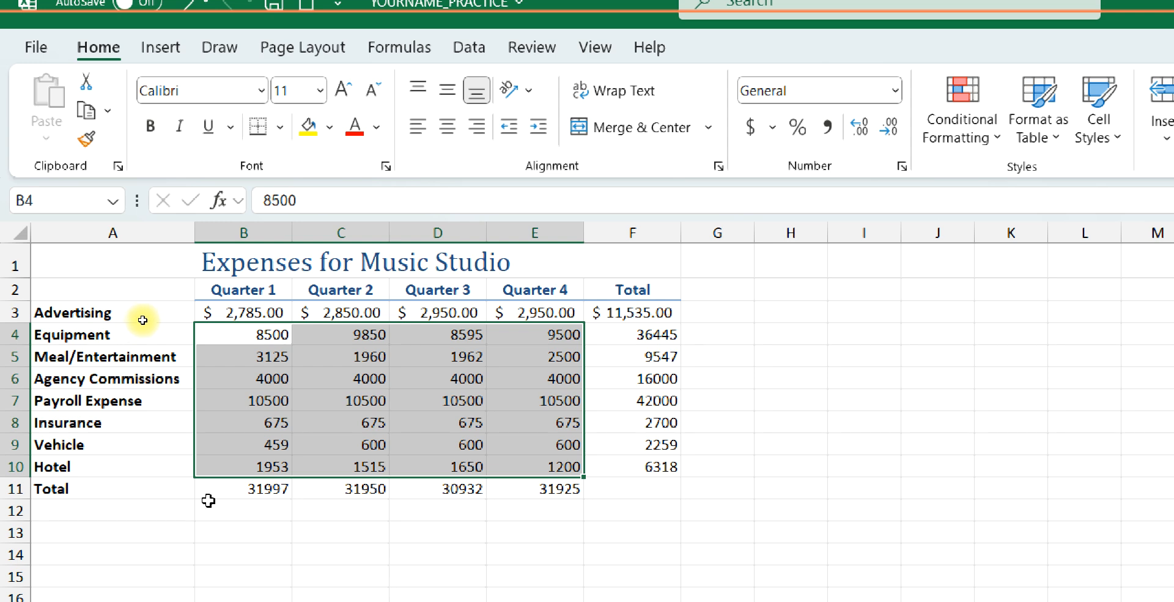
Step: Apply the Accounting number format to the quarter totals in B11:E11
{"action": "left_click", "coordinate": [263, 488]}
{"action": "left_click_drag", "start_coordinate": [300, 488], "coordinate": [524, 491]}
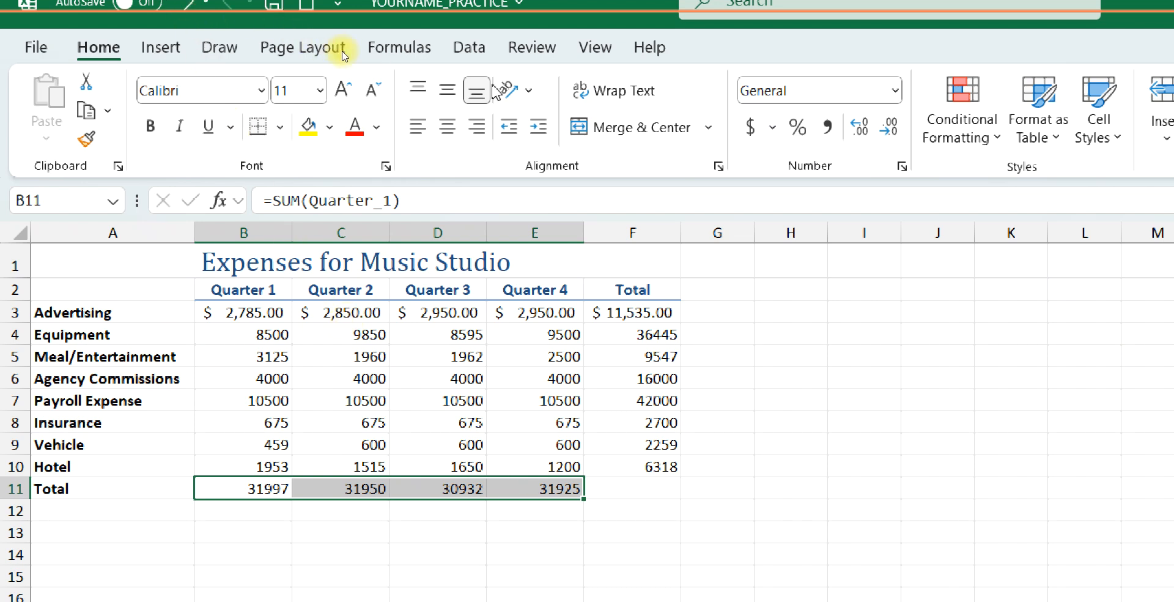
{"action": "left_click", "coordinate": [750, 126]}
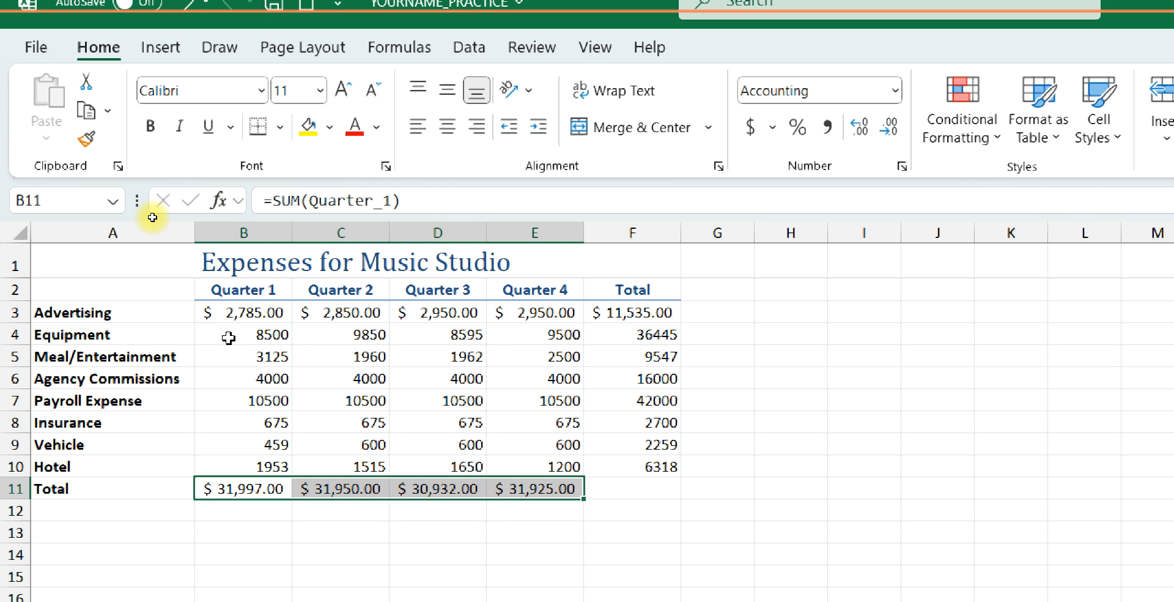
Step: Apply the Comma [0] cell style to the quarterly expense values in B4:E10
{"action": "left_click_drag", "start_coordinate": [236, 330], "coordinate": [257, 425]}
{"action": "left_click_drag", "start_coordinate": [257, 466], "coordinate": [457, 425]}
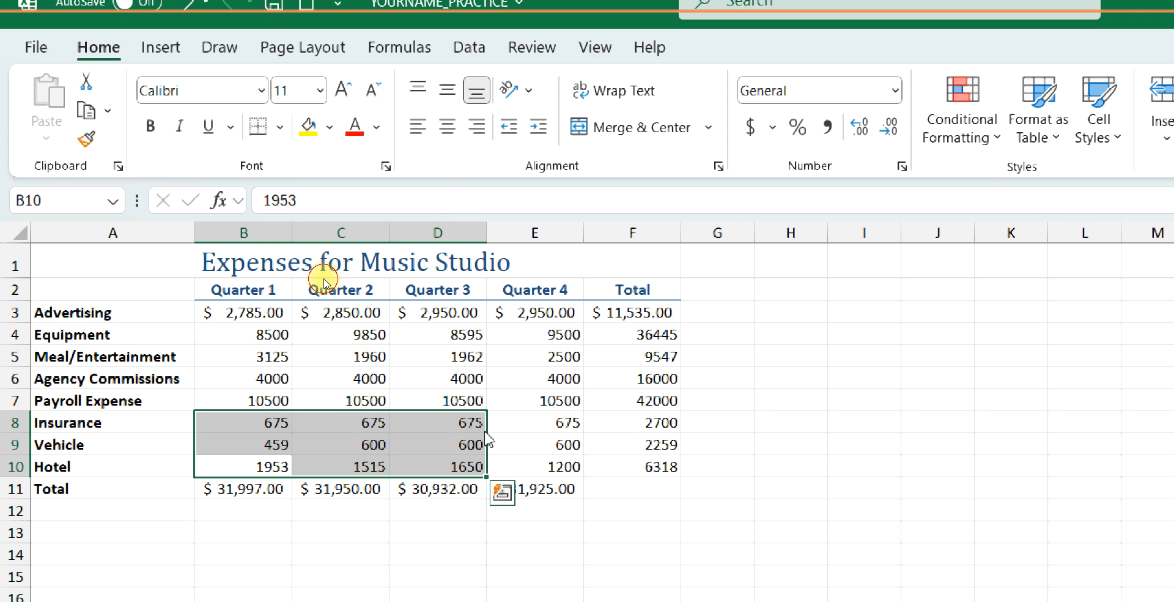
{"action": "left_click_drag", "start_coordinate": [236, 336], "coordinate": [520, 463]}
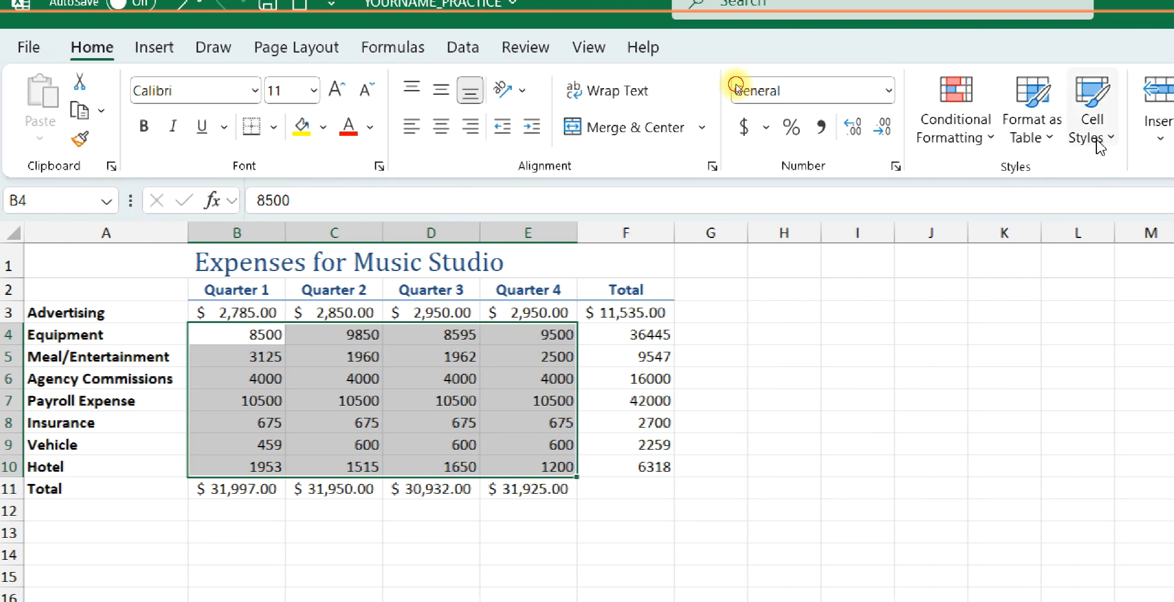
{"action": "left_click", "coordinate": [1093, 119]}
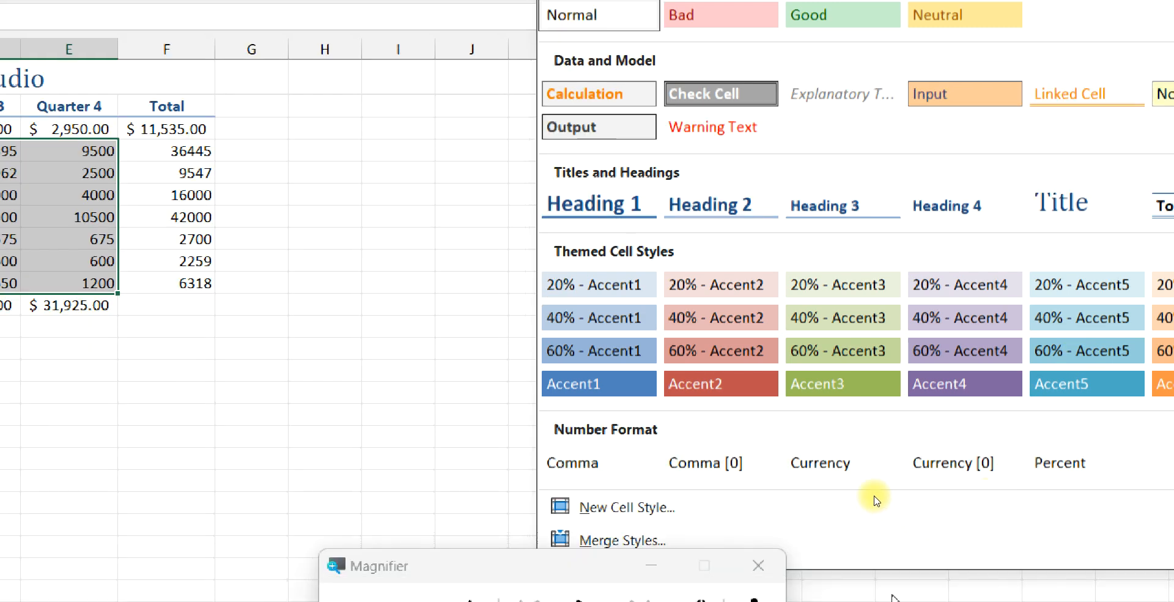
{"action": "left_click", "coordinate": [708, 575]}
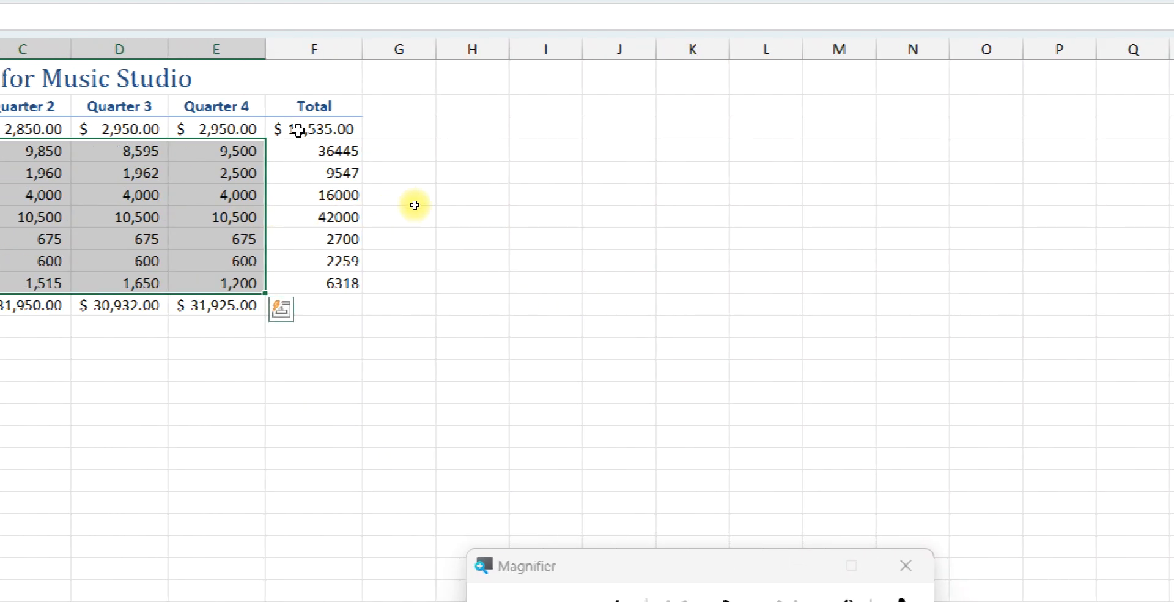
Step: Apply the Accounting number format to the row totals in F4:F10
{"action": "left_click_drag", "start_coordinate": [306, 146], "coordinate": [314, 272]}
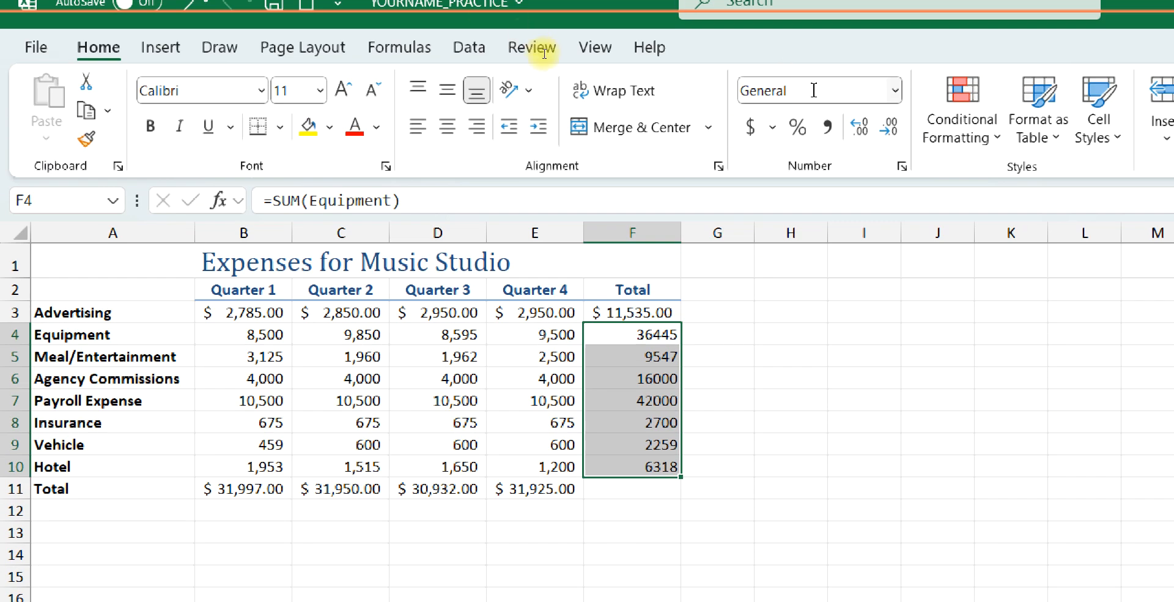
{"action": "left_click", "coordinate": [751, 127]}
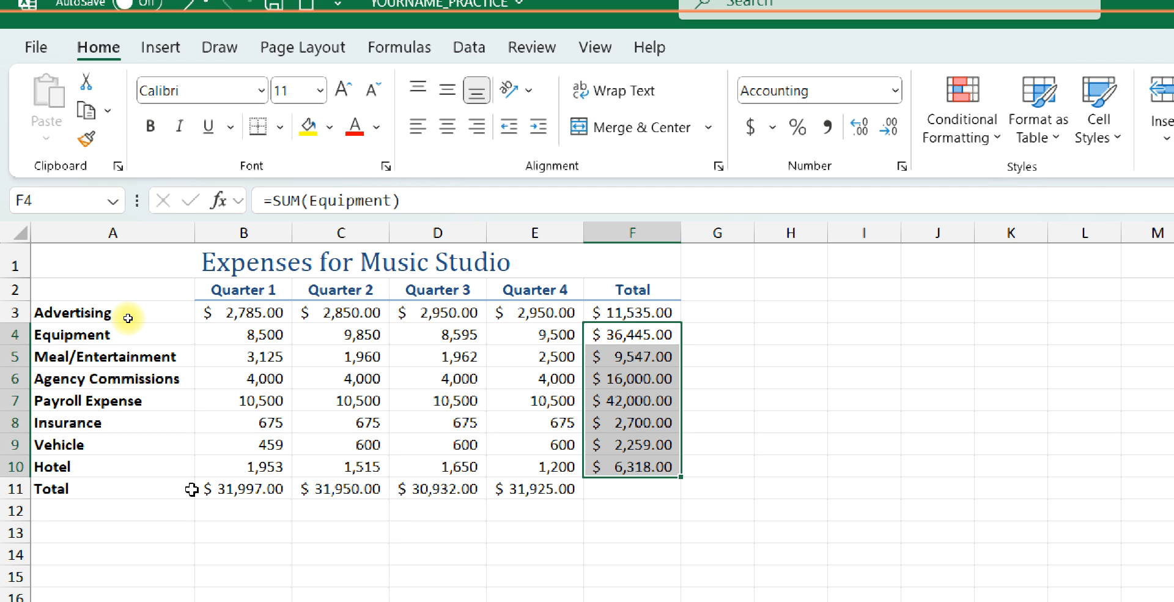
Step: Apply the Total cell style to the Total row in A11:E11
{"action": "left_click_drag", "start_coordinate": [199, 486], "coordinate": [344, 483]}
{"action": "left_click_drag", "start_coordinate": [586, 489], "coordinate": [467, 481]}
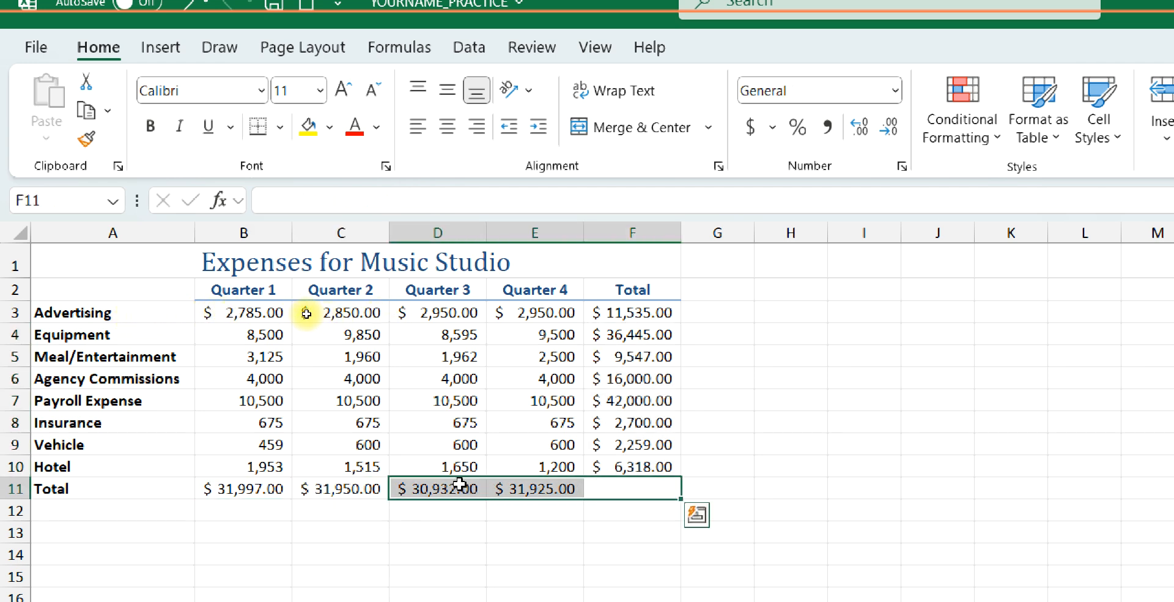
{"action": "left_click", "coordinate": [507, 437]}
{"action": "left_click_drag", "start_coordinate": [525, 488], "coordinate": [38, 489]}
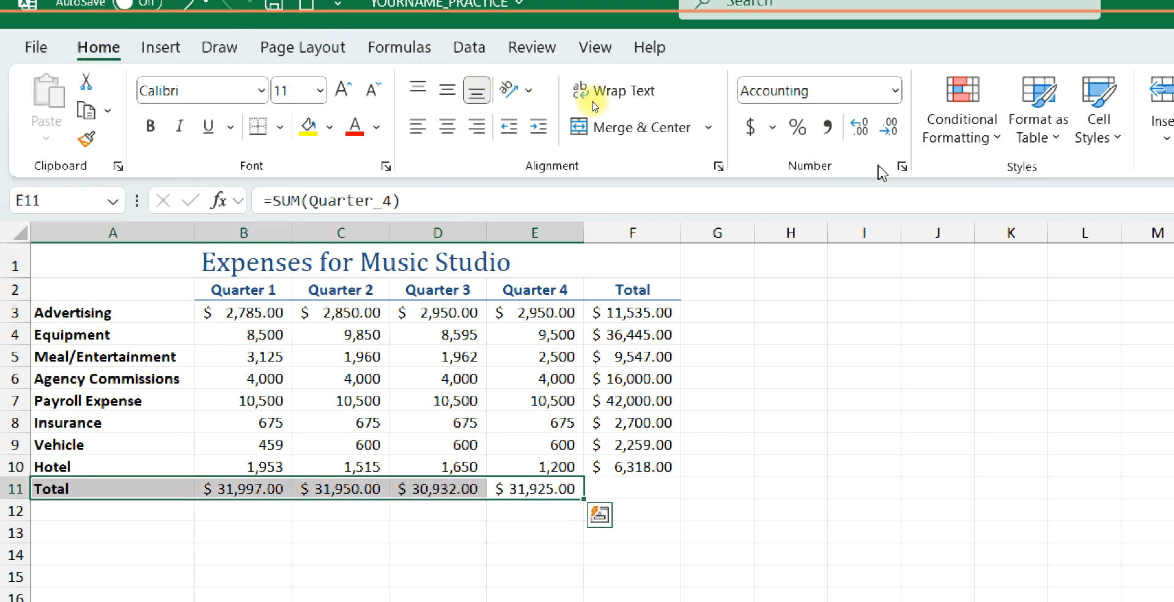
{"action": "left_click", "coordinate": [1097, 132]}
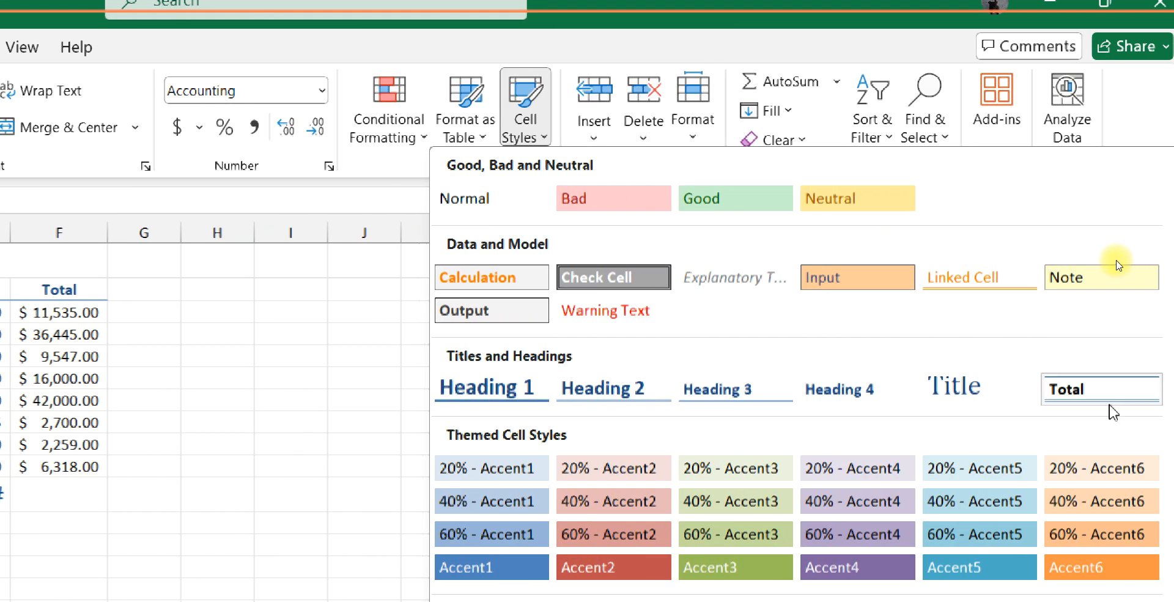
{"action": "left_click", "coordinate": [1087, 391]}
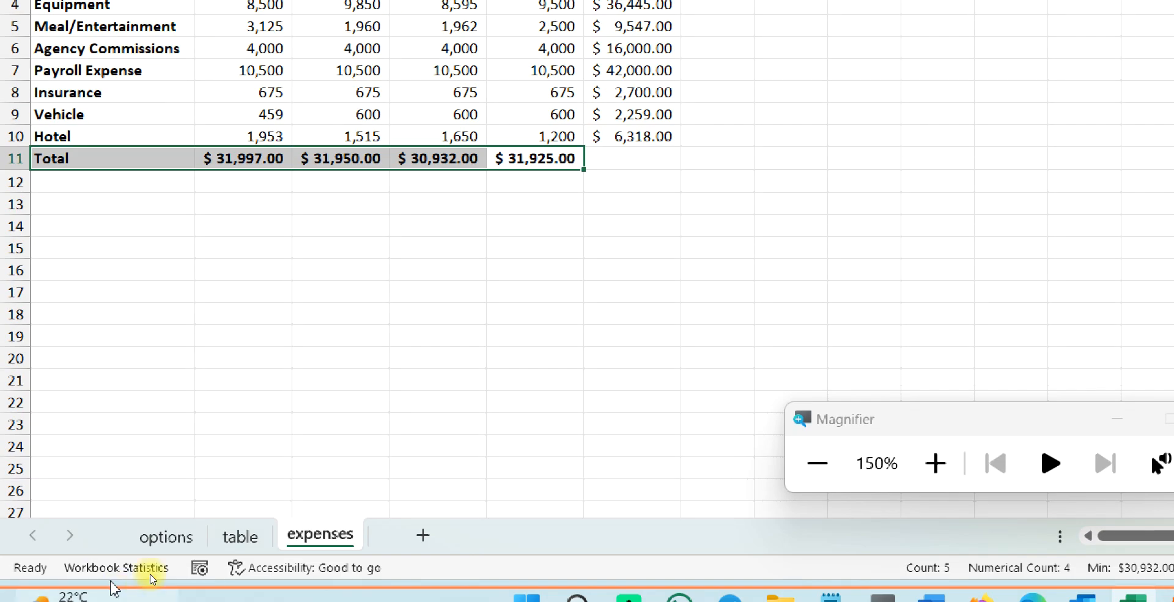
Step: Group all the worksheets, center their printed content horizontally on the page and set the orientation to Landscape
{"action": "right_click", "coordinate": [240, 536]}
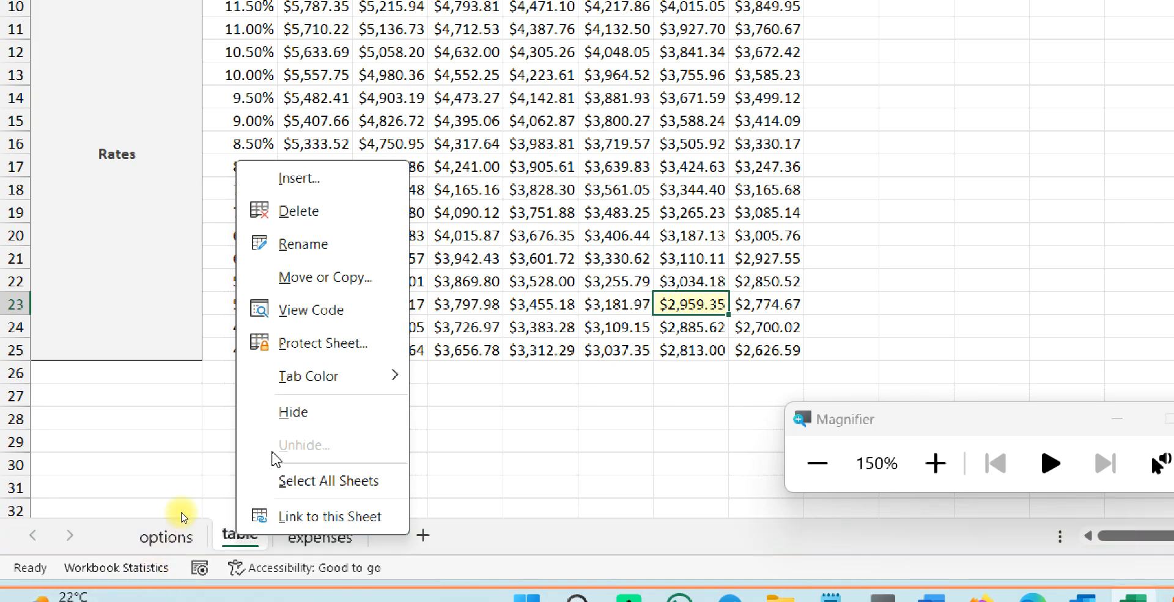
{"action": "left_click", "coordinate": [301, 482]}
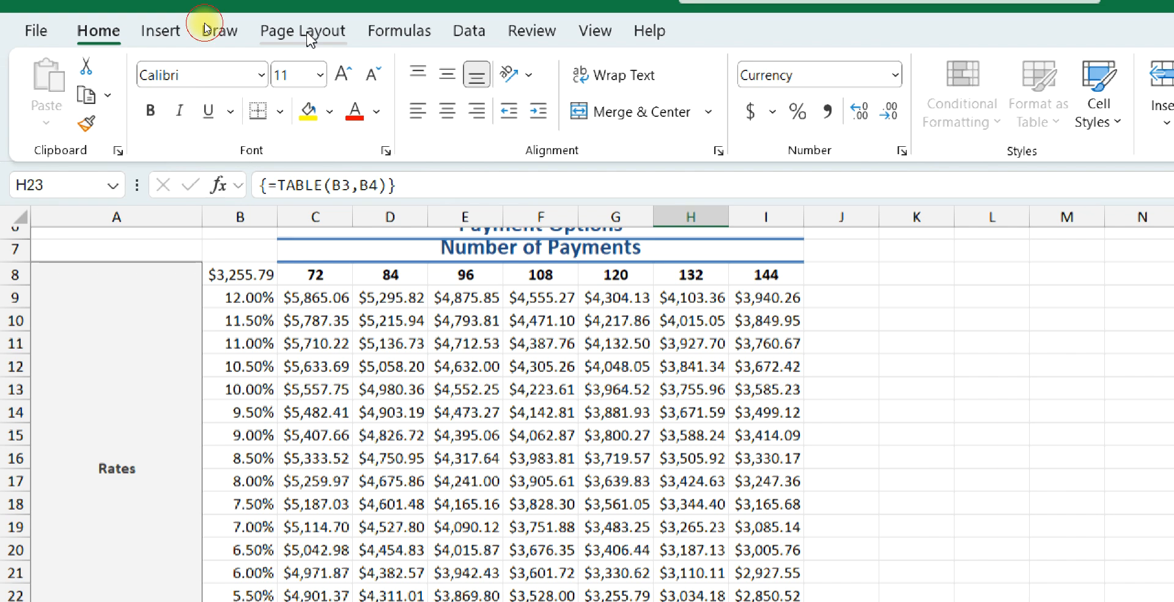
{"action": "left_click", "coordinate": [287, 30]}
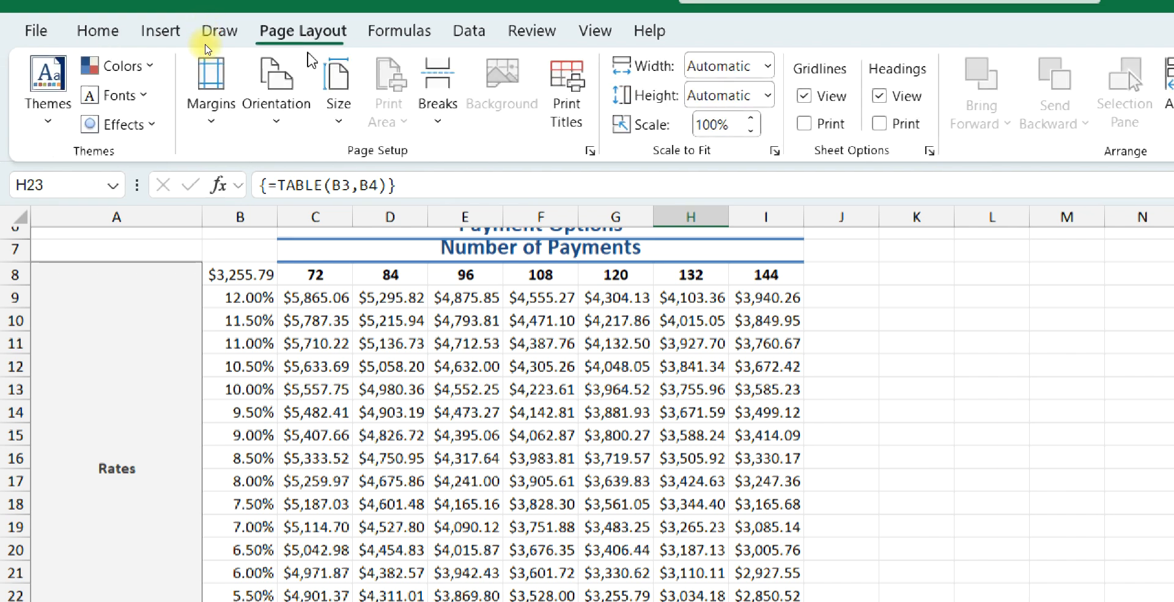
{"action": "left_click", "coordinate": [211, 86]}
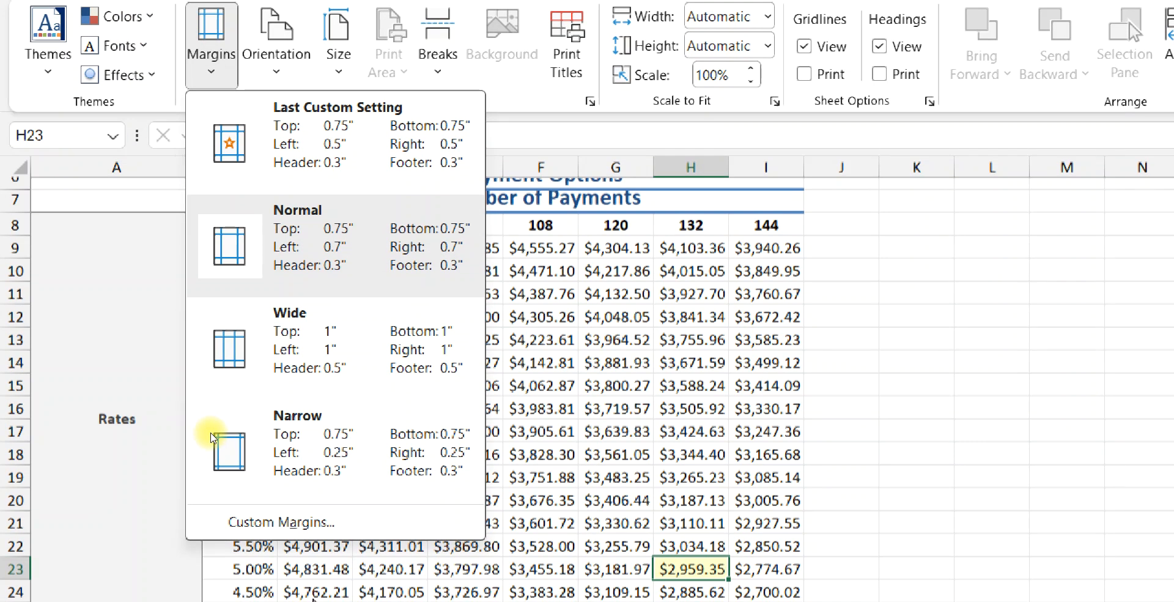
{"action": "left_click", "coordinate": [281, 521]}
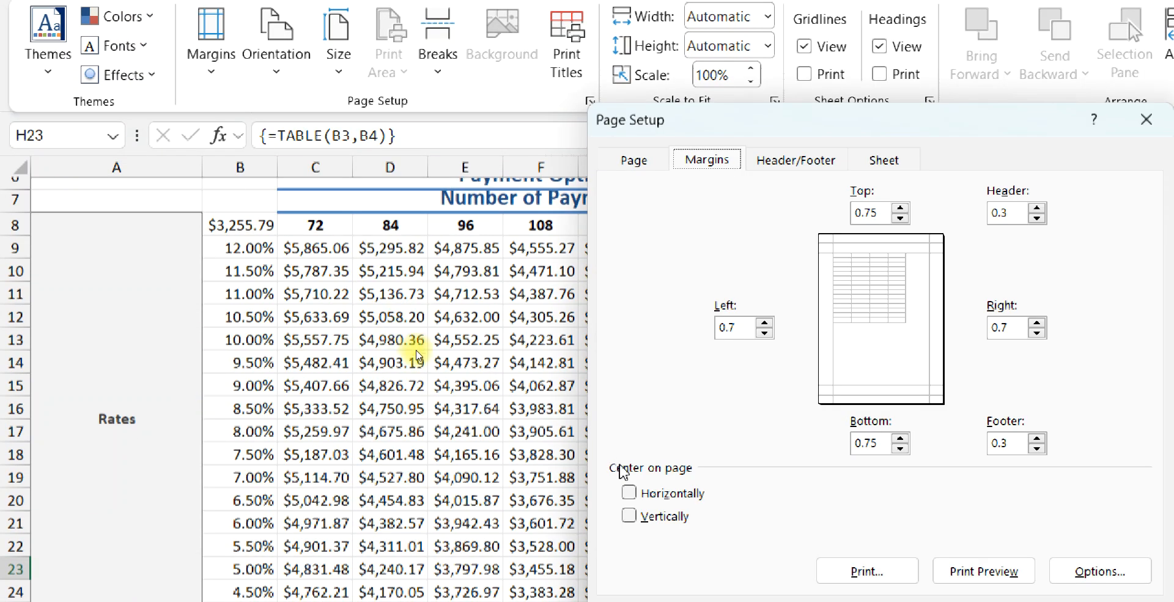
{"action": "left_click", "coordinate": [626, 494]}
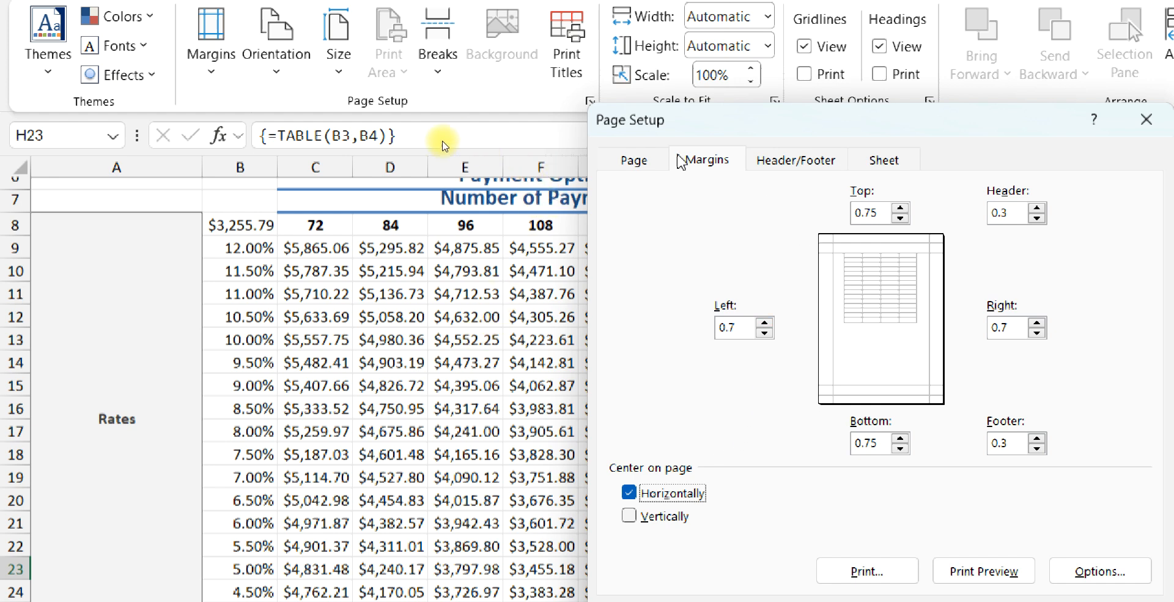
{"action": "left_click", "coordinate": [640, 161]}
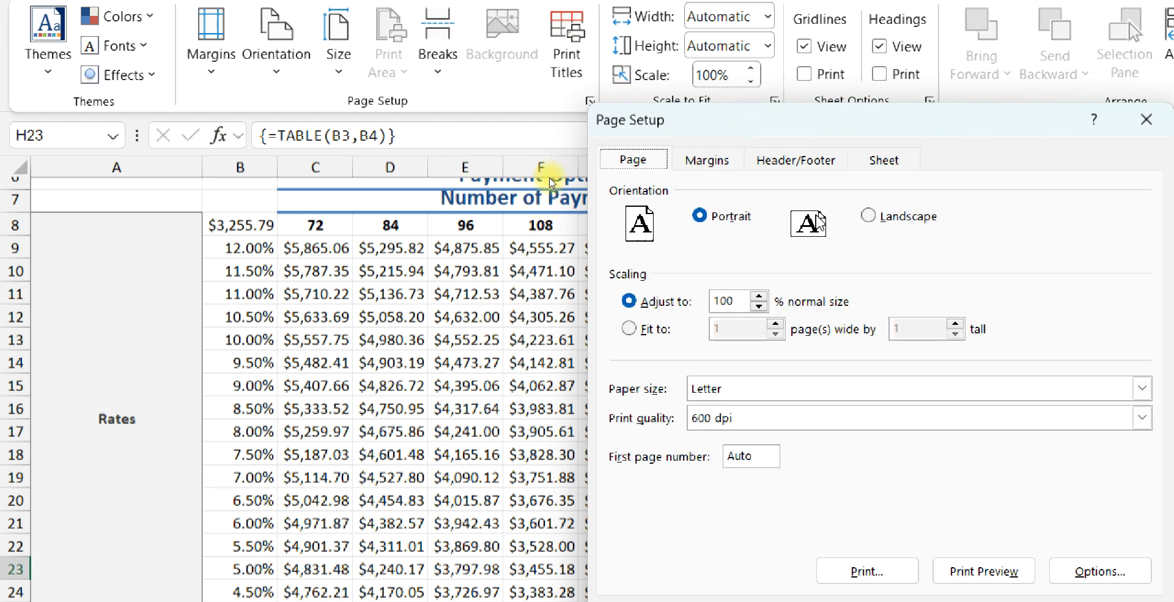
{"action": "left_click", "coordinate": [867, 216]}
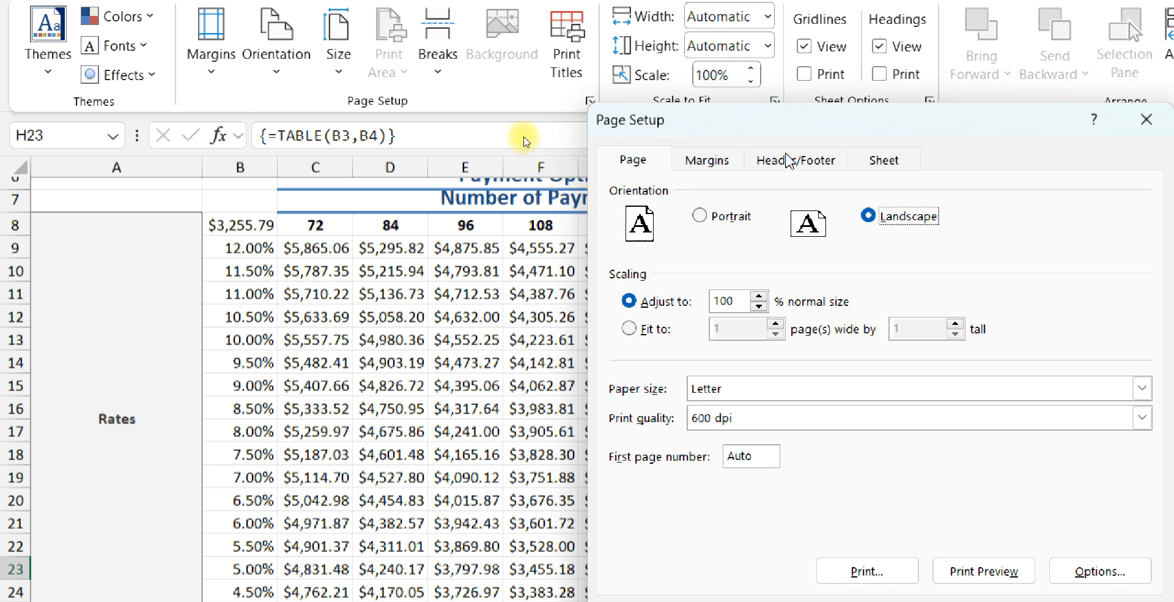
Step: Add a custom footer with the file name in the left section and the date in the right section, and save the workbook
{"action": "left_click", "coordinate": [795, 160]}
{"action": "left_click", "coordinate": [946, 317]}
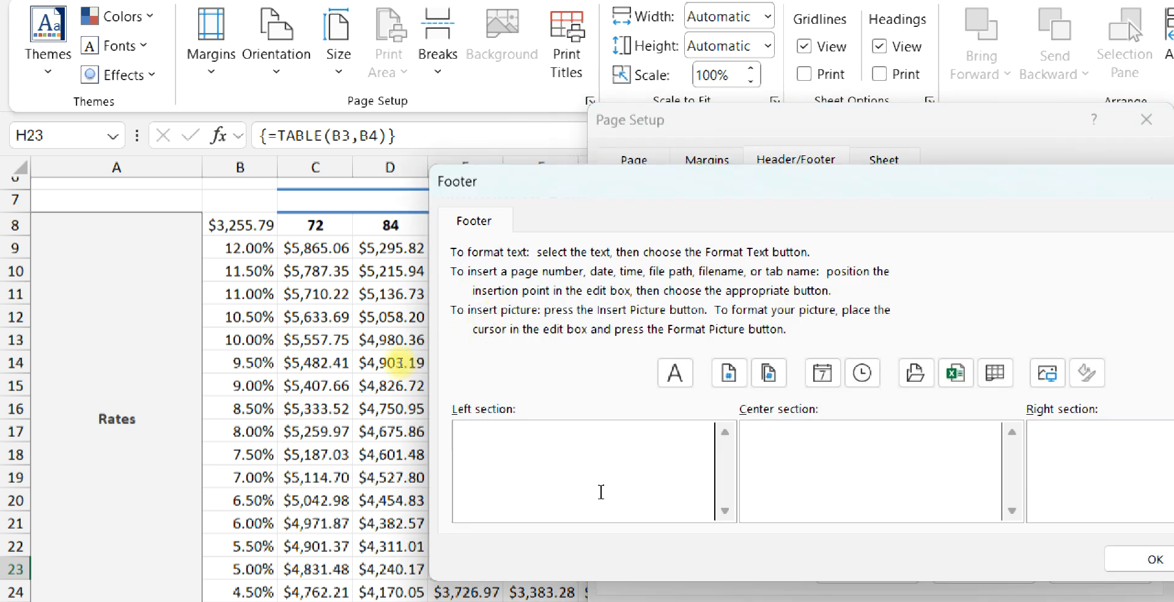
{"action": "left_click", "coordinate": [957, 380]}
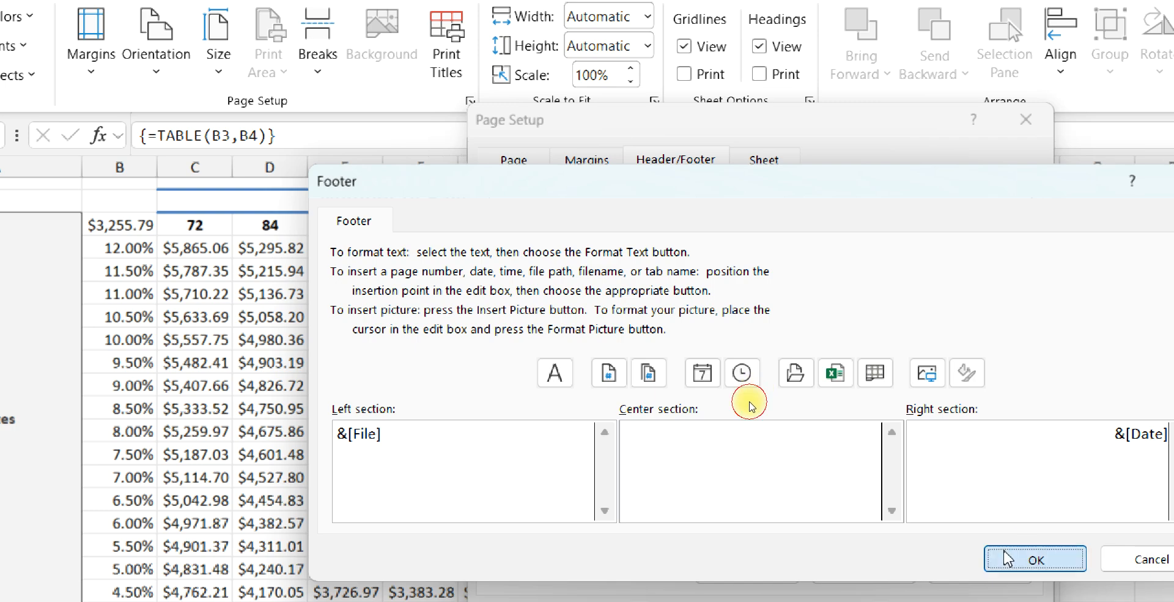
{"action": "left_click", "coordinate": [1033, 559]}
{"action": "left_click", "coordinate": [874, 598]}
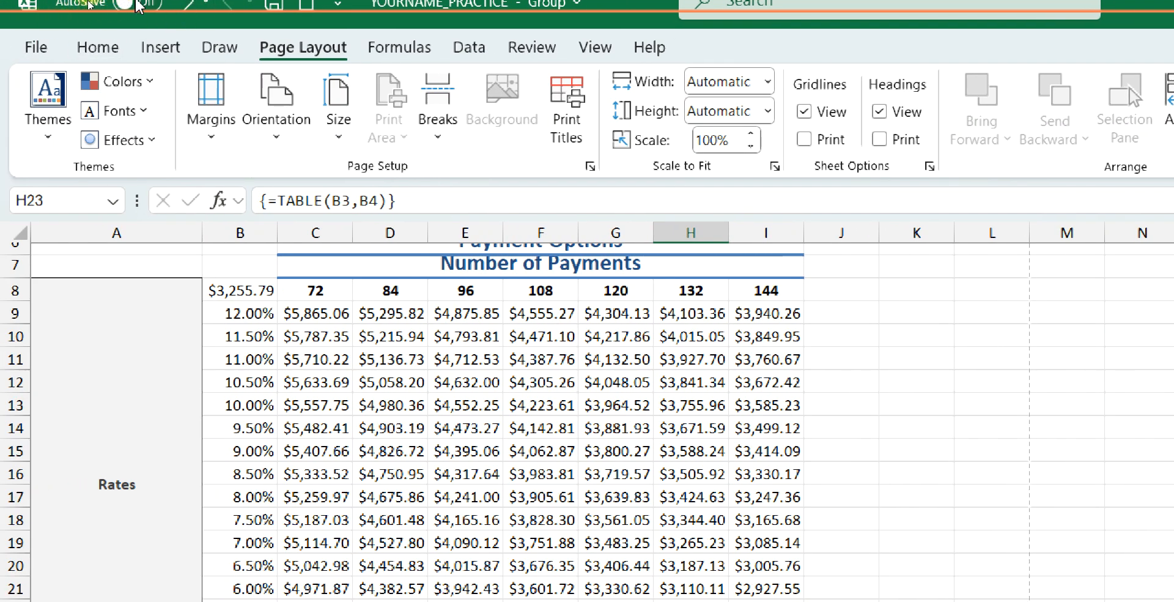
{"action": "left_click", "coordinate": [273, 5]}
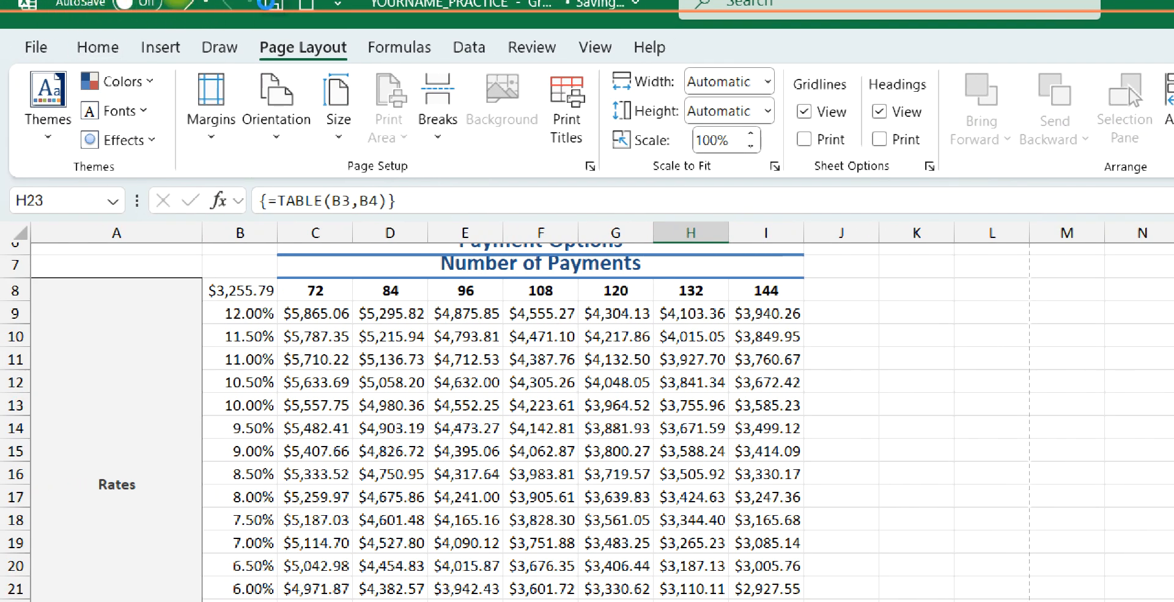